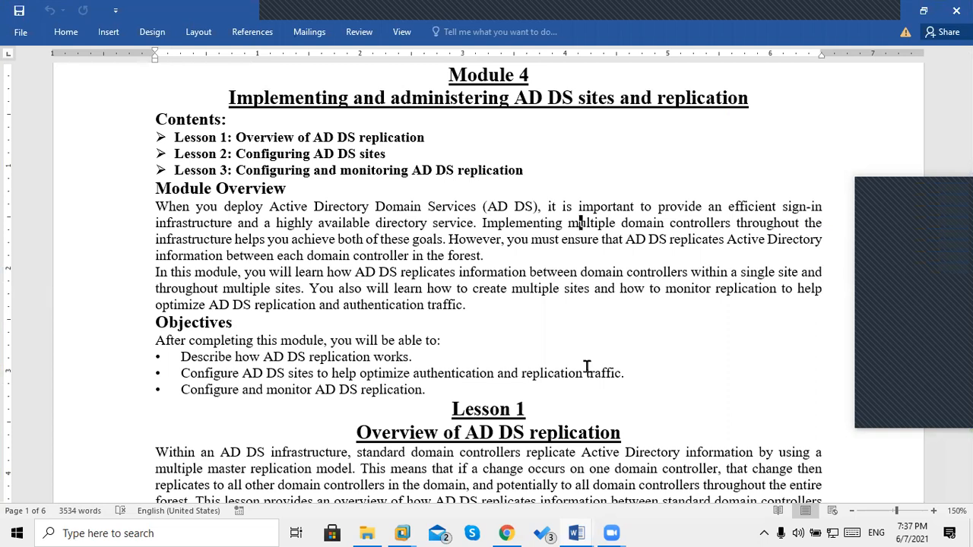
# Leave the Word notes and bring up the DC200 virtual machine in VMware.
pyautogui.doubleClick(592, 99)
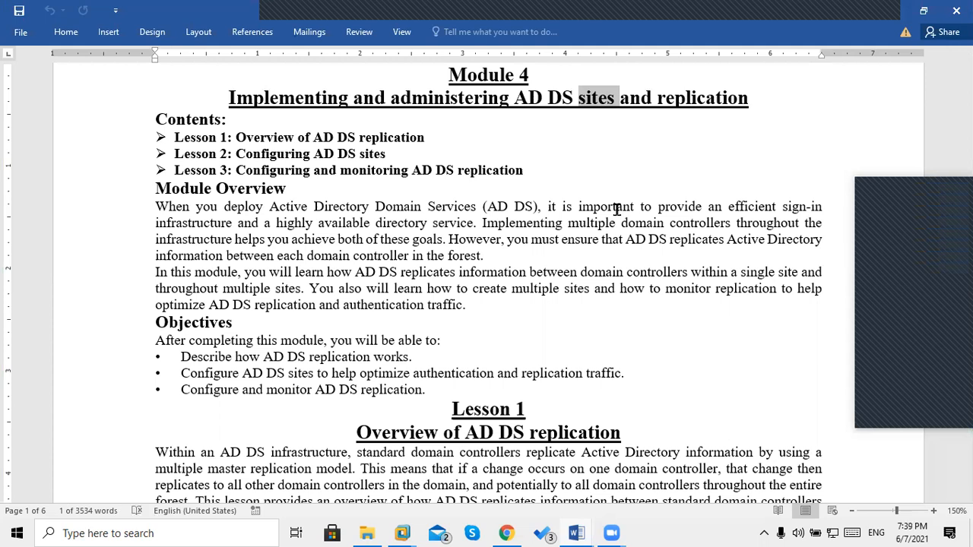
pyautogui.click(398, 535)
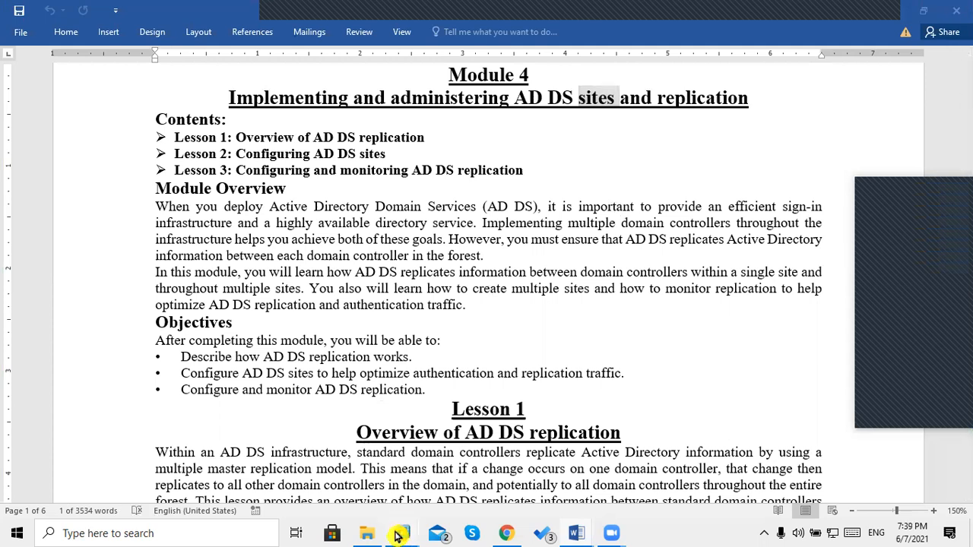
pyautogui.click(613, 450)
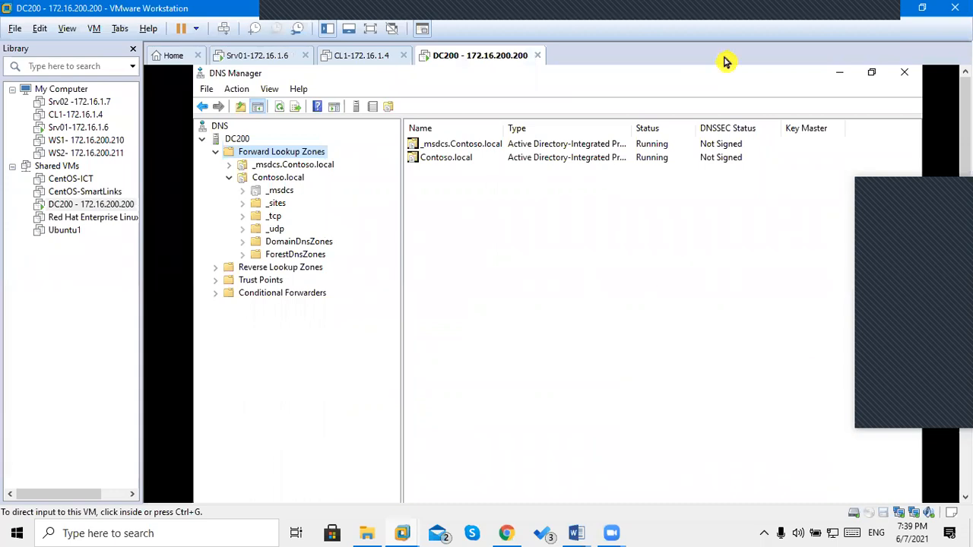
pyautogui.moveTo(965, 399); pyautogui.dragTo(966, 482)
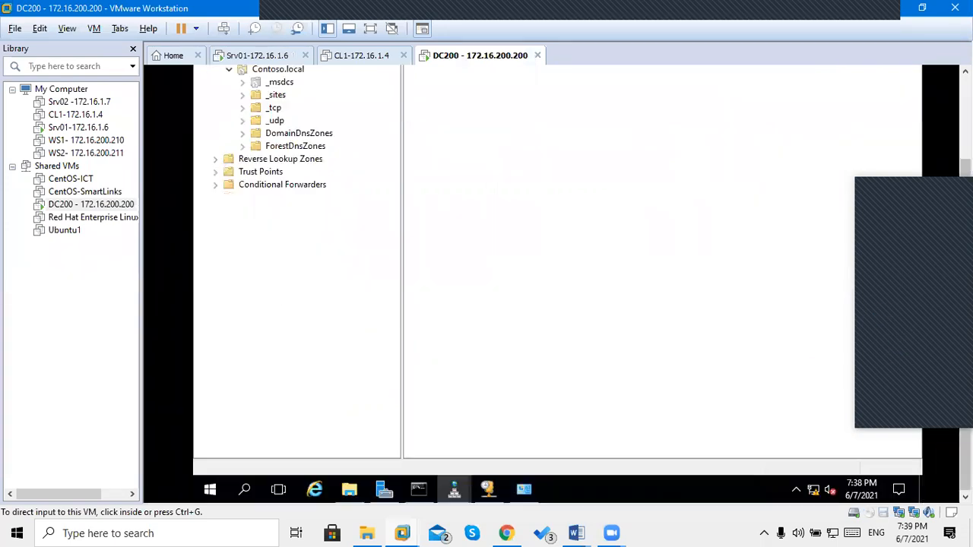
# Open Server Manager on DC200 to show its Local Server properties.
pyautogui.click(514, 230)
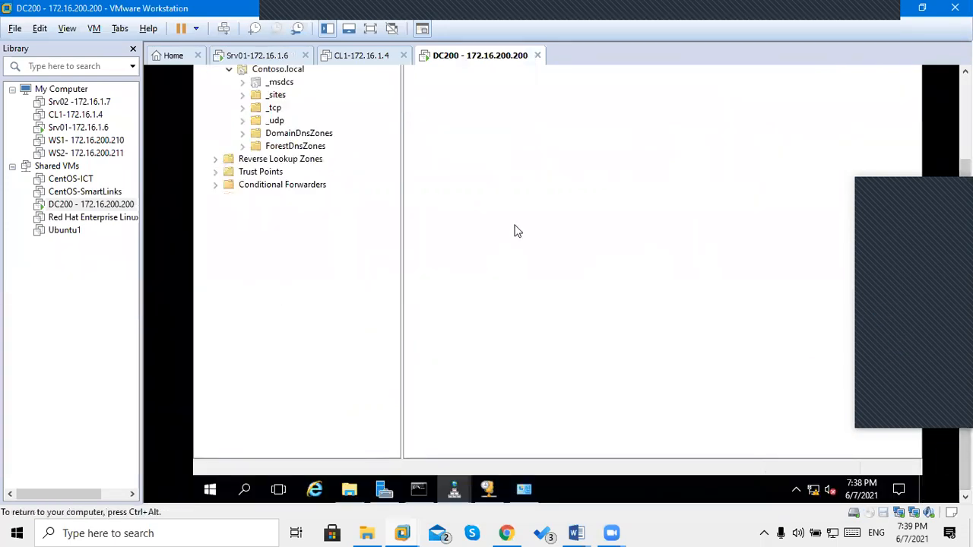
pyautogui.click(386, 492)
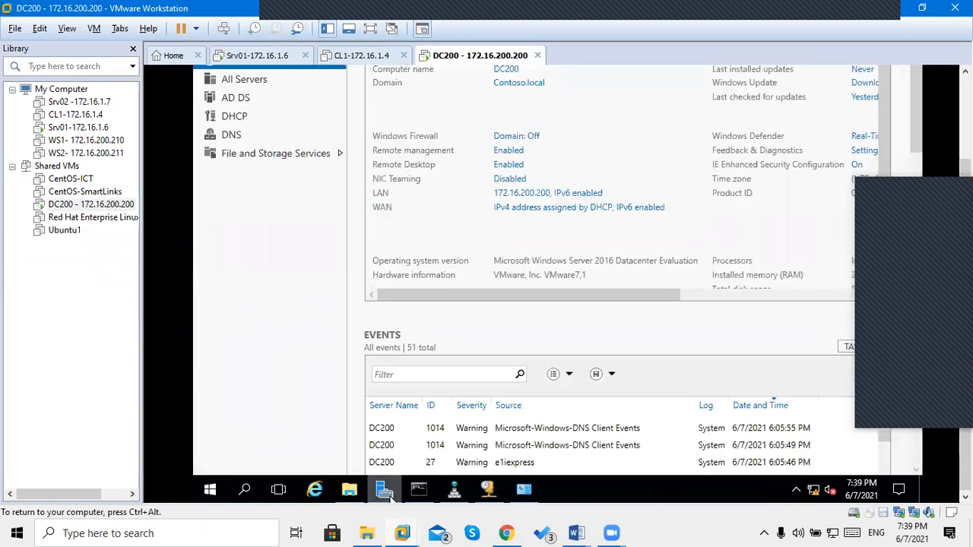
pyautogui.moveTo(965, 320); pyautogui.dragTo(966, 229)
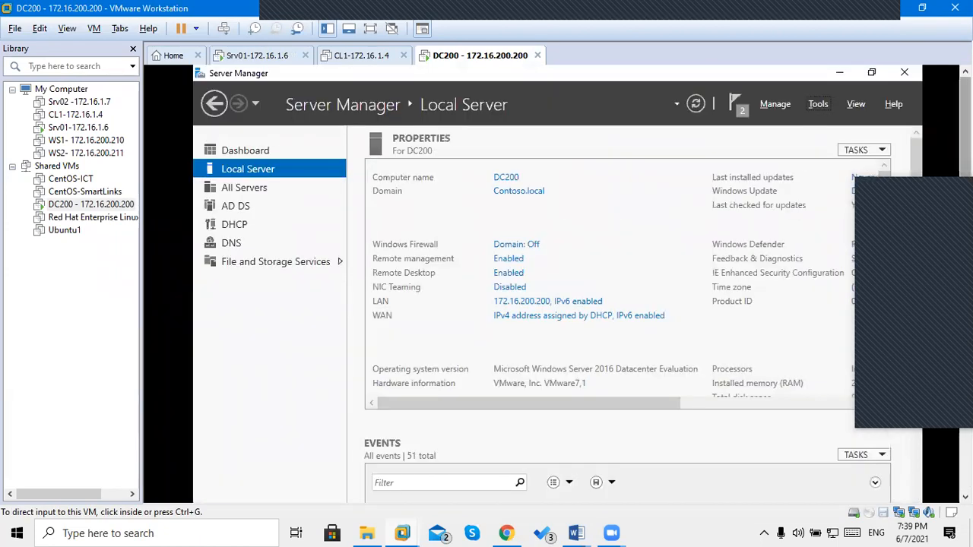
pyautogui.click(617, 173)
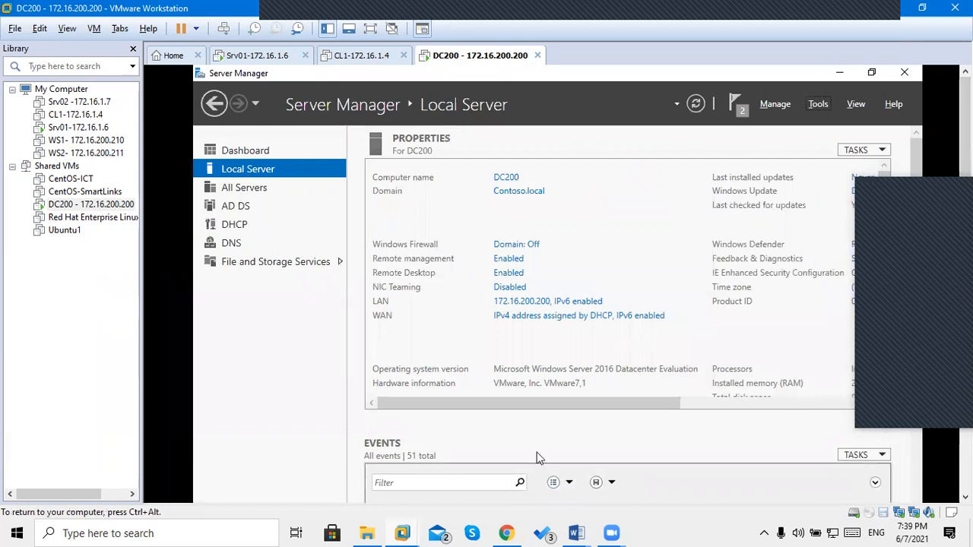
pyautogui.click(818, 106)
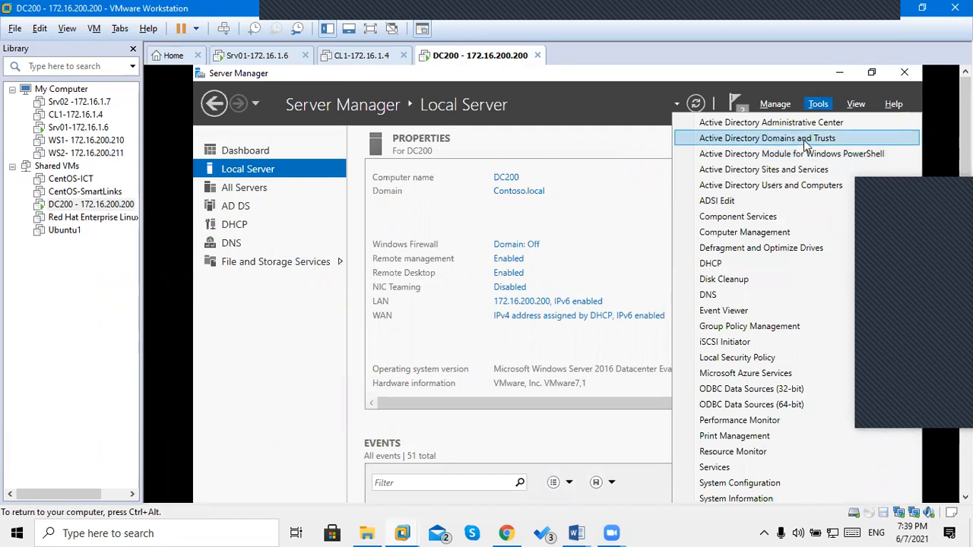
# Launch Active Directory Sites and Services from DC200's Tools menu.
pyautogui.click(779, 173)
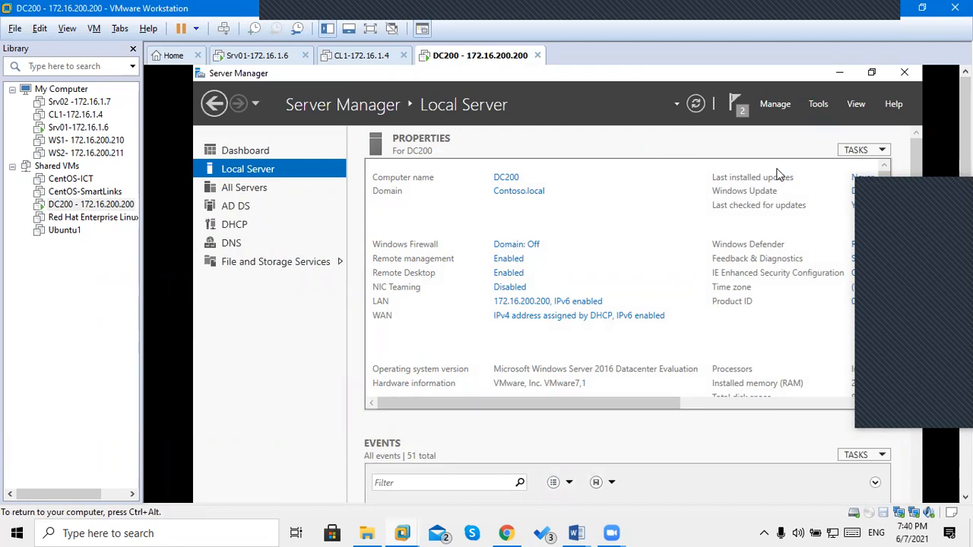
pyautogui.click(819, 105)
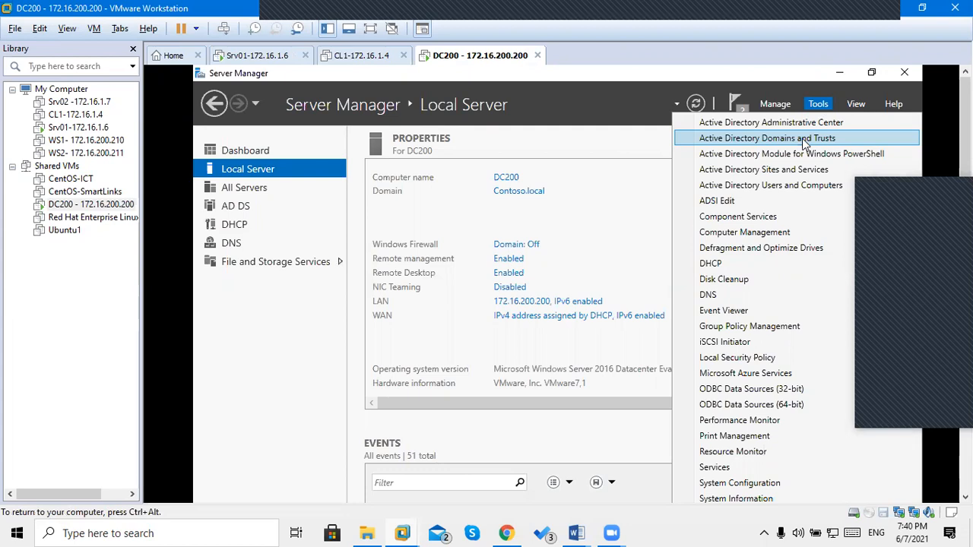
pyautogui.click(793, 171)
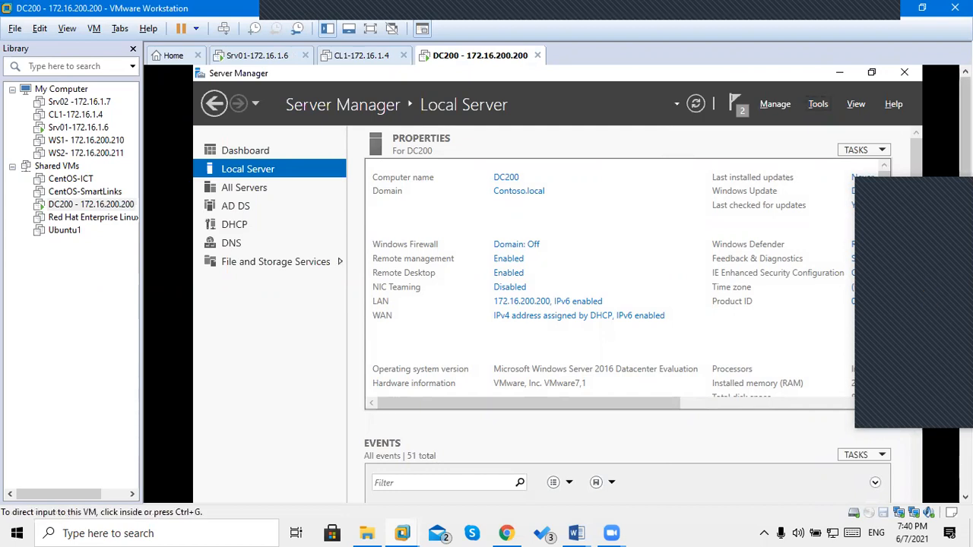
pyautogui.moveTo(965, 266); pyautogui.dragTo(966, 358)
pyautogui.click(804, 245)
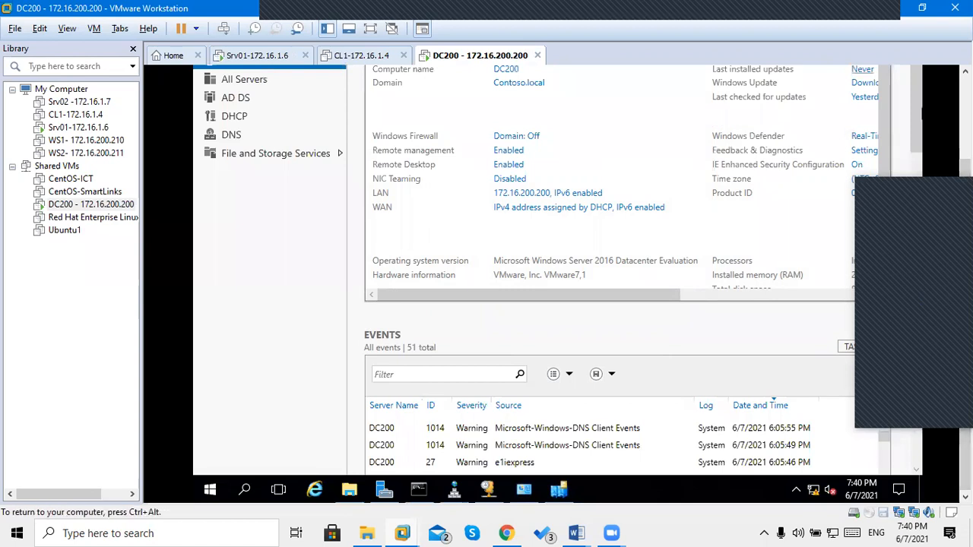
# Bring the DC200.Contoso.local console forward, widen its tree pane and expand Sites.
pyautogui.click(558, 490)
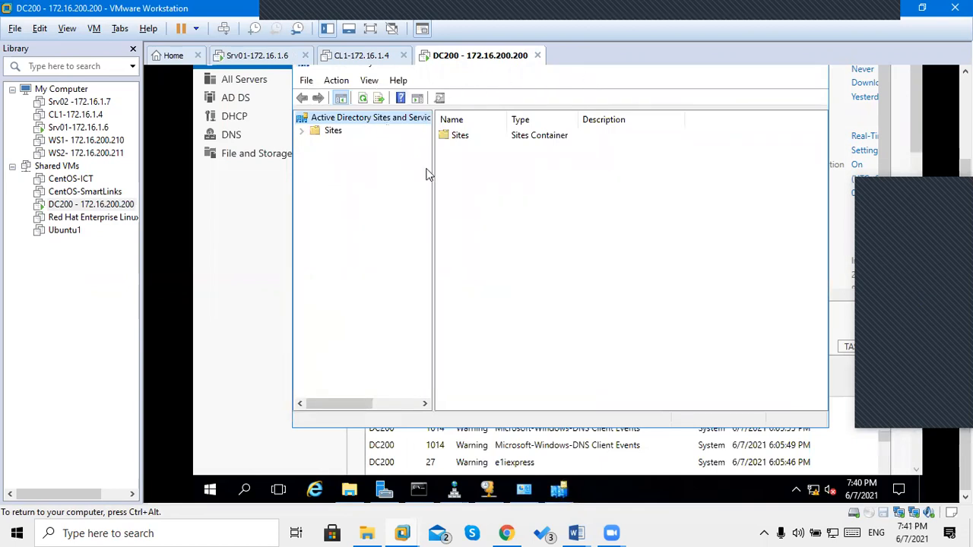
pyautogui.moveTo(439, 168); pyautogui.dragTo(439, 168)
pyautogui.moveTo(484, 174); pyautogui.dragTo(514, 175)
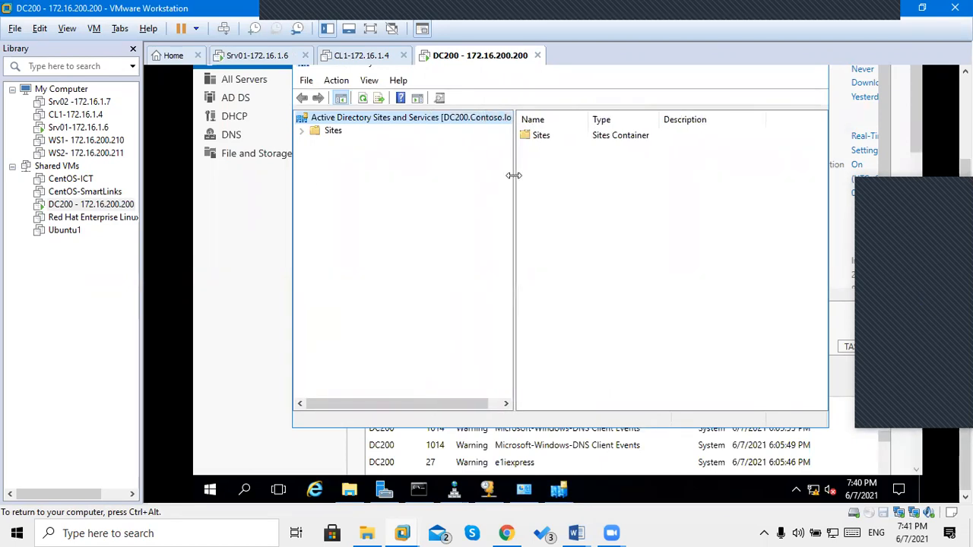
pyautogui.moveTo(516, 174); pyautogui.dragTo(557, 173)
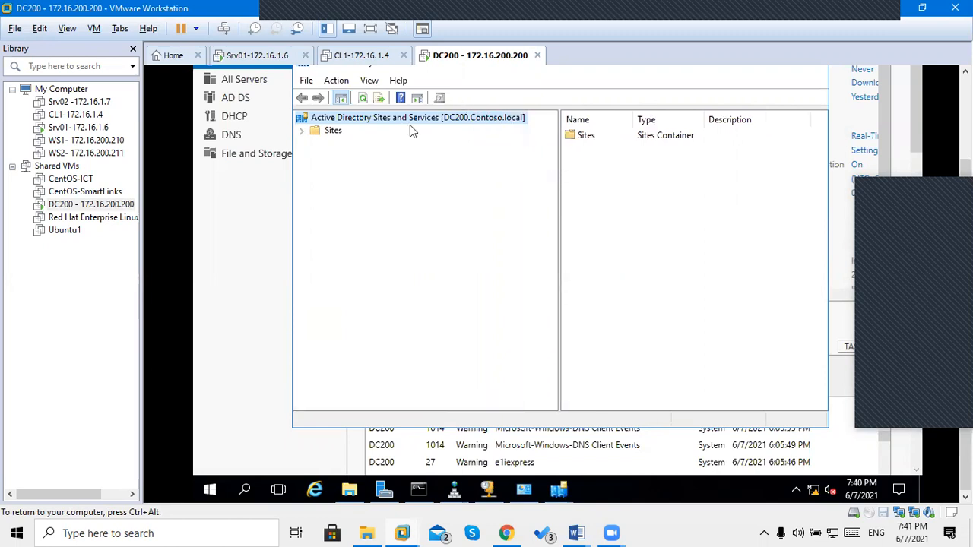
pyautogui.click(301, 132)
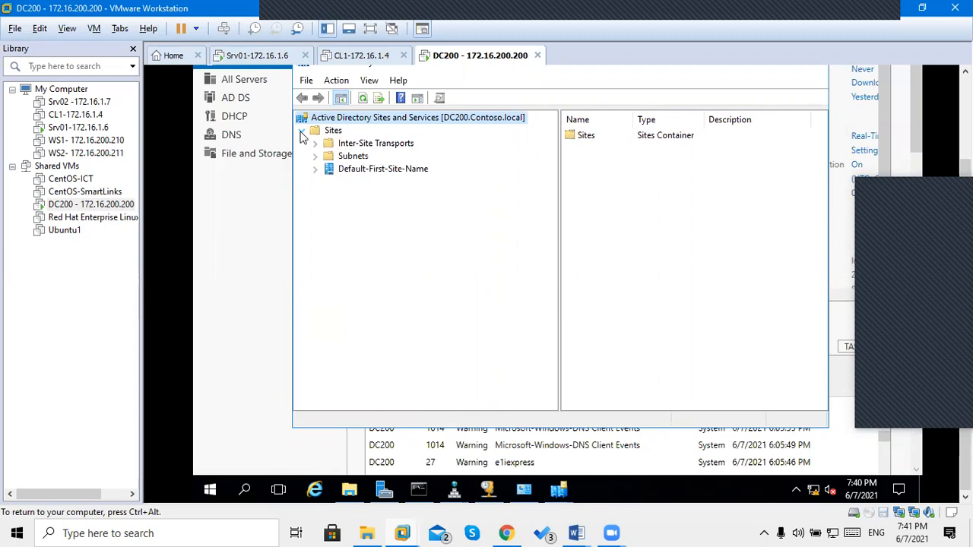
# Expand Default-First-Site-Name, Servers and DC200, then select NTDS Settings, which shows no connections.
pyautogui.click(349, 175)
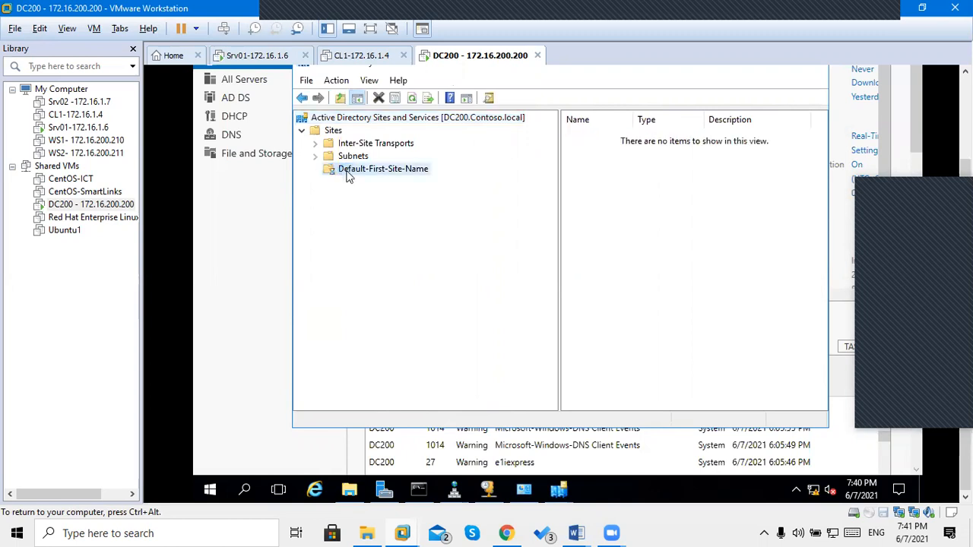
pyautogui.click(315, 170)
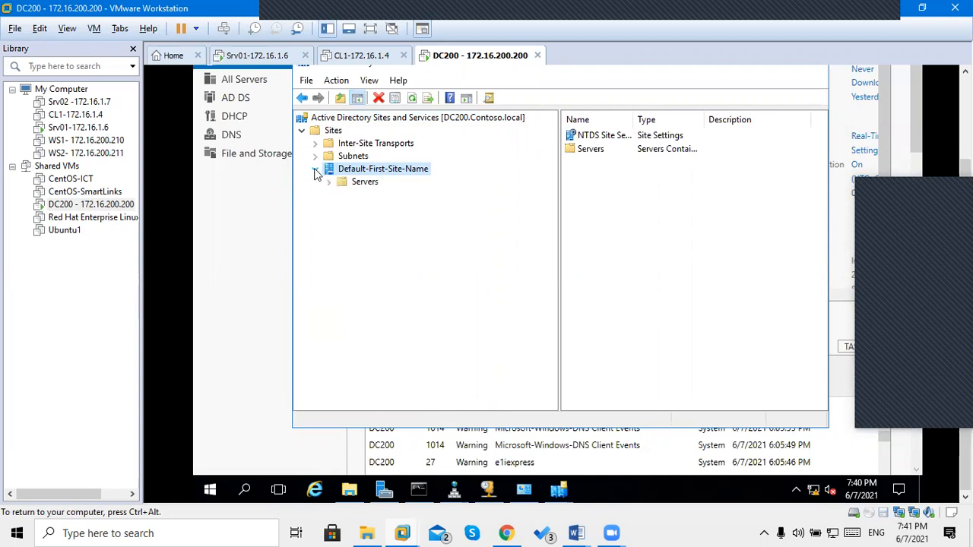
pyautogui.click(328, 183)
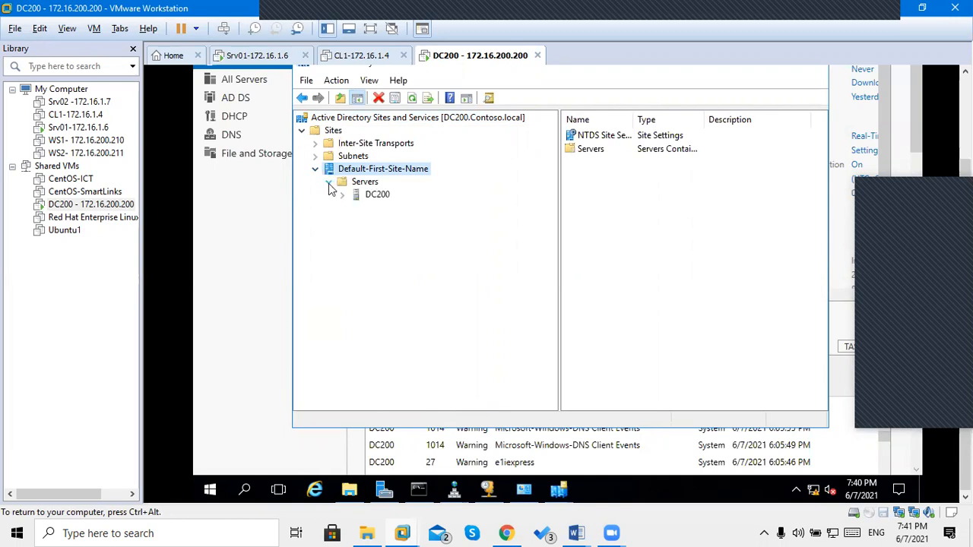
pyautogui.click(372, 195)
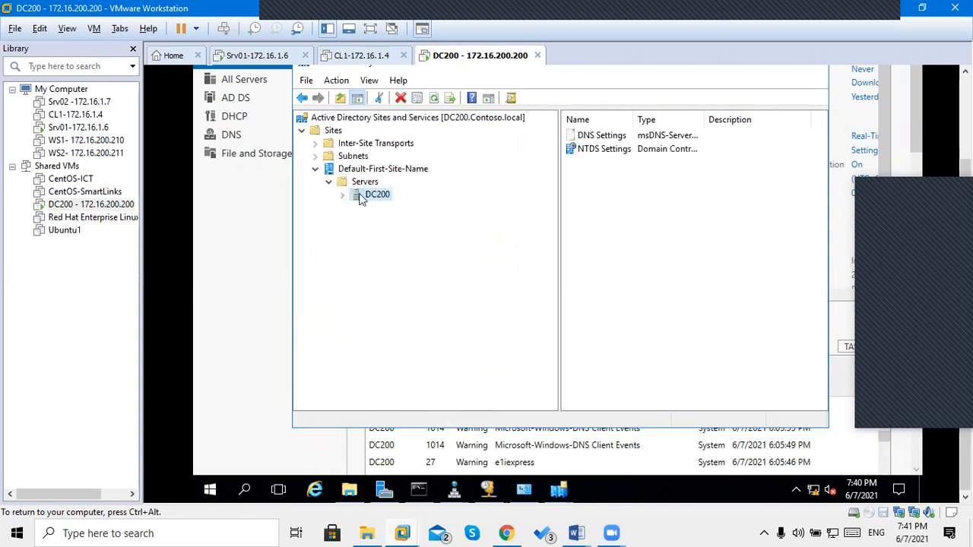
pyautogui.click(343, 196)
pyautogui.click(392, 209)
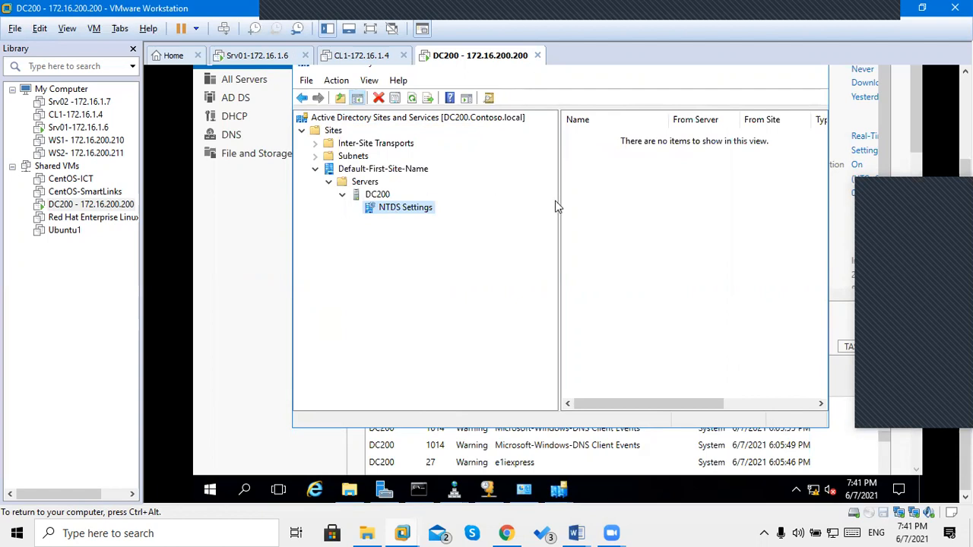
# Check the NTDS Settings context menu, then select Servers, DC200 and Default-First-Site-Name.
pyautogui.rightClick(401, 213)
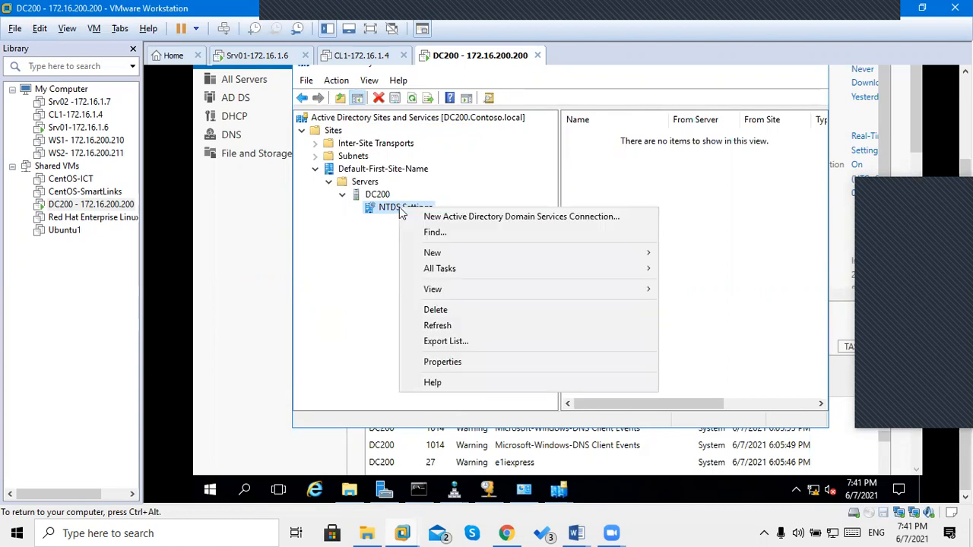
pyautogui.moveTo(447, 258)
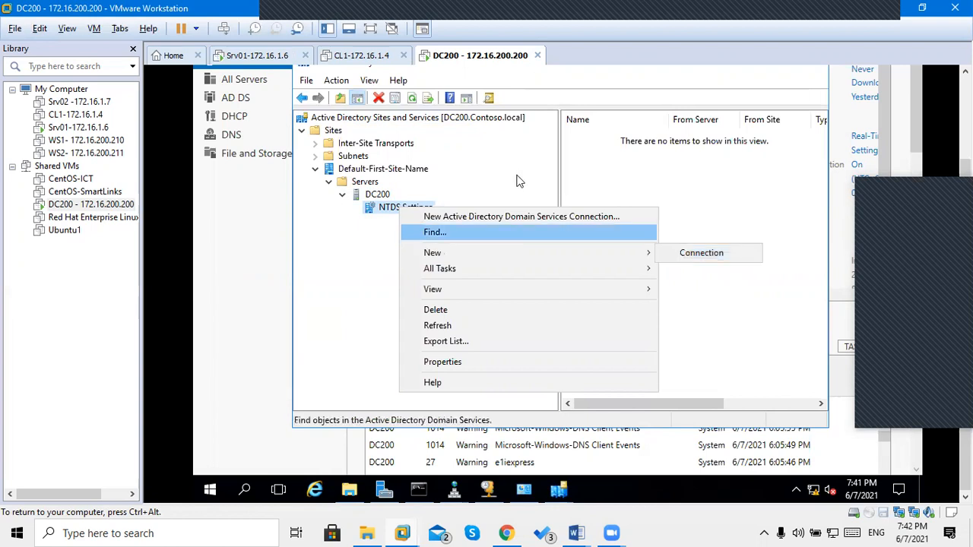
pyautogui.click(492, 181)
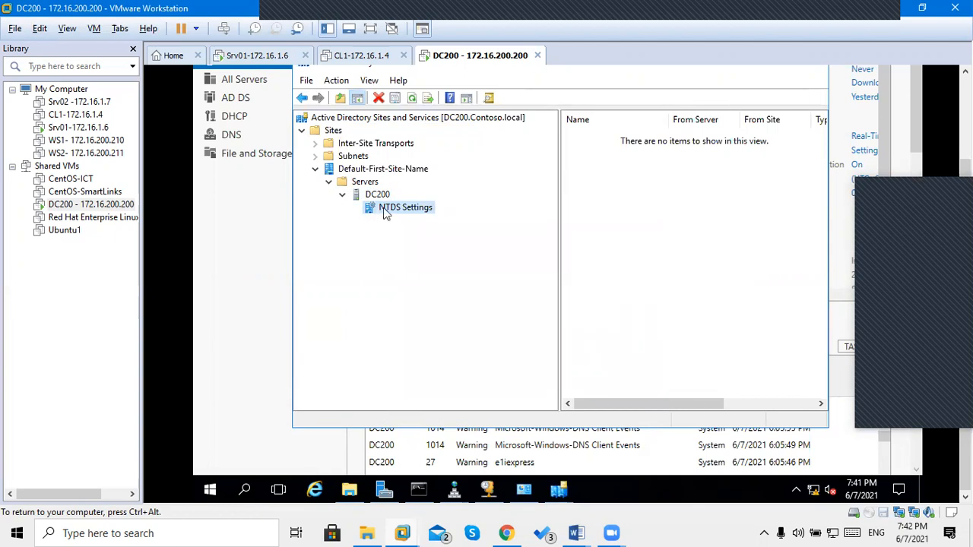
pyautogui.click(371, 185)
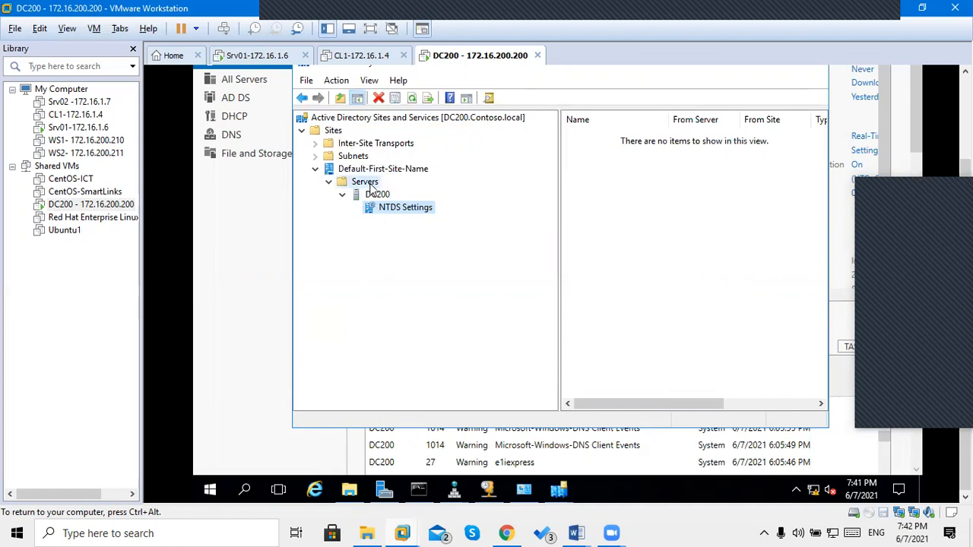
pyautogui.click(374, 196)
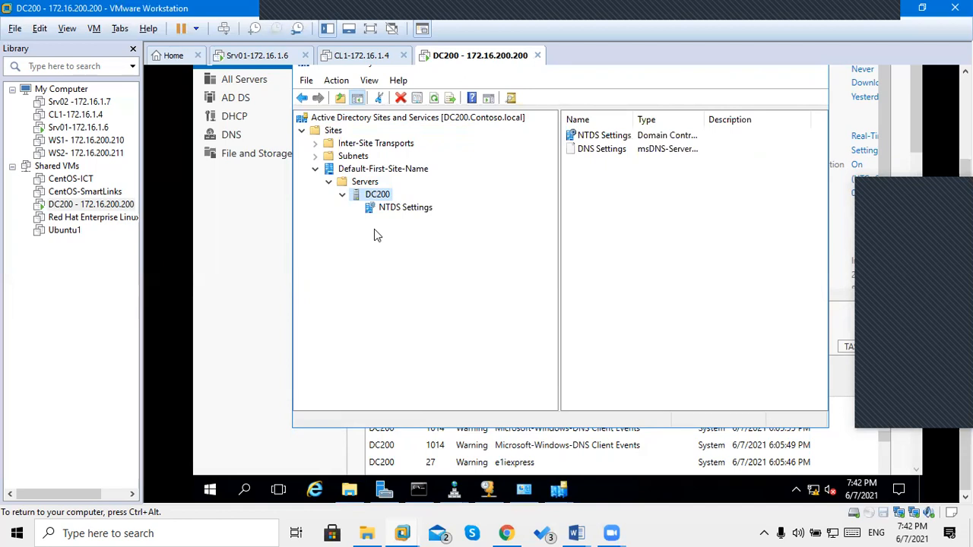
pyautogui.click(393, 169)
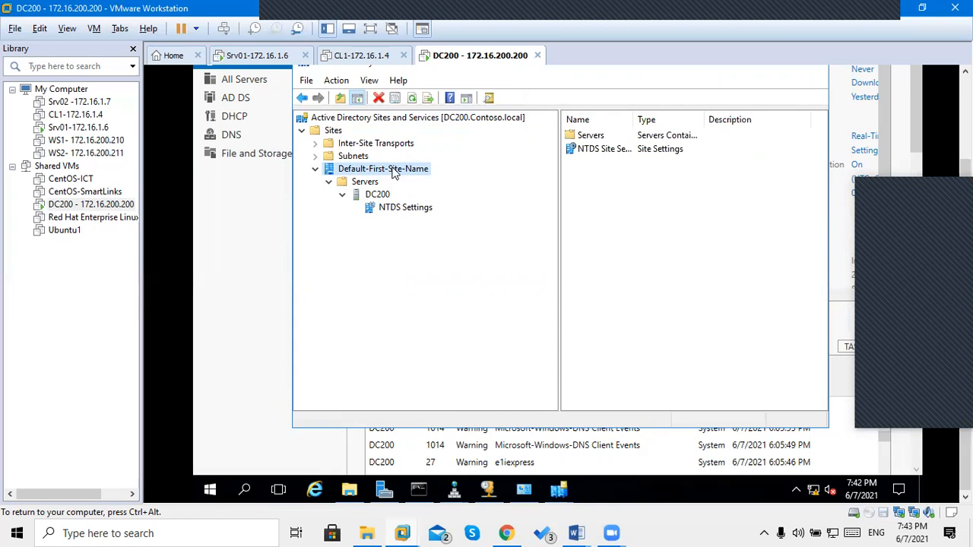
# Rename the Default-First-Site-Name site to HO after cancelling a first rename attempt.
pyautogui.rightClick(394, 173)
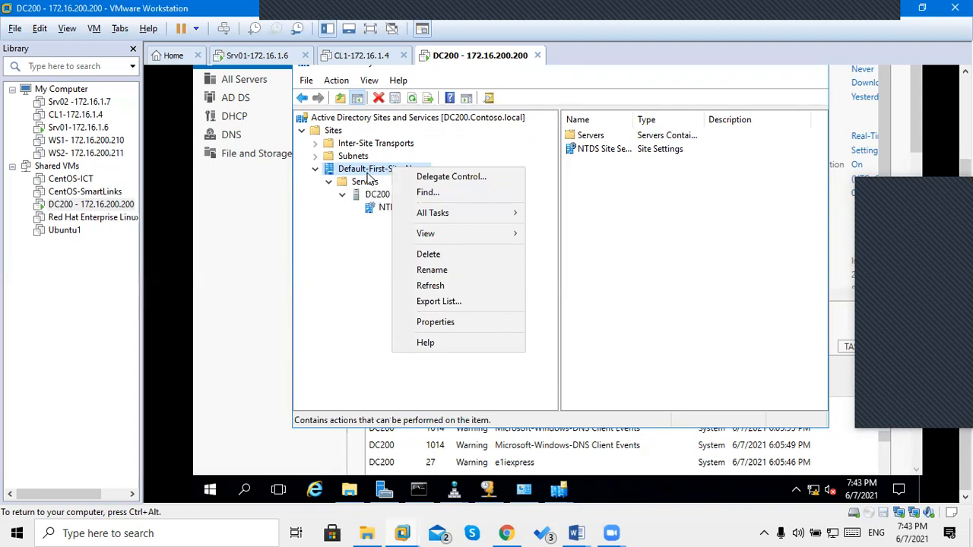
pyautogui.click(368, 174)
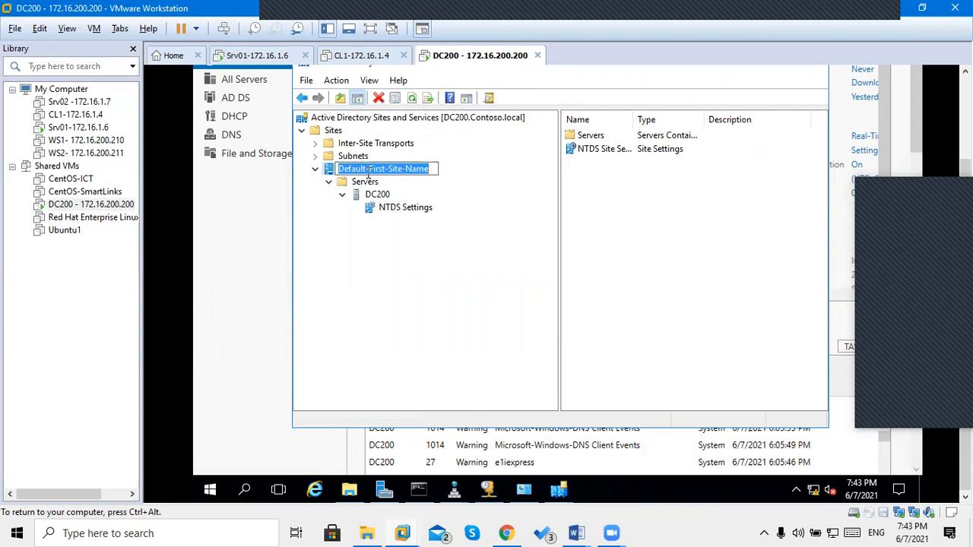
pyautogui.click(331, 169)
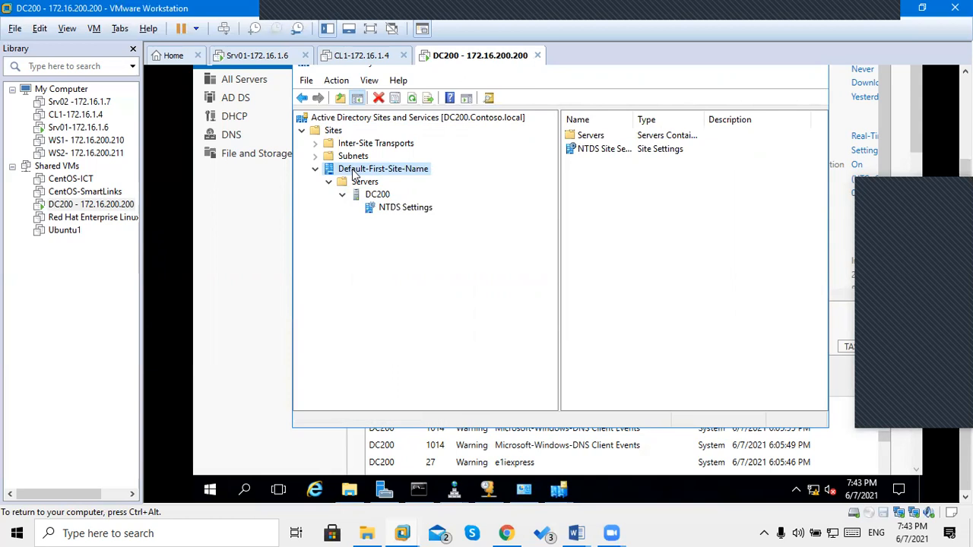
pyautogui.rightClick(352, 171)
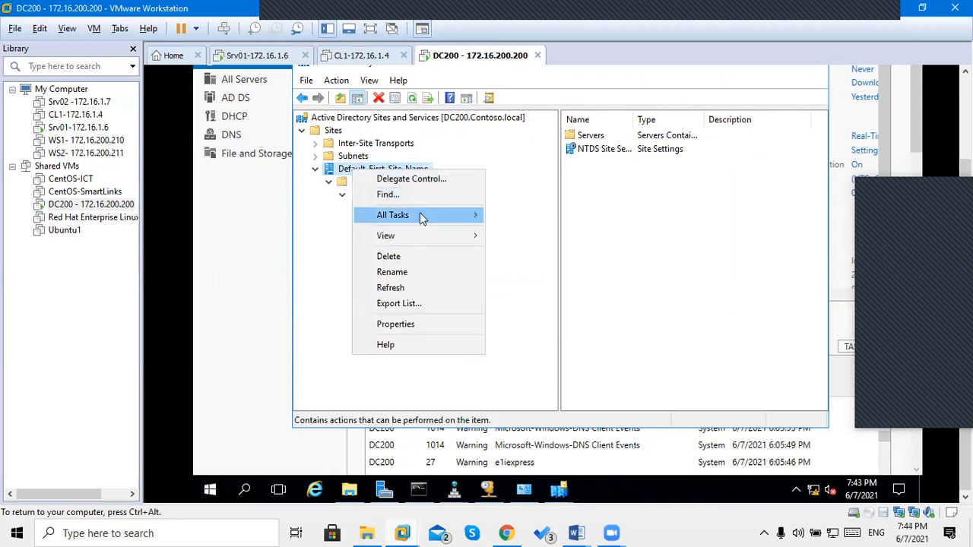
pyautogui.click(432, 274)
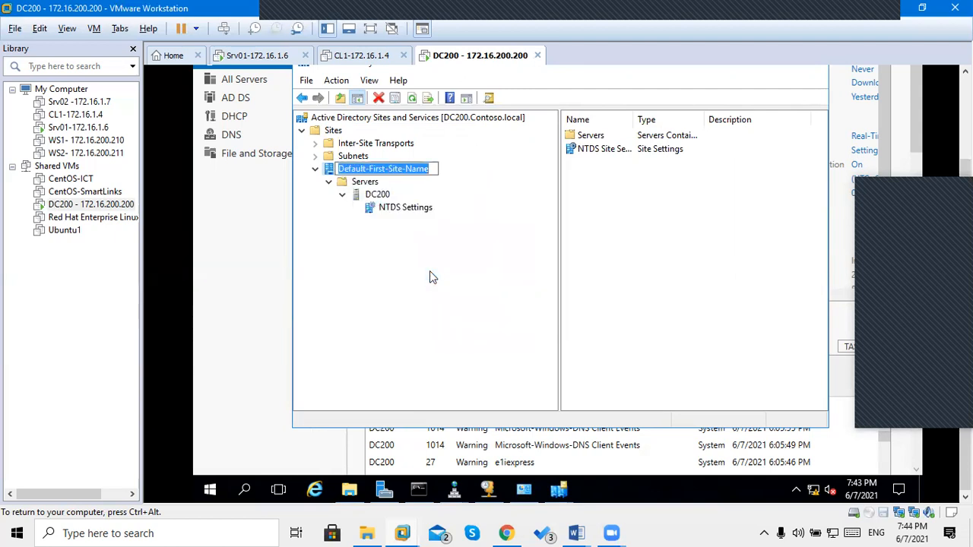
pyautogui.write('HO')
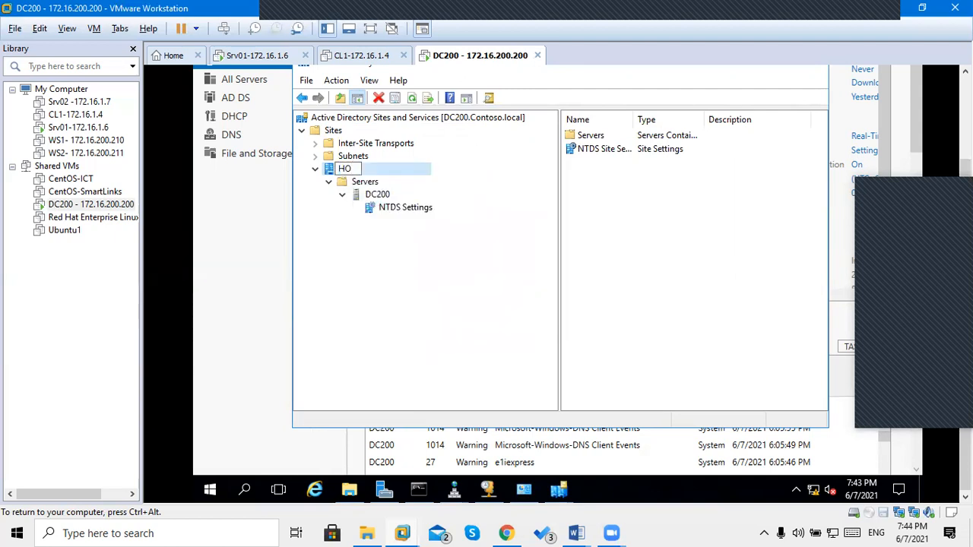
pyautogui.press('Return')
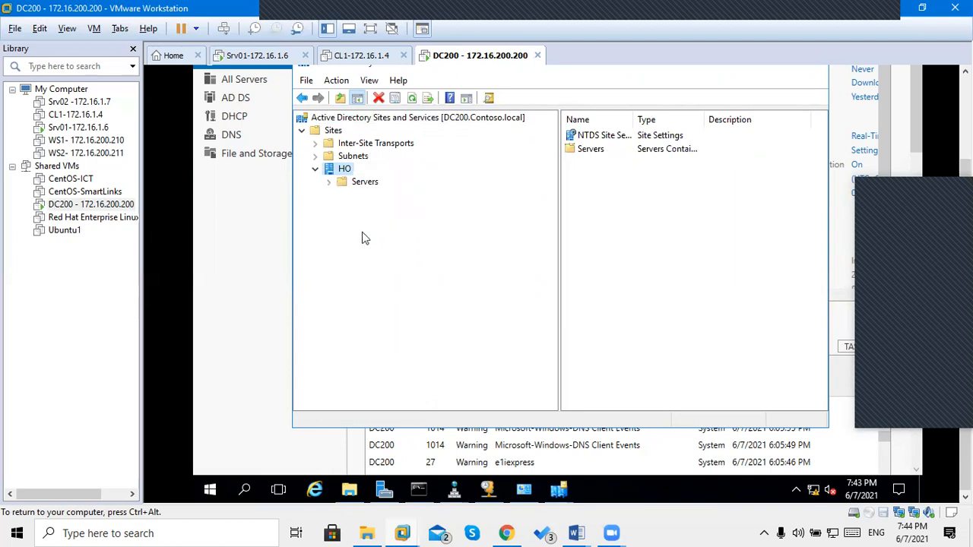
# Create the DXB site linked to DEFAULTIPSITELINK and acknowledge the confirmation message.
pyautogui.click(332, 131)
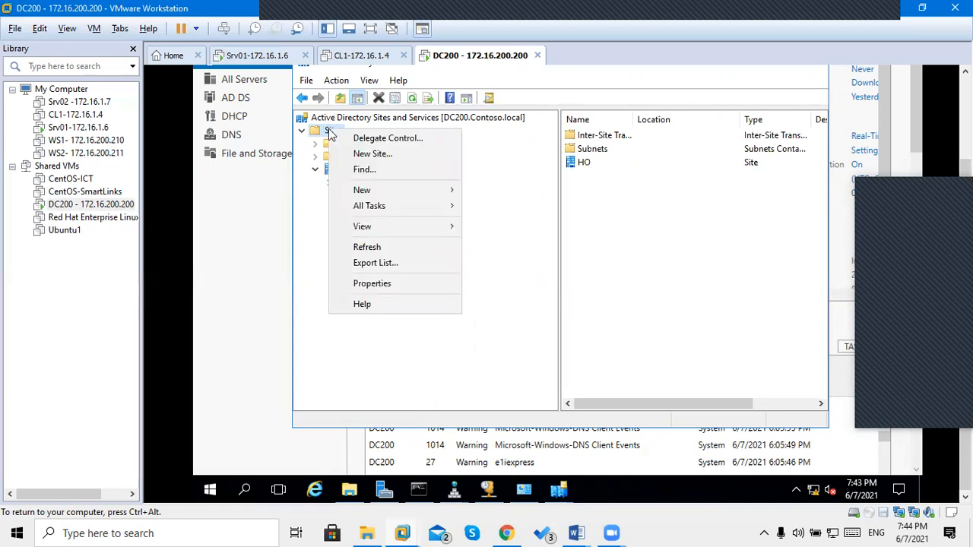
pyautogui.click(371, 155)
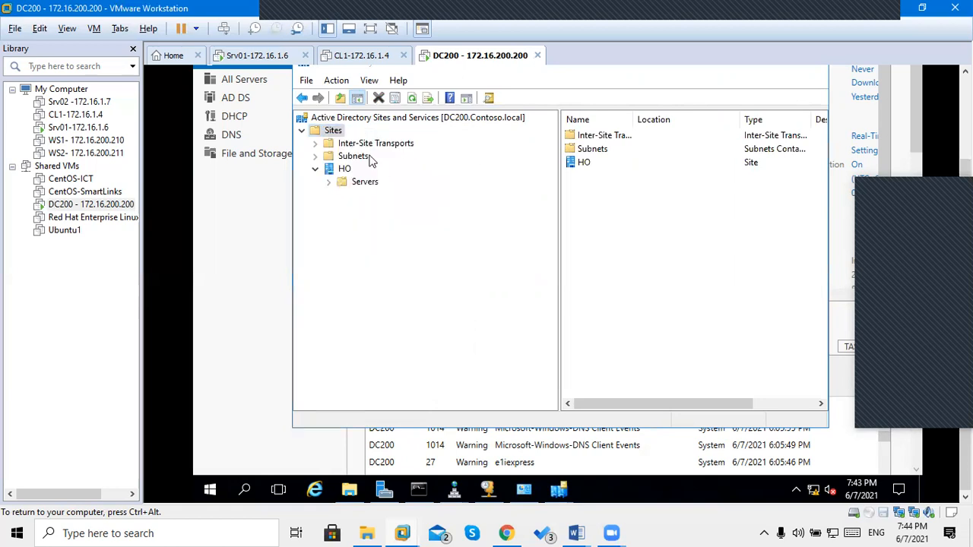
pyautogui.write('DXB')
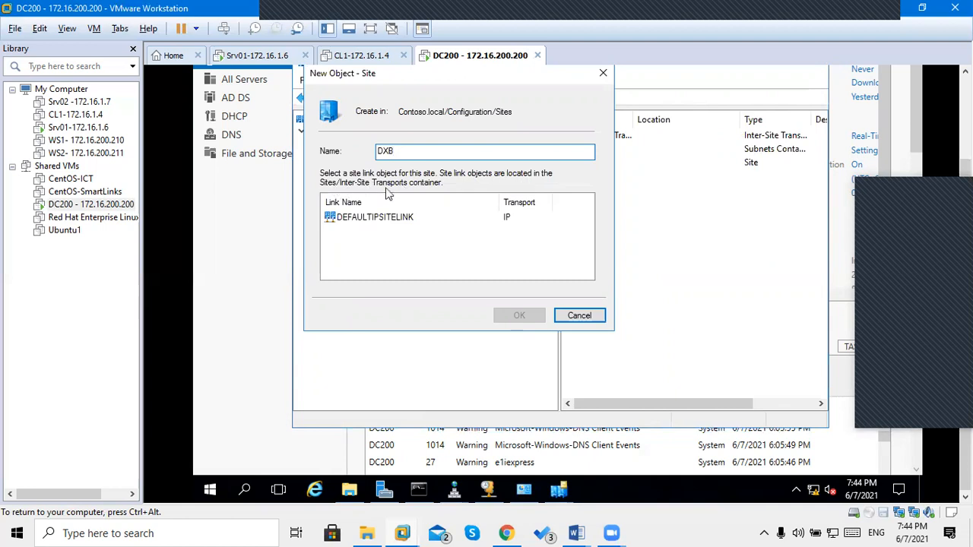
pyautogui.click(363, 220)
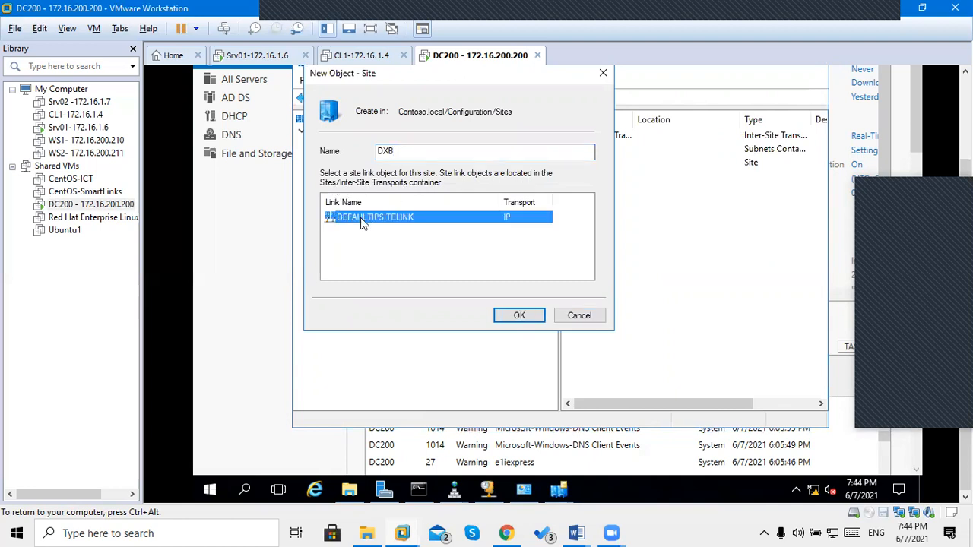
pyautogui.click(520, 316)
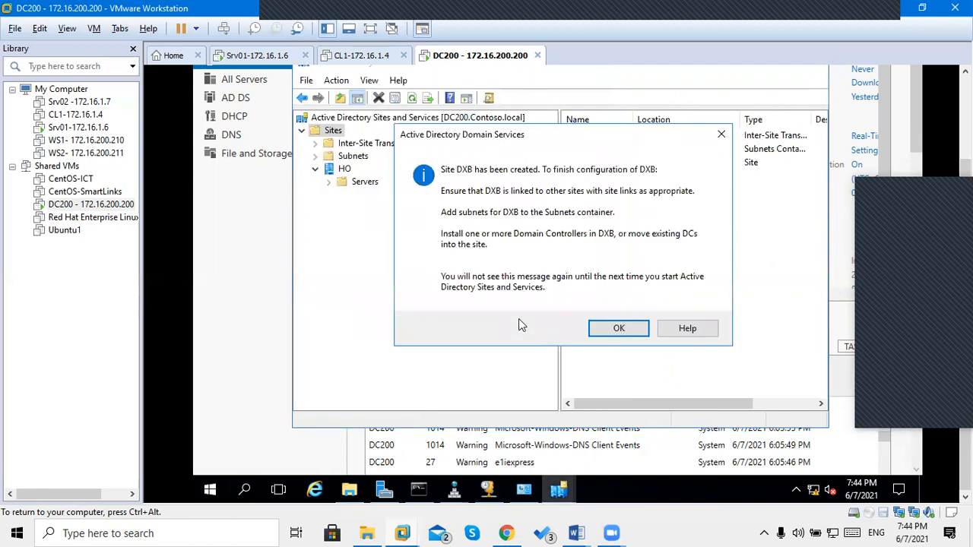
pyautogui.click(606, 327)
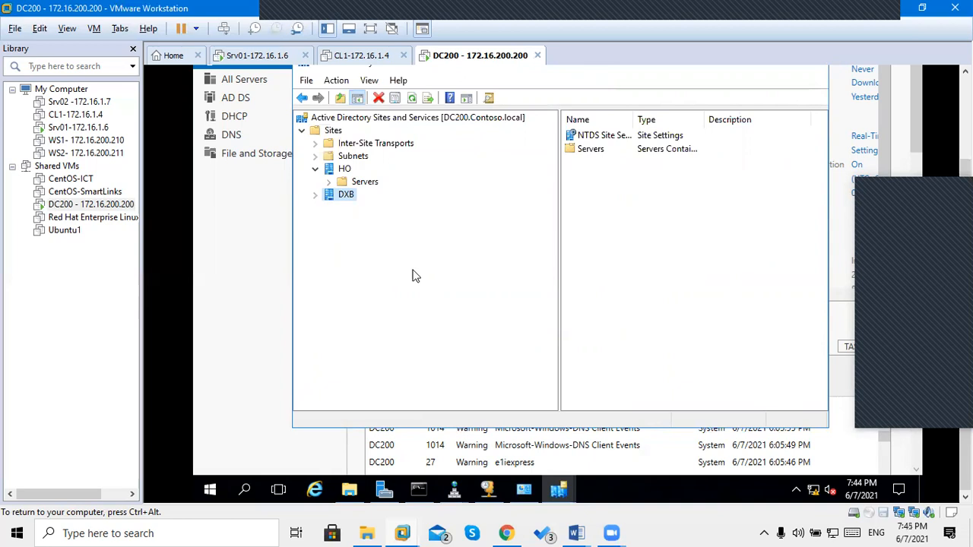
# Inspect DXB's empty Servers container, then expand HO's Servers to show DC200.
pyautogui.click(316, 196)
pyautogui.click(343, 211)
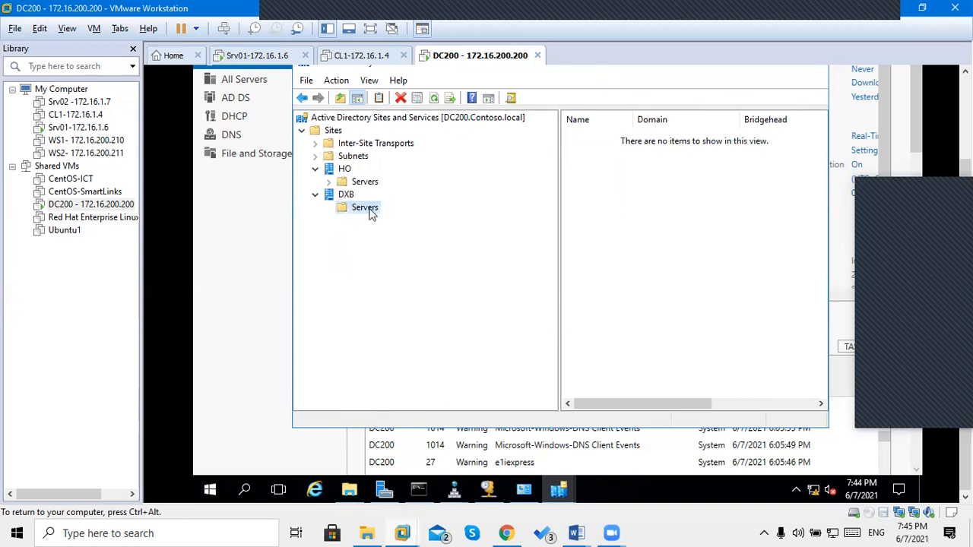
pyautogui.click(339, 169)
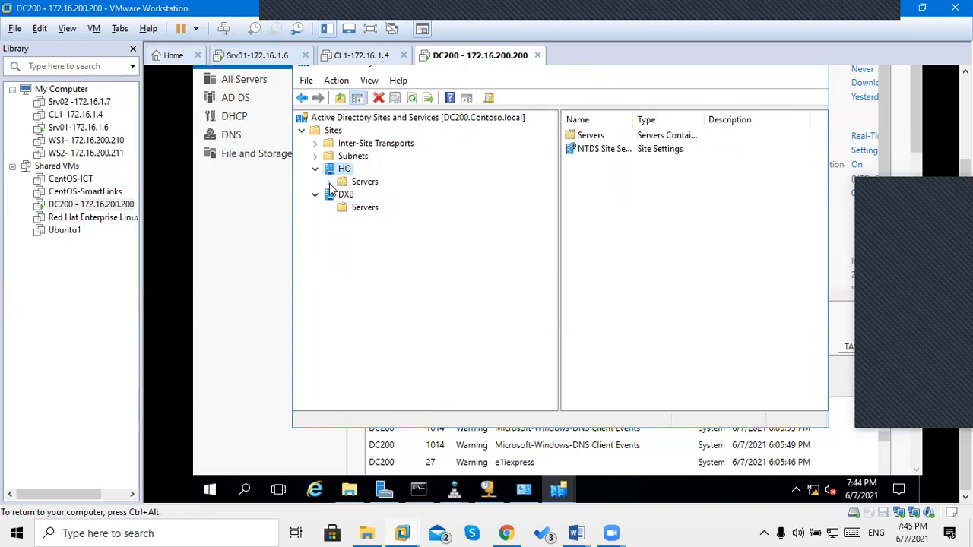
pyautogui.click(329, 183)
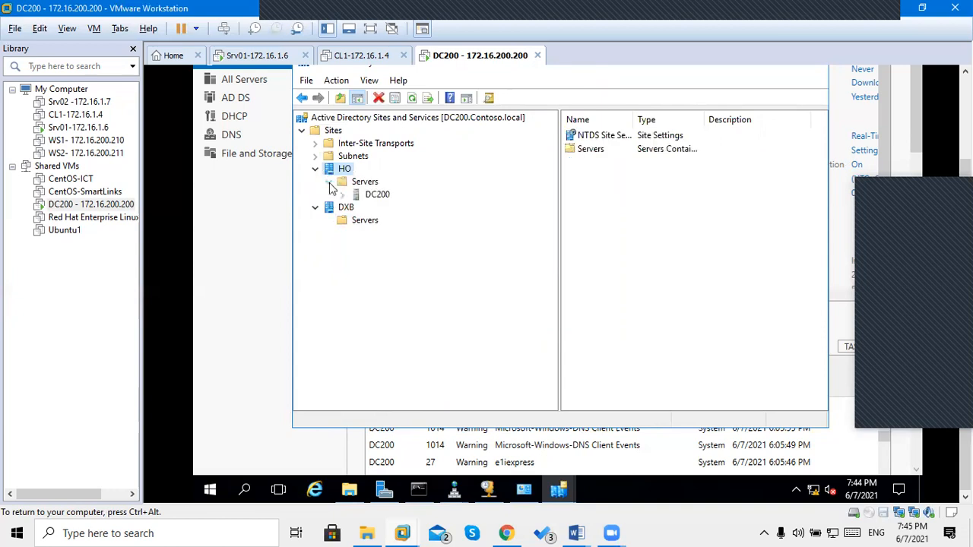
pyautogui.click(374, 197)
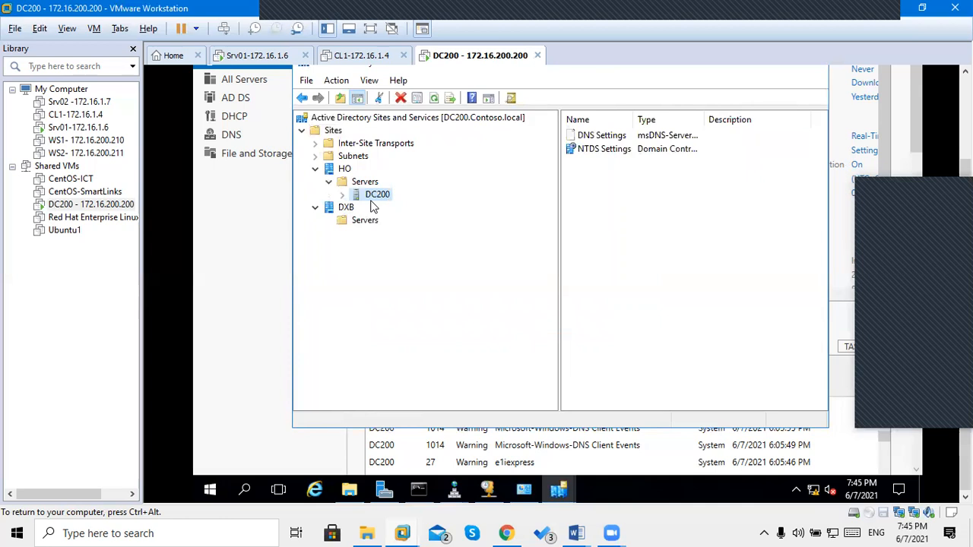
# Select DC200, cancel an accidental rename, and expand it to reveal NTDS Settings.
pyautogui.click(375, 194)
pyautogui.click(356, 195)
pyautogui.hotkey('ctrl', 'alt')
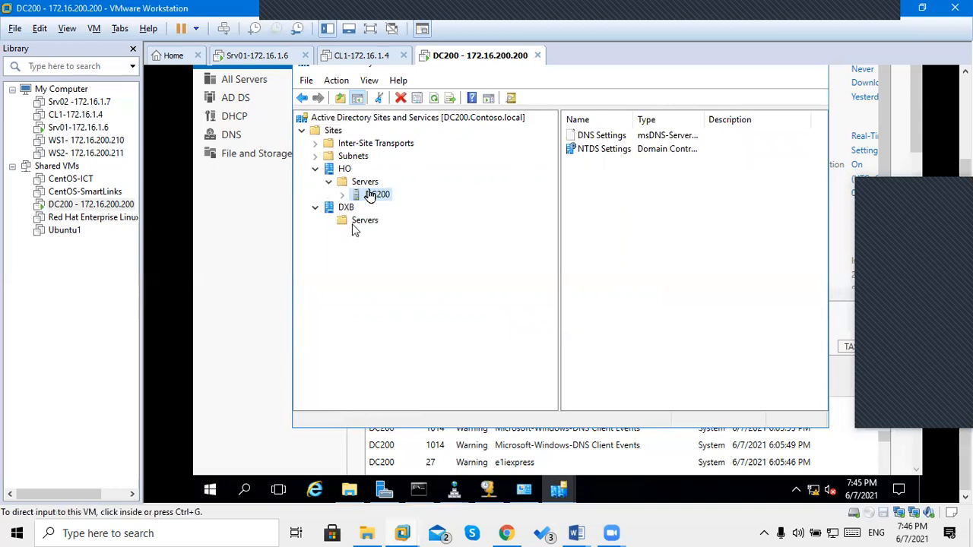
pyautogui.click(355, 228)
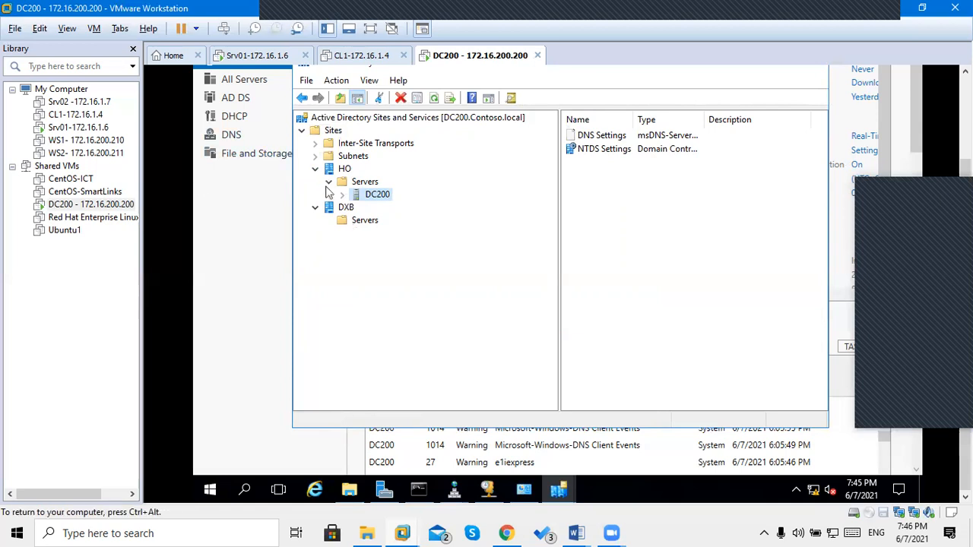
pyautogui.click(342, 195)
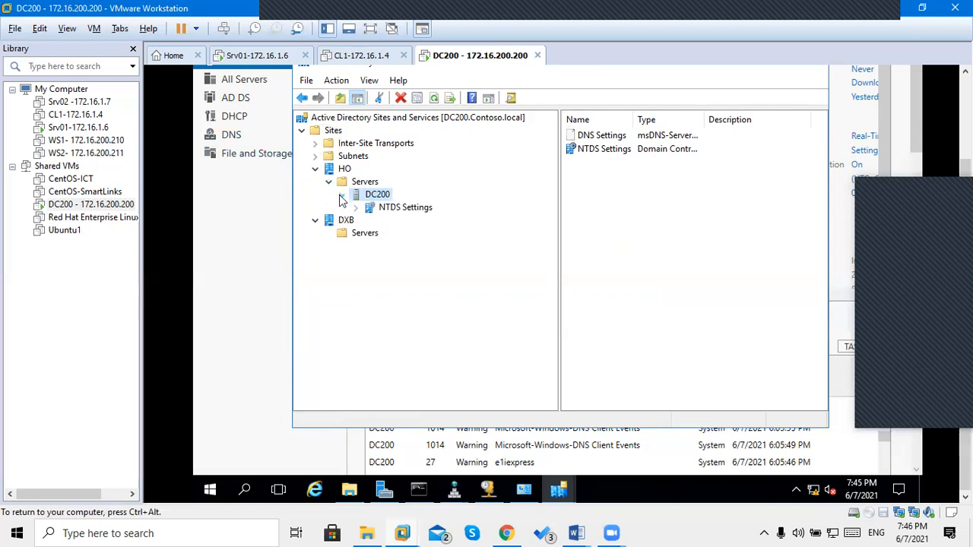
# Select DC200's NTDS Settings, showing no connections, then switch to the Srv01 VM.
pyautogui.click(405, 209)
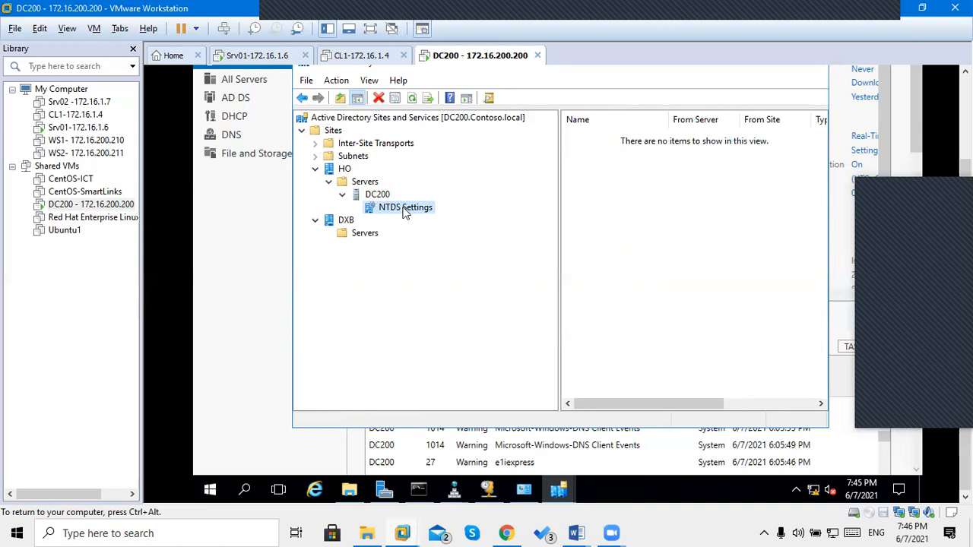
pyautogui.hotkey('ctrl', 'alt')
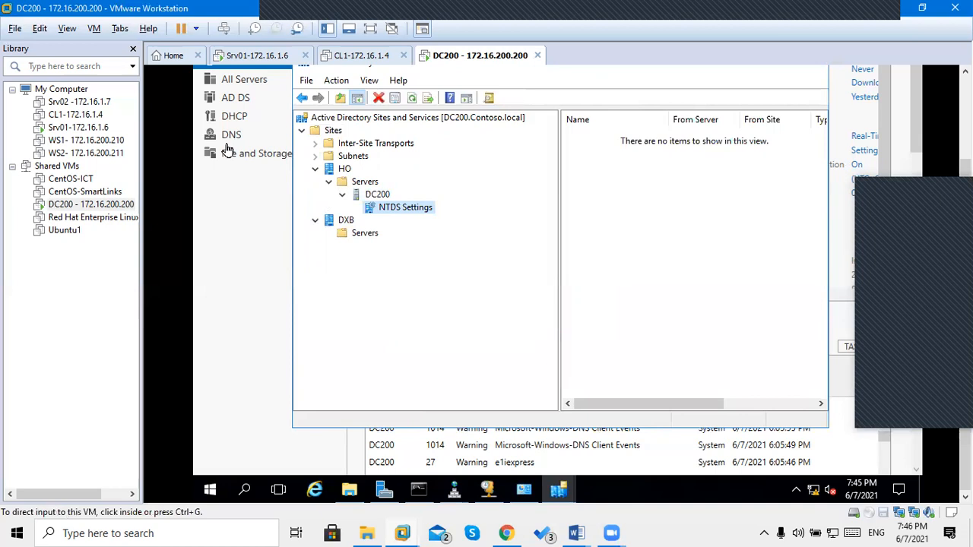
pyautogui.click(405, 211)
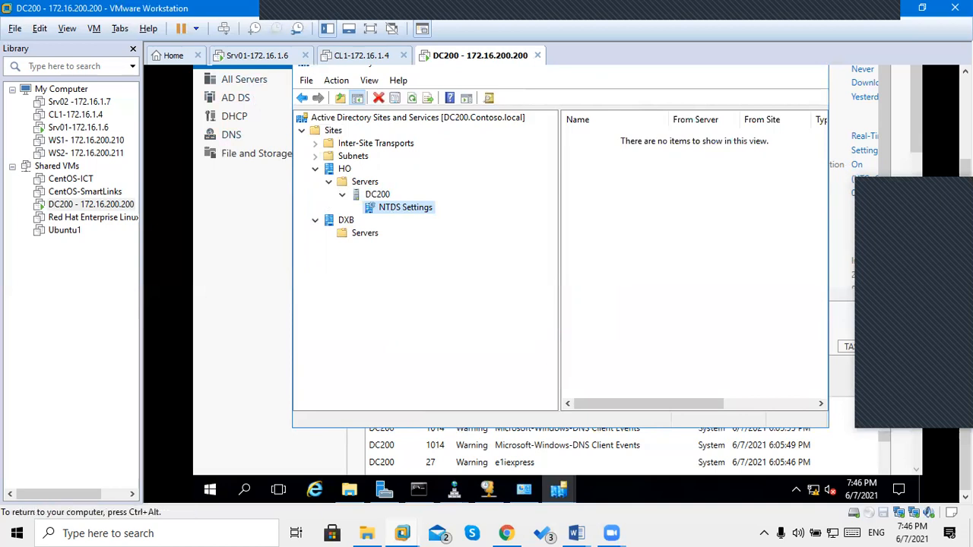
pyautogui.click(238, 59)
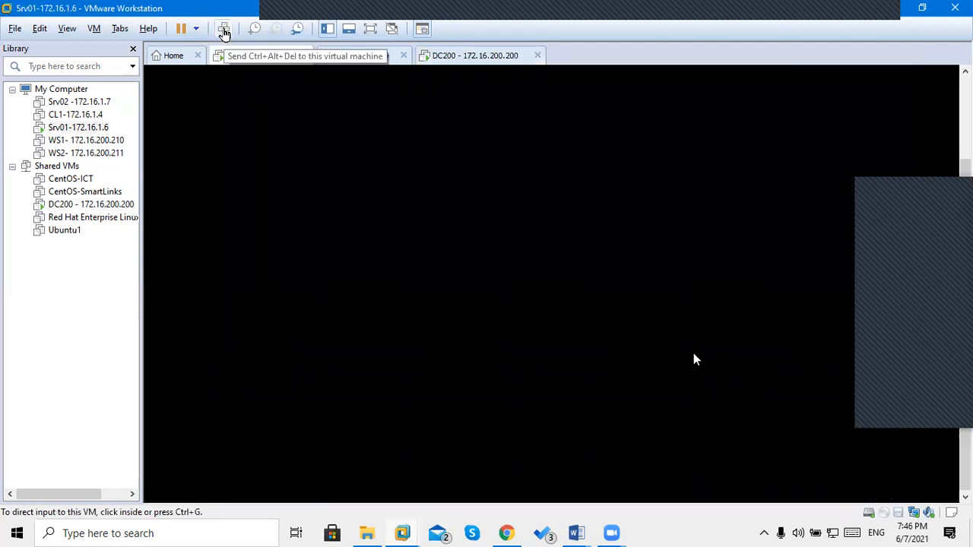
# Wake Srv01 and sign in as Administrator with the account password.
pyautogui.click(223, 32)
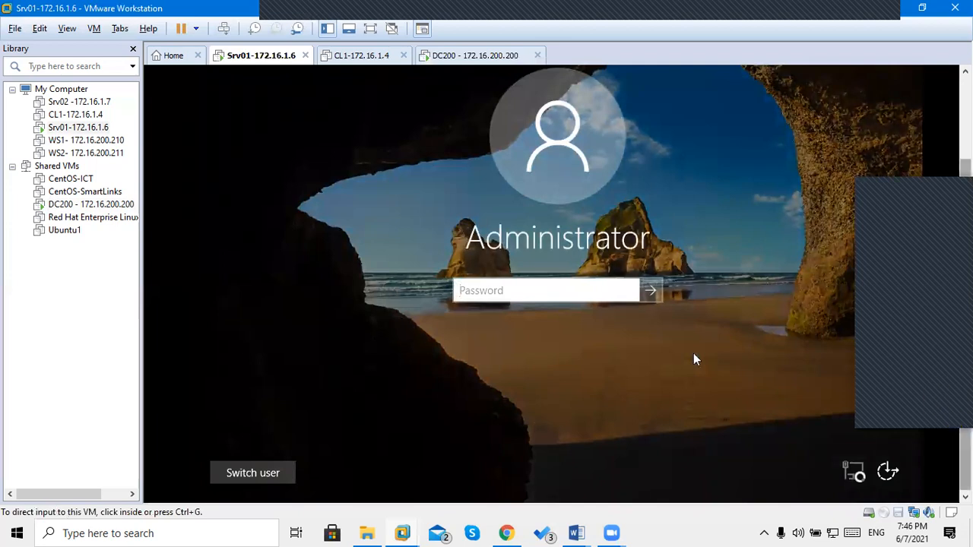
pyautogui.click(592, 293)
pyautogui.write('••')
pyautogui.press('BackSpace')
pyautogui.press('BackSpace')
pyautogui.write('•••••••')
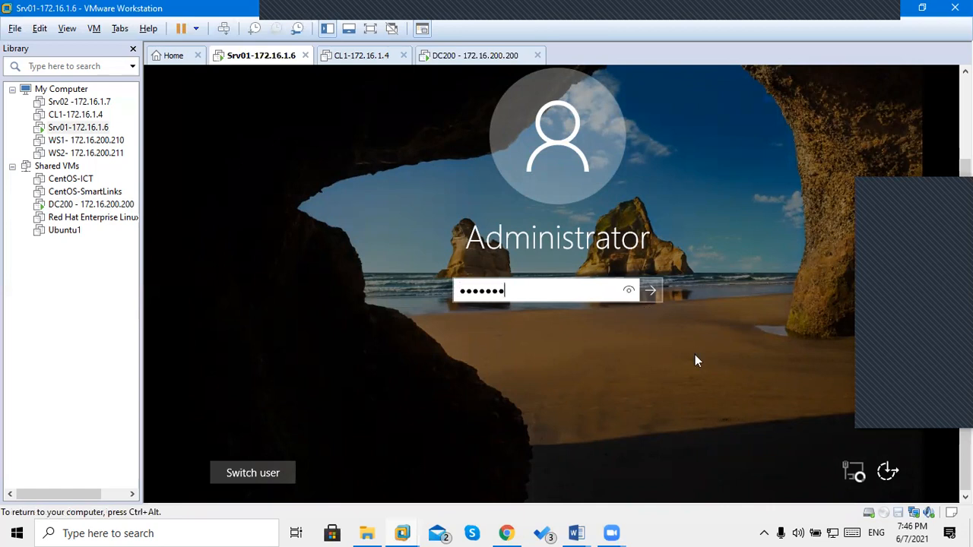
pyautogui.press('Return')
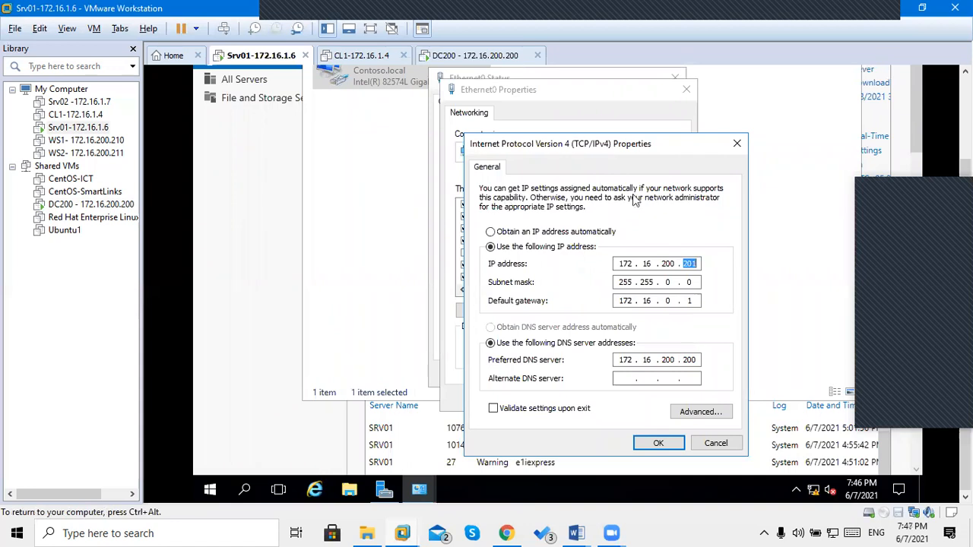
# Keep Srv01's IP 172.16.200.201 and DNS 172.16.200.200, then close the adapter dialogs.
pyautogui.doubleClick(690, 363)
pyautogui.doubleClick(691, 263)
pyautogui.click(652, 444)
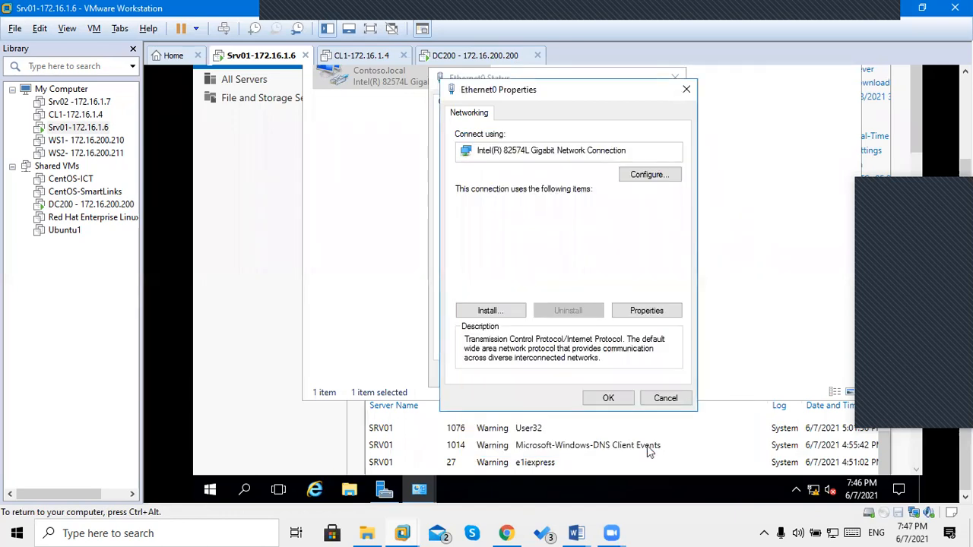
pyautogui.click(614, 399)
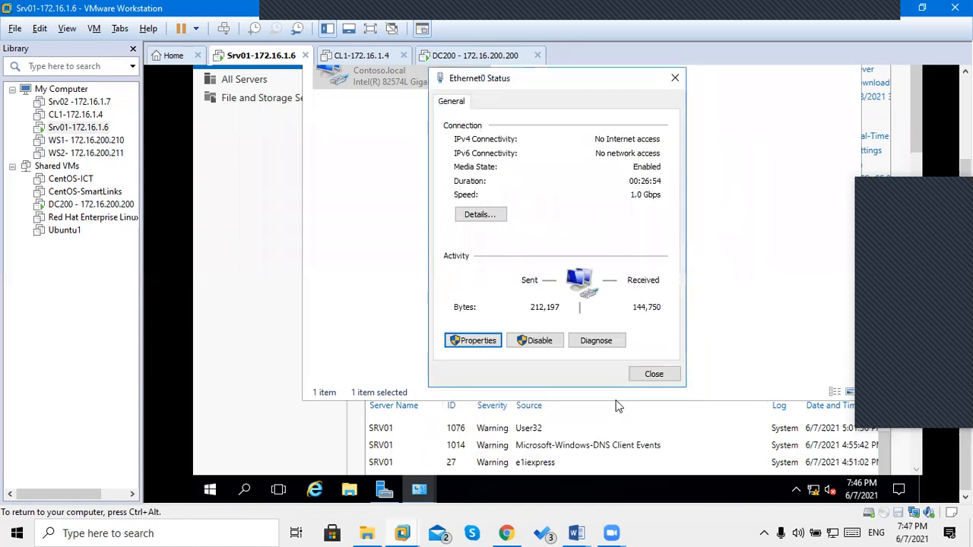
pyautogui.click(303, 183)
pyautogui.click(293, 181)
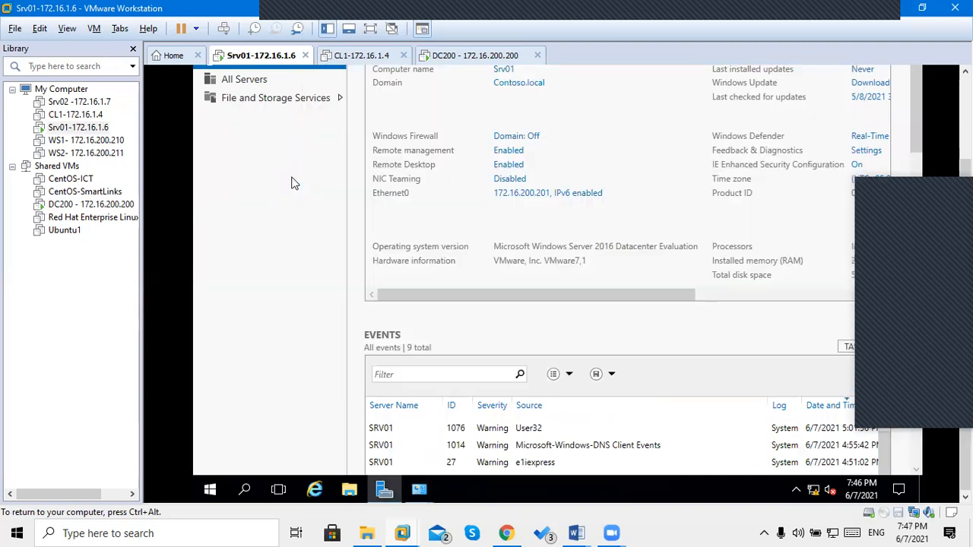
pyautogui.moveTo(965, 170); pyautogui.dragTo(965, 85)
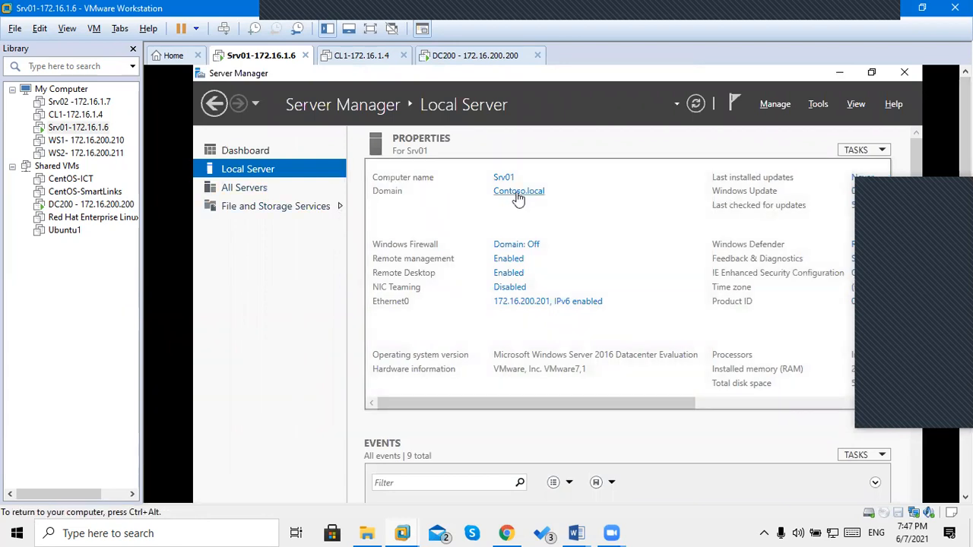
pyautogui.click(517, 195)
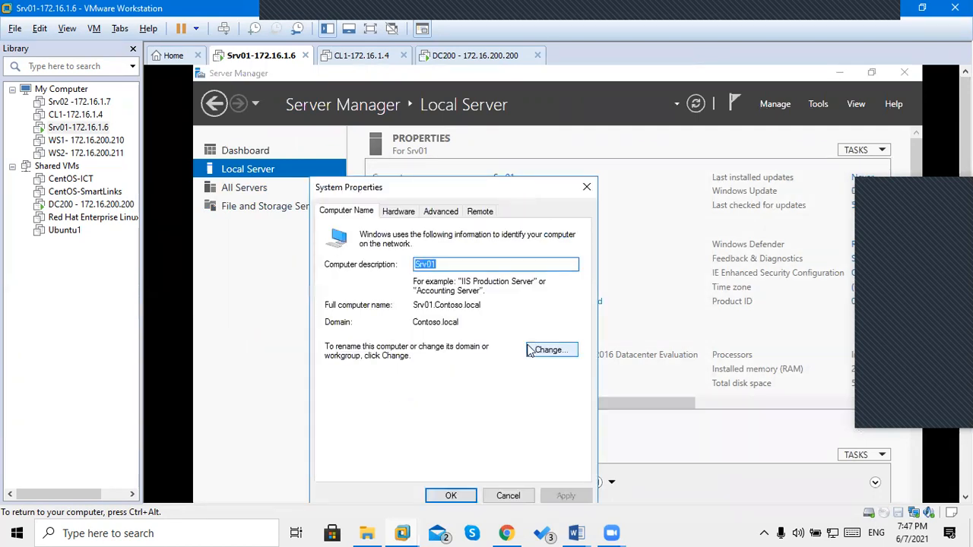
pyautogui.click(531, 351)
pyautogui.click(404, 391)
pyautogui.doubleClick(404, 391)
pyautogui.click(506, 462)
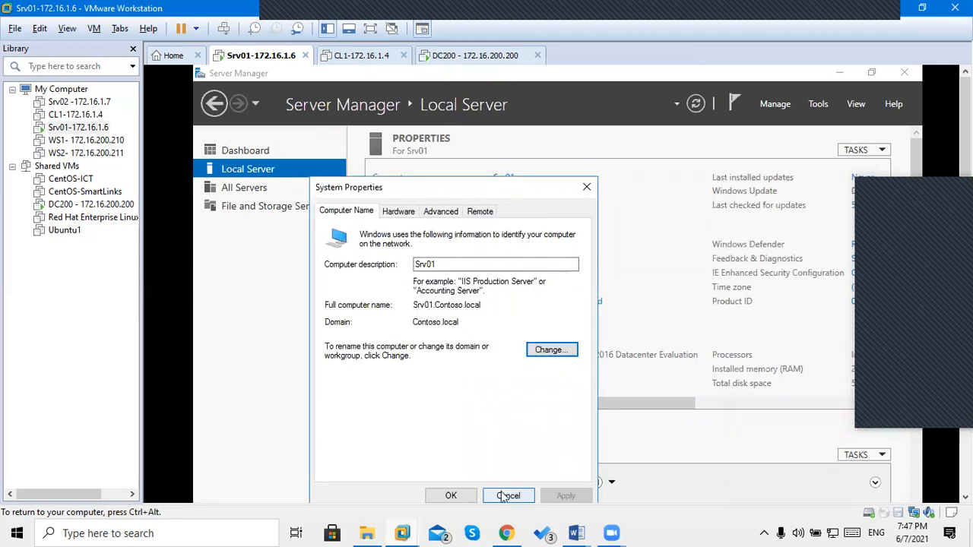
pyautogui.click(503, 495)
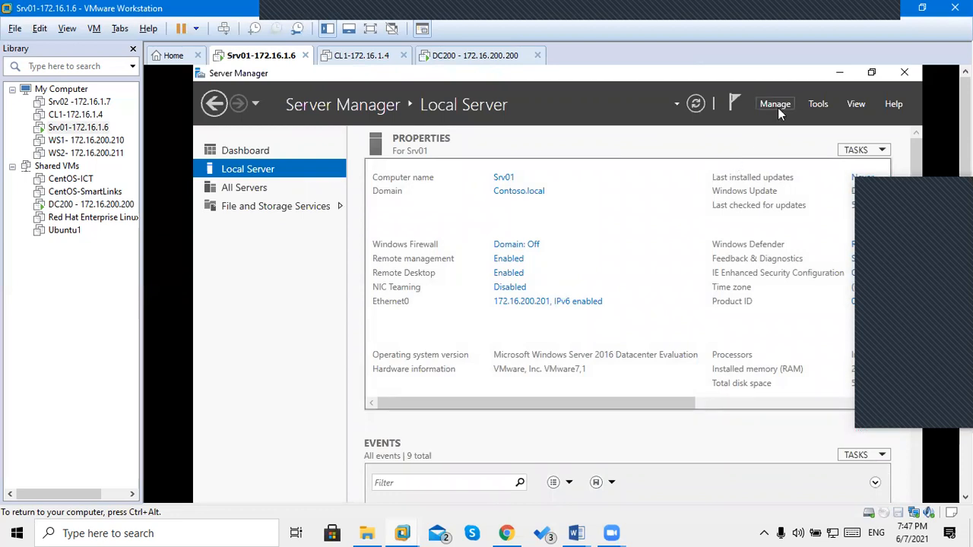
pyautogui.hotkey('ctrl', 'alt')
pyautogui.click(790, 403)
pyautogui.click(745, 406)
pyautogui.moveTo(745, 412); pyautogui.dragTo(481, 405)
pyautogui.hotkey('ctrl', 'alt')
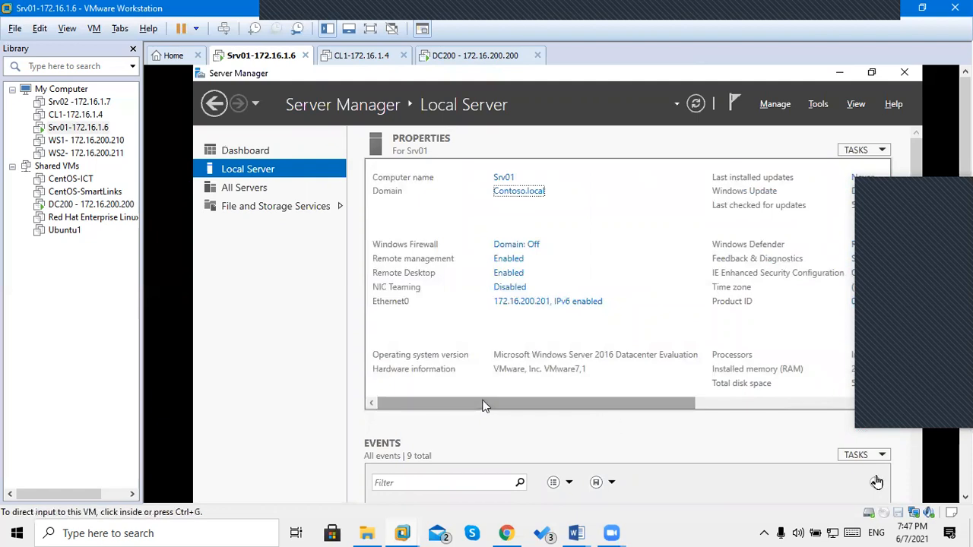
pyautogui.moveTo(965, 319); pyautogui.dragTo(966, 403)
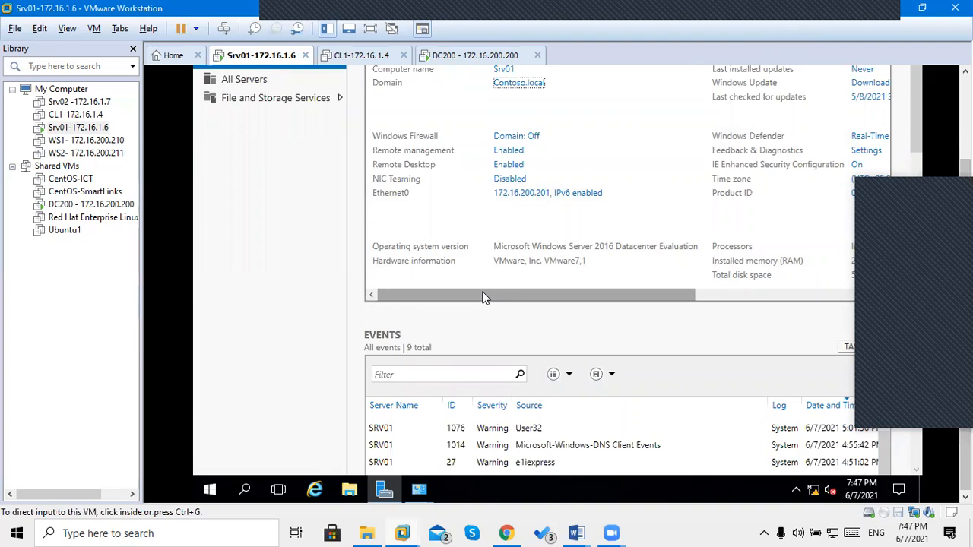
pyautogui.moveTo(965, 168); pyautogui.dragTo(966, 87)
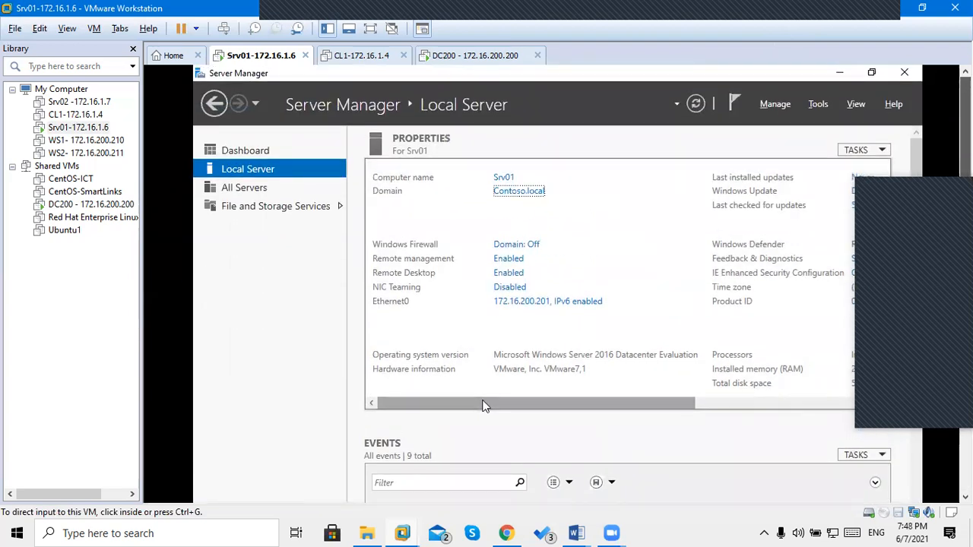
pyautogui.click(624, 151)
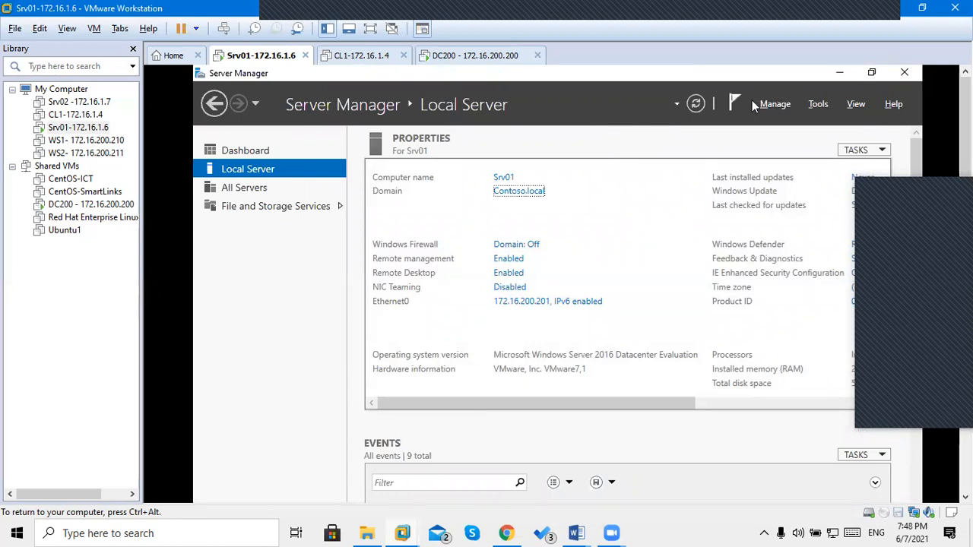
# Run role-based Add Roles and Features on Srv01, selecting Active Directory Domain Services with its management tools.
pyautogui.click(771, 104)
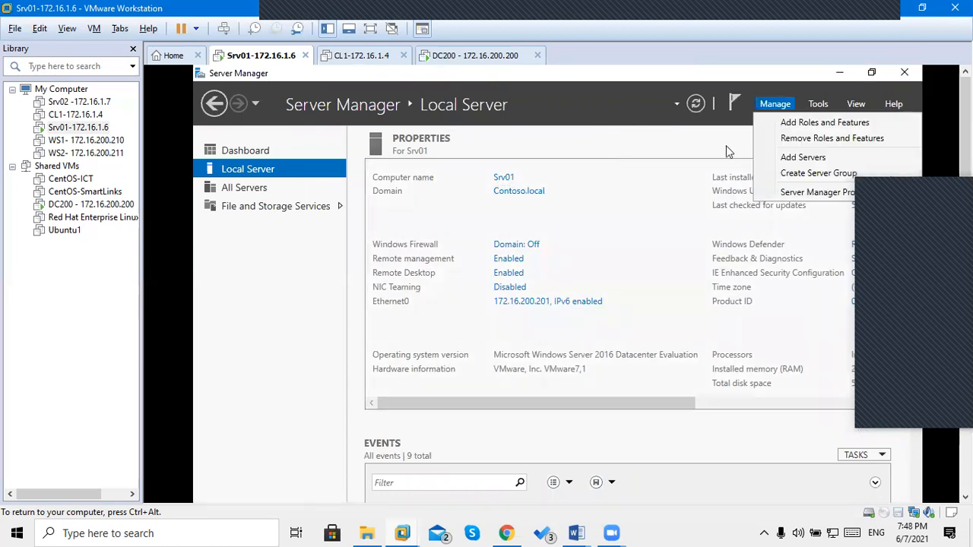
pyautogui.click(806, 126)
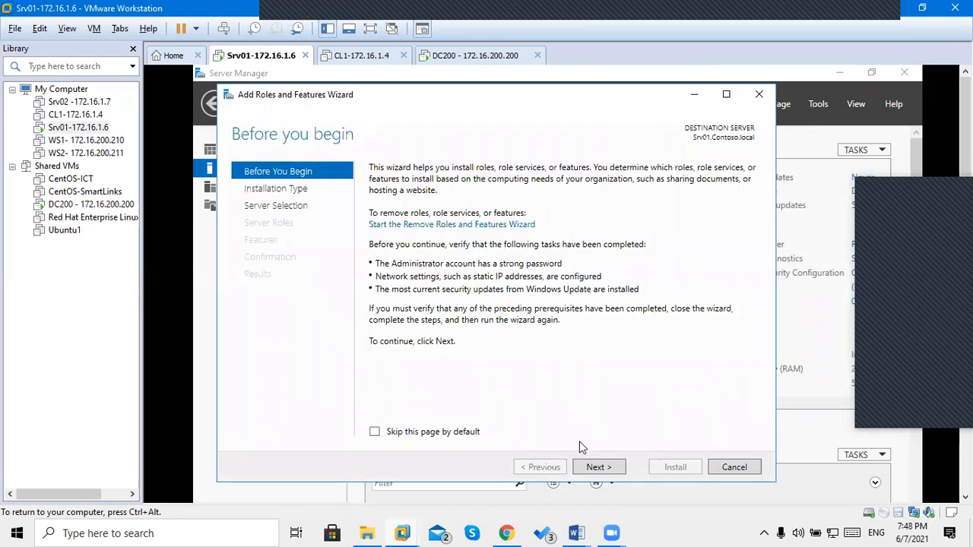
pyautogui.click(599, 467)
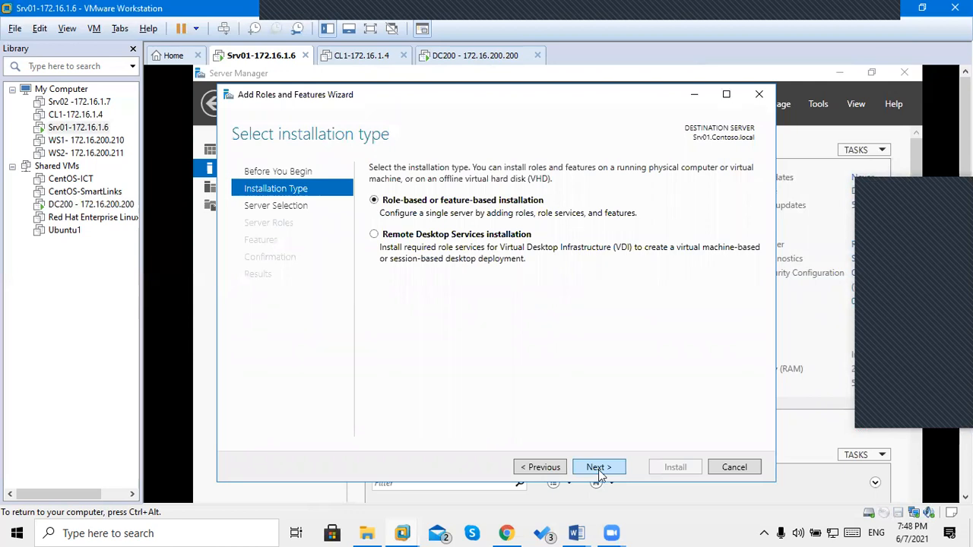
pyautogui.click(598, 470)
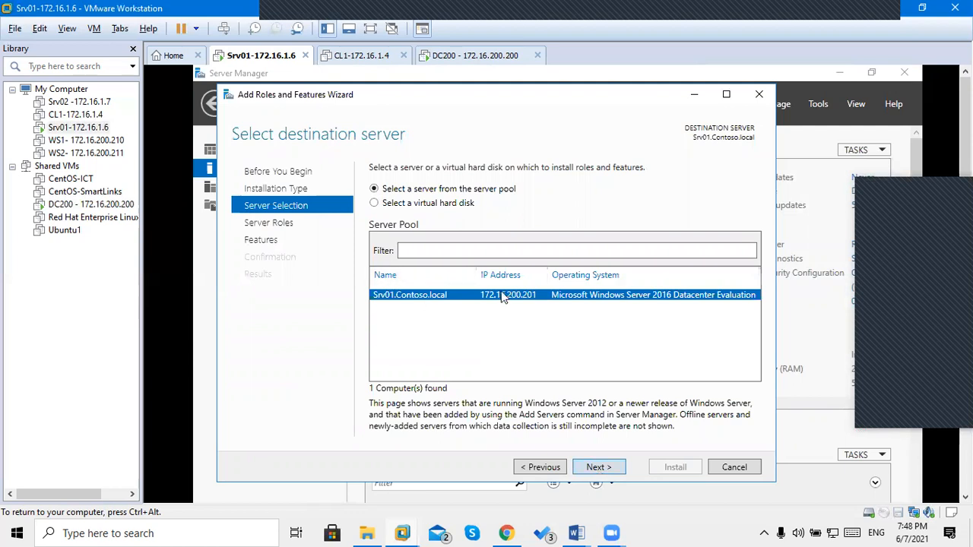
pyautogui.click(597, 467)
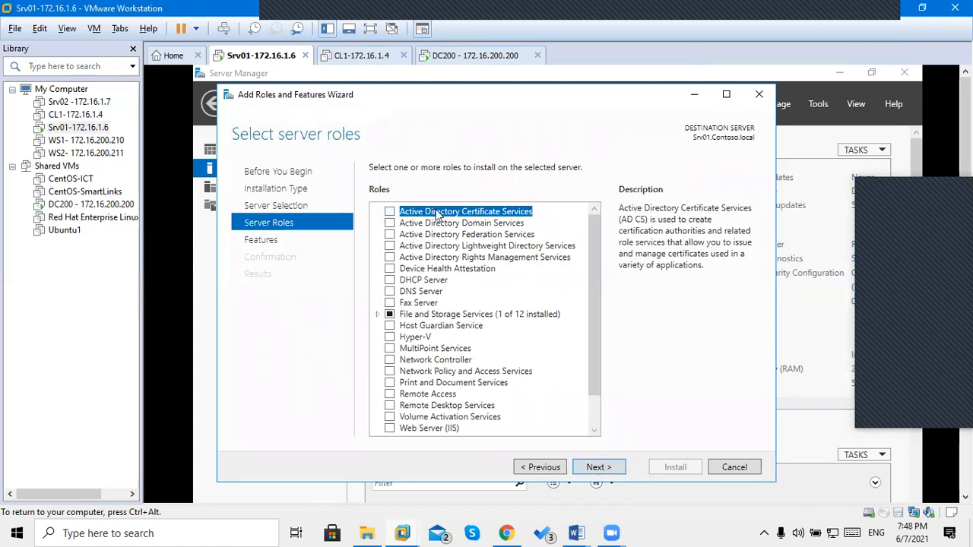
pyautogui.click(389, 225)
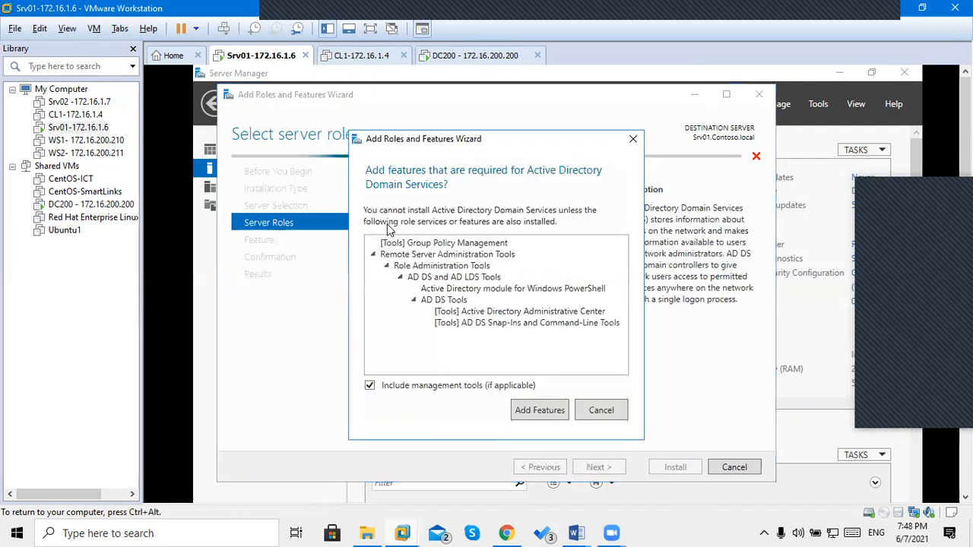
pyautogui.click(531, 411)
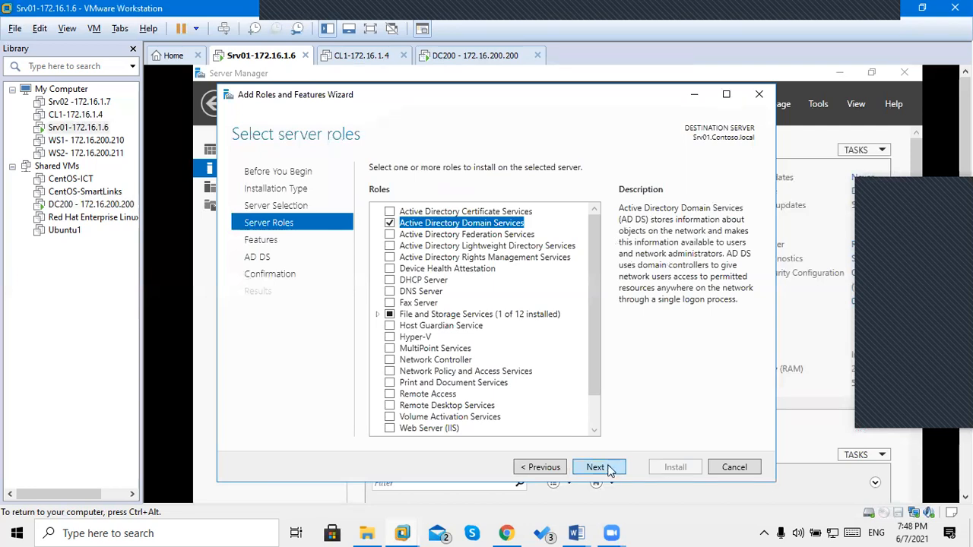
# Skip extra features, pass the AD DS page, and allow automatic restart of the destination server.
pyautogui.click(596, 468)
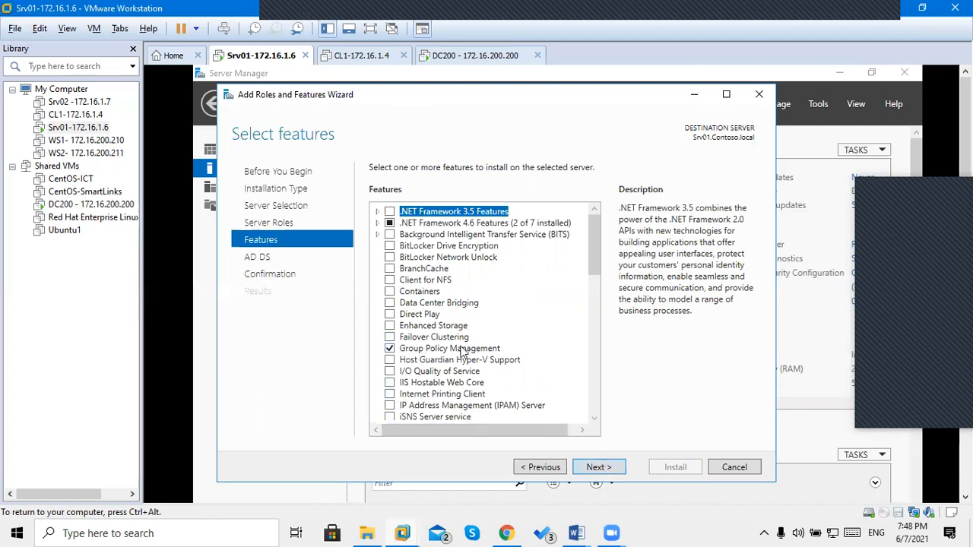
pyautogui.click(608, 469)
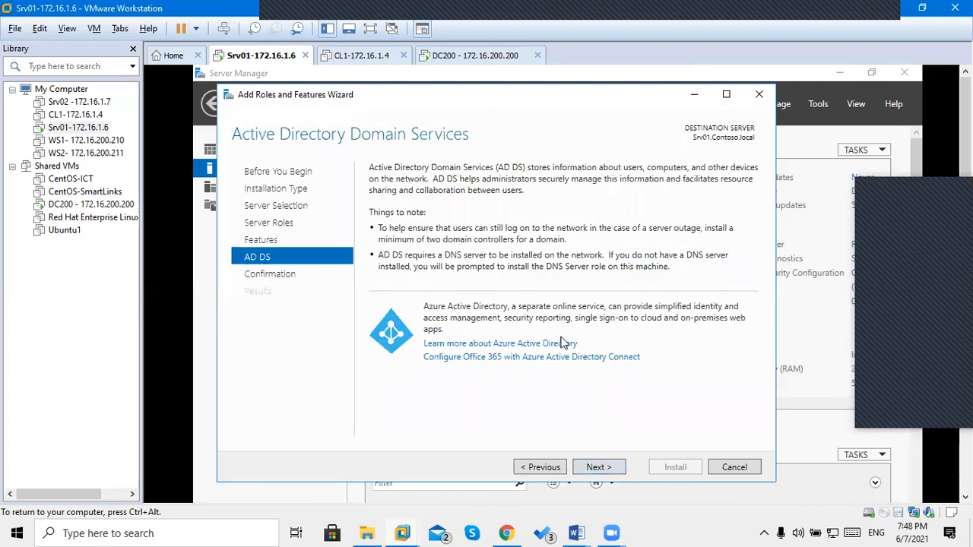
pyautogui.click(596, 469)
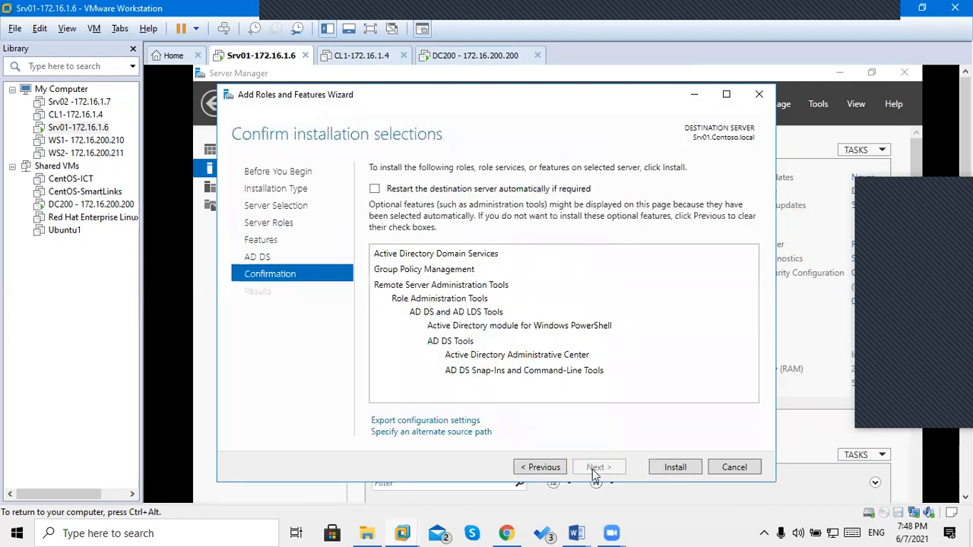
pyautogui.click(460, 190)
pyautogui.click(601, 382)
# Install the AD DS role on Srv01.Contoso.local and wait for the success result.
pyautogui.click(666, 469)
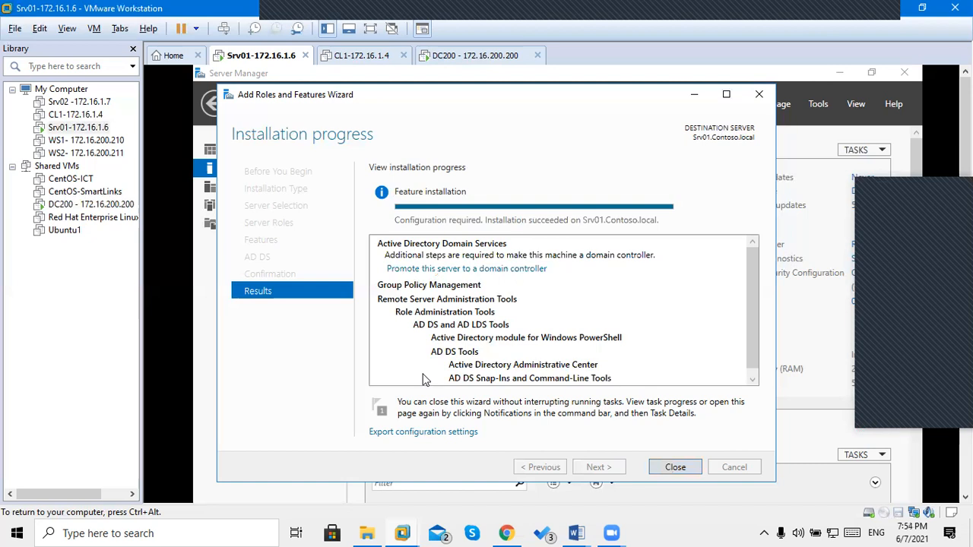
# Open the AD DS Configuration Wizard and compare the new forest, existing domain and new domain options.
pyautogui.click(480, 271)
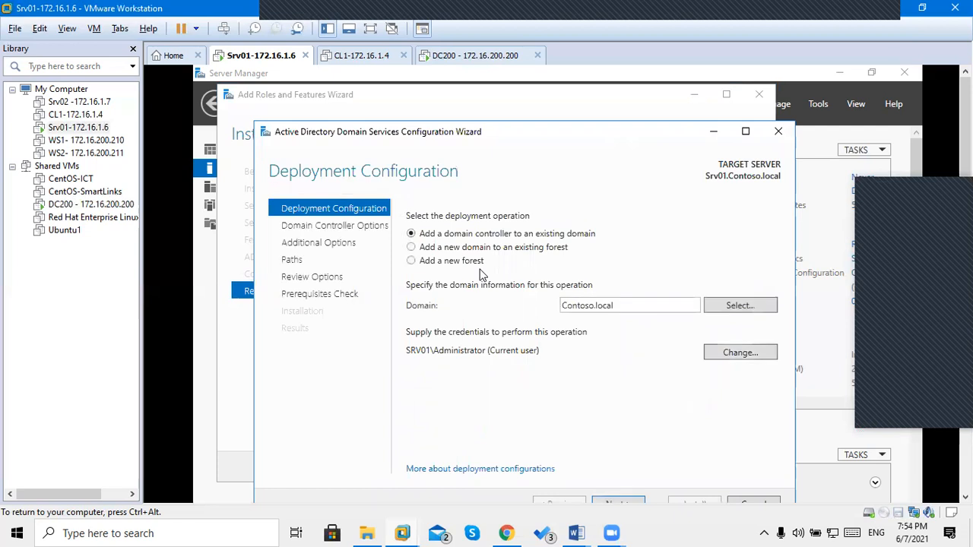
pyautogui.click(457, 267)
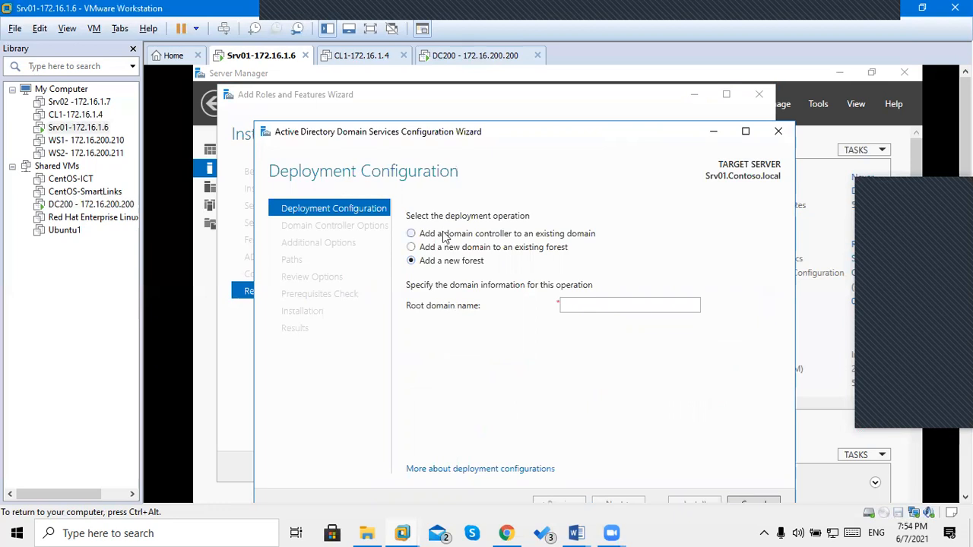
pyautogui.click(445, 238)
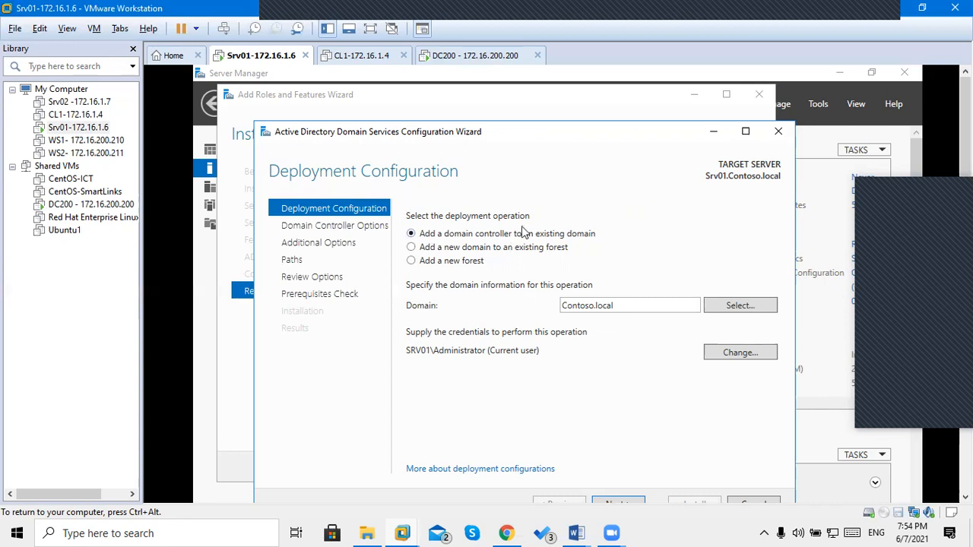
pyautogui.click(435, 250)
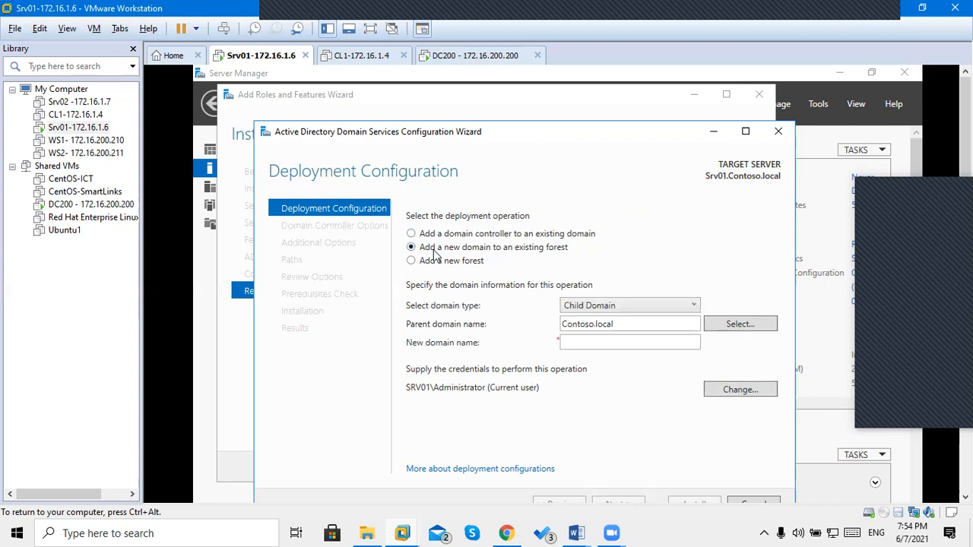
pyautogui.click(586, 342)
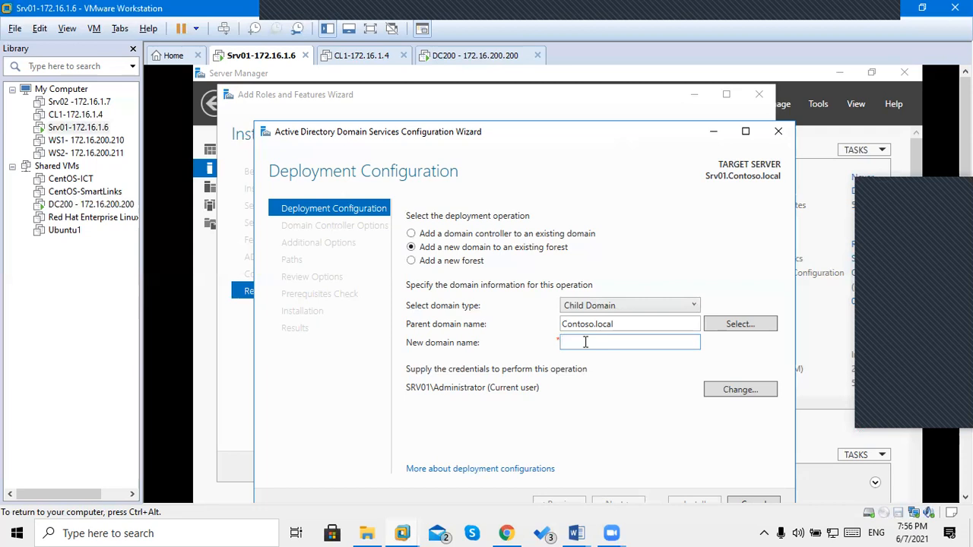
# Choose 'Add a domain controller to an existing domain' targeting Contoso.local.
pyautogui.click(438, 239)
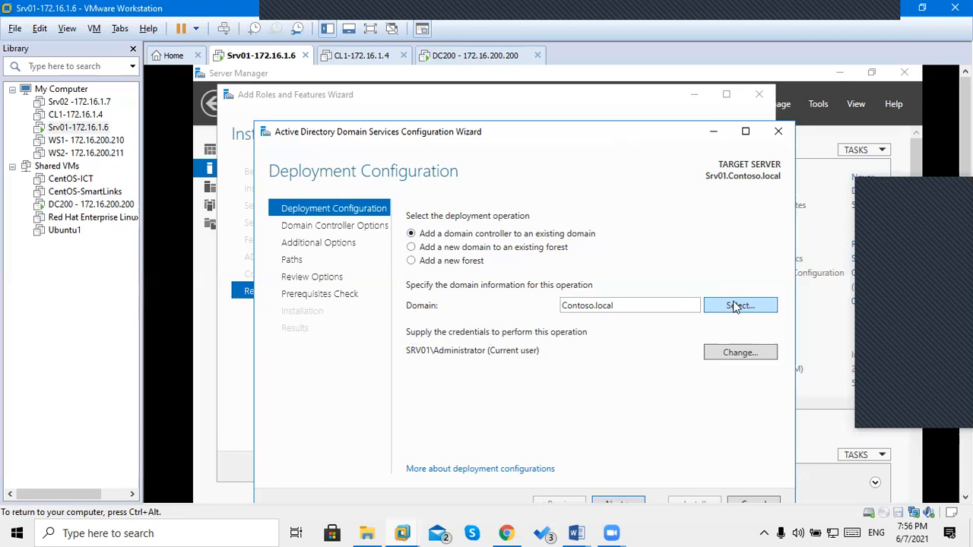
pyautogui.click(735, 307)
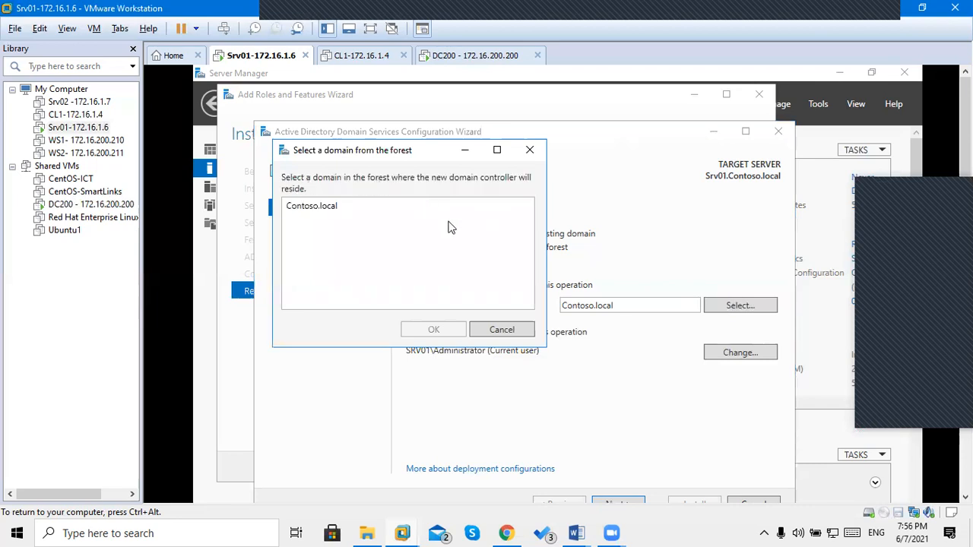
pyautogui.click(497, 331)
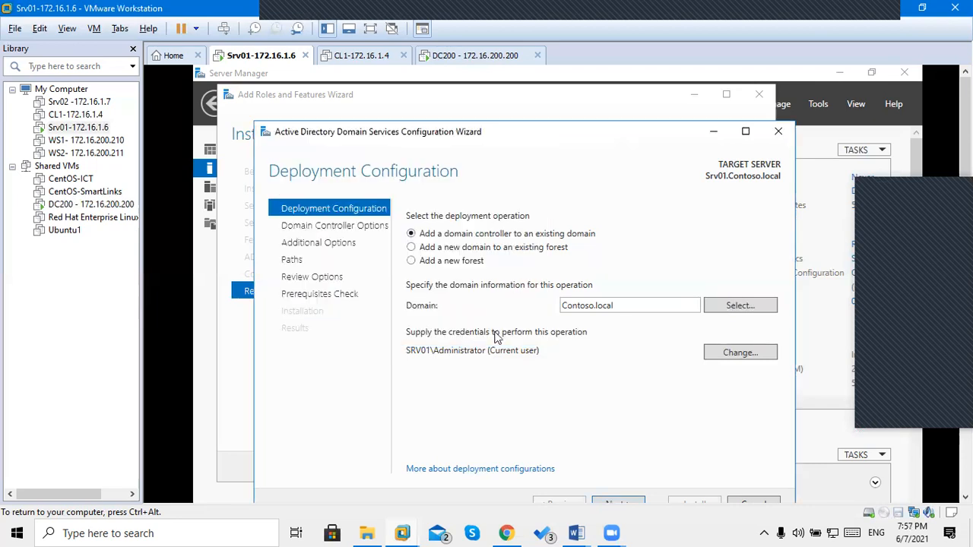
pyautogui.click(736, 351)
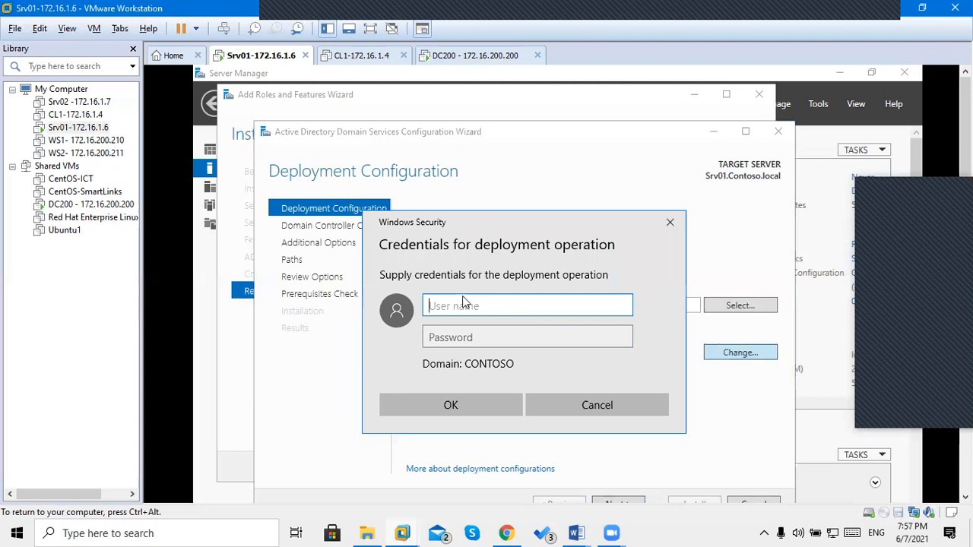
pyautogui.write('administrator')
pyautogui.press('BackSpace')
pyautogui.press('BackSpace')
pyautogui.press('BackSpace')
pyautogui.press('BackSpace')
pyautogui.press('BackSpace')
pyautogui.press('BackSpace')
pyautogui.press('BackSpace')
pyautogui.write('istrator@')
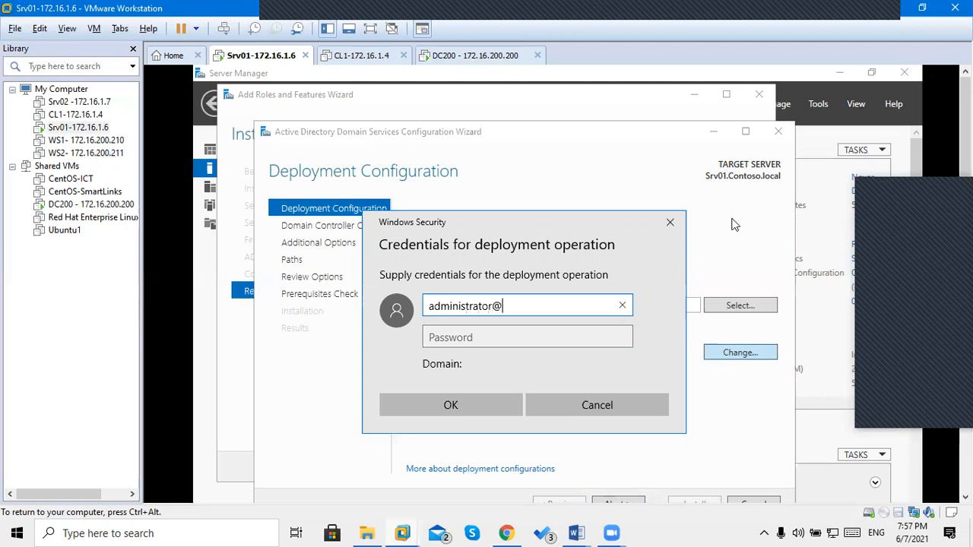
pyautogui.write('contoso.local')
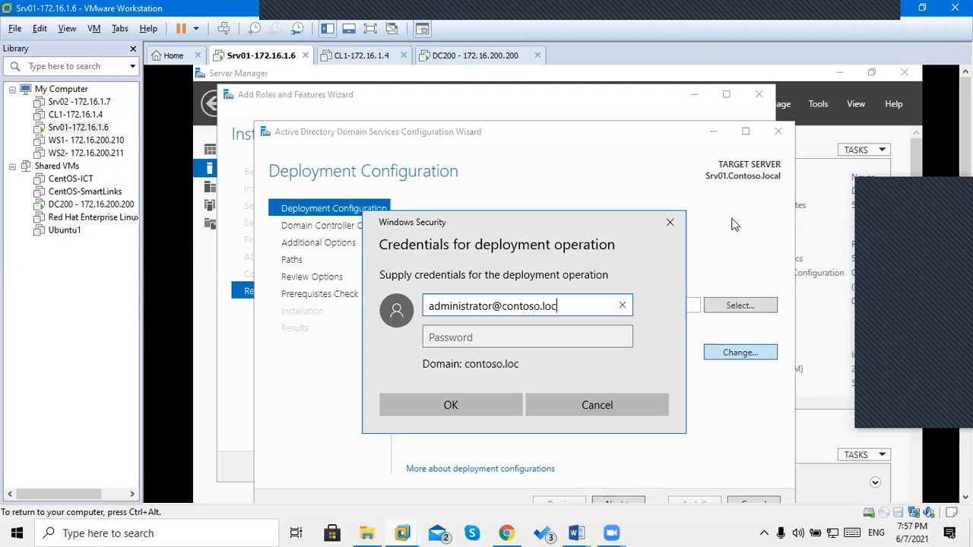
pyautogui.press('Tab')
pyautogui.write('••••••')
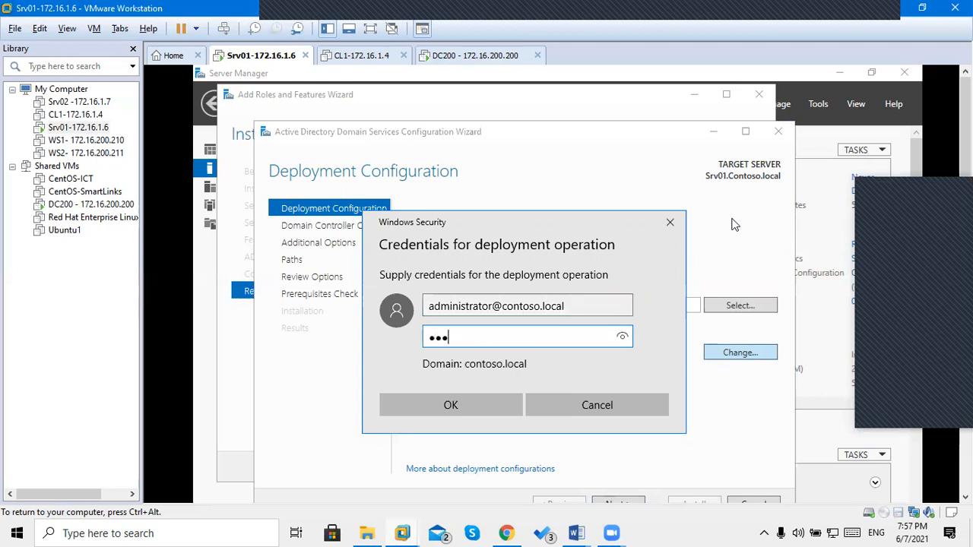
pyautogui.write('•')
pyautogui.press('Return')
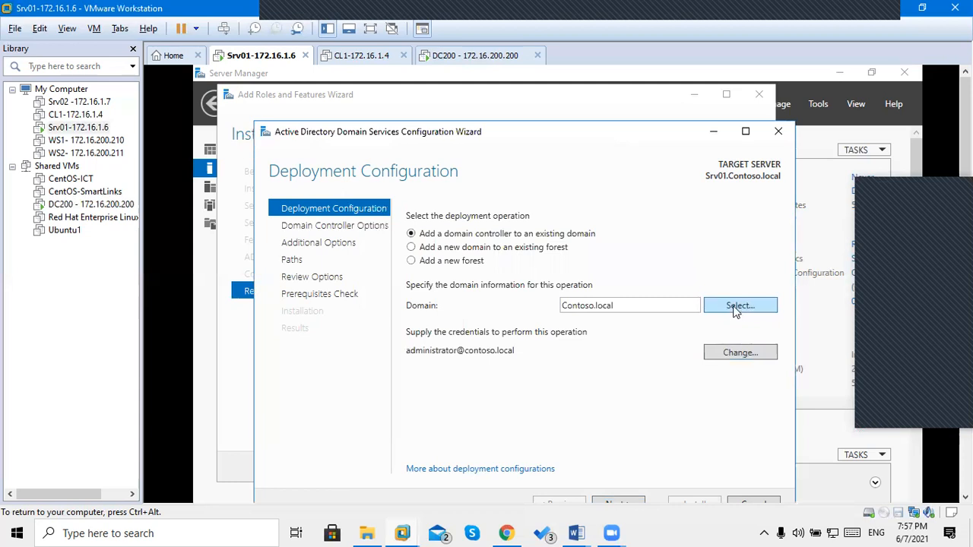
pyautogui.click(736, 307)
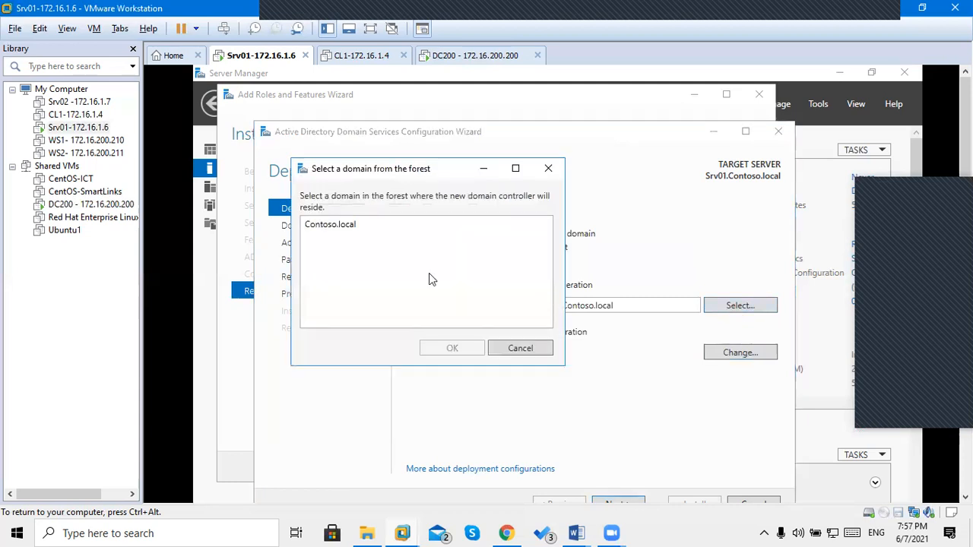
pyautogui.click(318, 231)
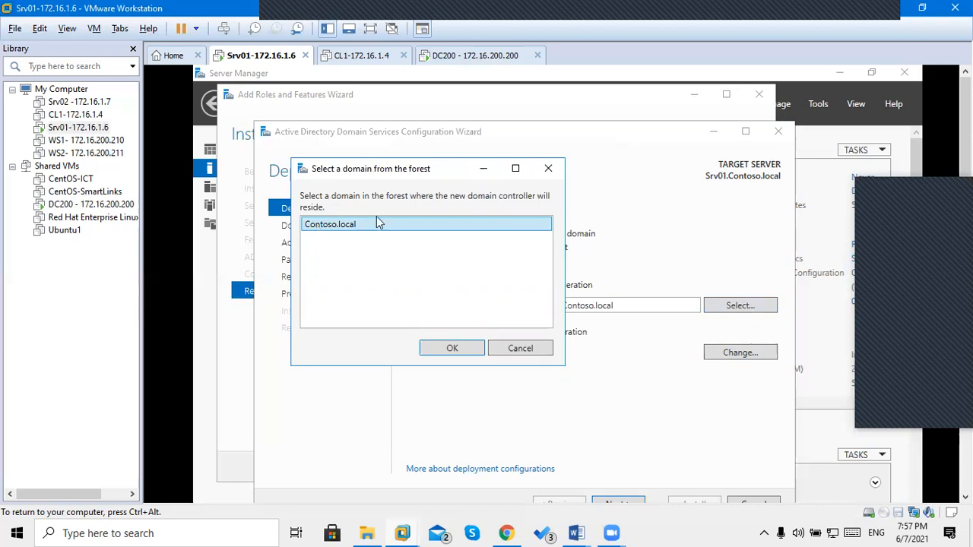
pyautogui.click(446, 349)
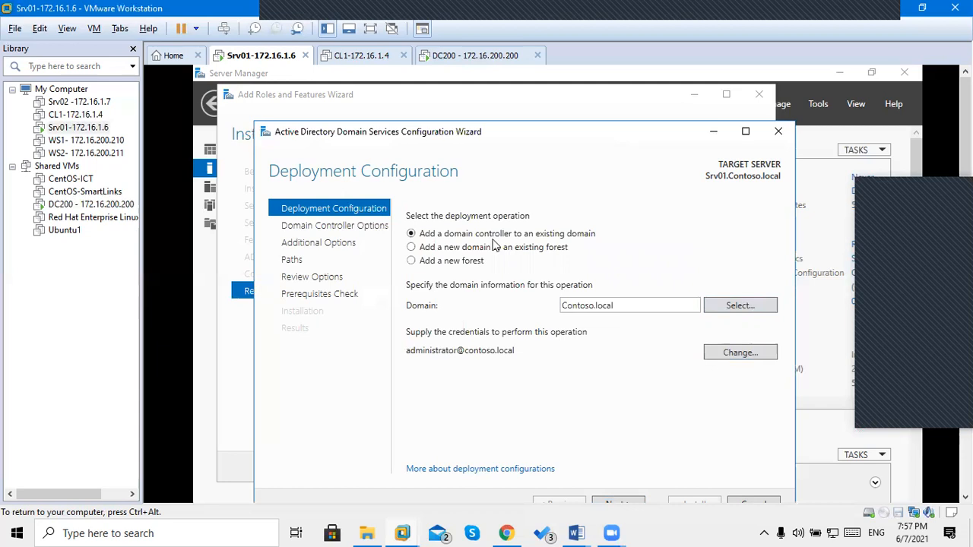
pyautogui.moveTo(494, 137); pyautogui.dragTo(500, 97)
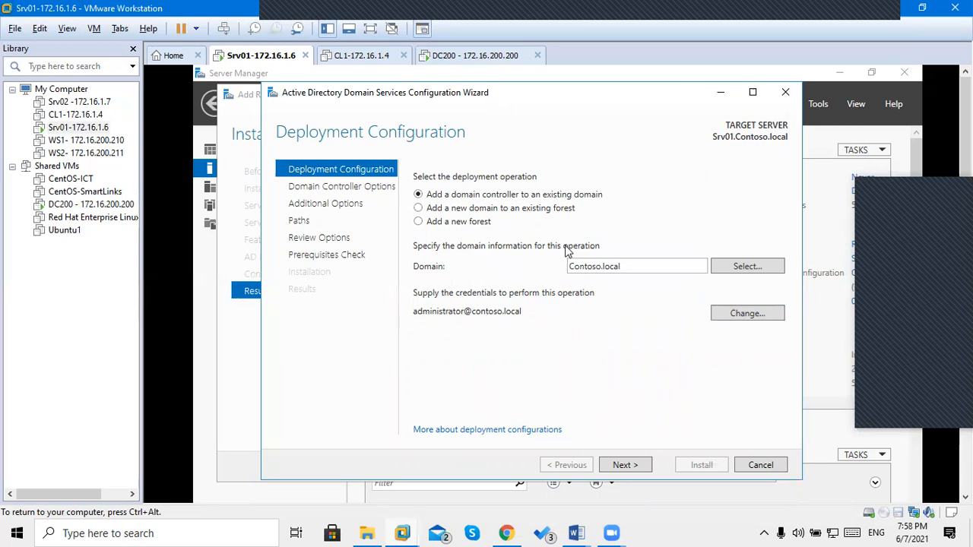
# Advance to Domain Controller Options with DNS and Global Catalog enabled, ready for the DSRM password.
pyautogui.click(615, 469)
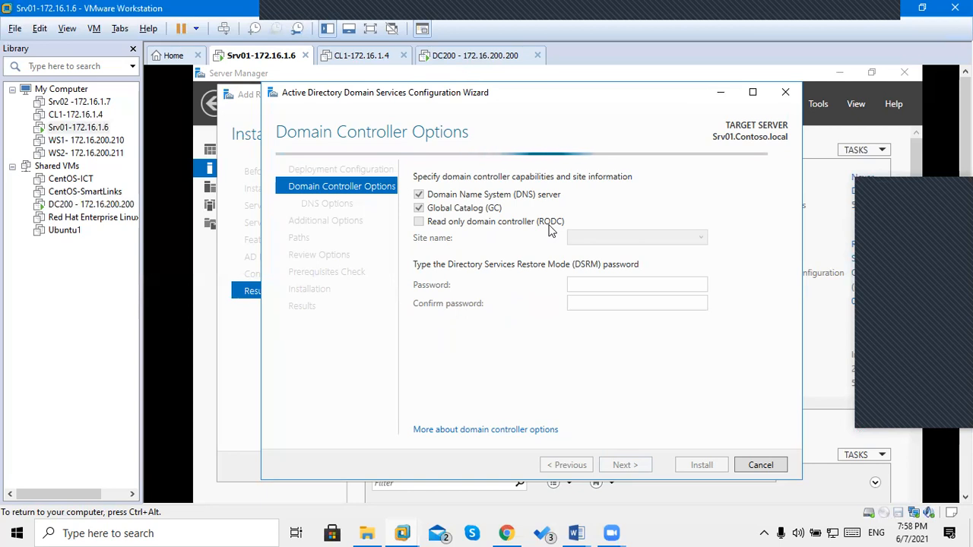
pyautogui.click(586, 282)
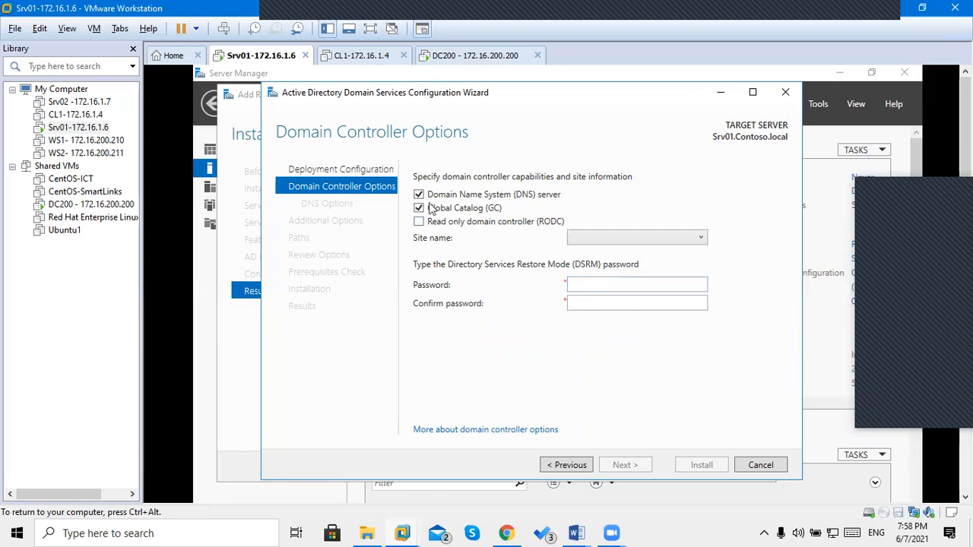
pyautogui.click(419, 195)
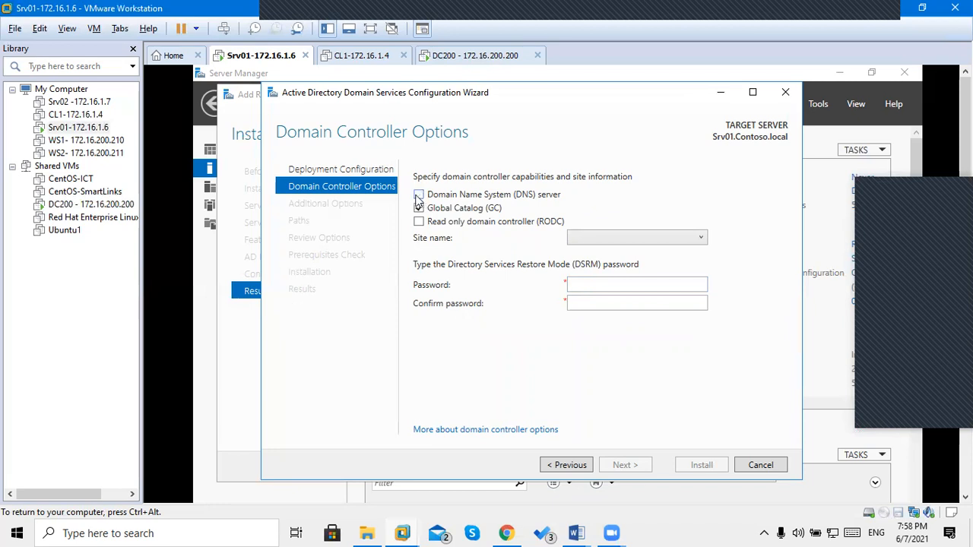
pyautogui.click(419, 196)
pyautogui.click(418, 195)
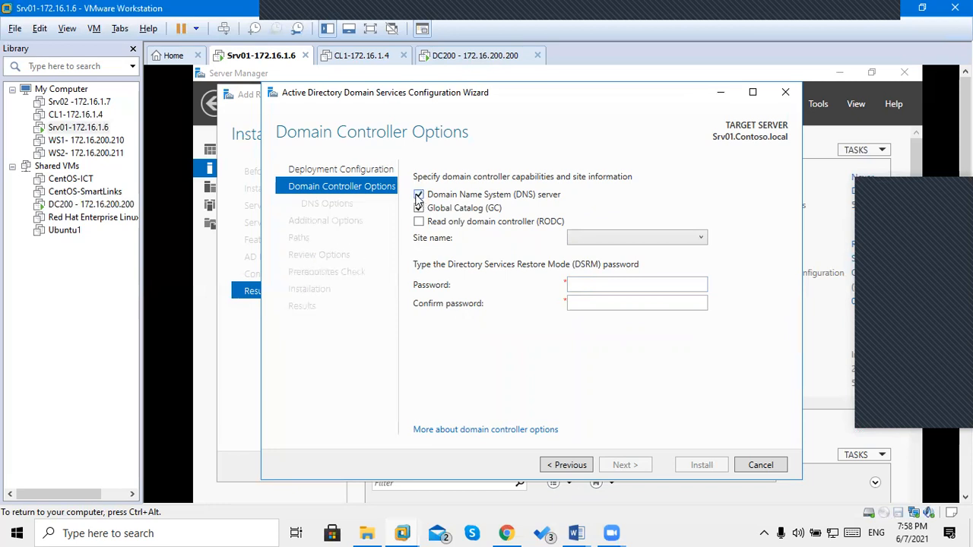
pyautogui.click(418, 196)
pyautogui.click(419, 222)
pyautogui.click(420, 222)
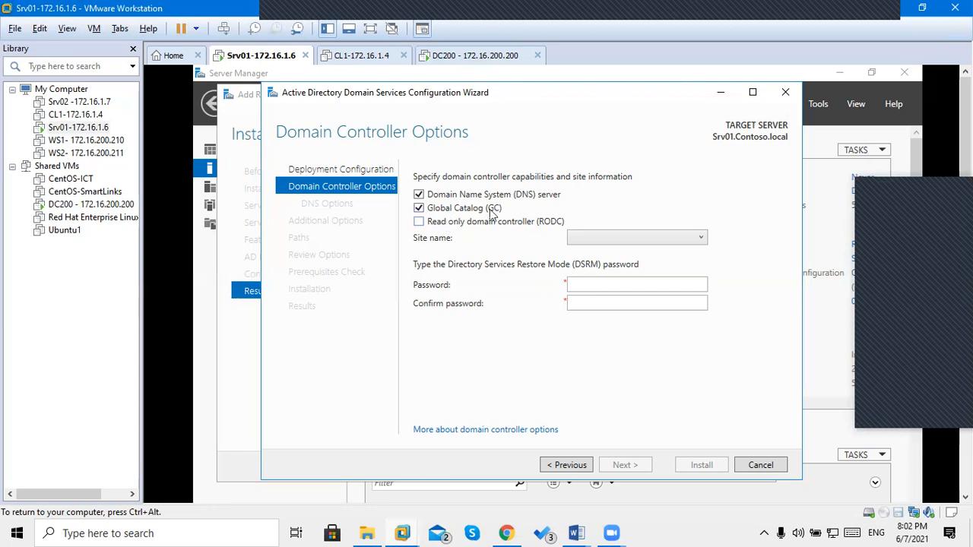
# Keep the domain controller writable and enter the DSRM password and its confirmation.
pyautogui.click(491, 226)
pyautogui.click(492, 227)
pyautogui.click(645, 283)
pyautogui.write('*******')
pyautogui.press('Tab')
pyautogui.write('*******')
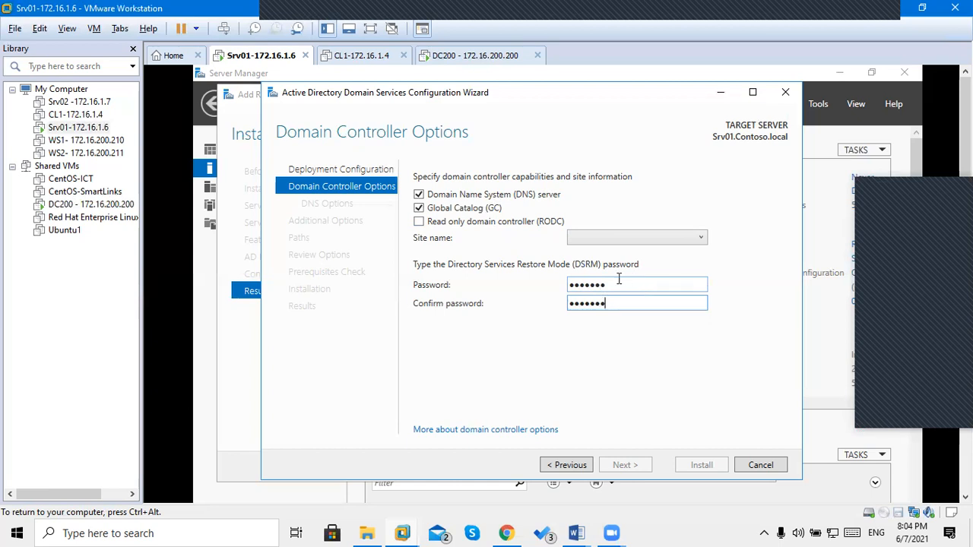
# Clear and retype the DSRM password in both Password and Confirm password.
pyautogui.click(618, 280)
pyautogui.press('BackSpace')
pyautogui.press('BackSpace')
pyautogui.press('BackSpace')
pyautogui.press('BackSpace')
pyautogui.press('BackSpace')
pyautogui.press('BackSpace')
pyautogui.press('BackSpace')
pyautogui.write('•••••••')
pyautogui.press('Tab')
pyautogui.press('BackSpace')
pyautogui.press('BackSpace')
pyautogui.press('BackSpace')
pyautogui.press('BackSpace')
pyautogui.press('BackSpace')
pyautogui.press('BackSpace')
pyautogui.press('BackSpace')
pyautogui.write('•••••••')
pyautogui.click(475, 259)
# Assign the new domain controller to the DXB site and continue to DNS Options.
pyautogui.click(672, 241)
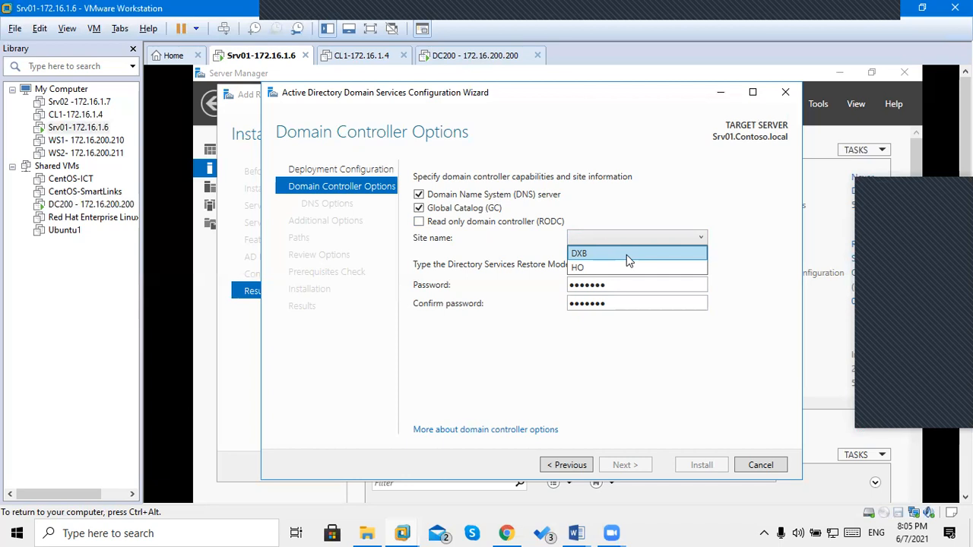
pyautogui.click(629, 255)
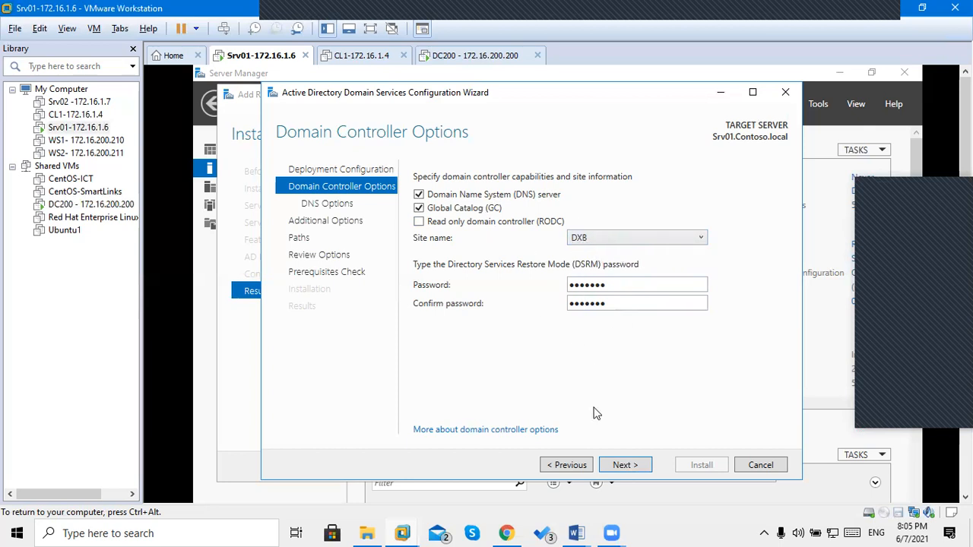
pyautogui.click(628, 472)
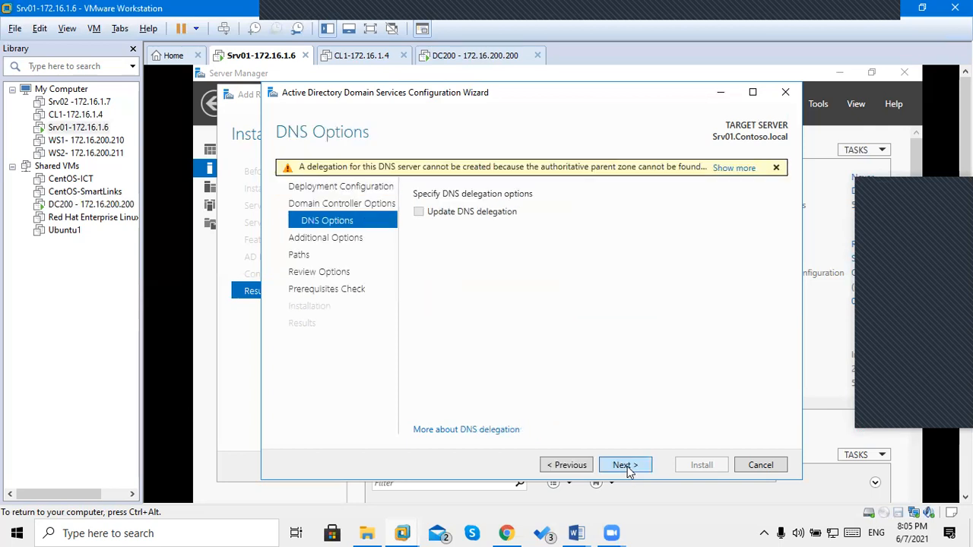
# Continue past the DNS delegation warning to Additional Options.
pyautogui.click(625, 465)
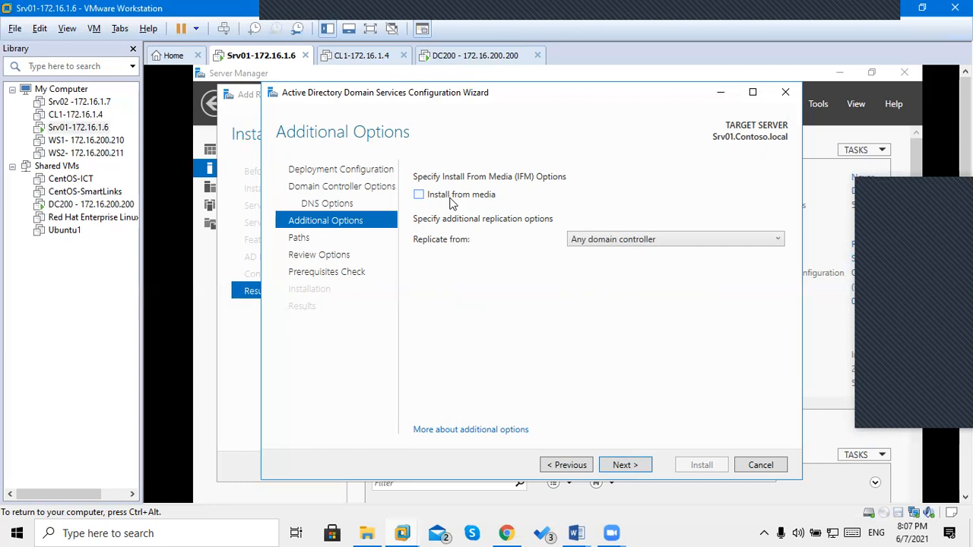
# Leave Install from media unchecked, replicate from DC200.Contoso.local, and continue to Paths.
pyautogui.click(451, 199)
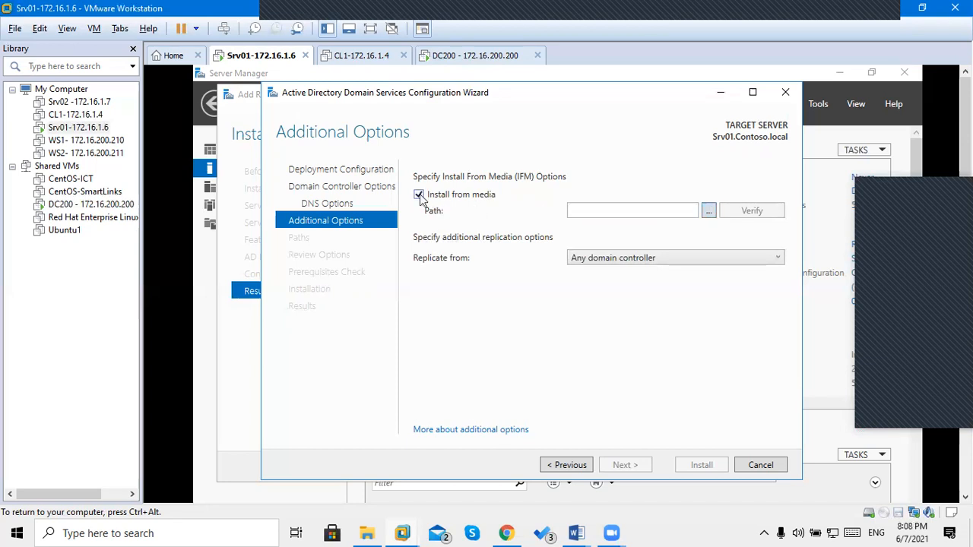
pyautogui.click(419, 196)
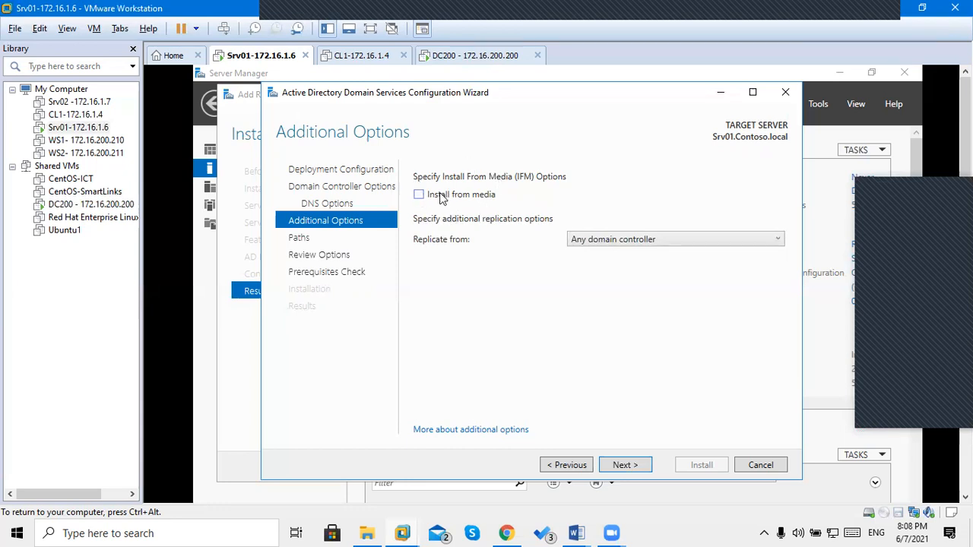
pyautogui.click(611, 240)
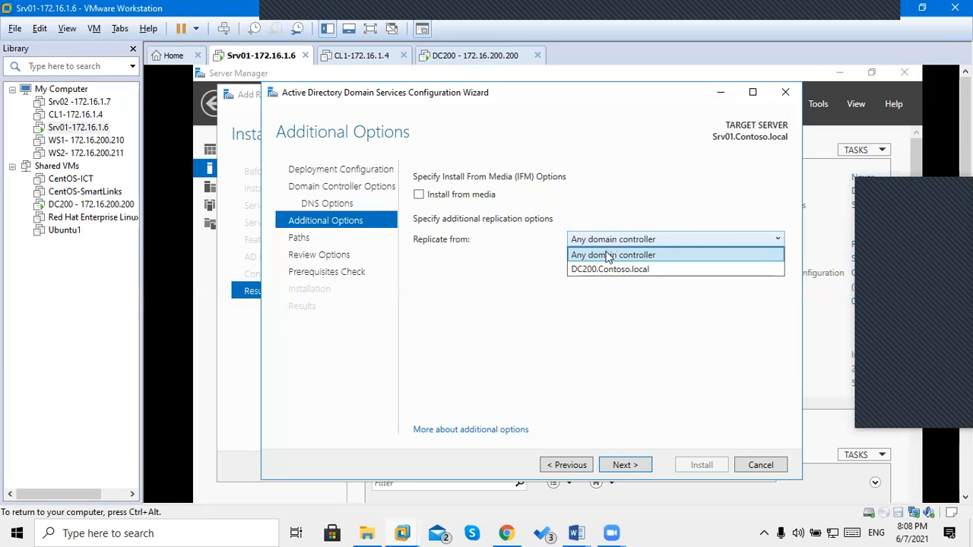
pyautogui.click(599, 270)
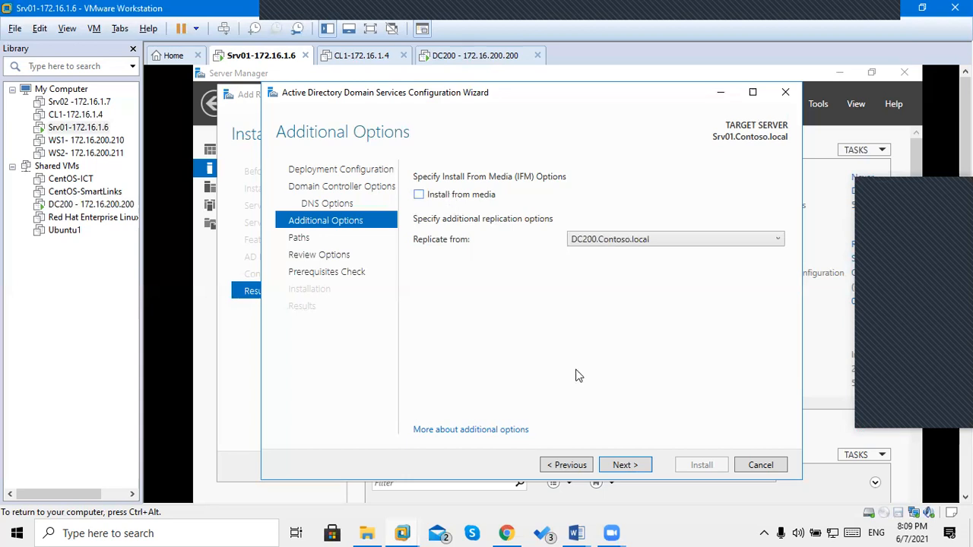
pyautogui.click(618, 466)
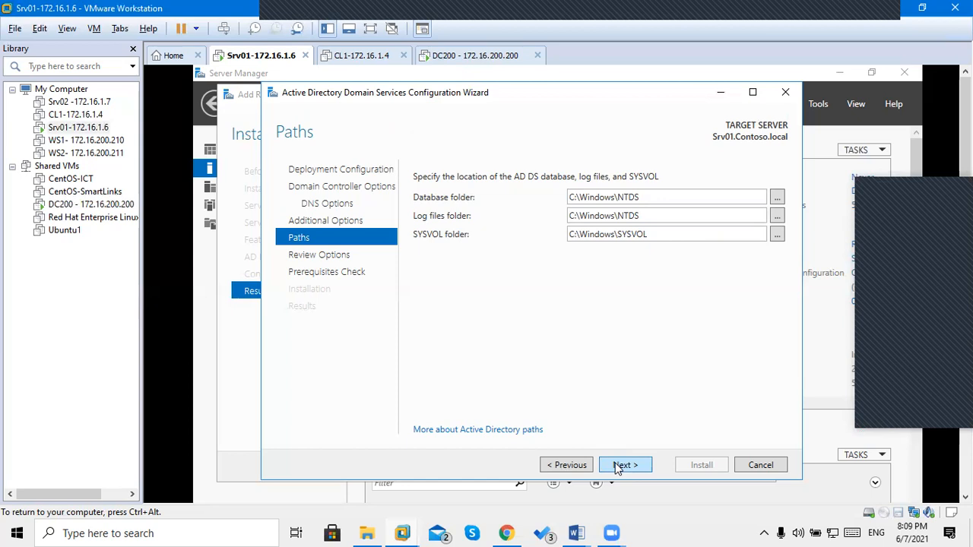
# Accept the default NTDS and SYSVOL paths and view the generated PowerShell deployment script.
pyautogui.click(618, 466)
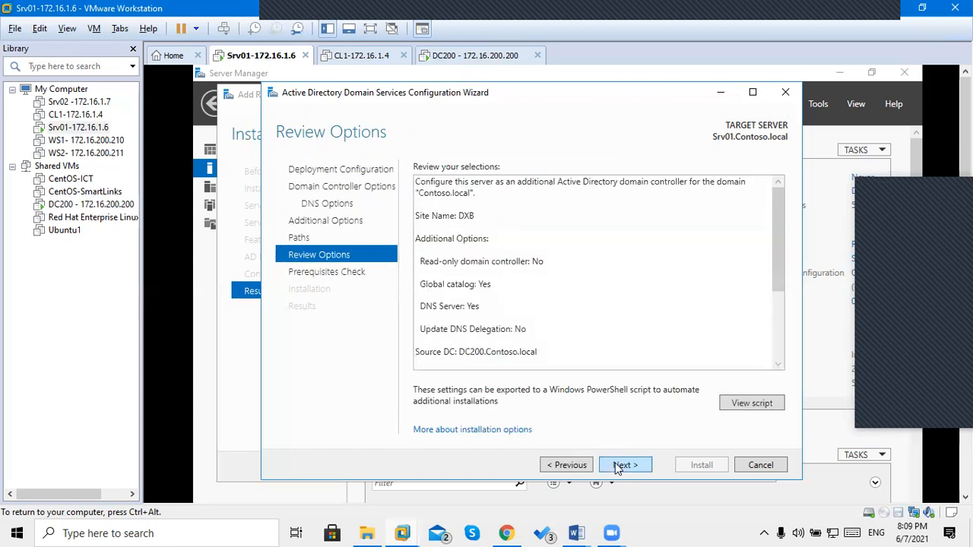
pyautogui.click(763, 402)
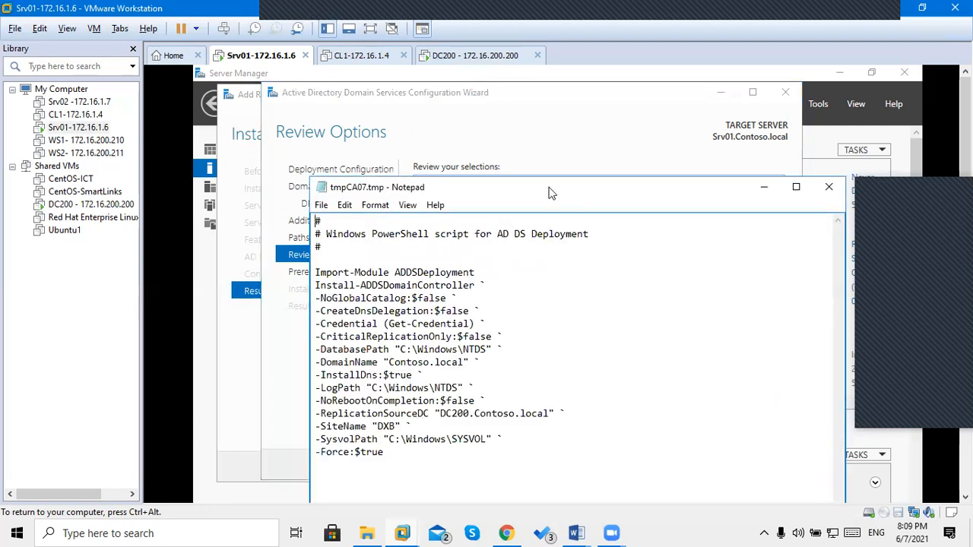
# Maximize the script, highlight Import-Module, the ADDSDomainController cmdlet, ReplicationSourceDC and SiteName DXB, then close it.
pyautogui.moveTo(514, 187); pyautogui.dragTo(514, 71)
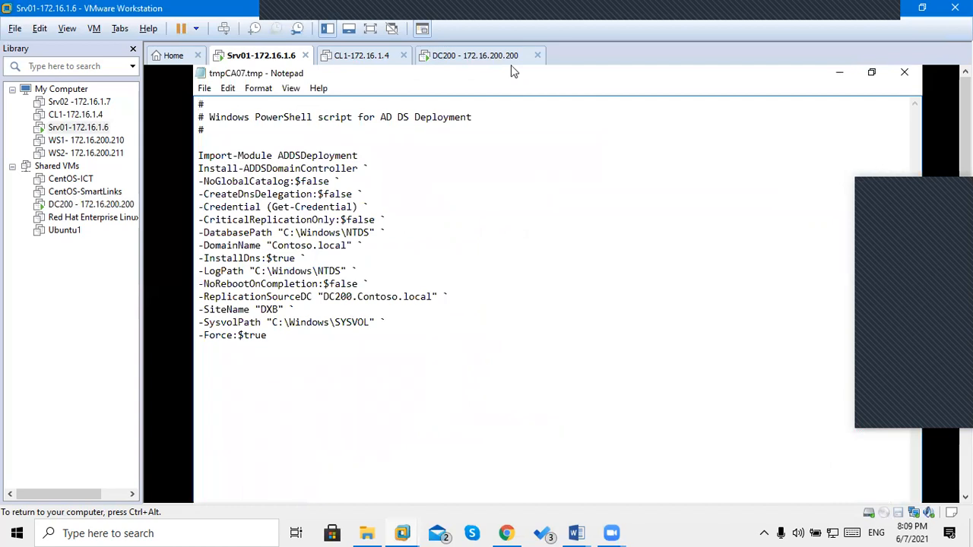
pyautogui.doubleClick(275, 152)
pyautogui.doubleClick(258, 168)
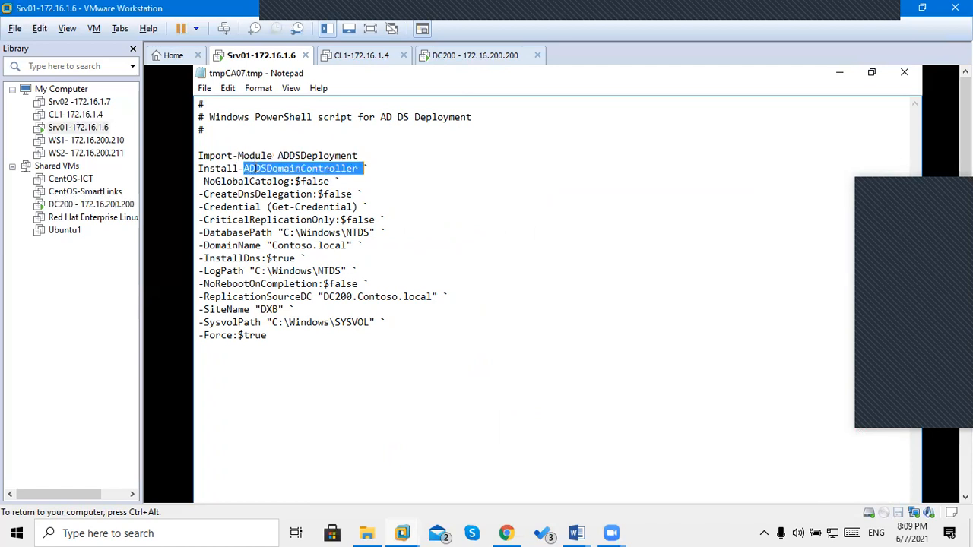
pyautogui.moveTo(267, 183); pyautogui.dragTo(373, 321)
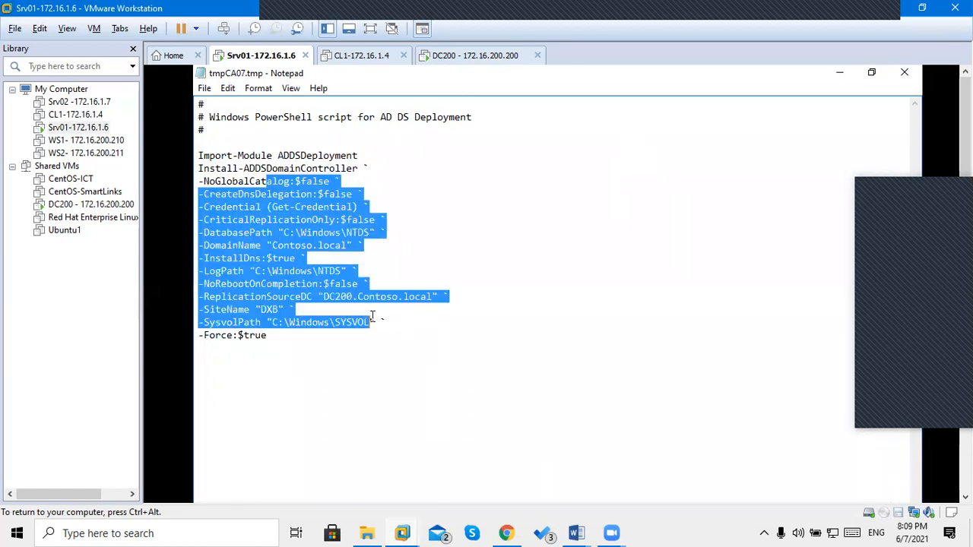
pyautogui.click(374, 321)
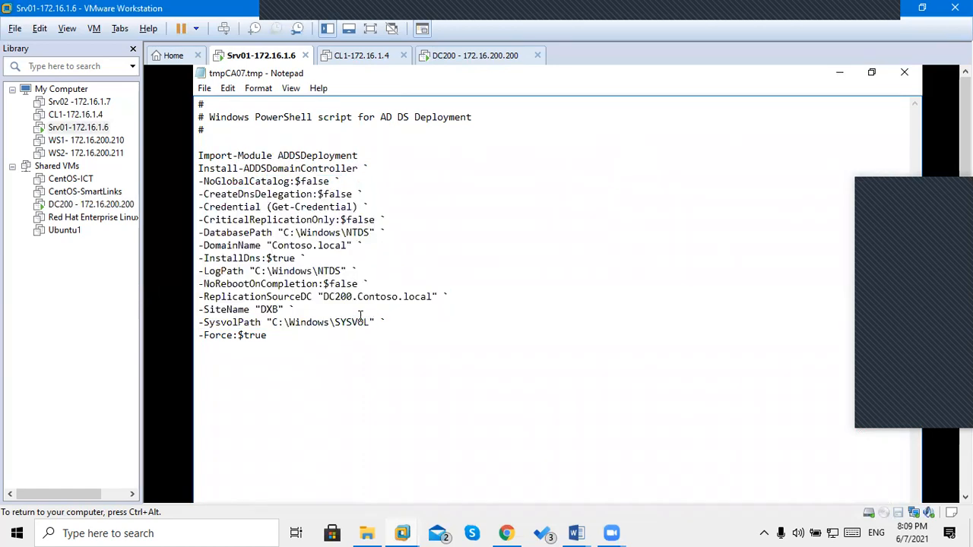
pyautogui.moveTo(311, 297); pyautogui.dragTo(442, 289)
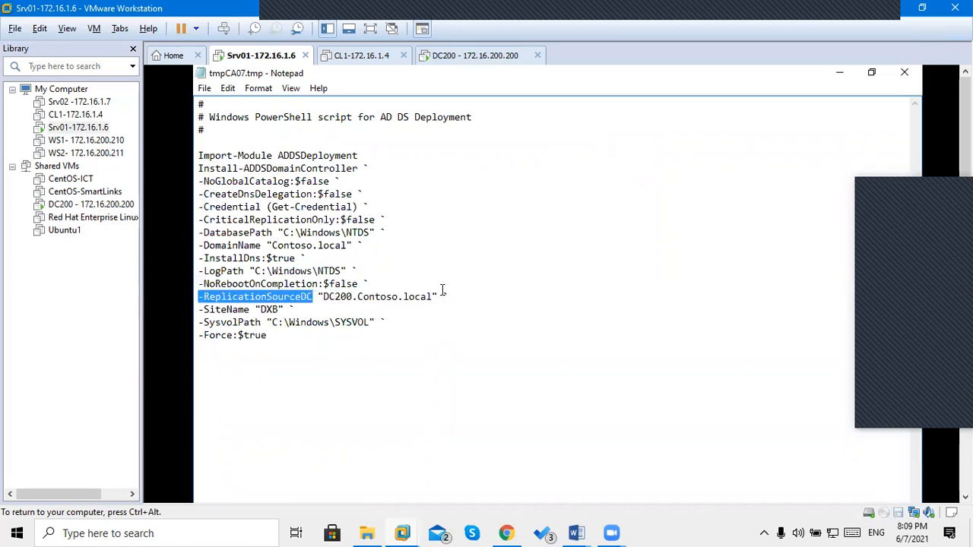
pyautogui.click(206, 311)
pyautogui.moveTo(209, 312); pyautogui.dragTo(828, 136)
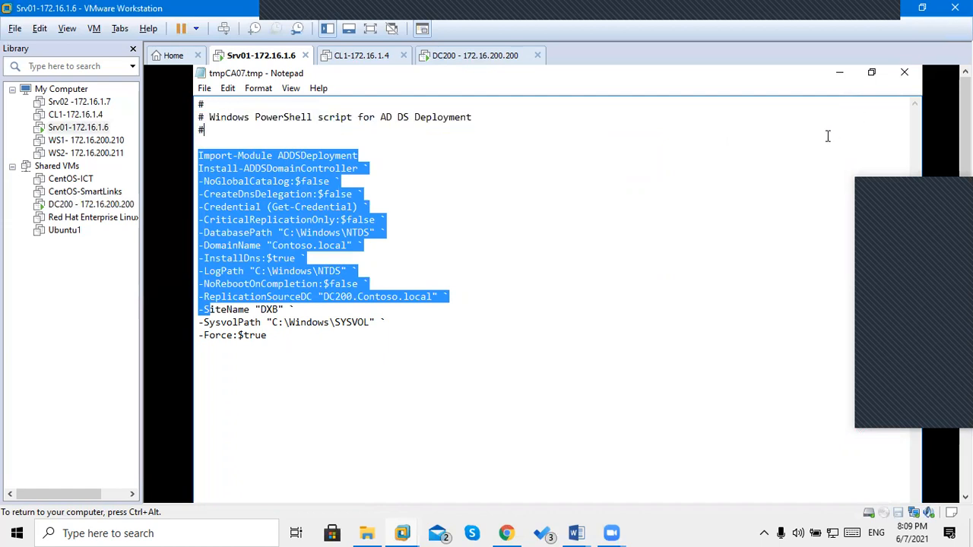
pyautogui.click(904, 72)
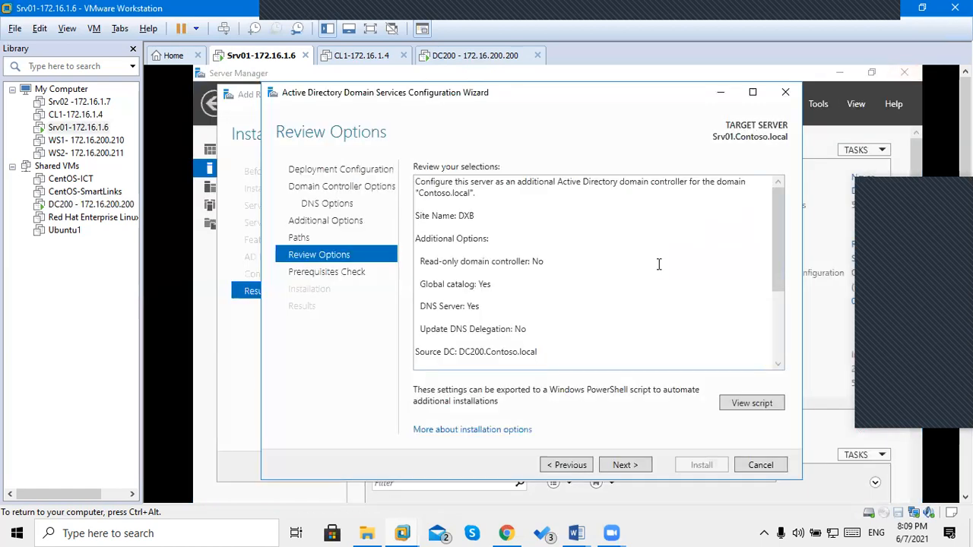
# Run the prerequisites check and, once it passes, start installing the domain controller.
pyautogui.click(620, 466)
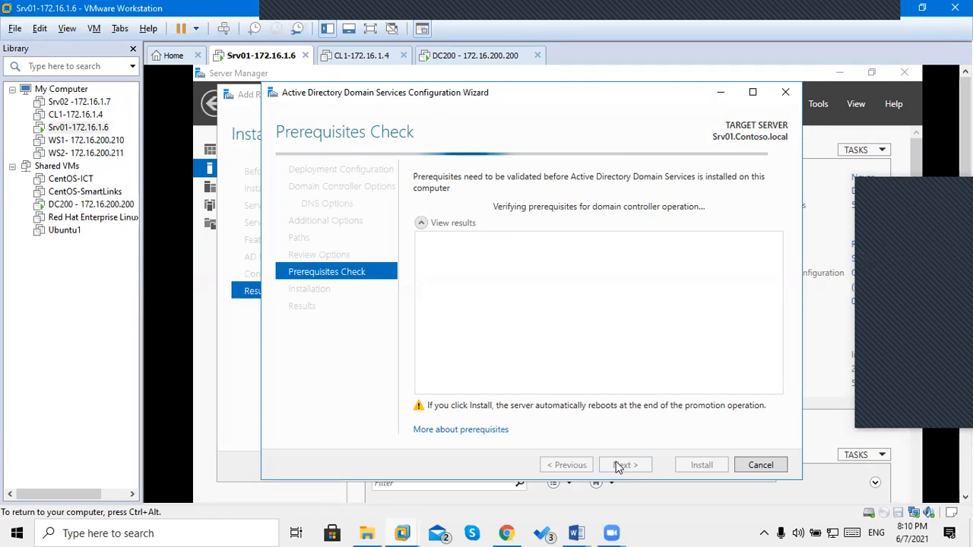
pyautogui.hotkey('ctrl', 'alt')
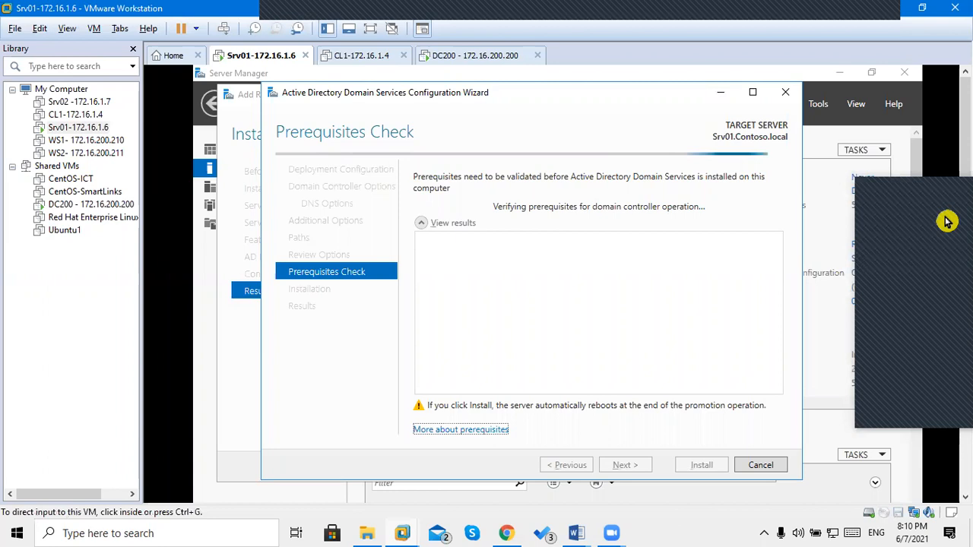
pyautogui.click(921, 189)
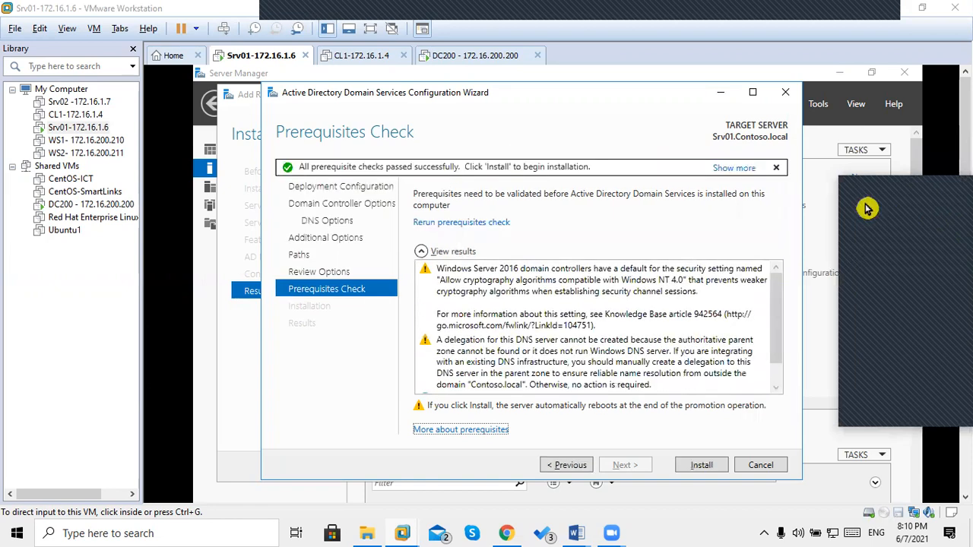
pyautogui.click(660, 414)
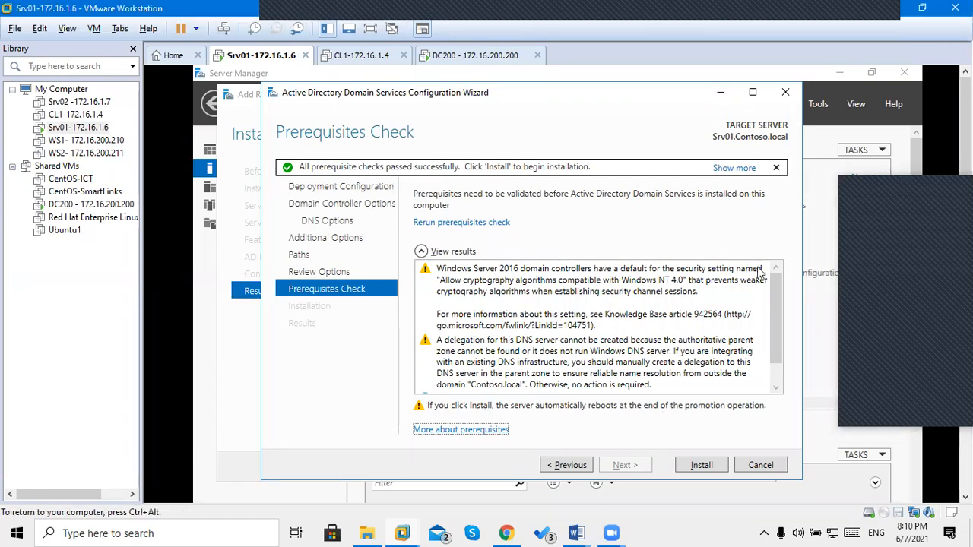
pyautogui.click(697, 465)
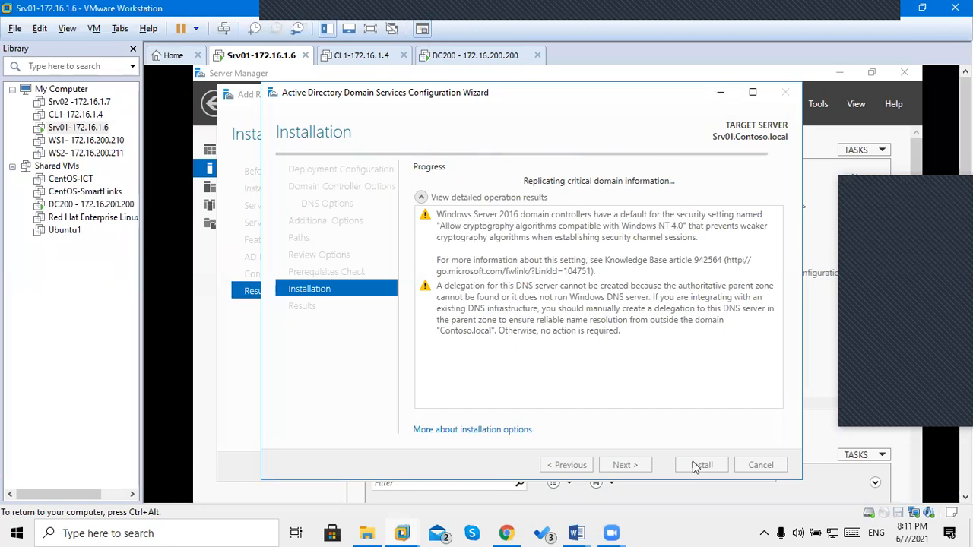
# Release the Srv01 virtual machine and switch to the DC200 virtual machine.
pyautogui.hotkey('ctrl', 'alt')
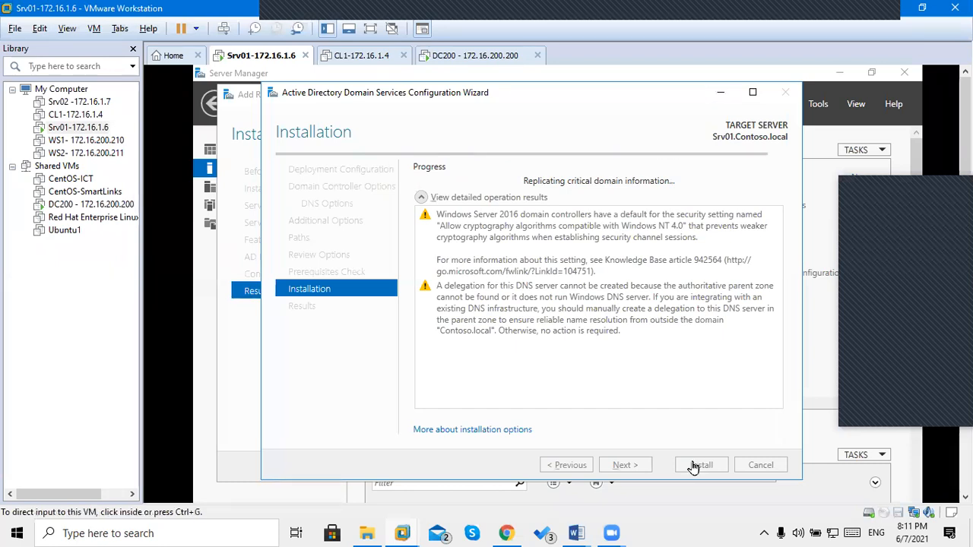
pyautogui.click(444, 58)
# Sign in to DC200 with the Administrator password.
pyautogui.click(220, 28)
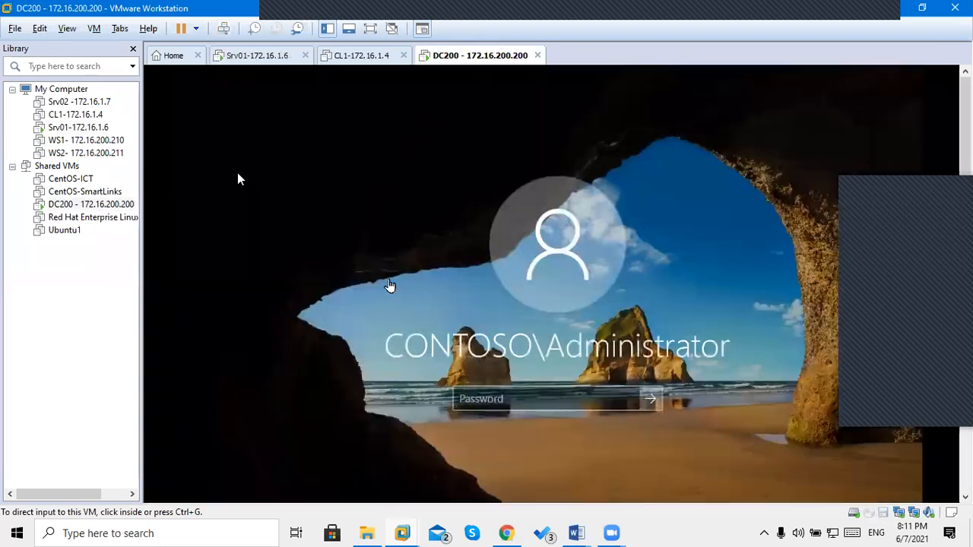
pyautogui.click(500, 398)
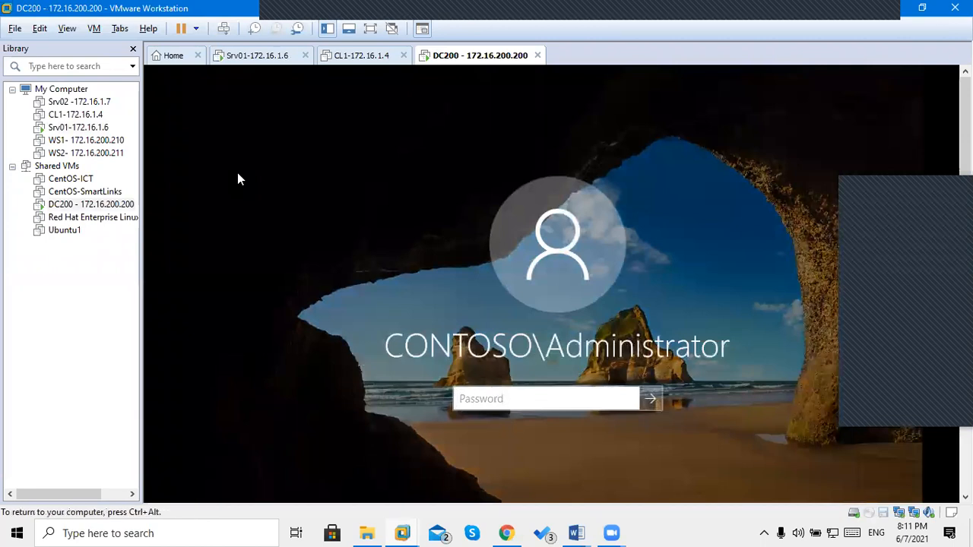
pyautogui.write('••••••')
pyautogui.press('Return')
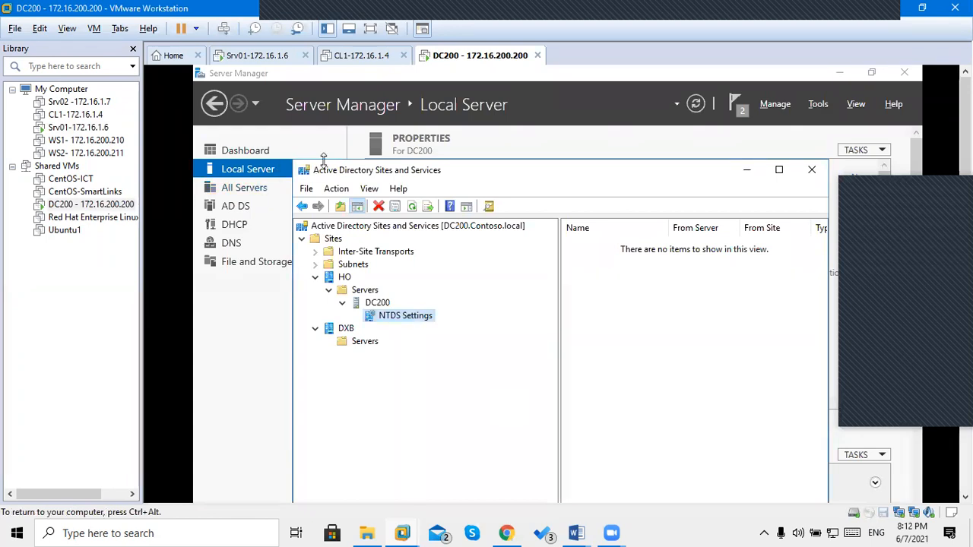
# Browse the HO and DXB sites, refresh, and expand DXB Servers to reveal SRV01.
pyautogui.click(334, 279)
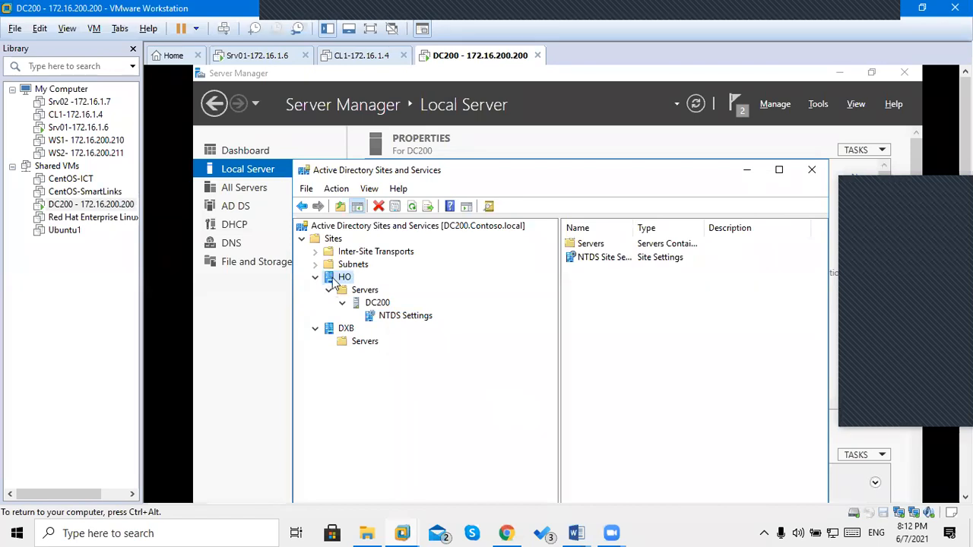
pyautogui.click(379, 304)
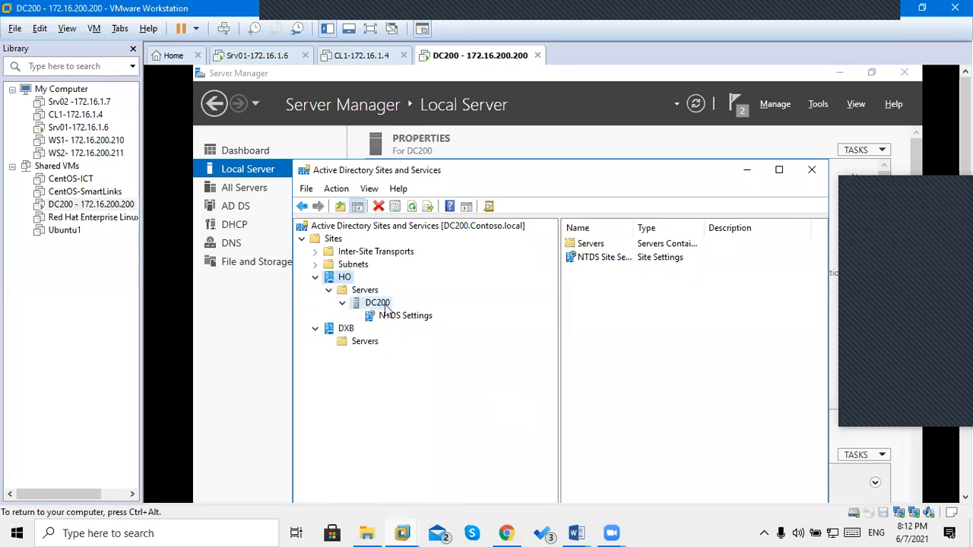
pyautogui.click(342, 332)
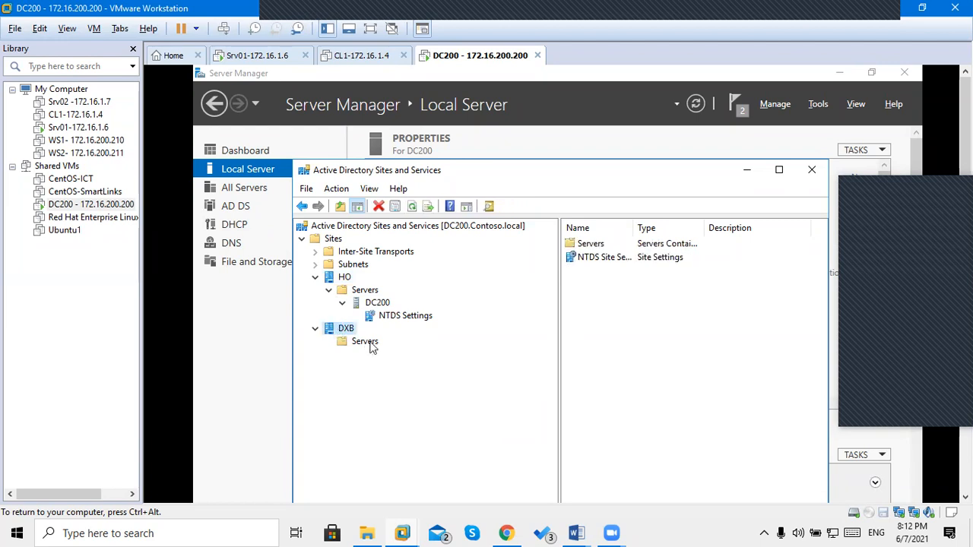
pyautogui.click(368, 343)
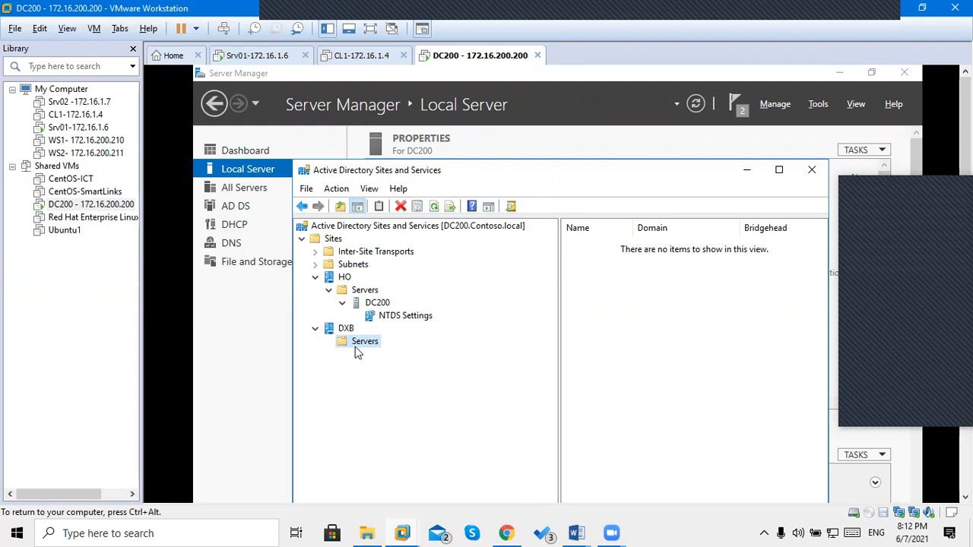
pyautogui.click(379, 304)
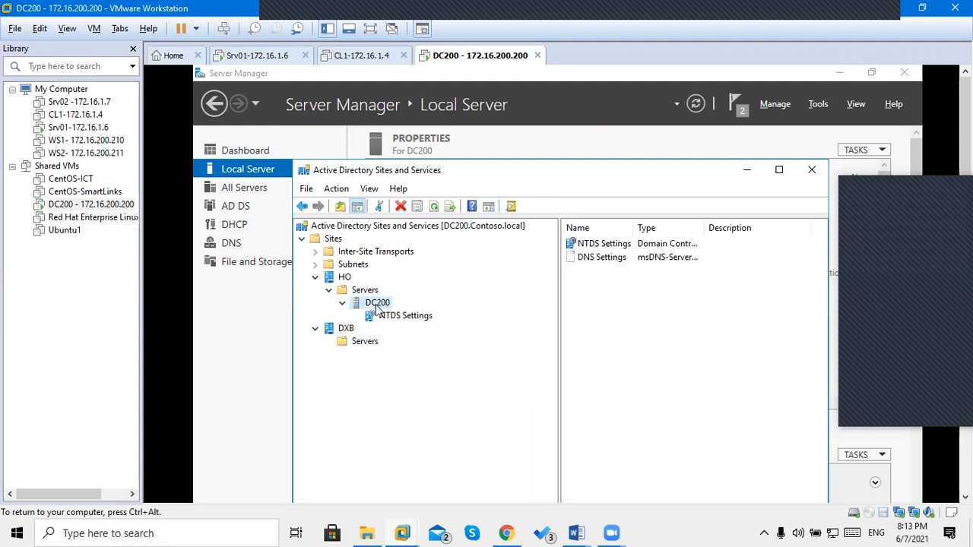
pyautogui.click(346, 332)
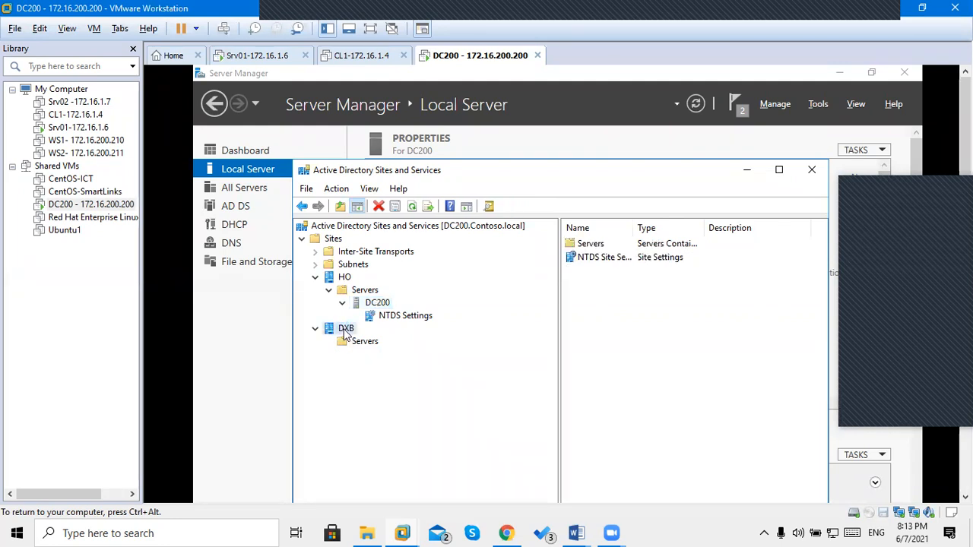
pyautogui.click(363, 345)
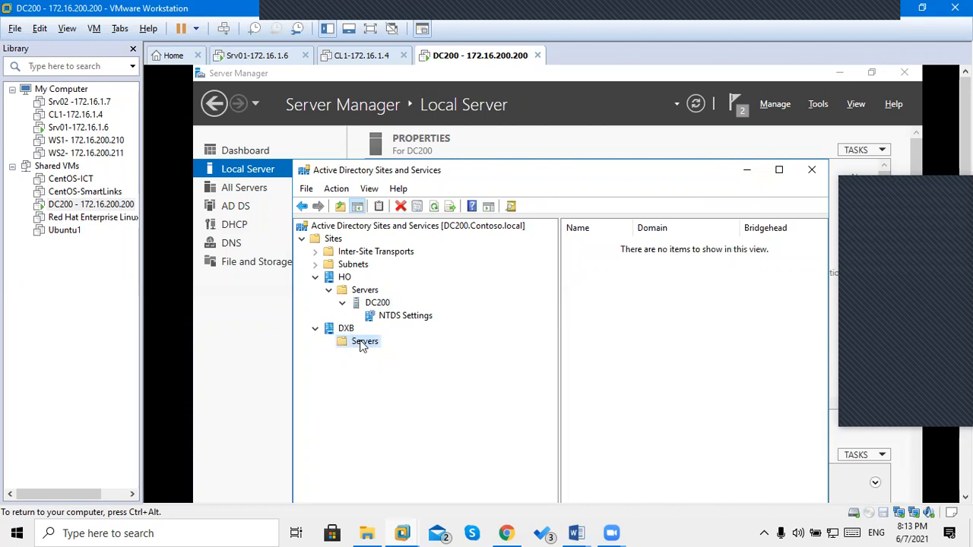
pyautogui.click(435, 210)
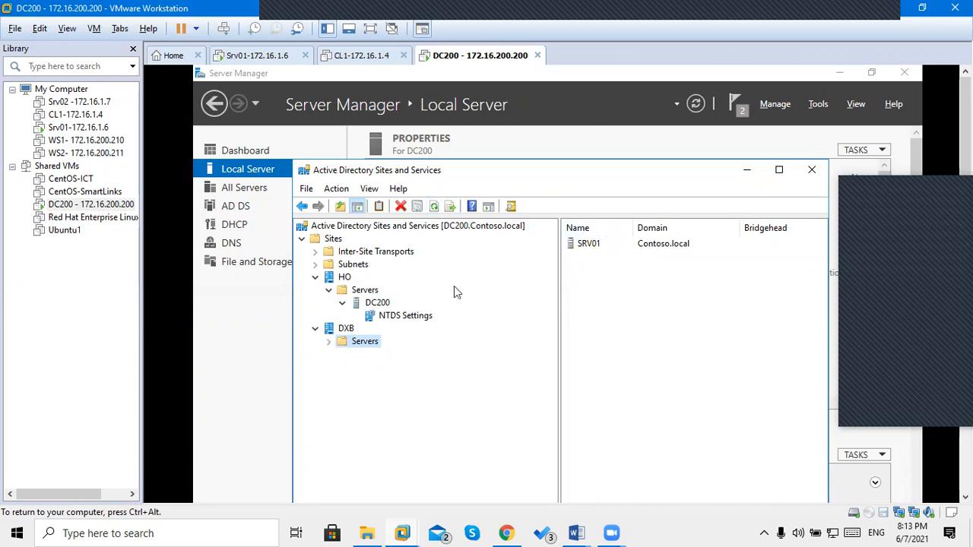
pyautogui.click(329, 343)
pyautogui.click(257, 60)
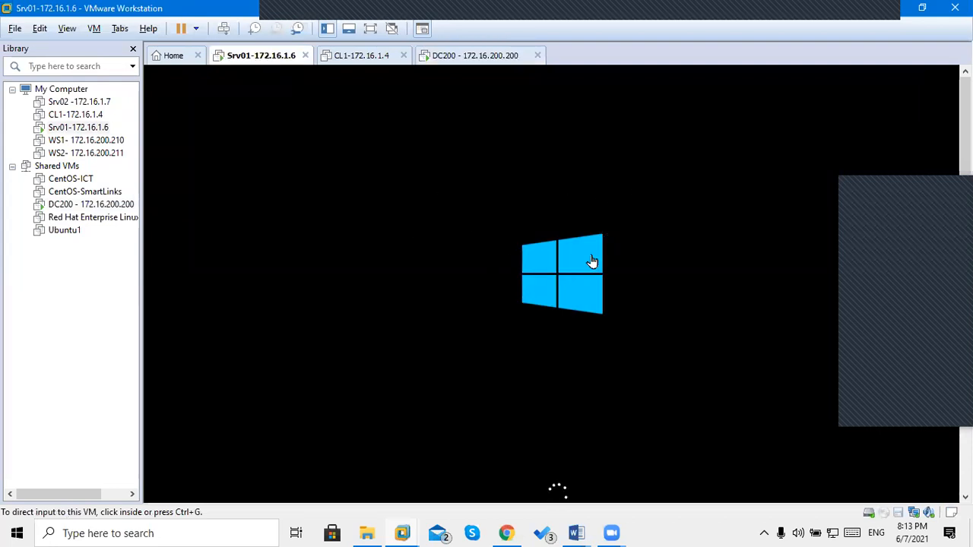
pyautogui.click(464, 58)
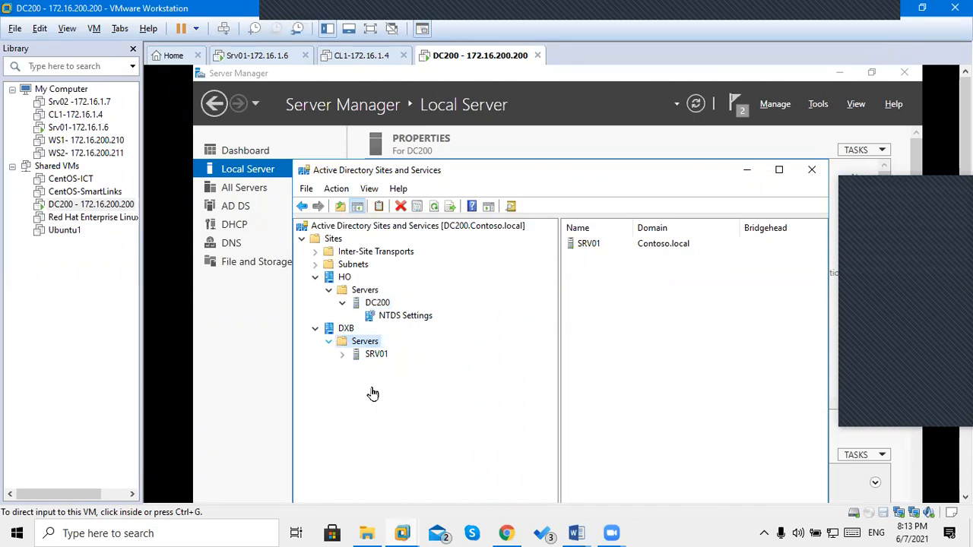
# Expand SRV01 and compare DC200's and SRV01's NTDS Settings, refreshing the view.
pyautogui.click(372, 394)
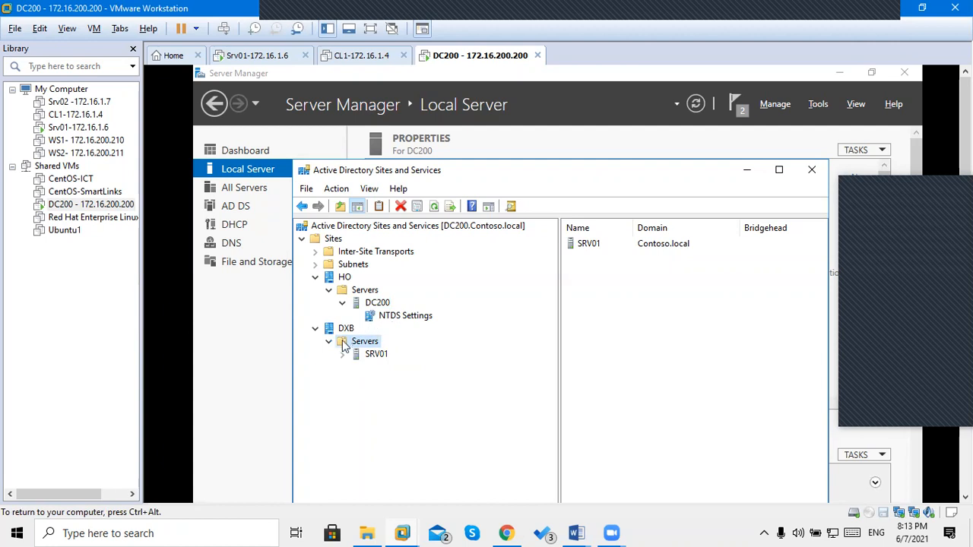
pyautogui.click(343, 355)
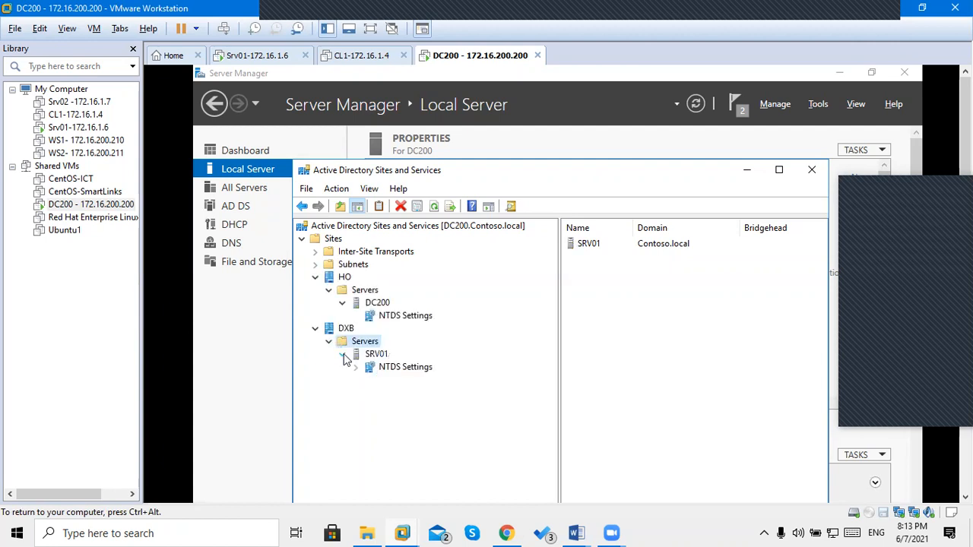
pyautogui.click(405, 316)
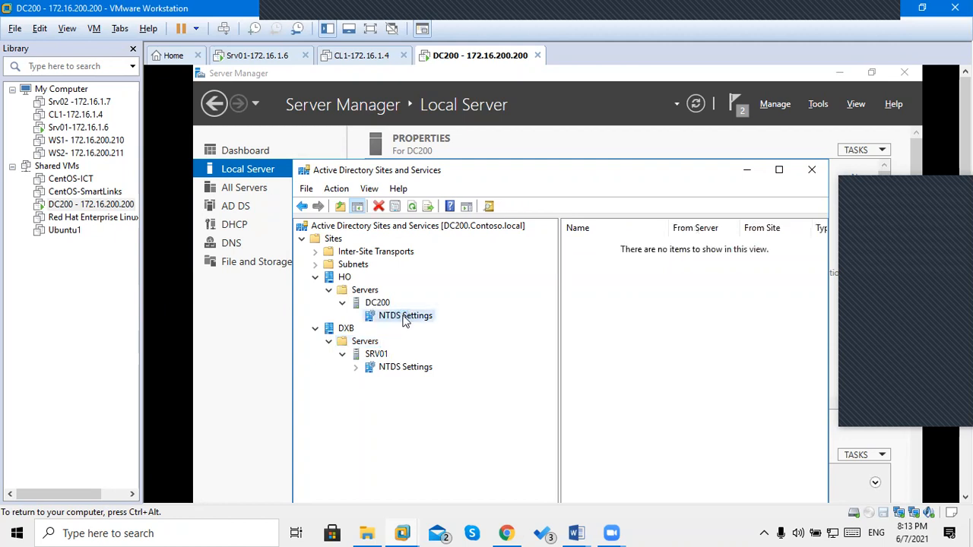
pyautogui.click(412, 208)
pyautogui.click(356, 368)
pyautogui.click(394, 370)
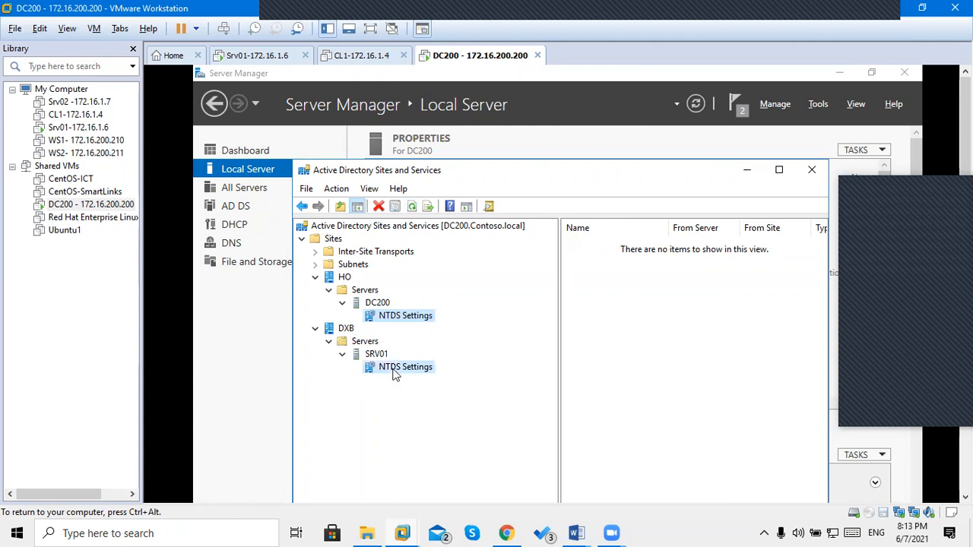
pyautogui.click(401, 317)
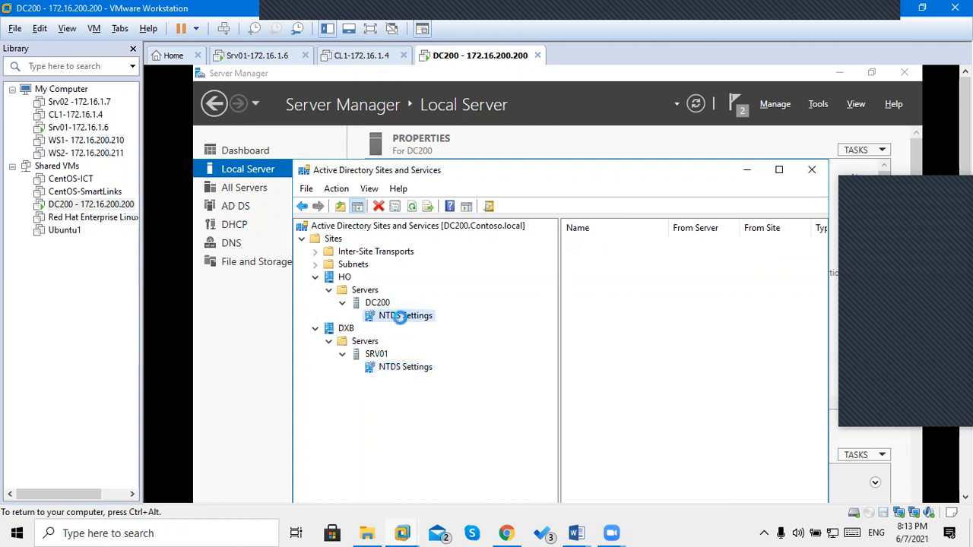
pyautogui.click(413, 209)
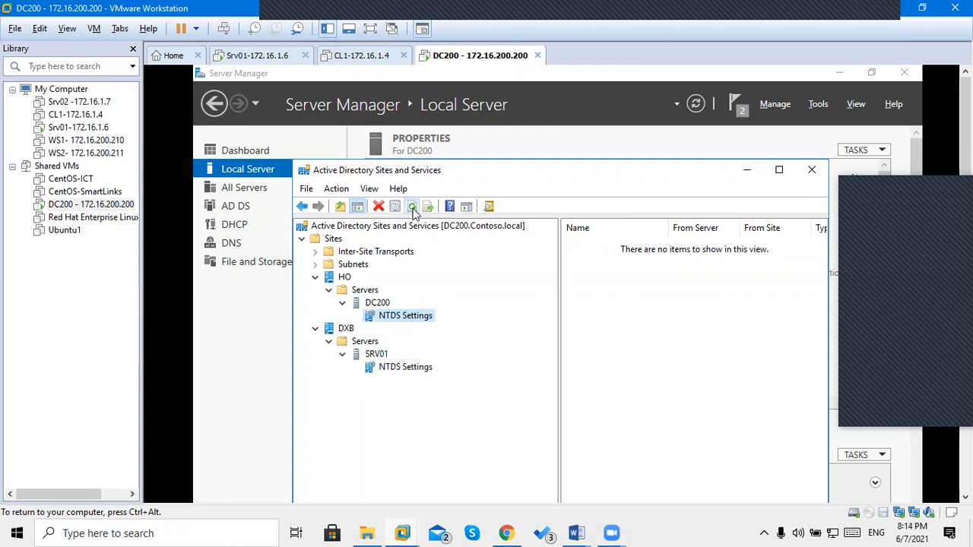
# Recheck both servers' NTDS Settings, confirming DC200 still has no connection objects.
pyautogui.click(401, 369)
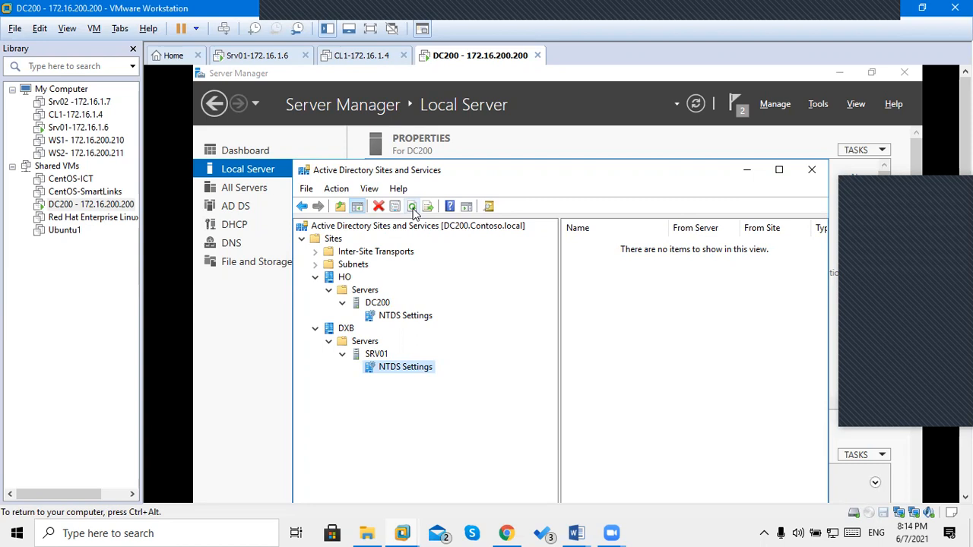
pyautogui.click(408, 317)
pyautogui.click(377, 303)
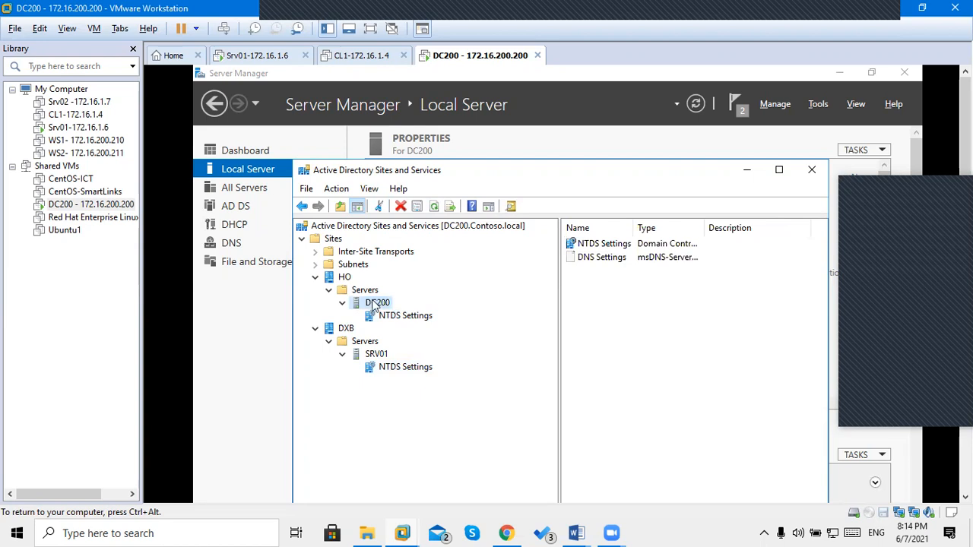
pyautogui.click(376, 354)
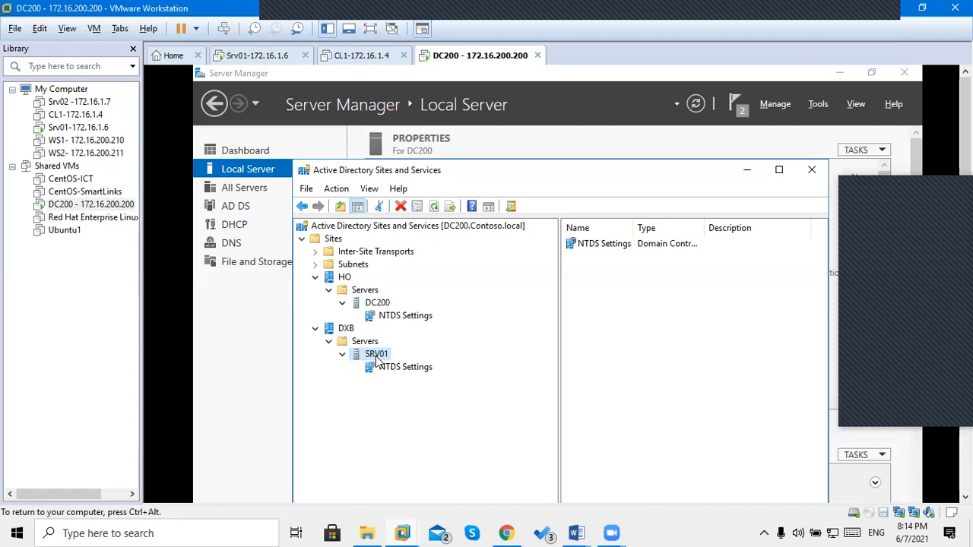
pyautogui.click(403, 317)
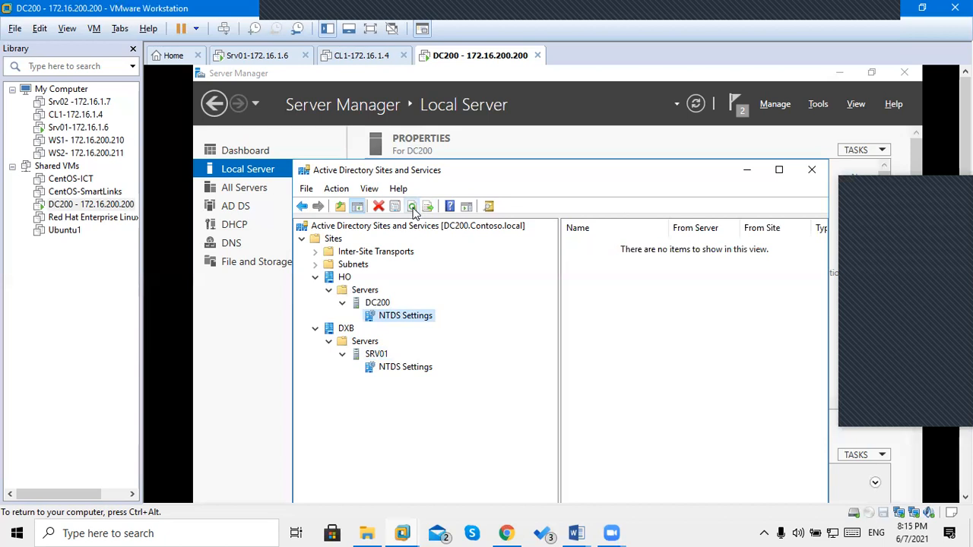
pyautogui.hotkey('ctrl', 'alt')
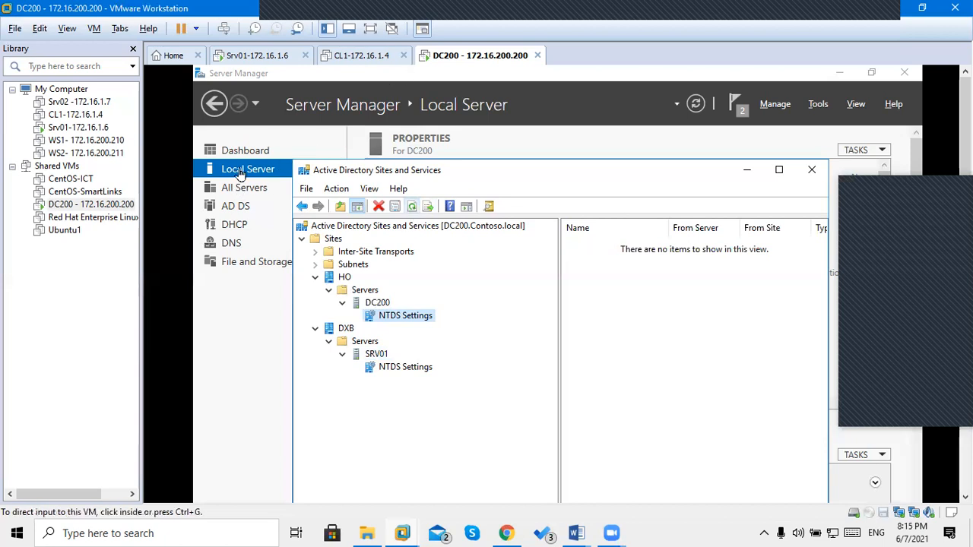
# Launch Active Directory Users and Computers and list Contoso.local's Computers and Domain Controllers.
pyautogui.click(241, 174)
pyautogui.click(217, 175)
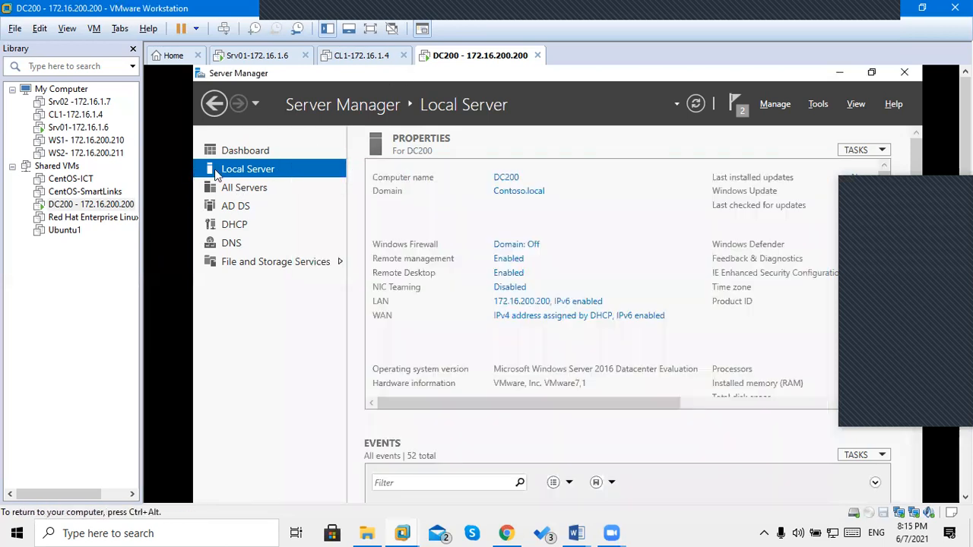
pyautogui.click(820, 106)
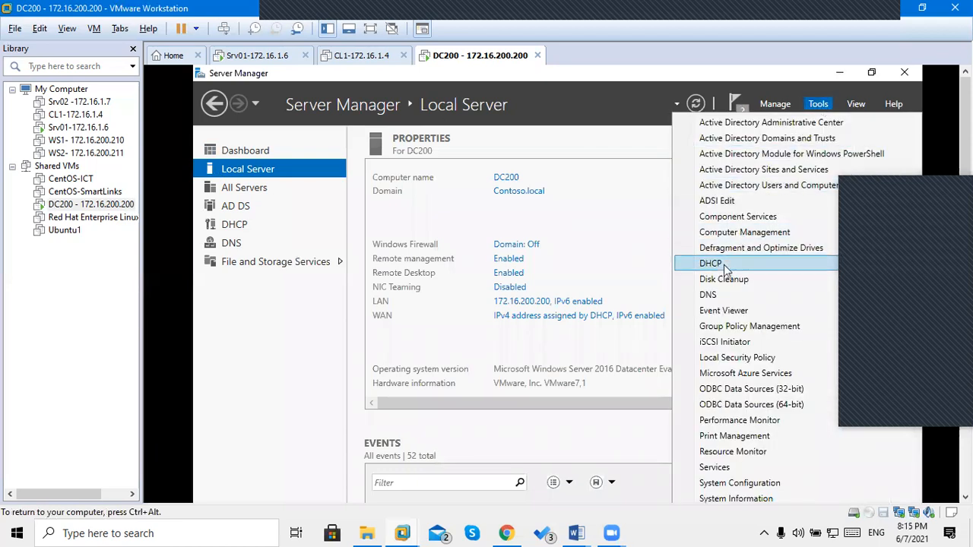
pyautogui.click(745, 186)
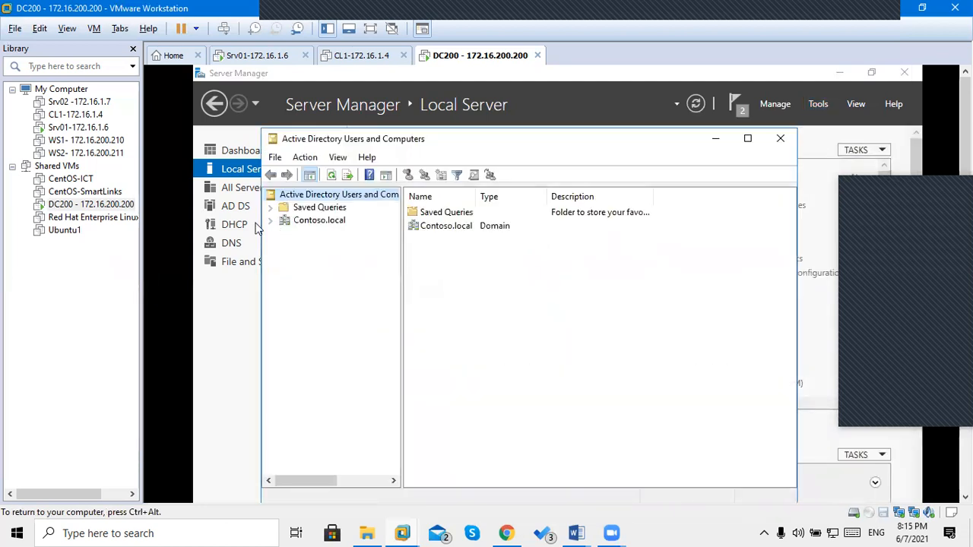
pyautogui.click(270, 222)
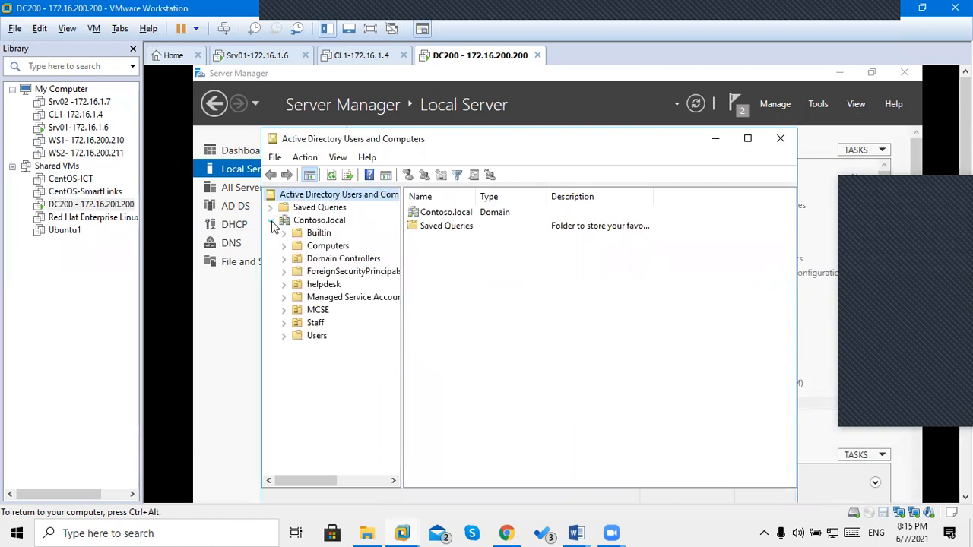
pyautogui.click(309, 251)
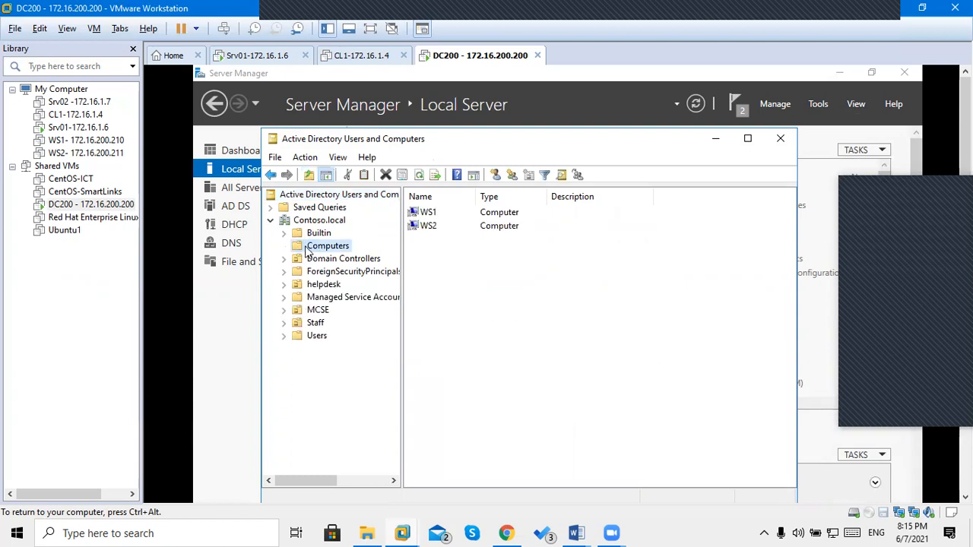
pyautogui.click(313, 262)
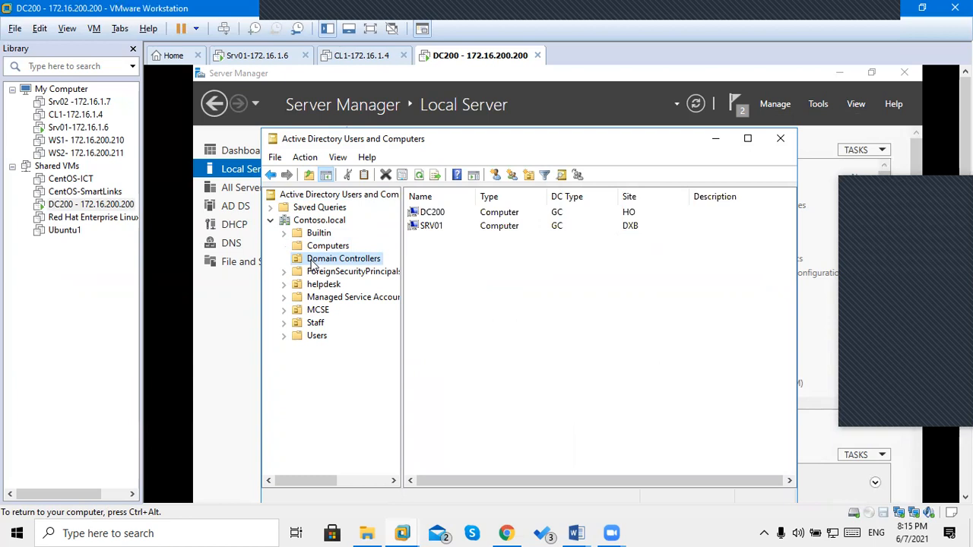
# Inspect domain controllers DC200 and SRV01, then browse the MCSE, Staff and helpdesk OUs.
pyautogui.click(423, 216)
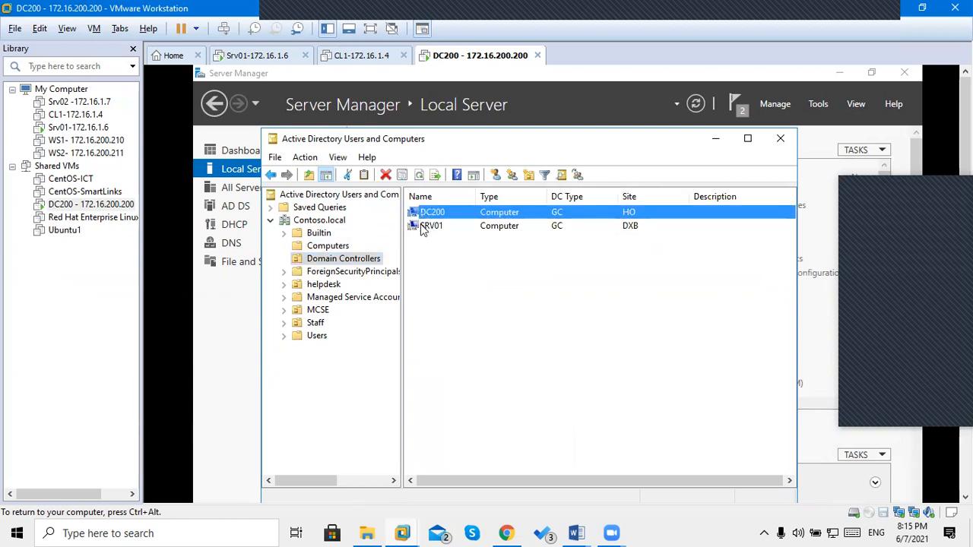
pyautogui.click(421, 227)
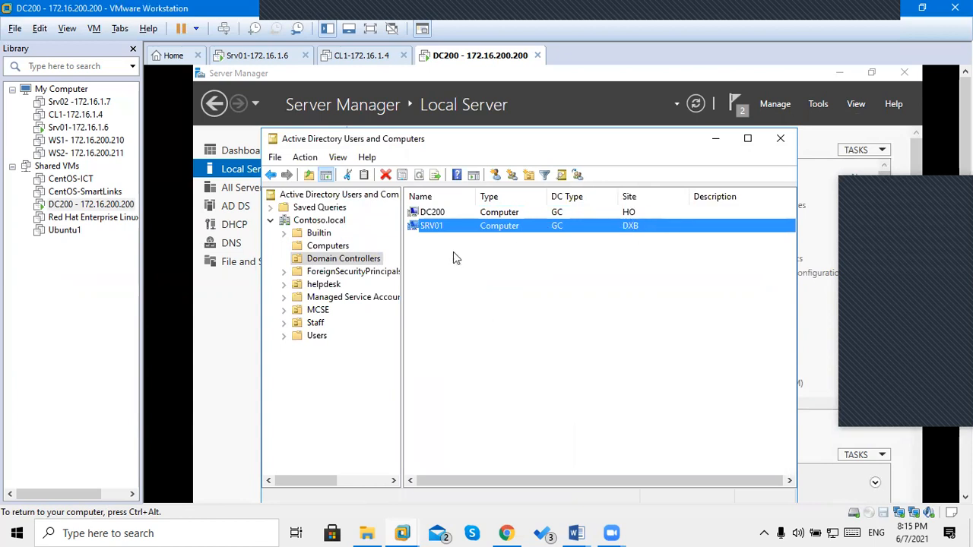
pyautogui.click(315, 310)
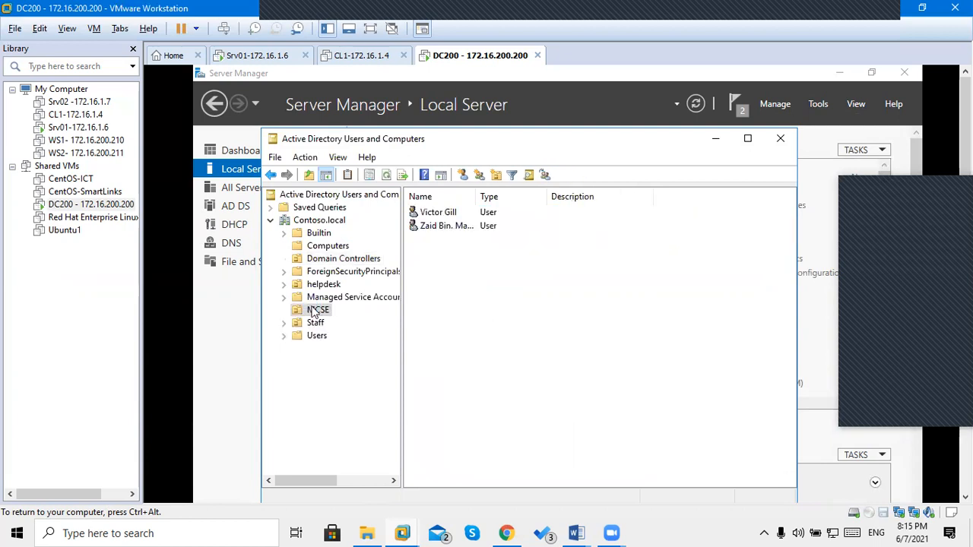
pyautogui.click(312, 323)
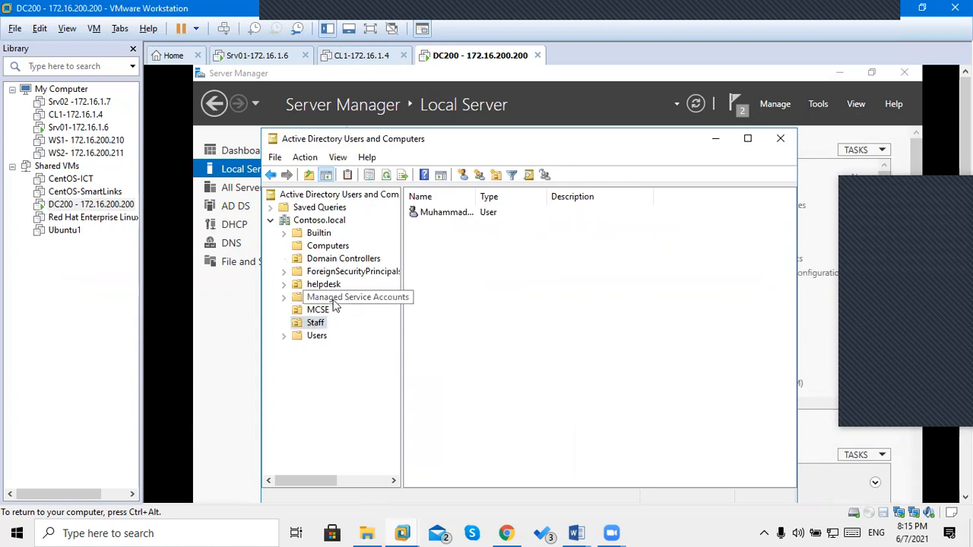
pyautogui.click(328, 285)
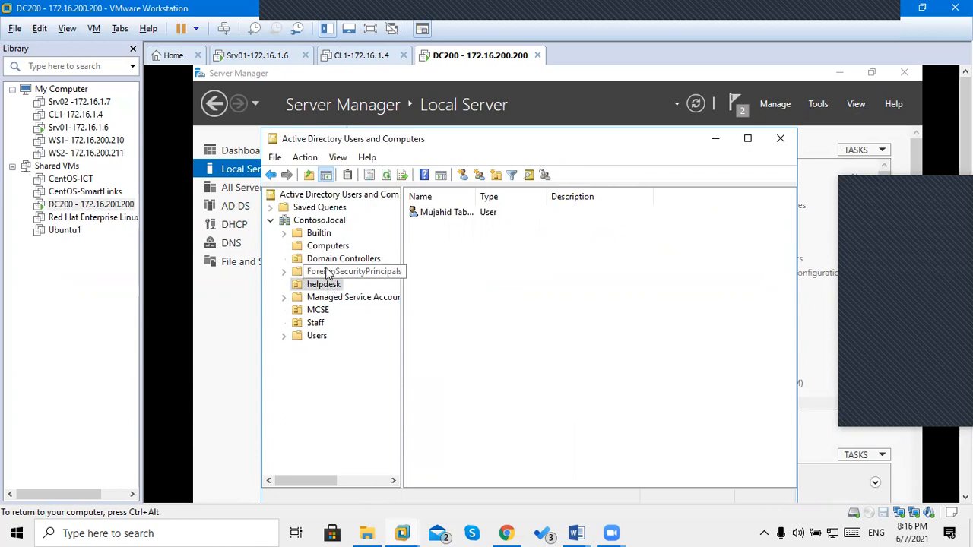
# Reselect SRV01 under Domain Controllers and bring up the Srv01 machine's lock screen.
pyautogui.click(333, 259)
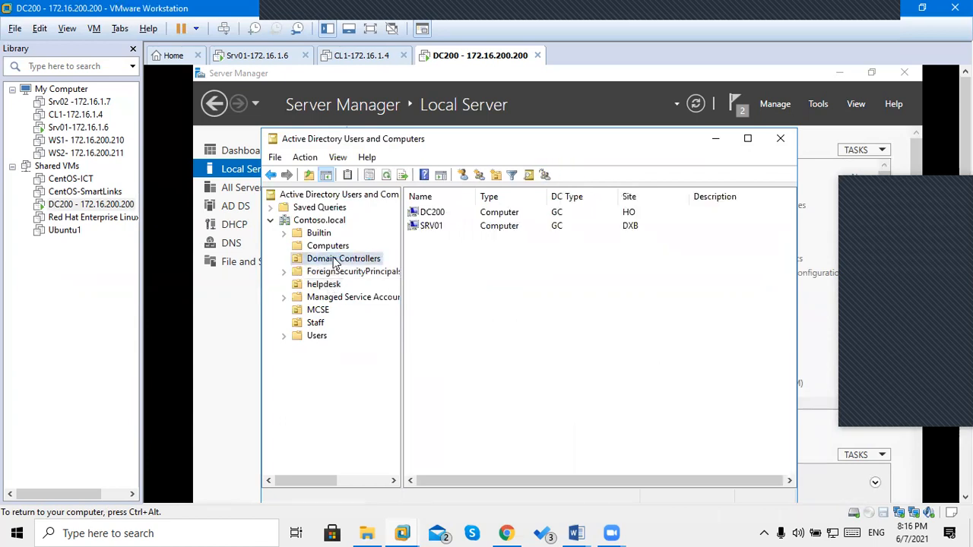
pyautogui.click(430, 235)
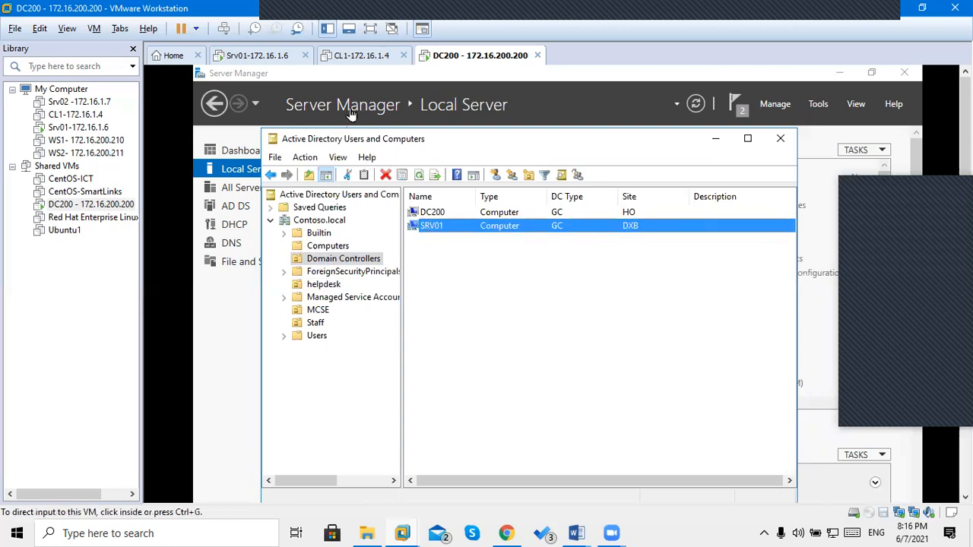
pyautogui.click(249, 56)
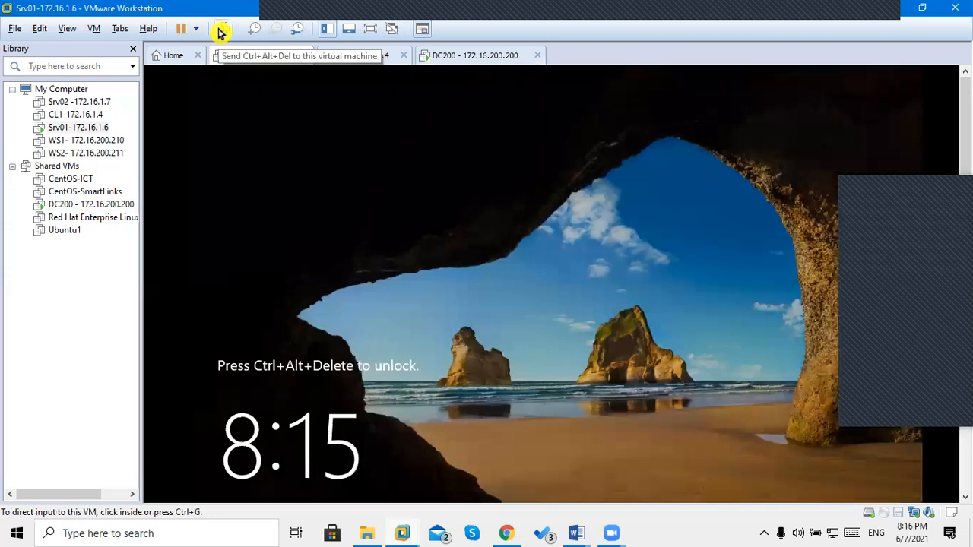
# Sign in to Srv01 as the domain Administrator using Ctrl+Alt+Del and the account password.
pyautogui.click(220, 30)
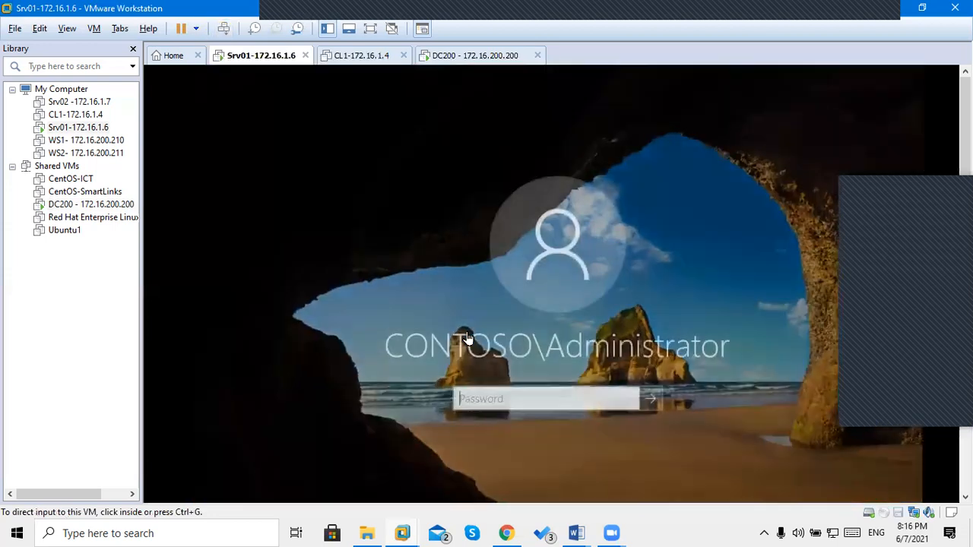
pyautogui.click(493, 401)
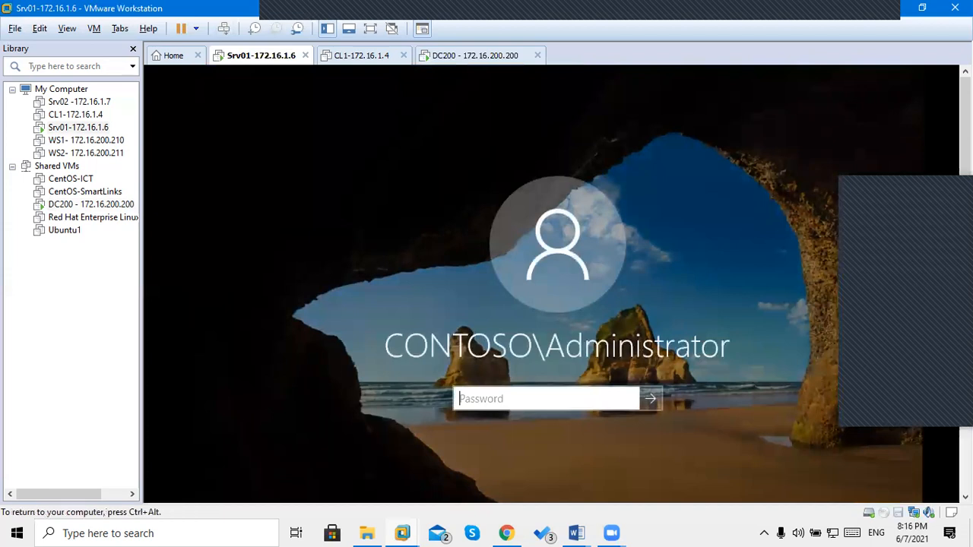
pyautogui.write('•••••••')
pyautogui.press('Return')
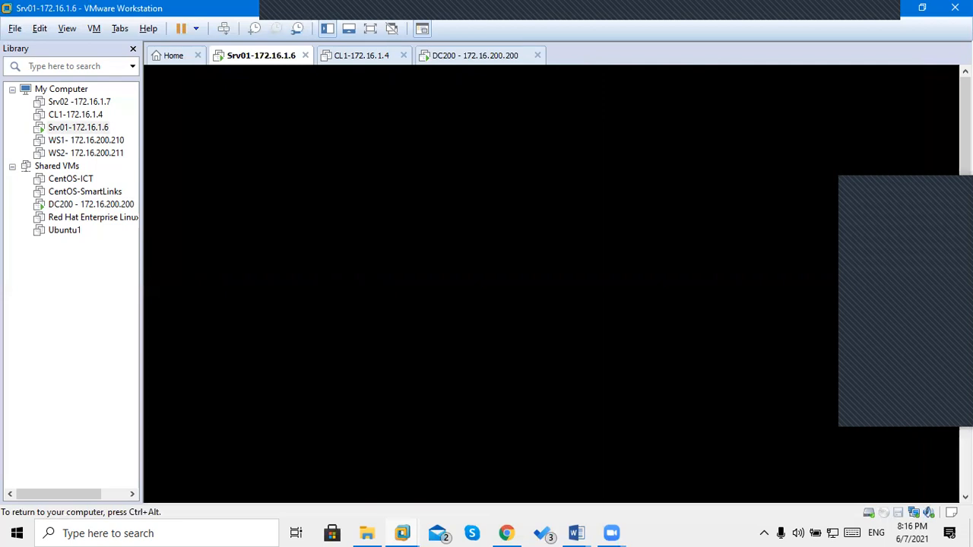
# Release input, check the DC200 machine, then return to Srv01's Server Manager dashboard.
pyautogui.hotkey('ctrl', 'alt')
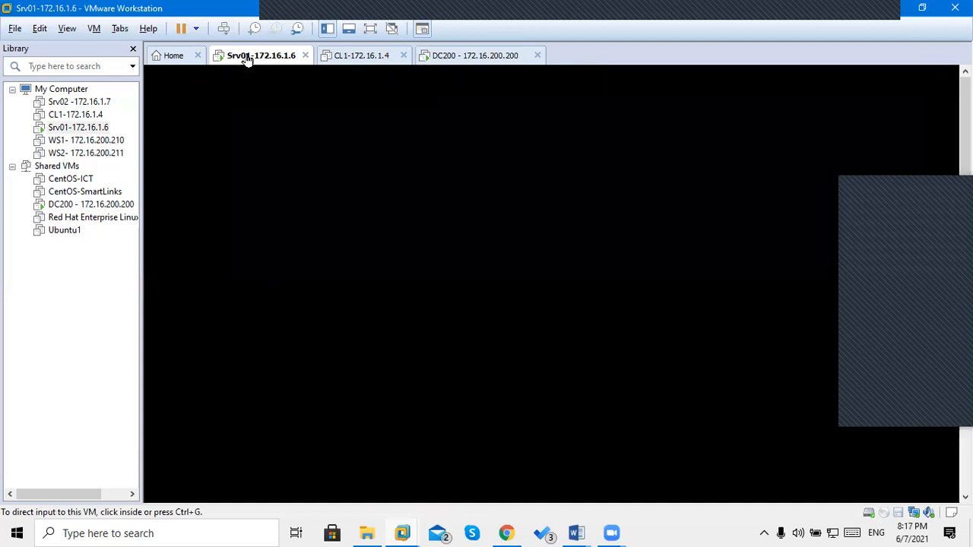
pyautogui.click(451, 56)
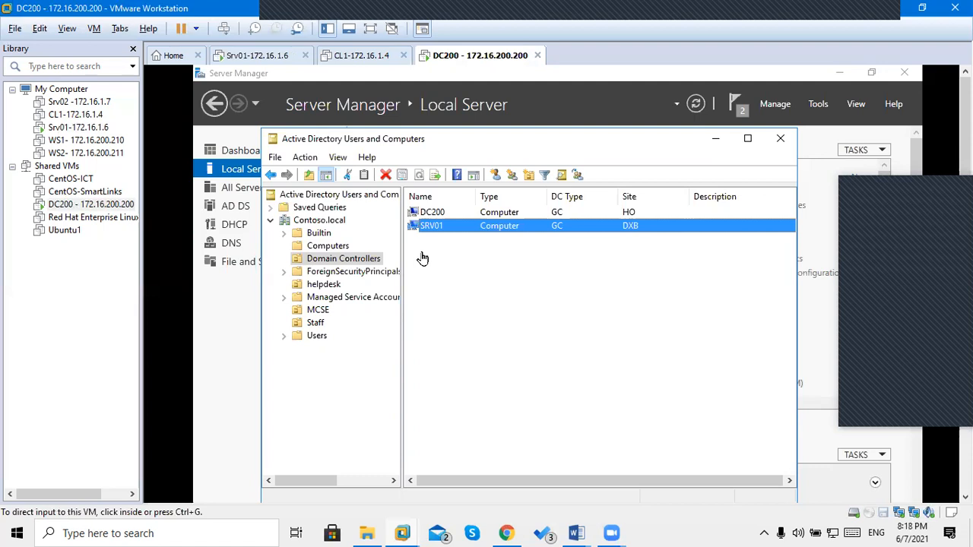
pyautogui.click(228, 58)
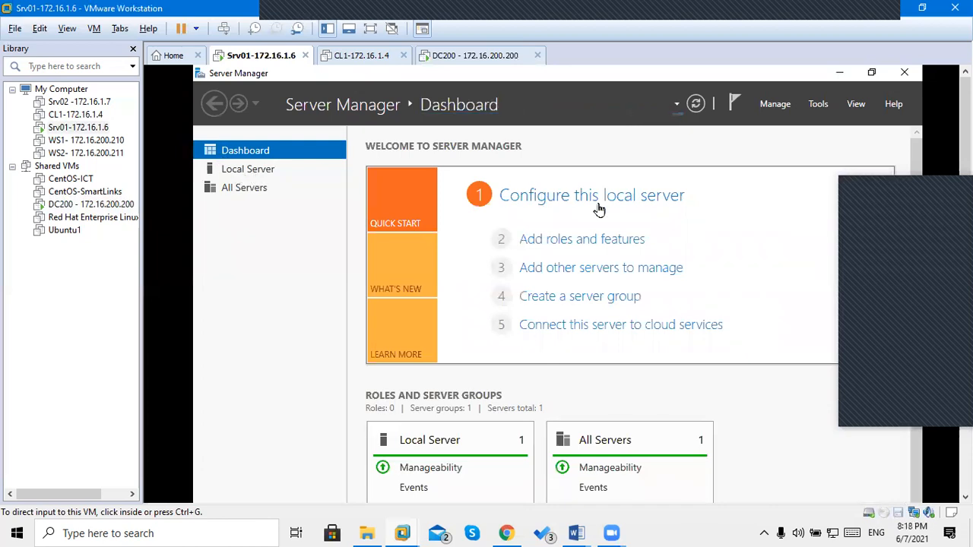
# Show Srv01's Local Server page (Contoso.local, 172.16.200.201), then open the Tools menu.
pyautogui.click(257, 182)
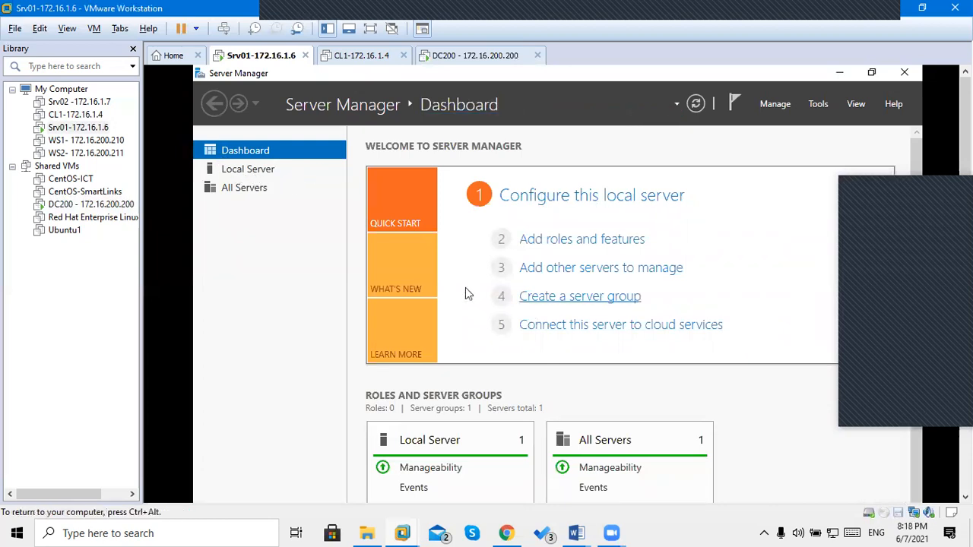
pyautogui.click(261, 172)
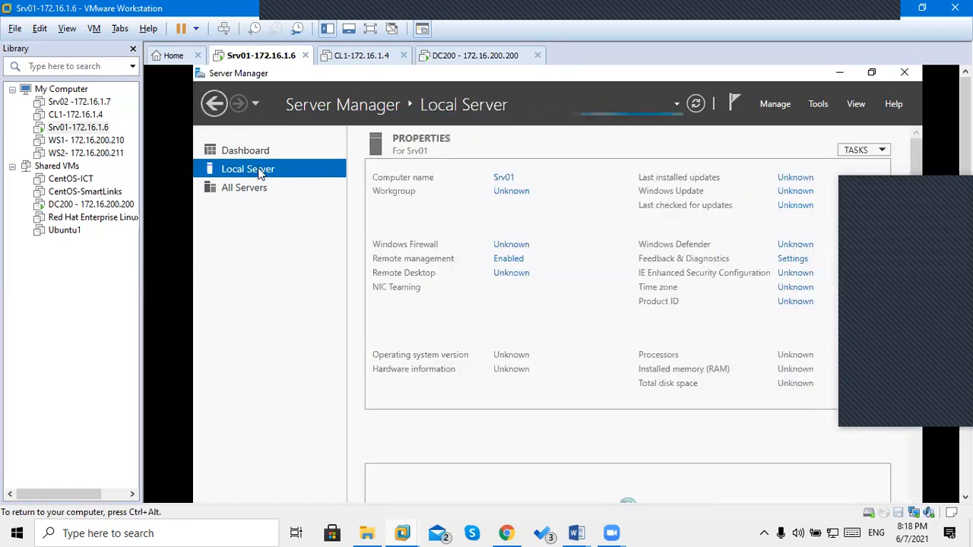
pyautogui.click(819, 104)
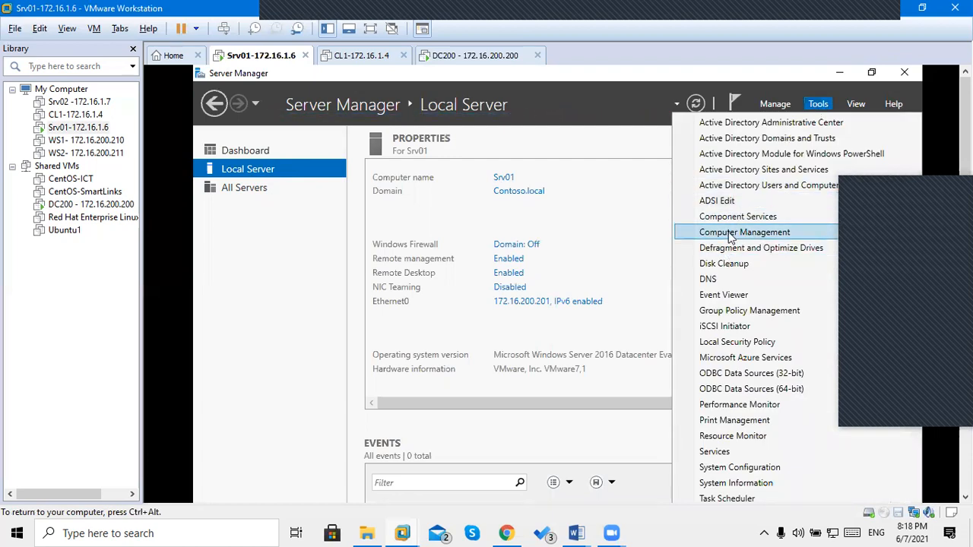
# Launch Active Directory Users and Computers, browse the helpdesk and MCSE OUs, and open the helpdesk user.
pyautogui.click(743, 190)
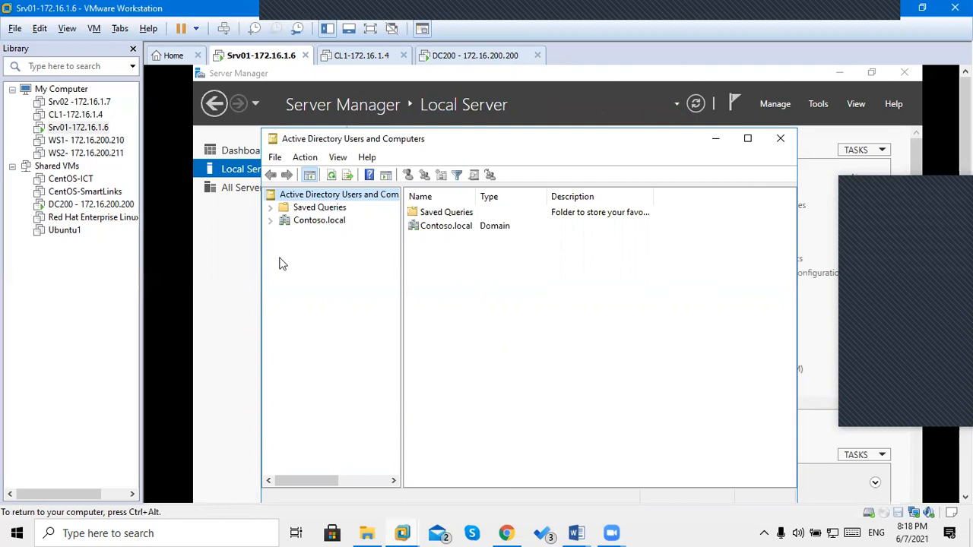
pyautogui.click(271, 222)
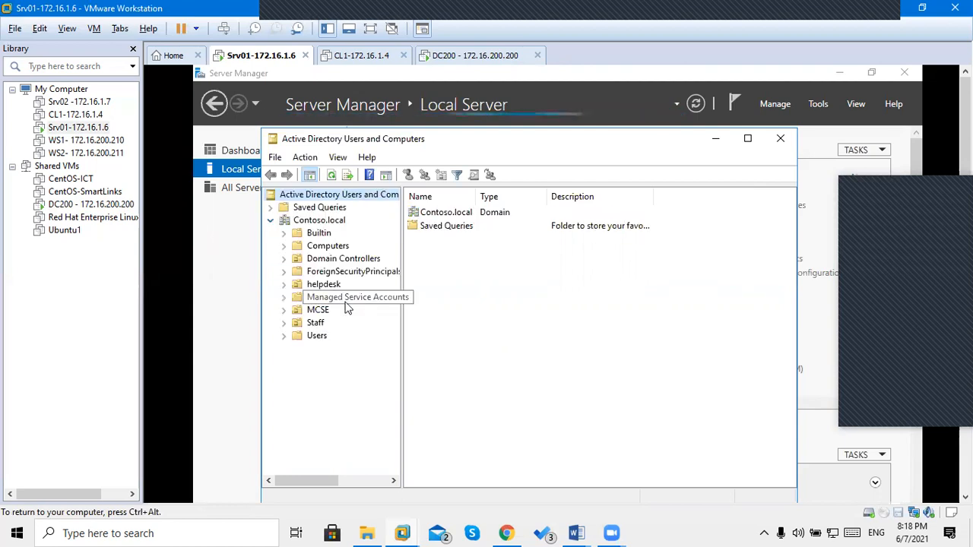
pyautogui.moveTo(401, 335); pyautogui.dragTo(474, 339)
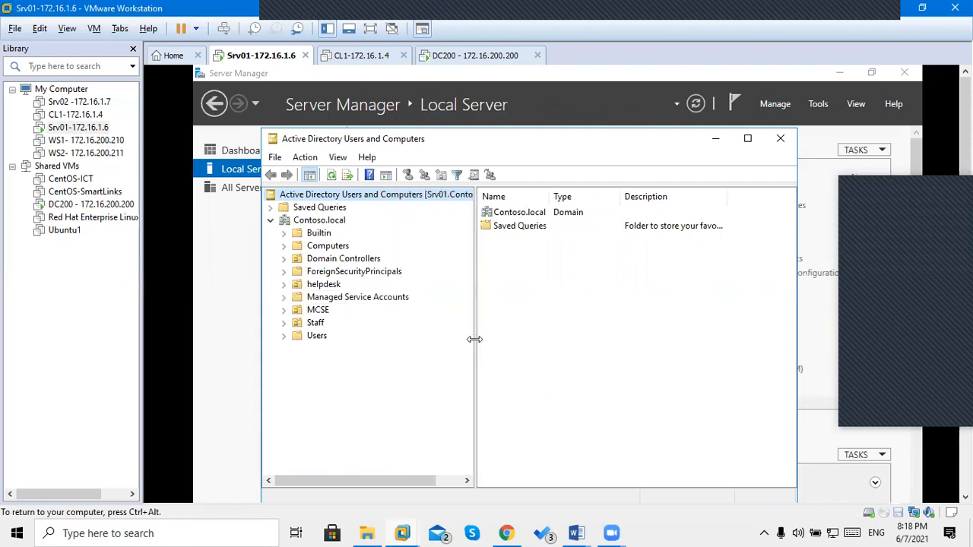
pyautogui.click(323, 285)
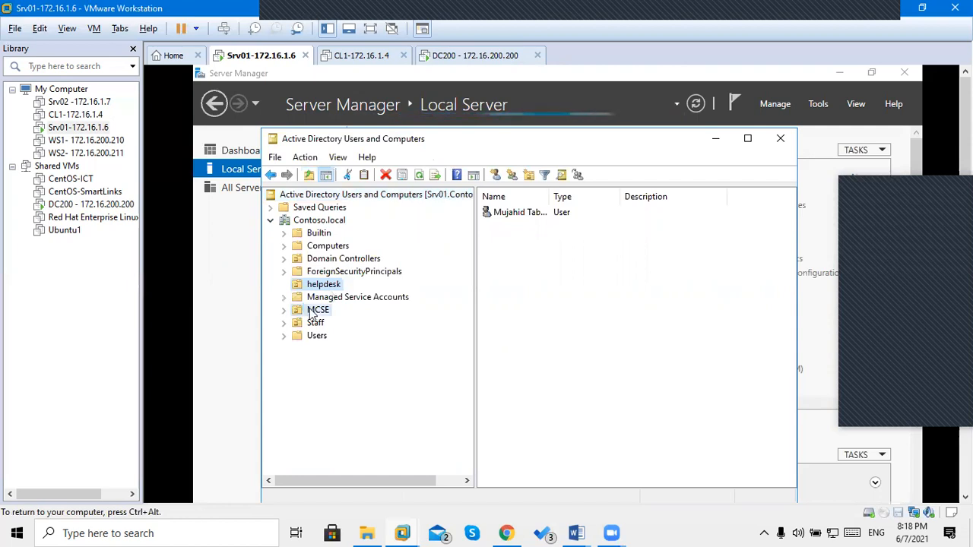
pyautogui.click(316, 310)
pyautogui.click(319, 287)
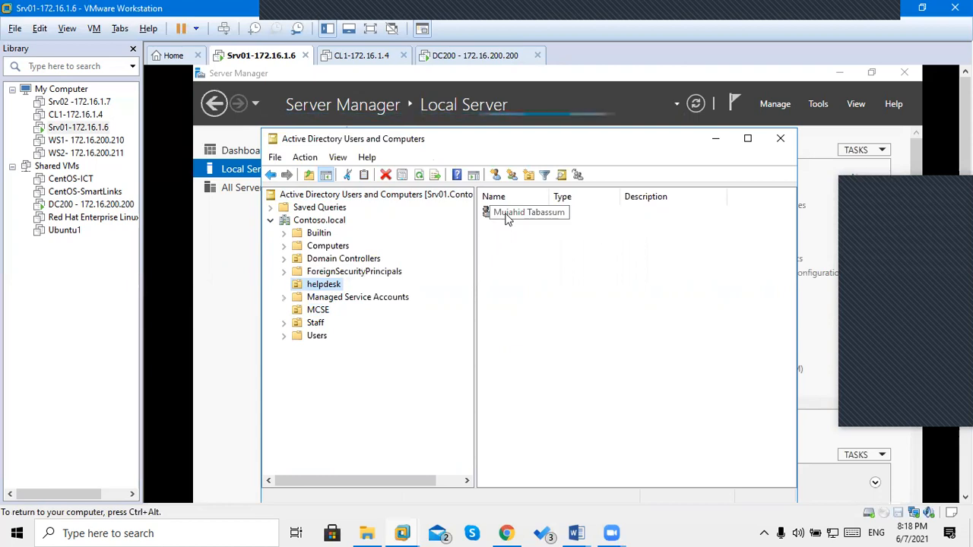
pyautogui.doubleClick(505, 213)
# Give the helpdesk user the description 'Staff to help' and office 'DXB office'.
pyautogui.click(505, 213)
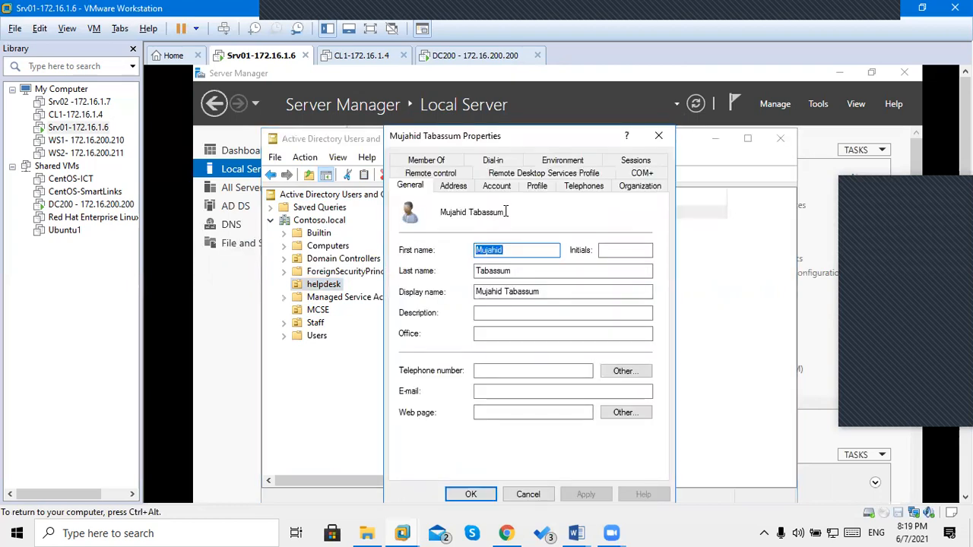
pyautogui.click(510, 316)
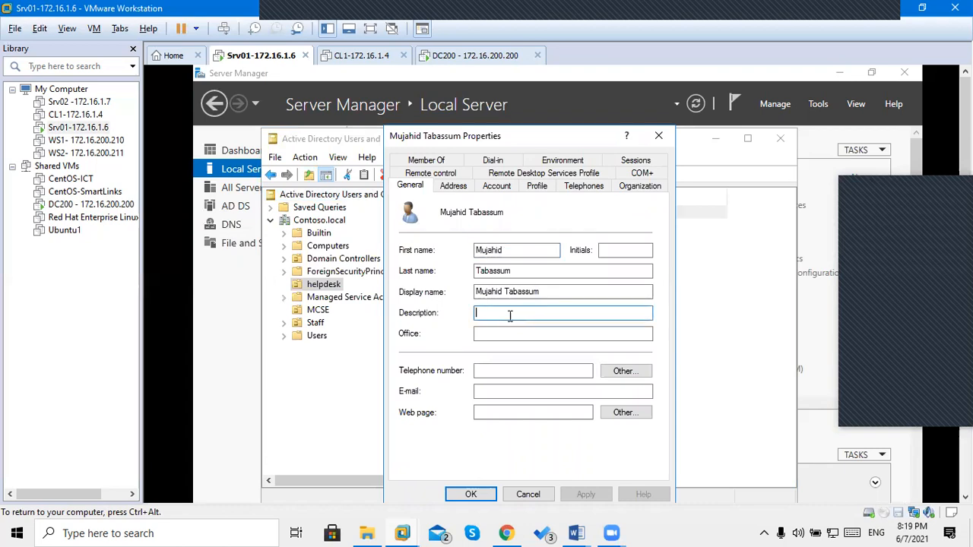
pyautogui.write('Stafff')
pyautogui.press('BackSpace')
pyautogui.write('to help')
pyautogui.press('Tab')
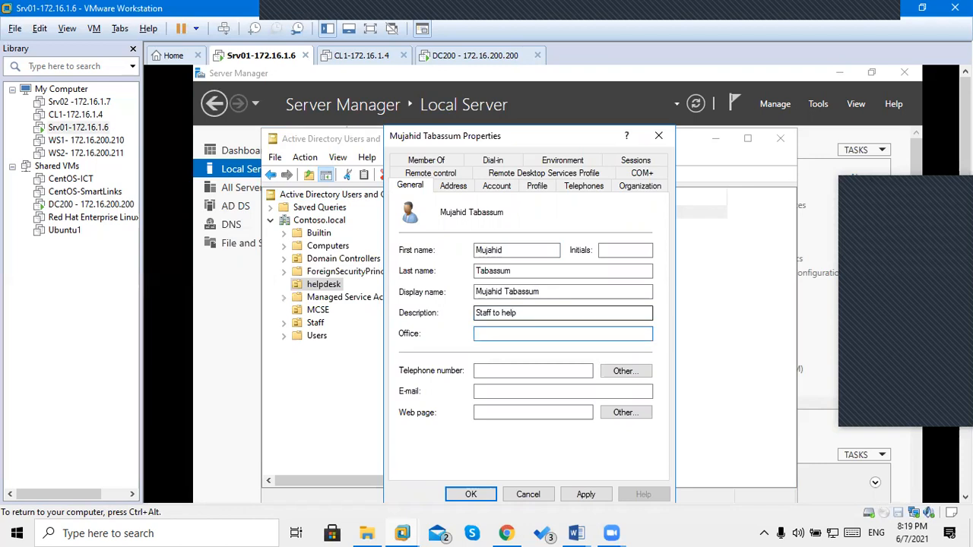
pyautogui.write('DXB office')
# Add the user's telephone number and e-mail address, apply and close, then refresh Server Manager.
pyautogui.click(493, 371)
pyautogui.write('971-')
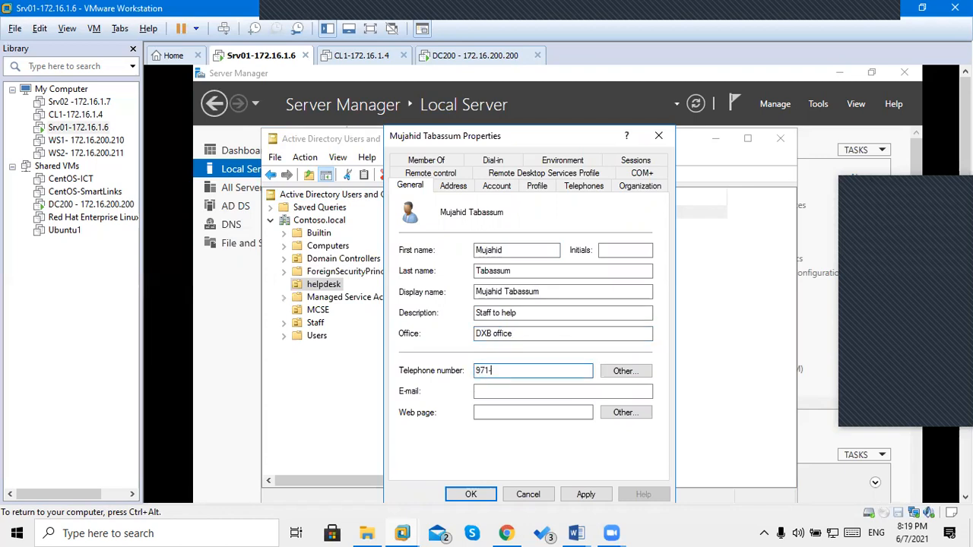
pyautogui.write('9999999')
pyautogui.click(494, 392)
pyautogui.write('mujahid')
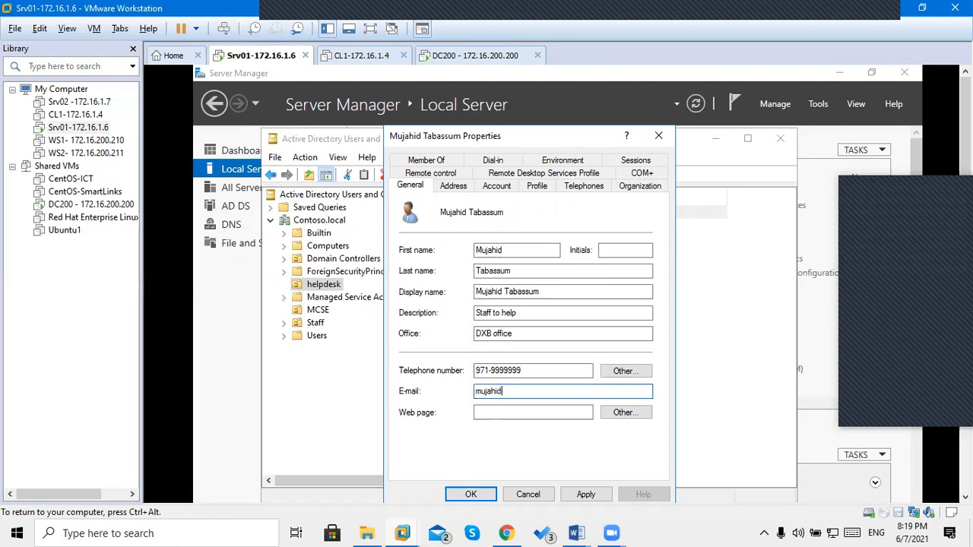
pyautogui.write('@contoso.local')
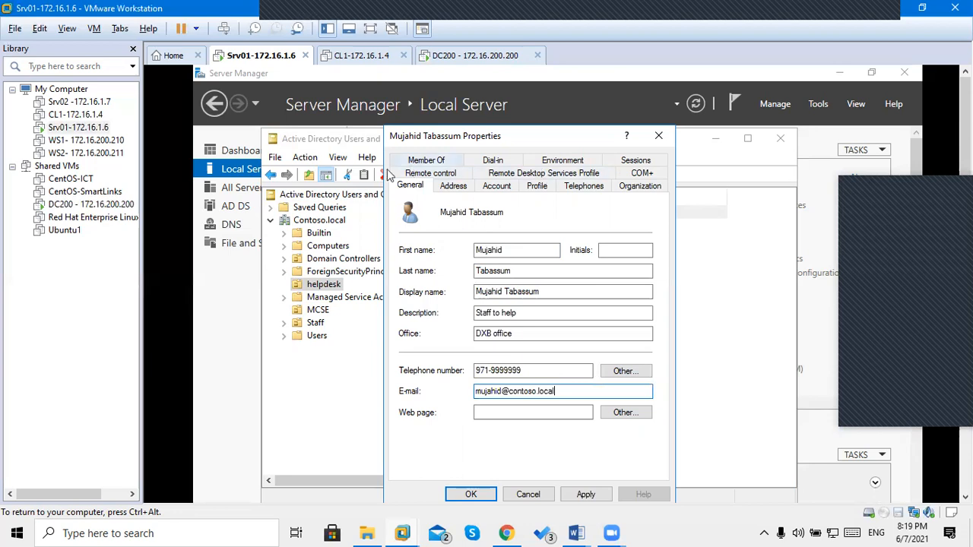
pyautogui.click(575, 495)
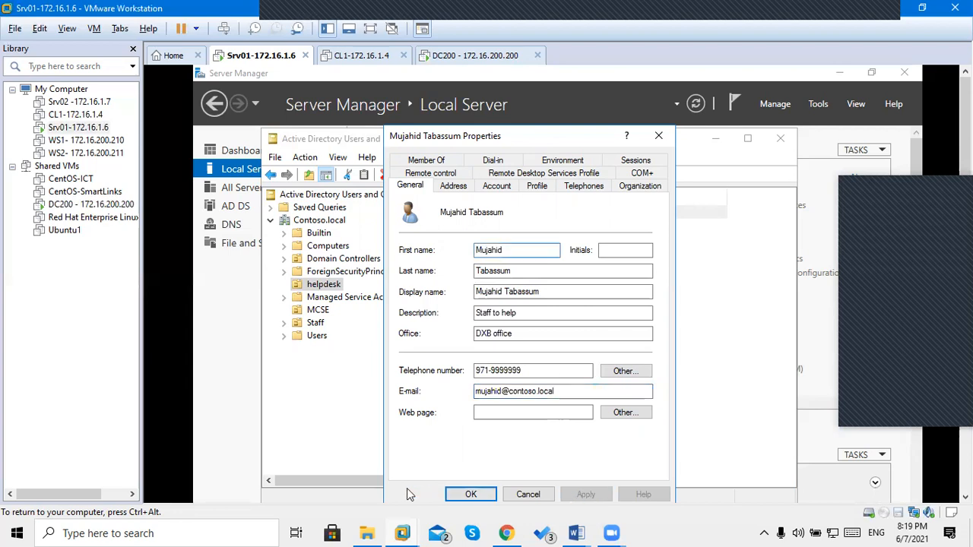
pyautogui.click(470, 495)
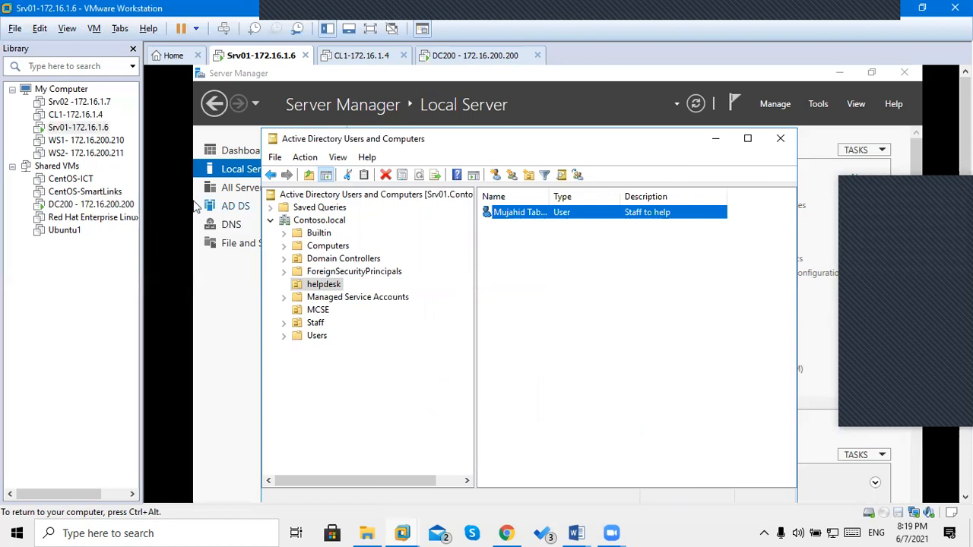
pyautogui.click(696, 104)
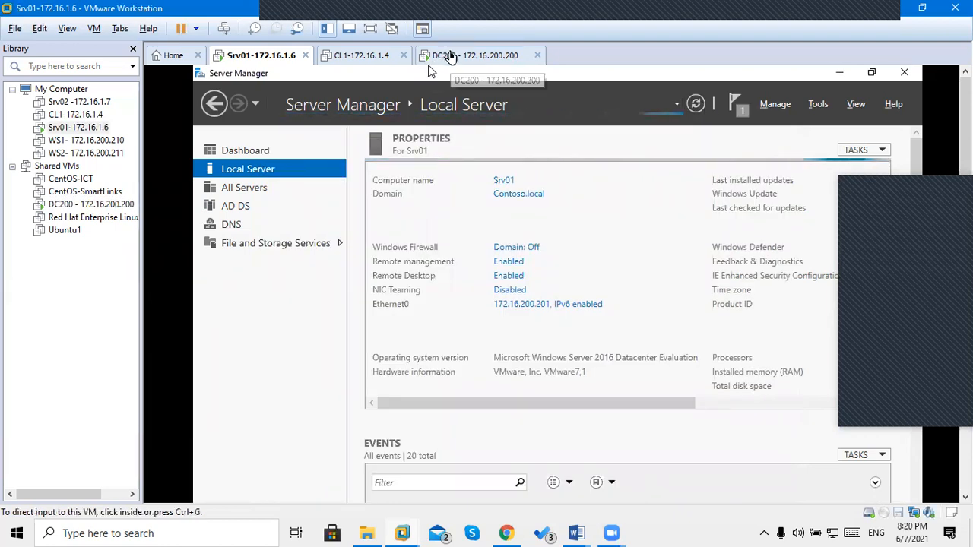
# On DC200, check the helpdesk user's properties still lack the new details, cancel, and refresh Server Manager.
pyautogui.click(450, 56)
pyautogui.click(288, 365)
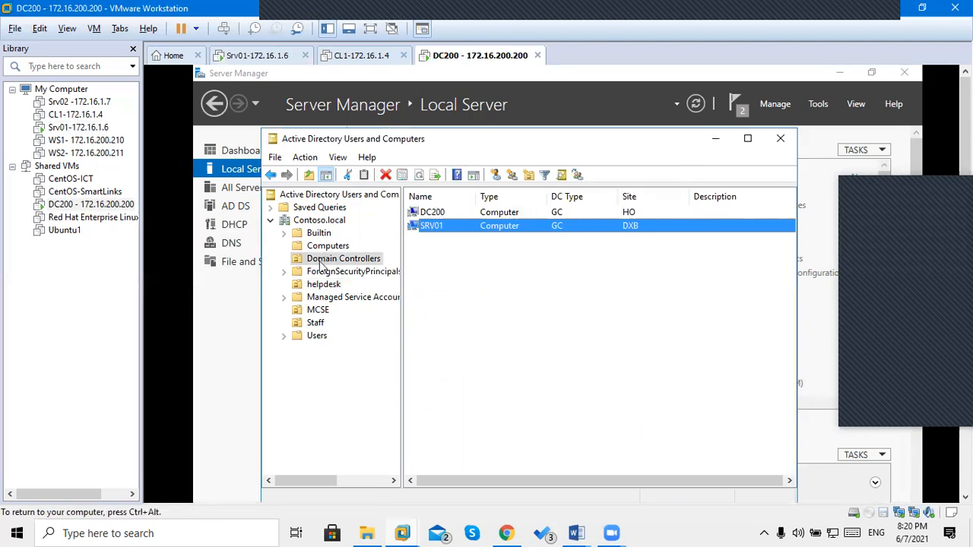
pyautogui.click(323, 286)
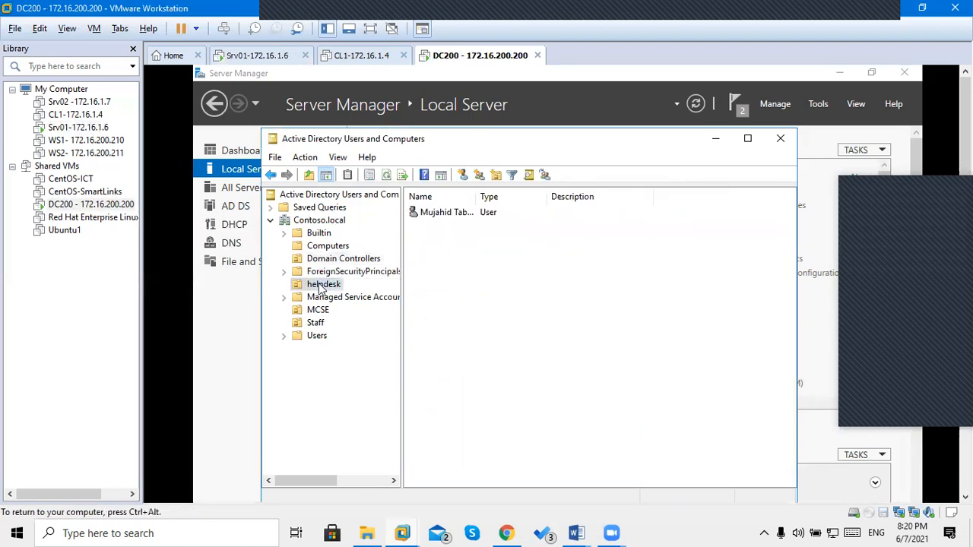
pyautogui.click(435, 217)
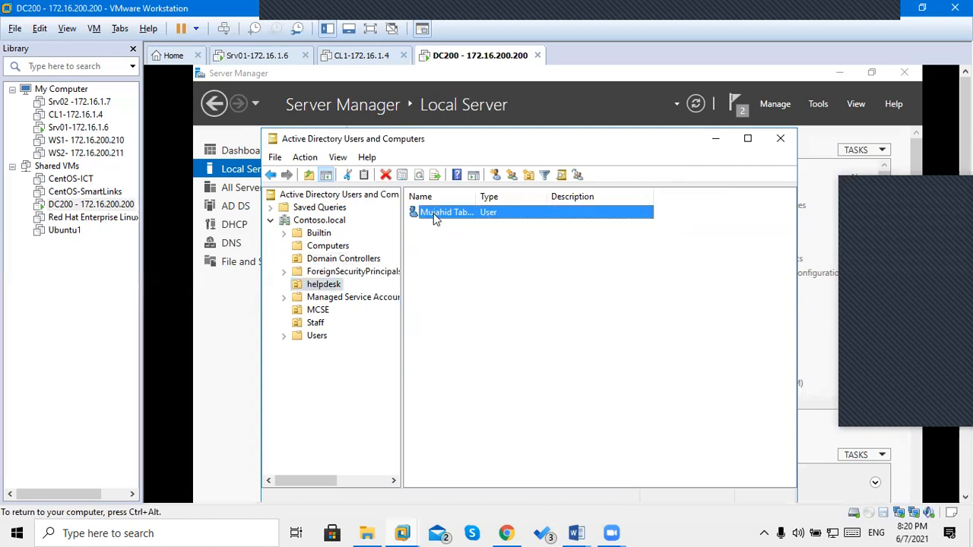
pyautogui.doubleClick(435, 217)
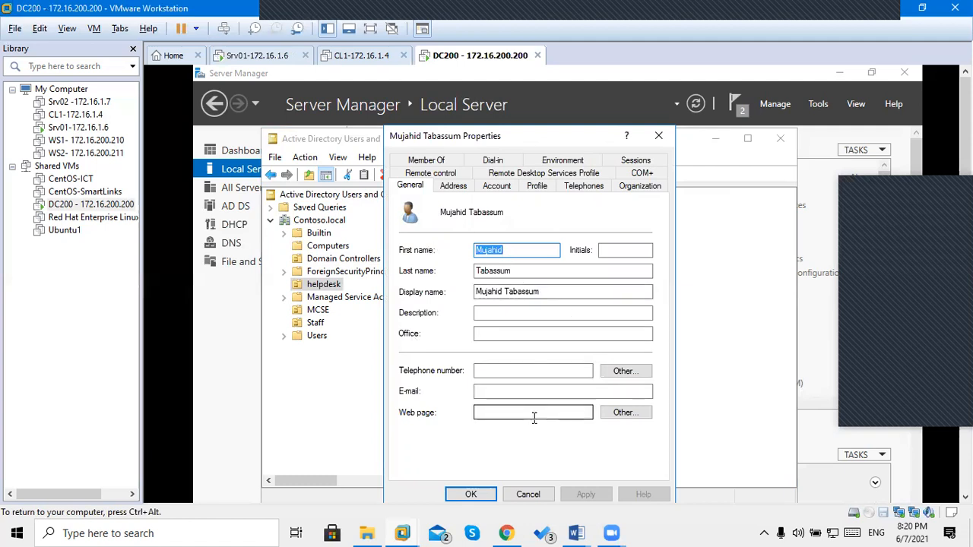
pyautogui.click(527, 494)
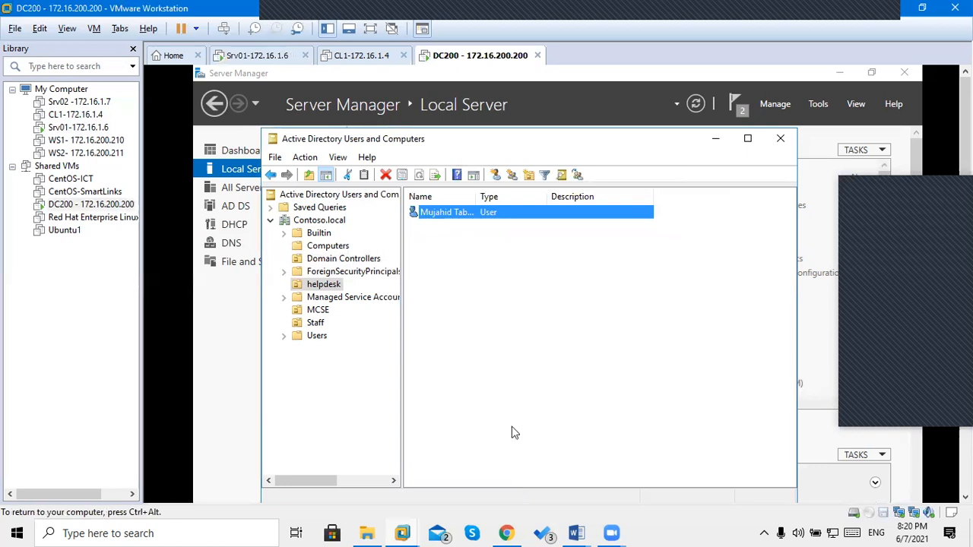
pyautogui.click(697, 102)
pyautogui.click(697, 102)
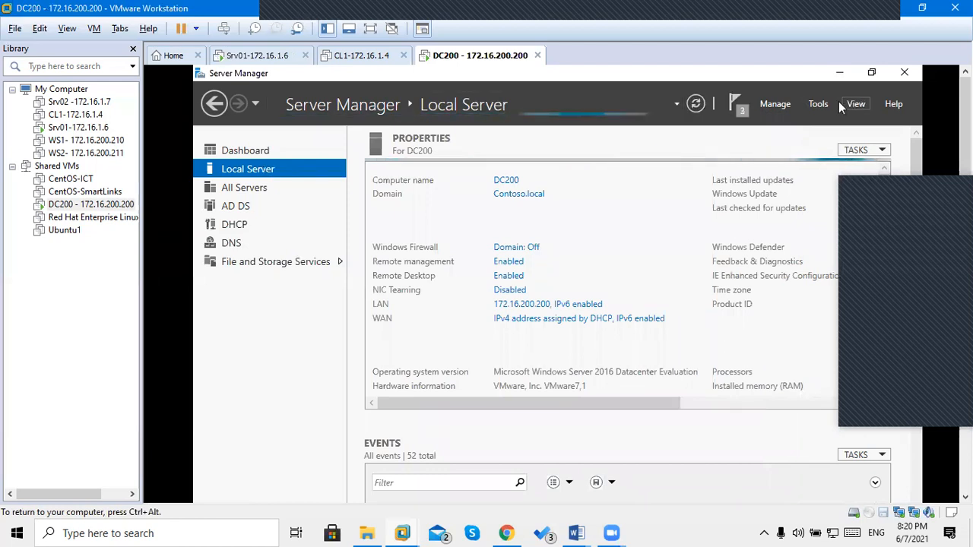
# Launch Active Directory Sites and Services on DC200 and bring its window forward.
pyautogui.click(817, 104)
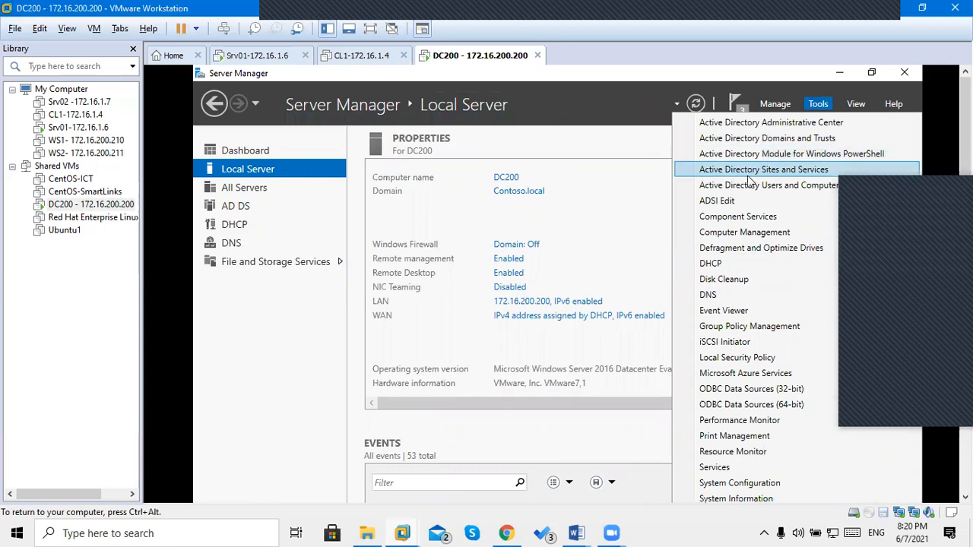
pyautogui.click(787, 173)
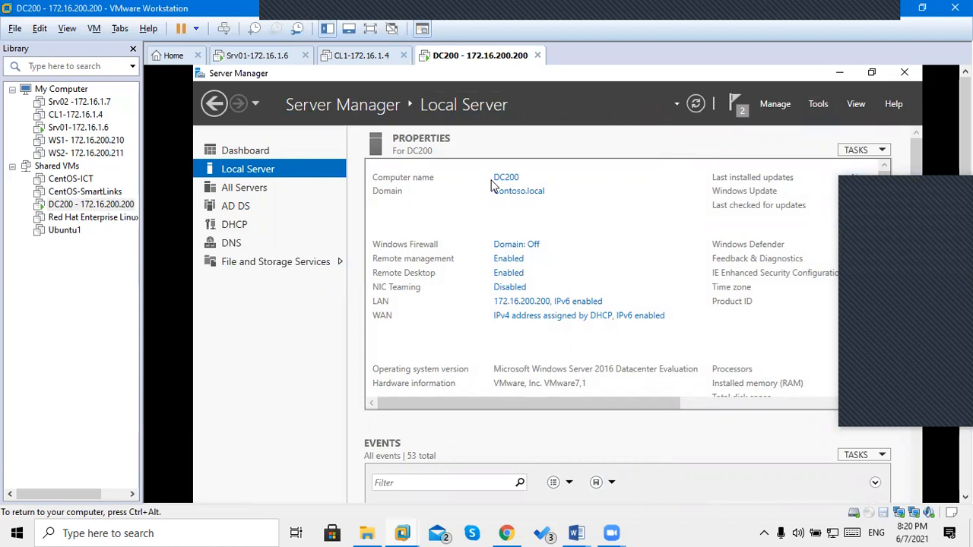
pyautogui.hotkey('ctrl', 'alt')
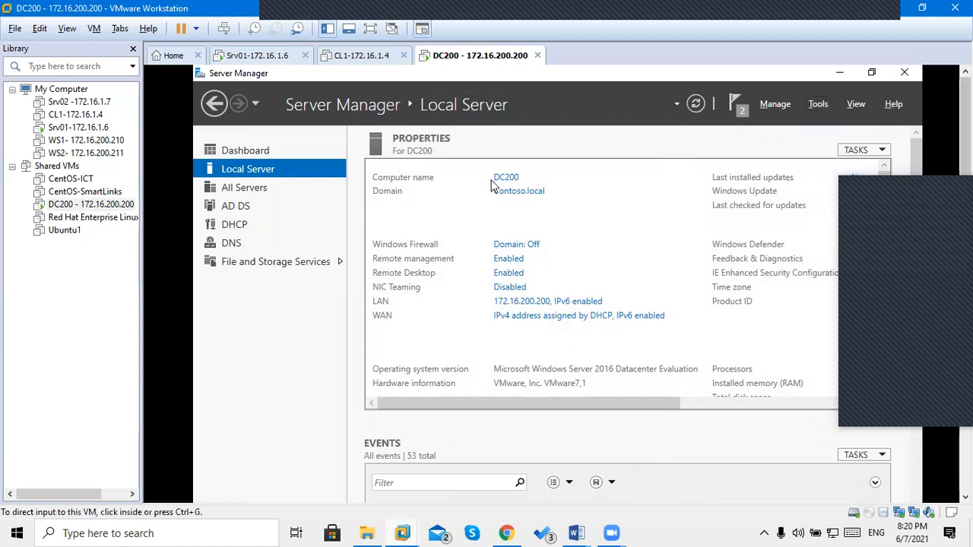
pyautogui.moveTo(966, 92); pyautogui.dragTo(965, 173)
pyautogui.click(327, 369)
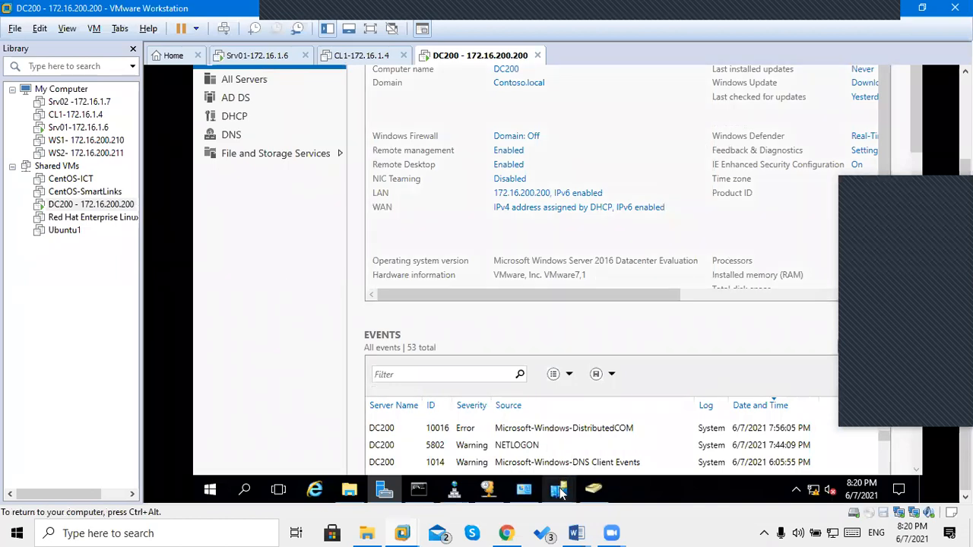
pyautogui.moveTo(560, 492)
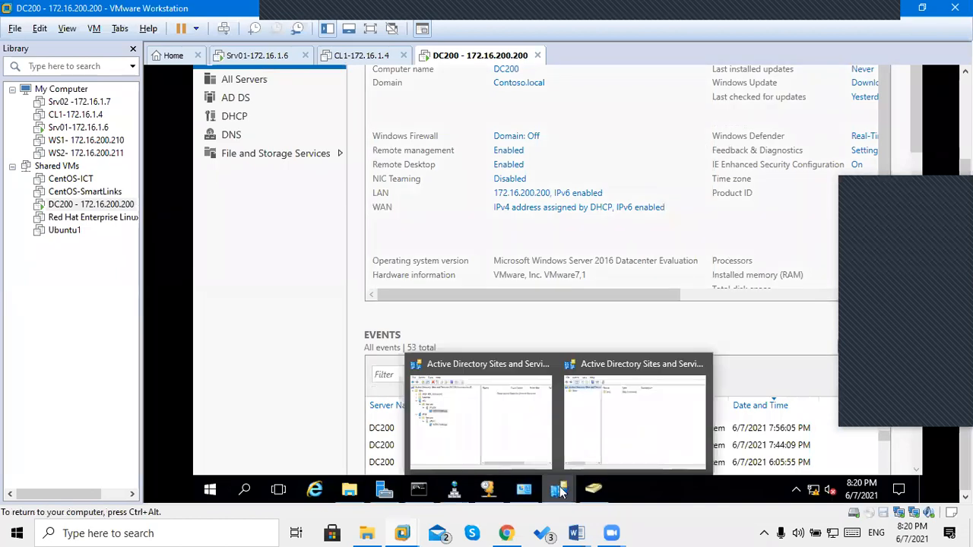
pyautogui.click(634, 409)
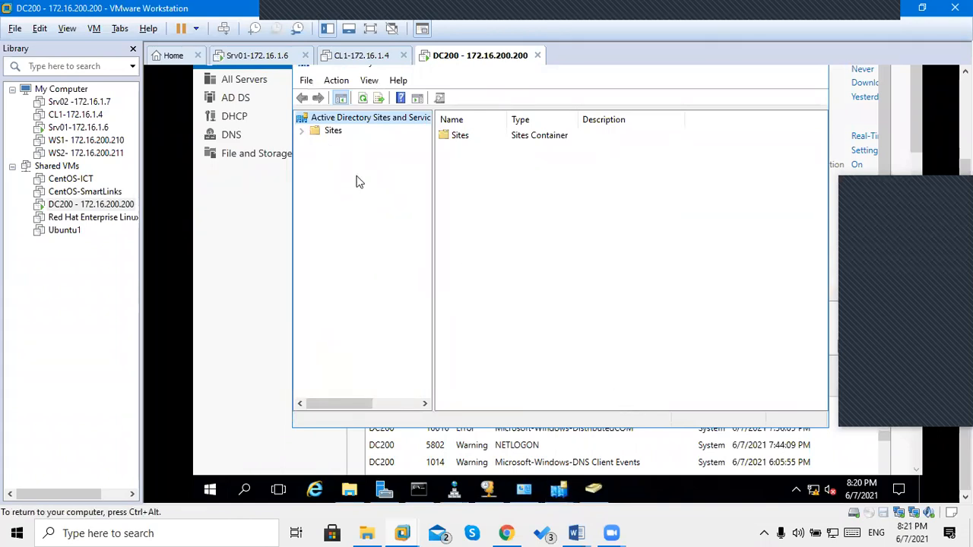
# Expand the DXB and HO sites, view SRV01's and DC200's NTDS Settings, refresh, then switch to Srv01.
pyautogui.click(303, 132)
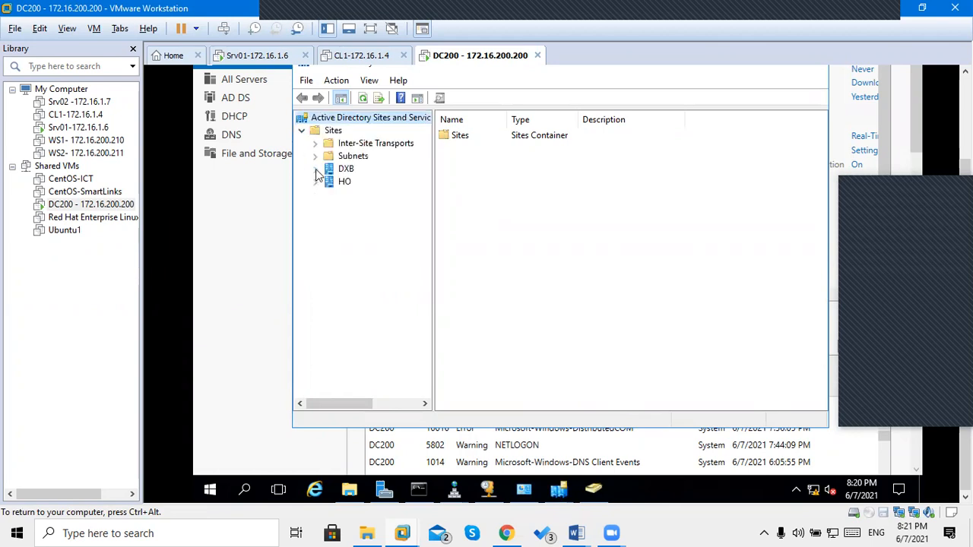
pyautogui.click(315, 169)
pyautogui.click(315, 195)
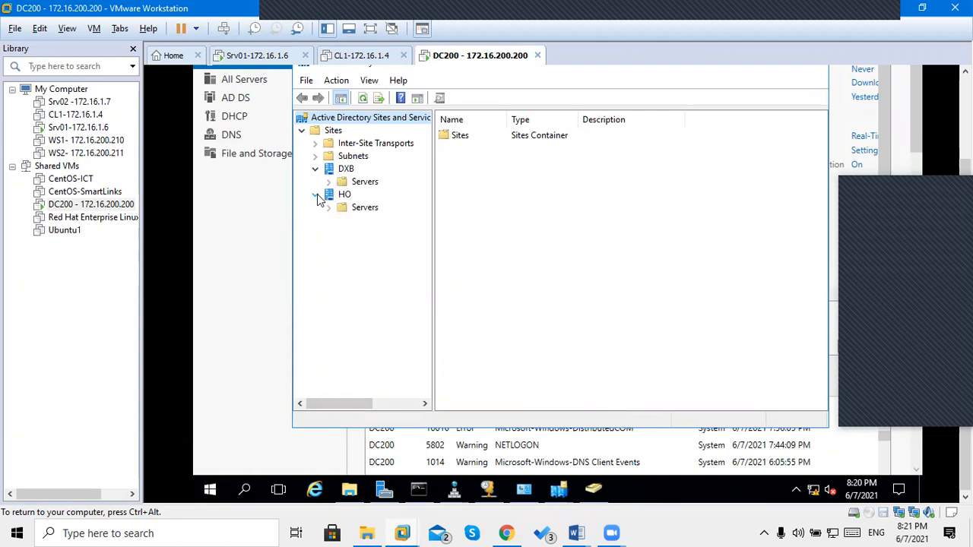
pyautogui.click(329, 183)
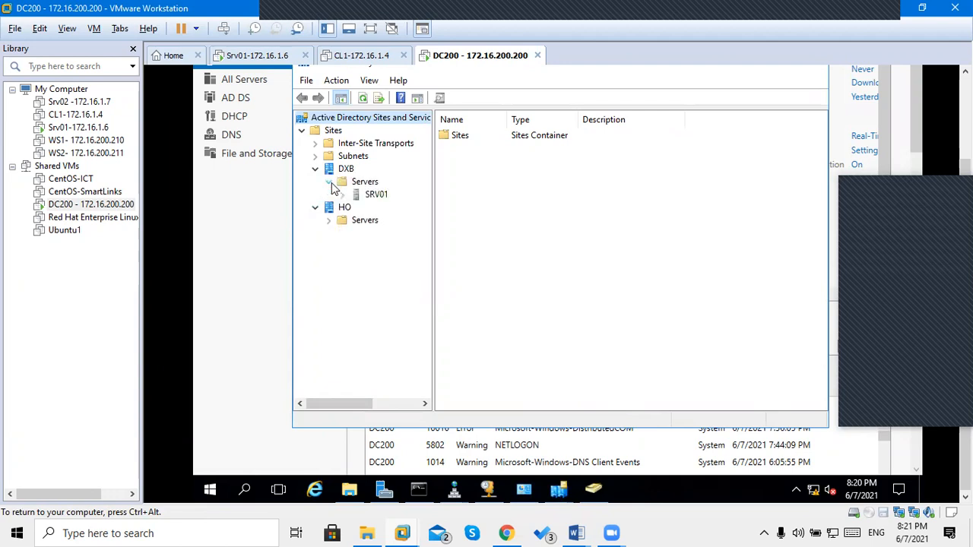
pyautogui.click(342, 195)
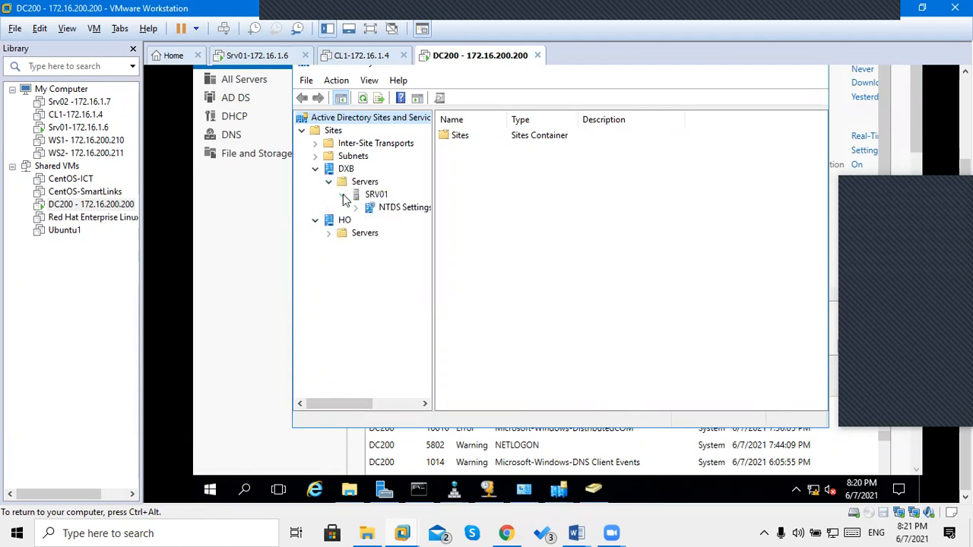
pyautogui.click(377, 205)
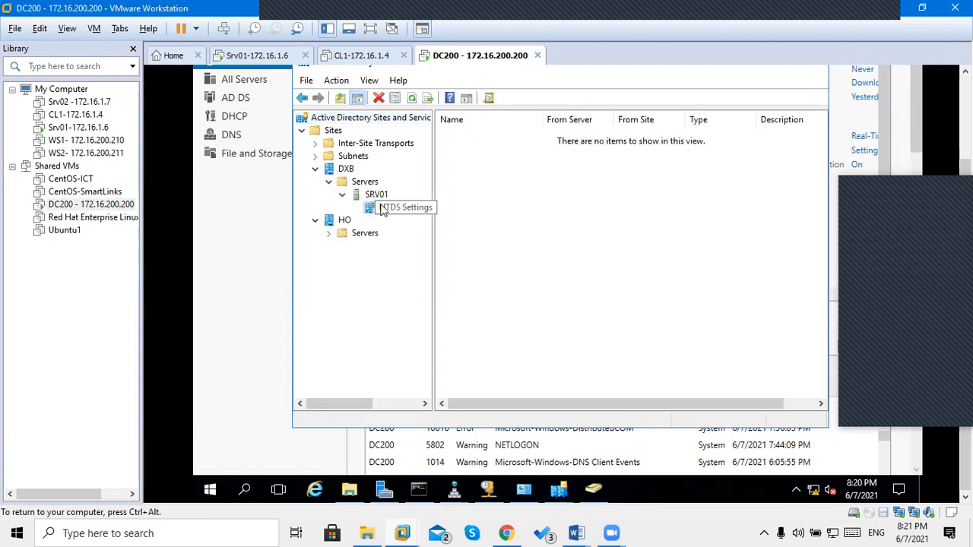
pyautogui.click(329, 234)
pyautogui.click(356, 249)
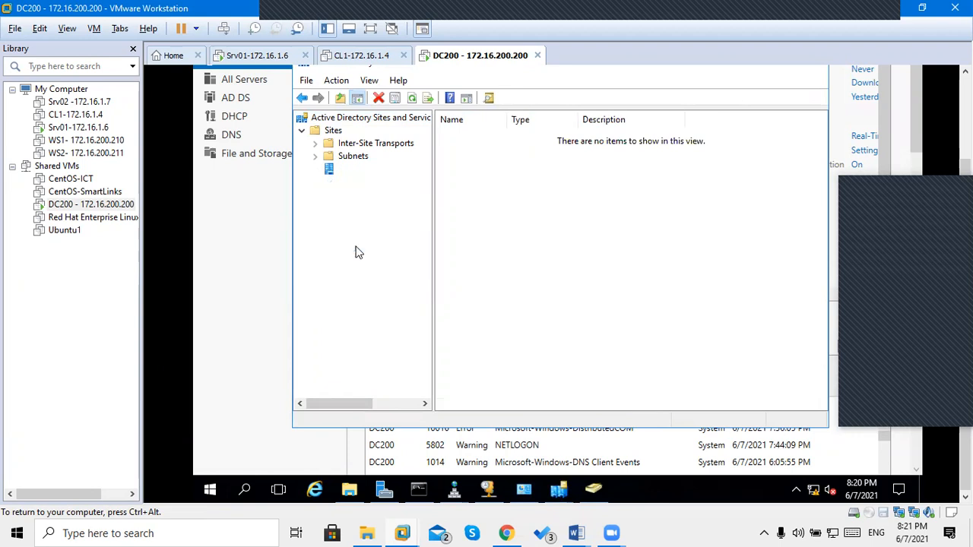
pyautogui.click(342, 247)
pyautogui.click(386, 267)
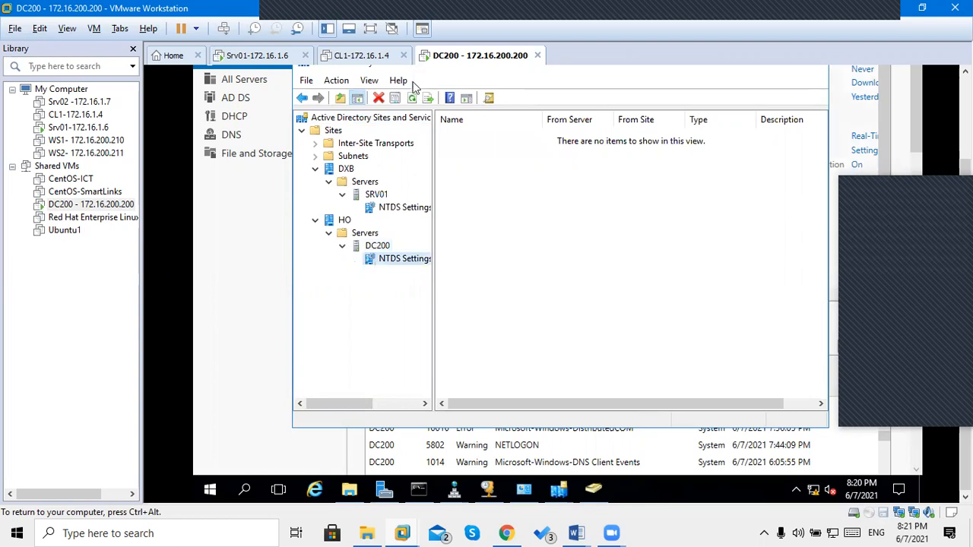
pyautogui.click(413, 100)
pyautogui.hotkey('ctrl', 'alt')
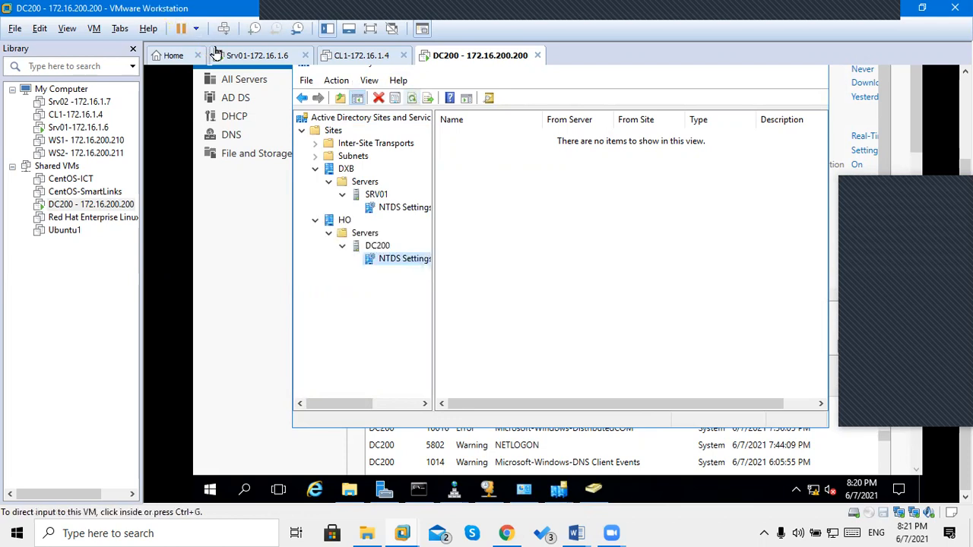
pyautogui.click(229, 55)
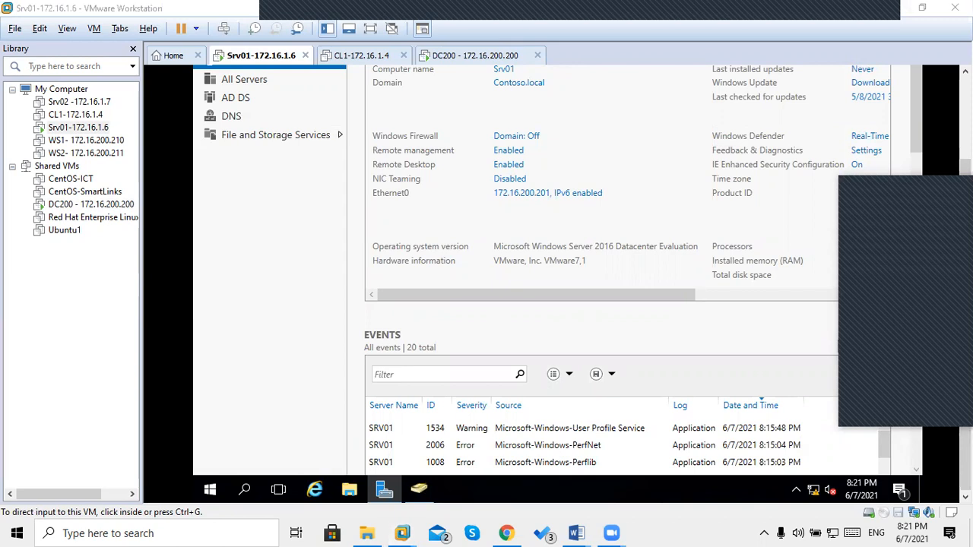
# On Srv01, launch Active Directory Sites and Services from the Tools menu.
pyautogui.moveTo(965, 304); pyautogui.dragTo(966, 217)
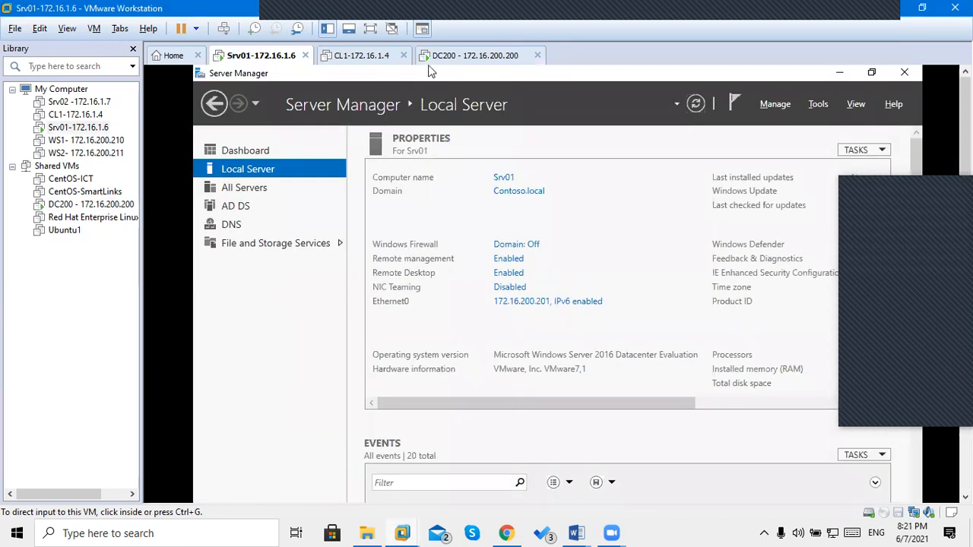
pyautogui.click(430, 71)
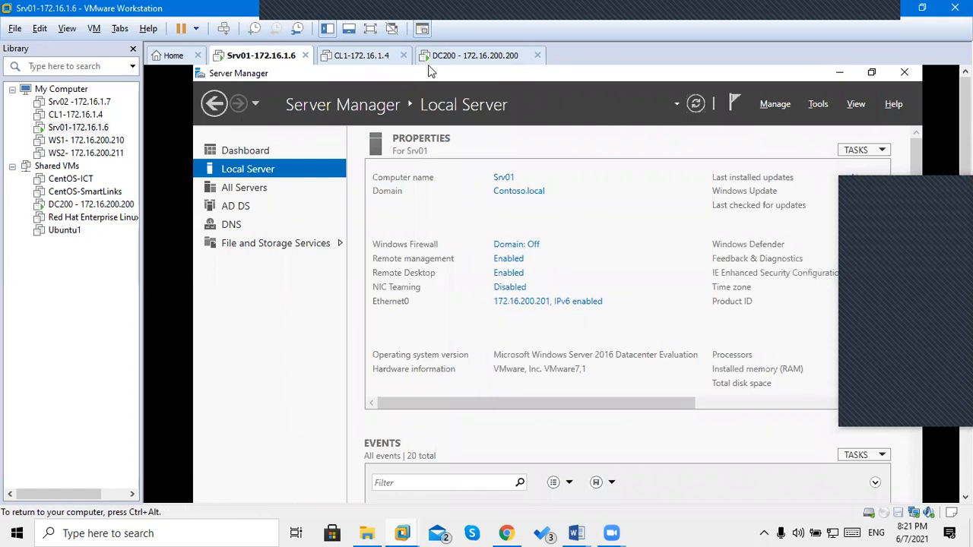
pyautogui.click(818, 107)
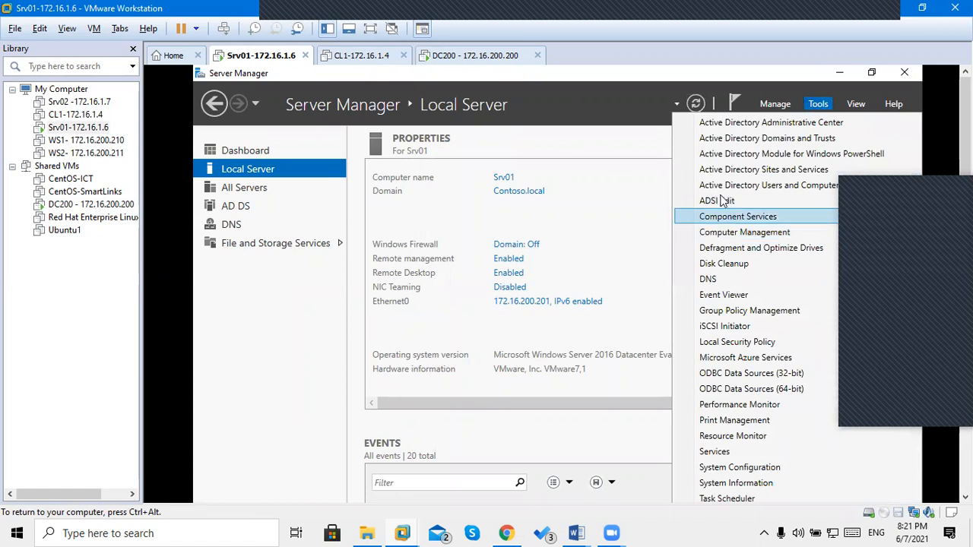
pyautogui.click(742, 170)
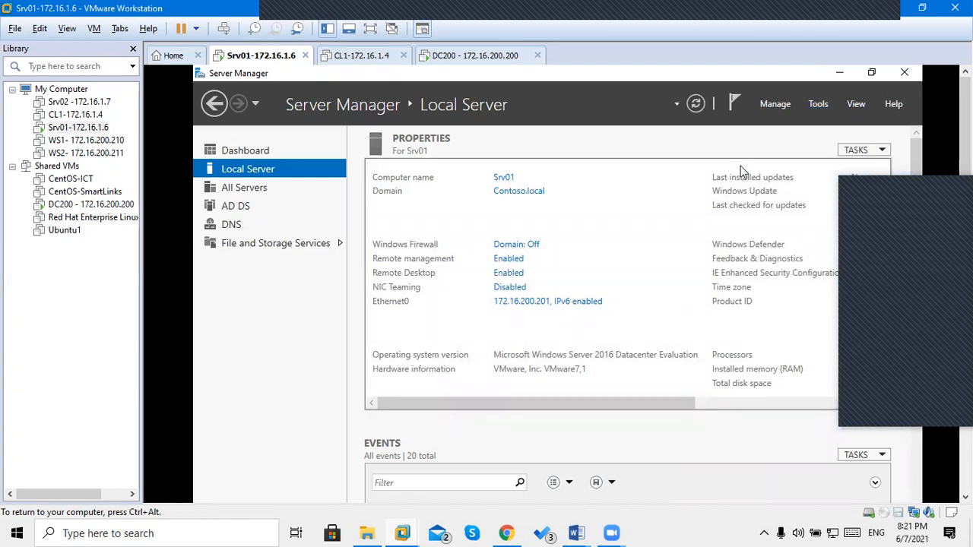
pyautogui.hotkey('ctrl', 'alt')
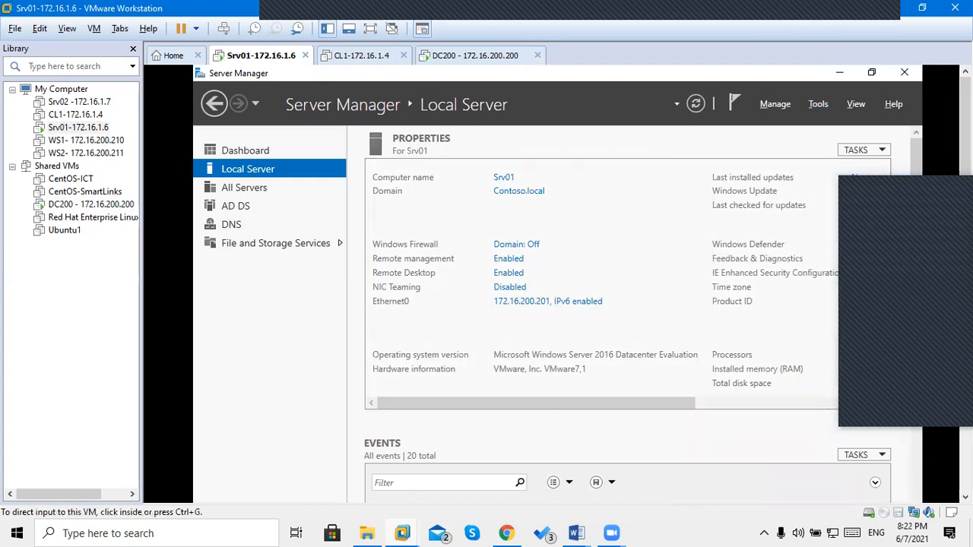
# Retry Sites and Services from Tools, refresh Srv01's local server details, and switch back to DC200.
pyautogui.scroll(-3, 311, 393)
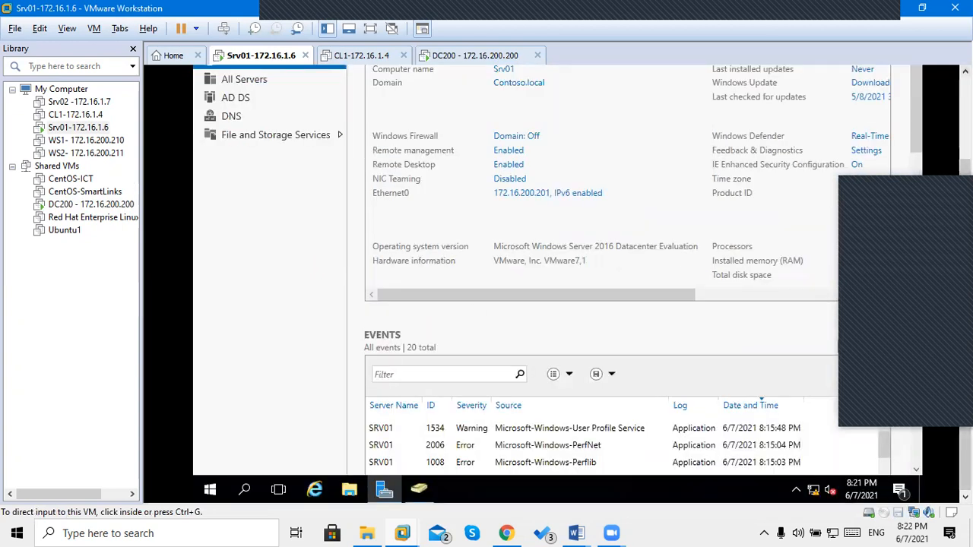
pyautogui.moveTo(966, 319); pyautogui.dragTo(966, 228)
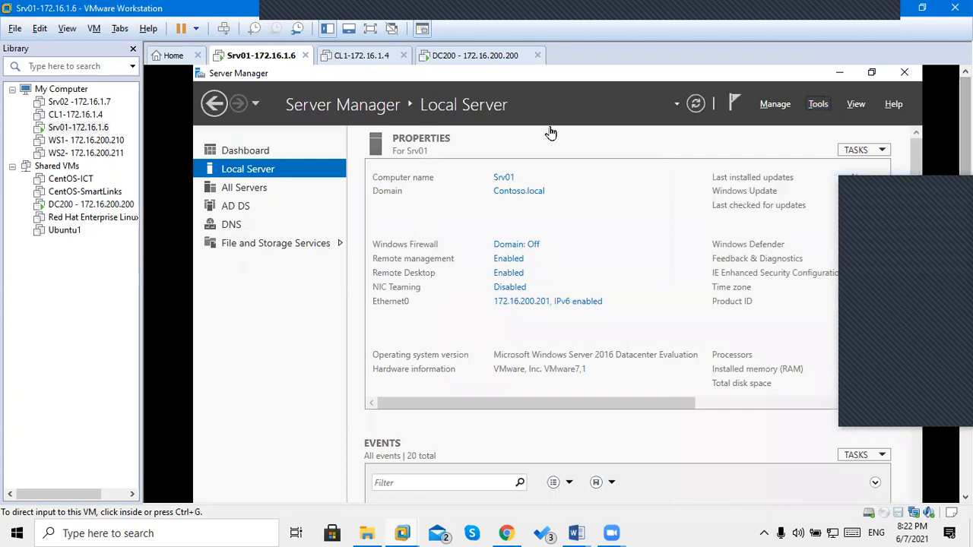
pyautogui.click(818, 104)
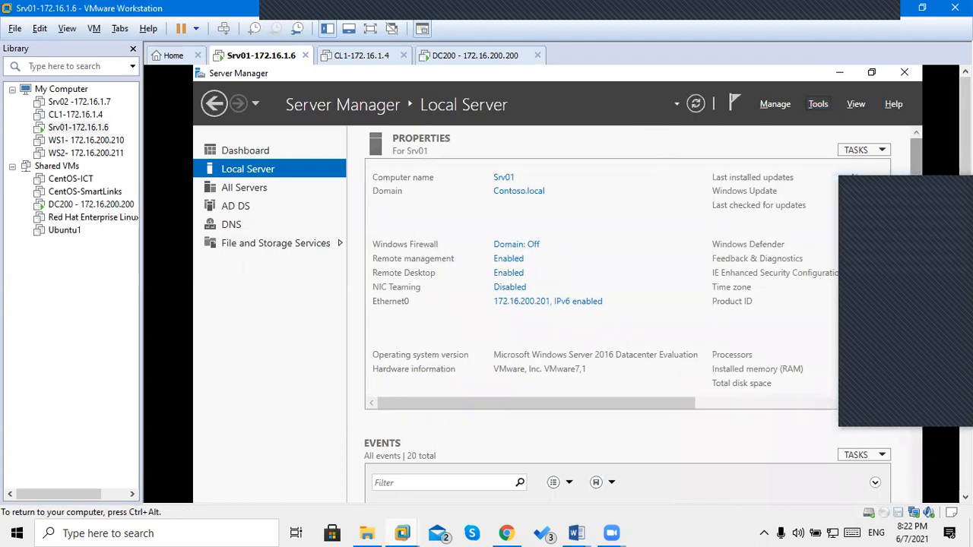
pyautogui.click(818, 104)
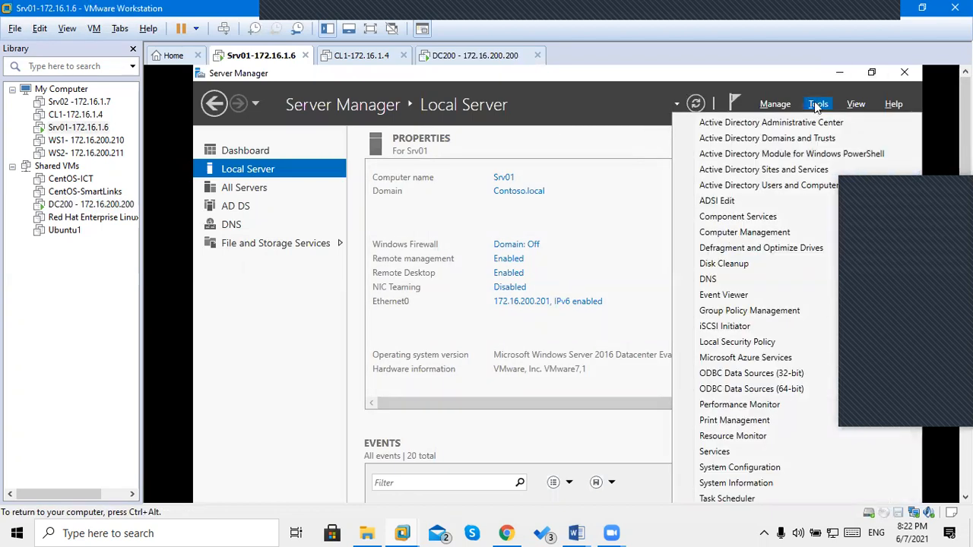
pyautogui.click(736, 172)
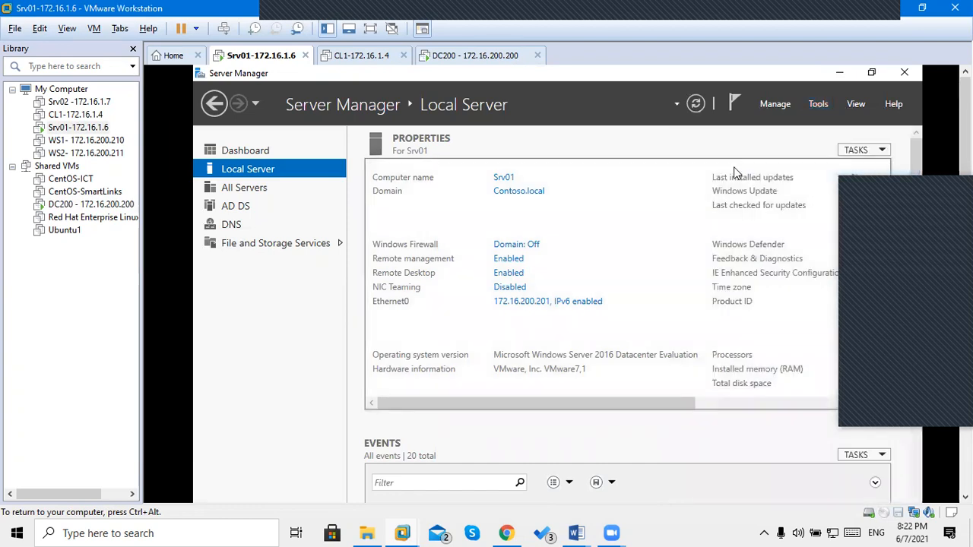
pyautogui.click(696, 104)
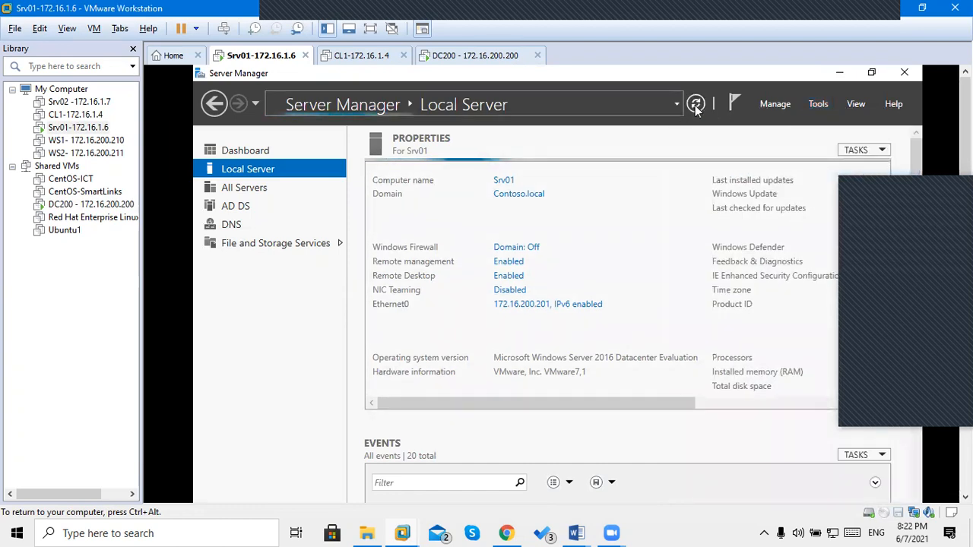
pyautogui.click(453, 57)
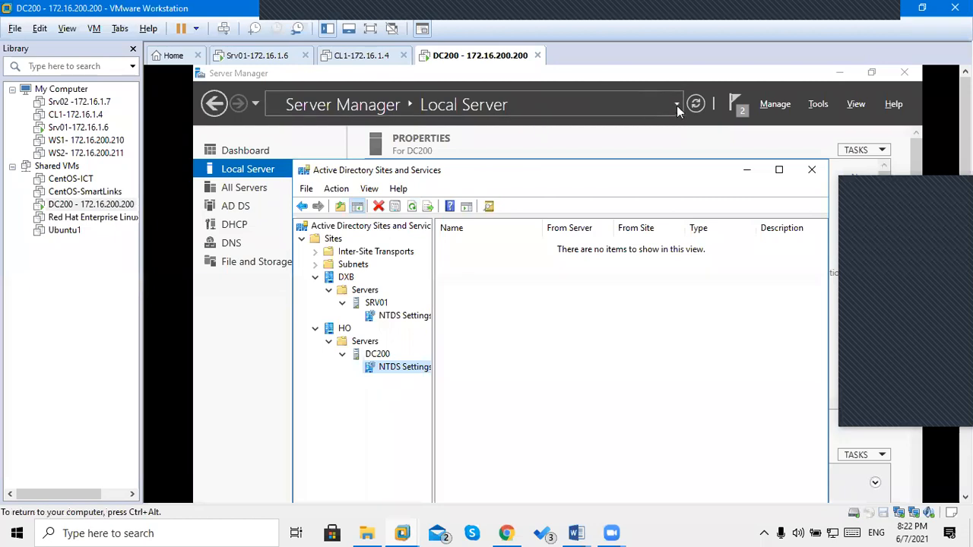
# Refresh DC200's Server Manager and bring back Active Directory Users and Computers showing the helpdesk user.
pyautogui.click(697, 107)
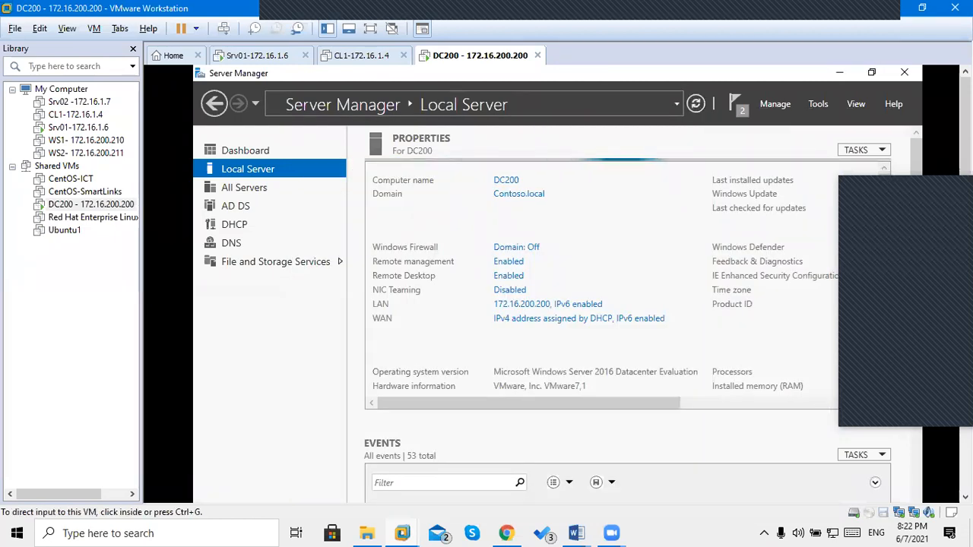
pyautogui.moveTo(965, 334); pyautogui.dragTo(966, 417)
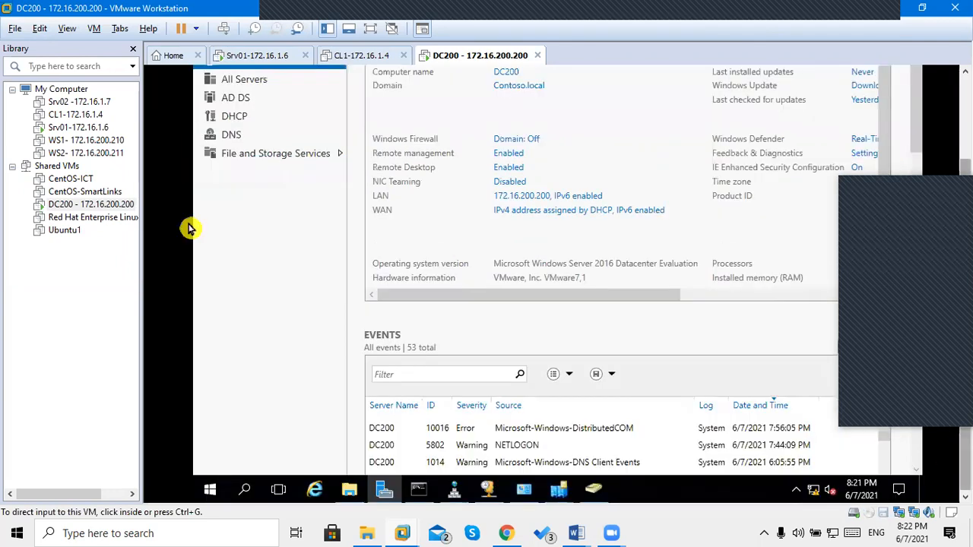
pyautogui.click(272, 254)
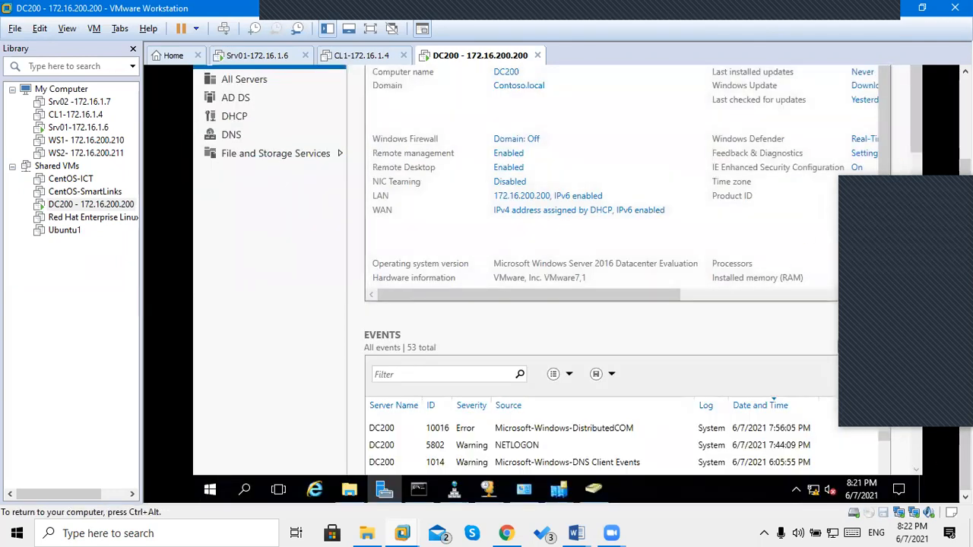
pyautogui.click(597, 489)
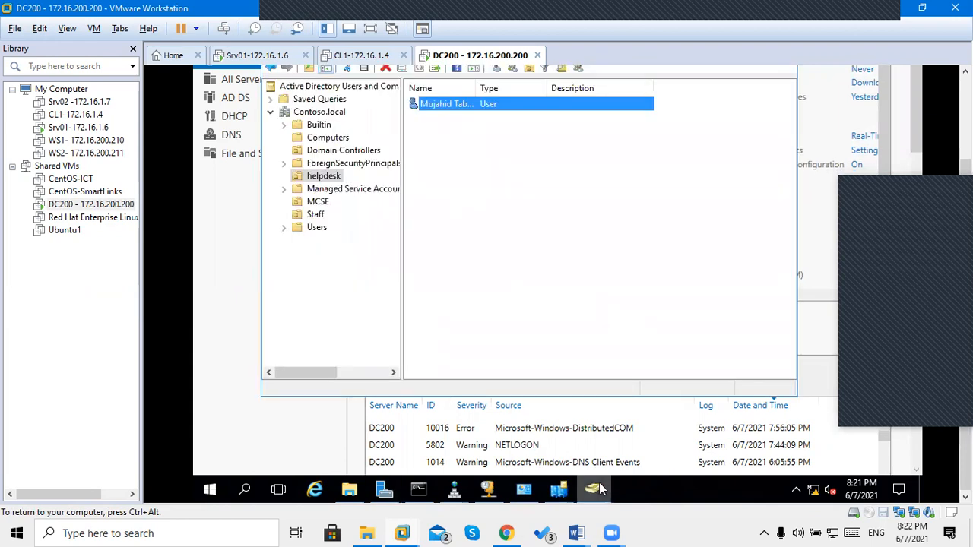
pyautogui.hotkey('ctrl', 'alt')
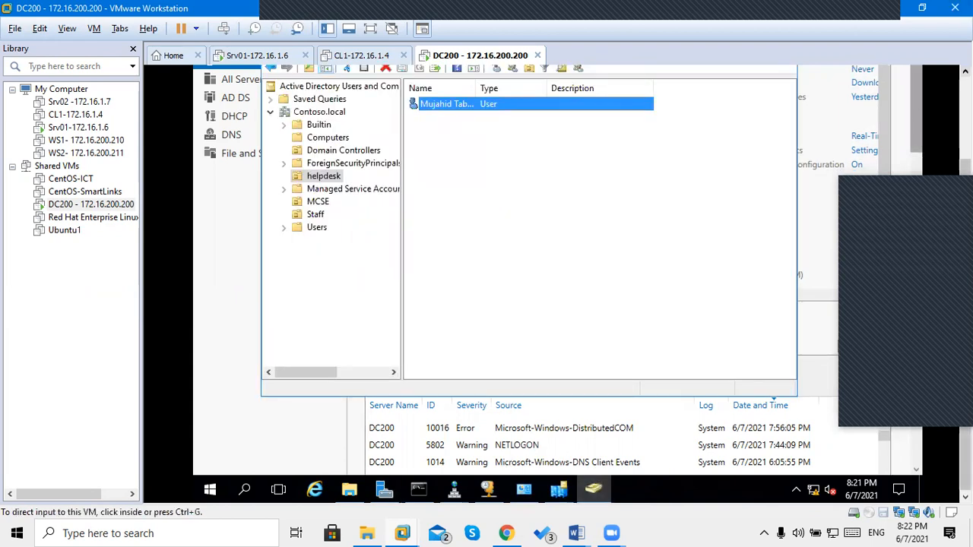
pyautogui.click(494, 277)
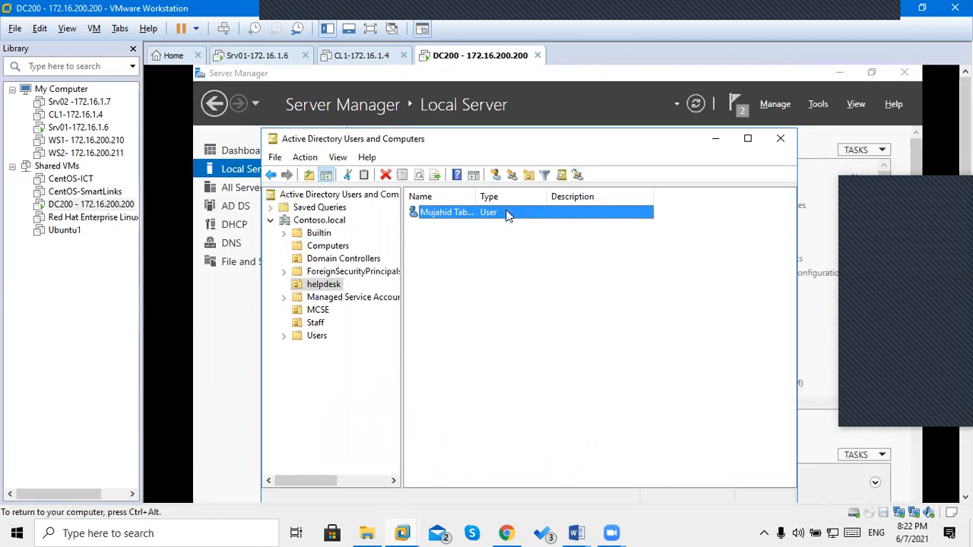
pyautogui.doubleClick(456, 215)
pyautogui.rightClick(491, 294)
pyautogui.click(531, 393)
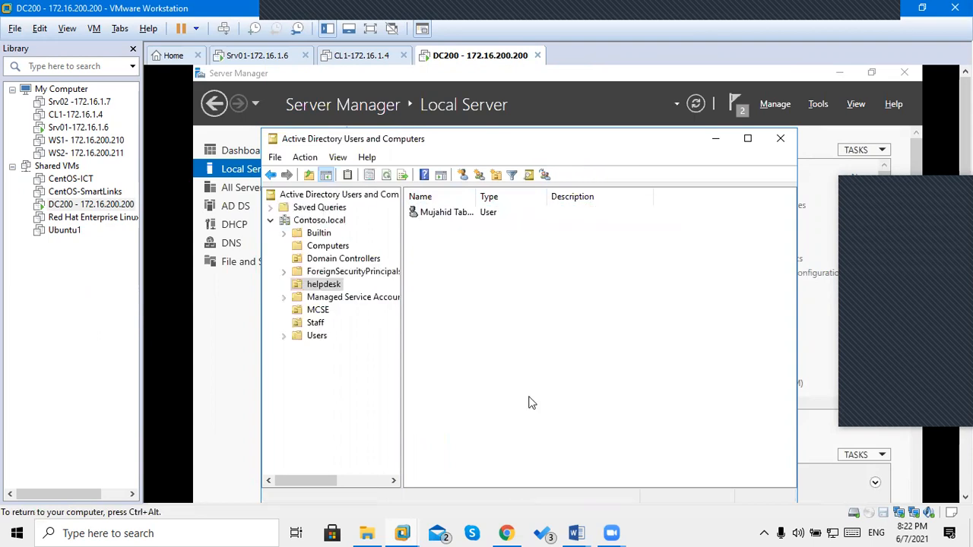
pyautogui.doubleClick(446, 215)
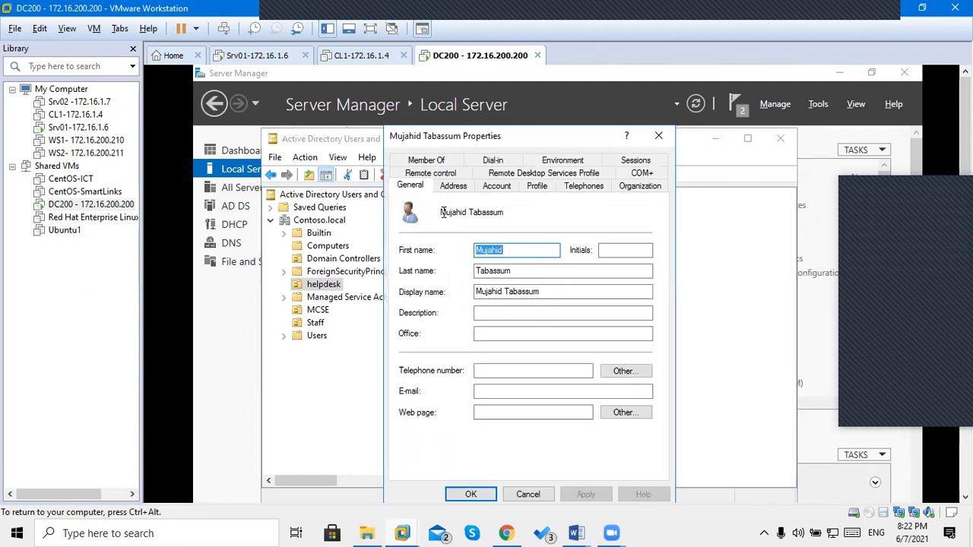
pyautogui.click(656, 136)
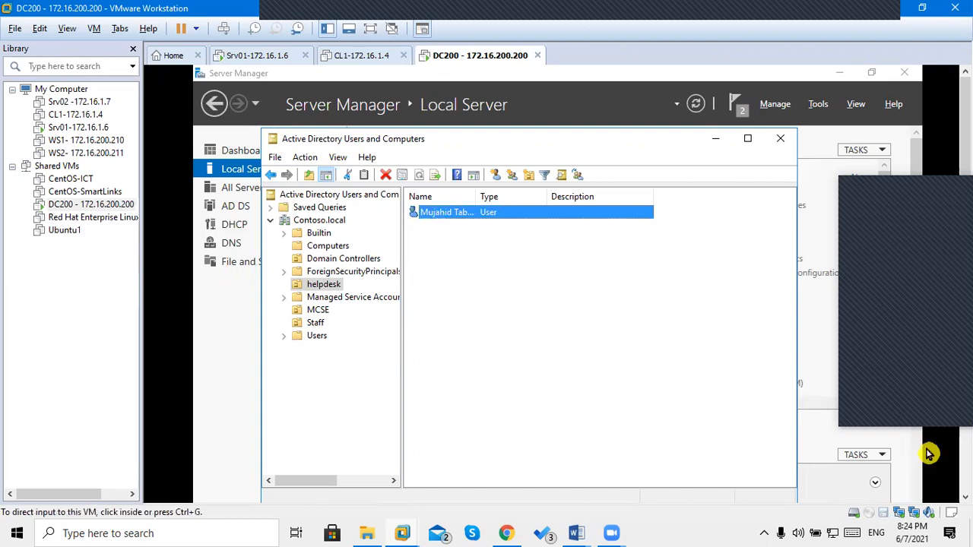
pyautogui.moveTo(965, 296); pyautogui.dragTo(965, 380)
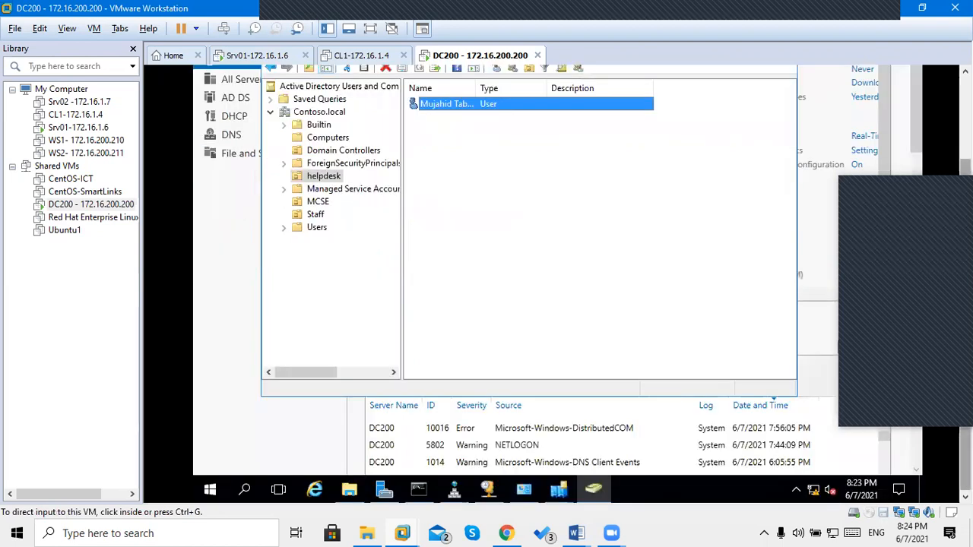
pyautogui.click(508, 207)
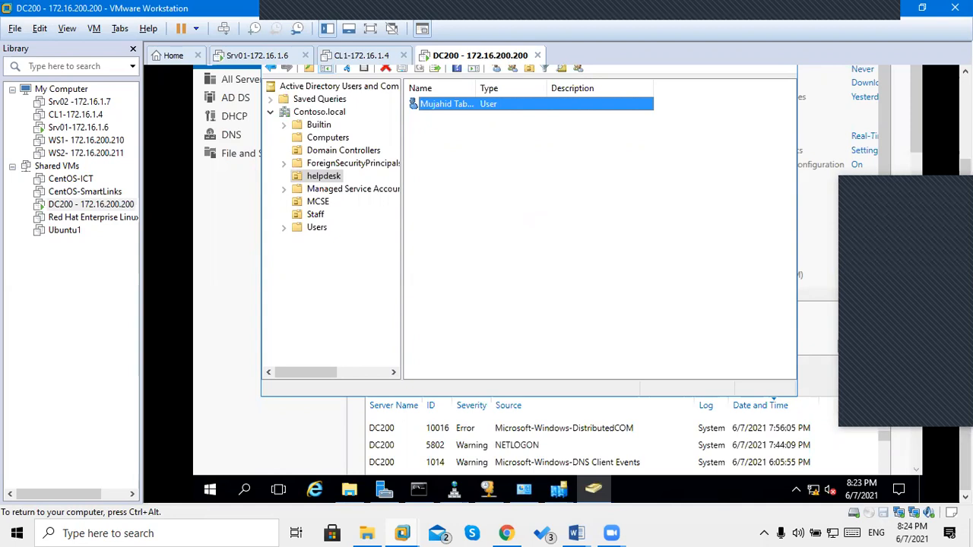
pyautogui.hotkey('ctrl', 'alt')
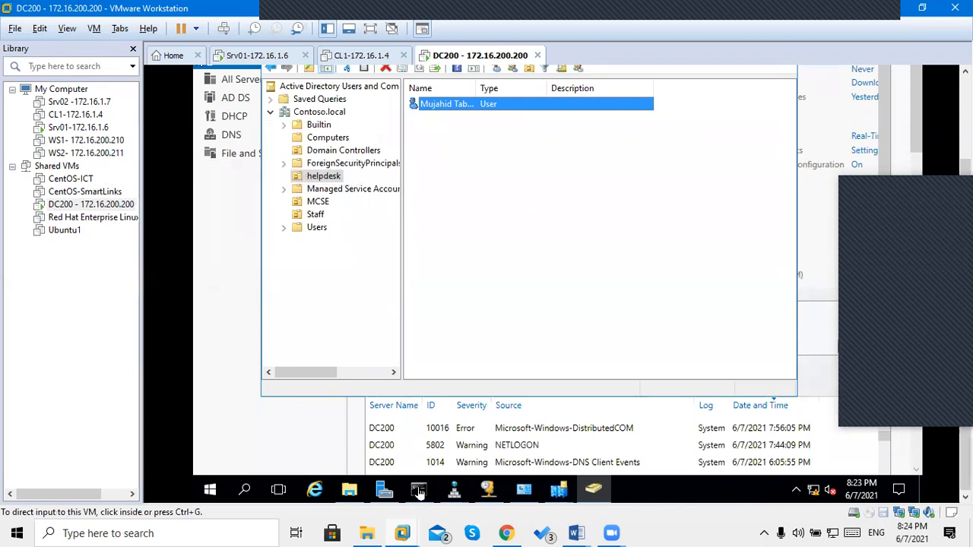
pyautogui.hotkey('ctrl', 'g')
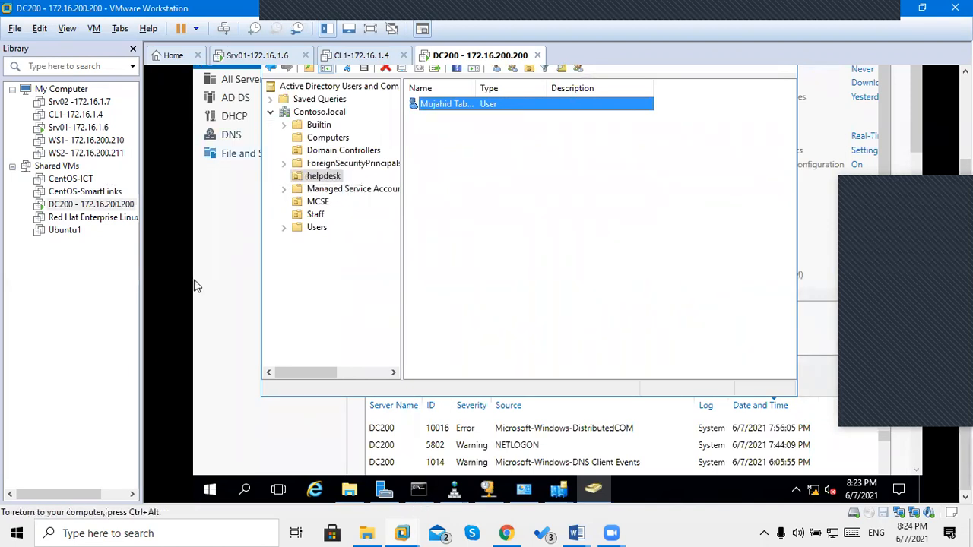
# Bring DC200's Command Prompt forward and open its console Properties from the system menu.
pyautogui.click(424, 494)
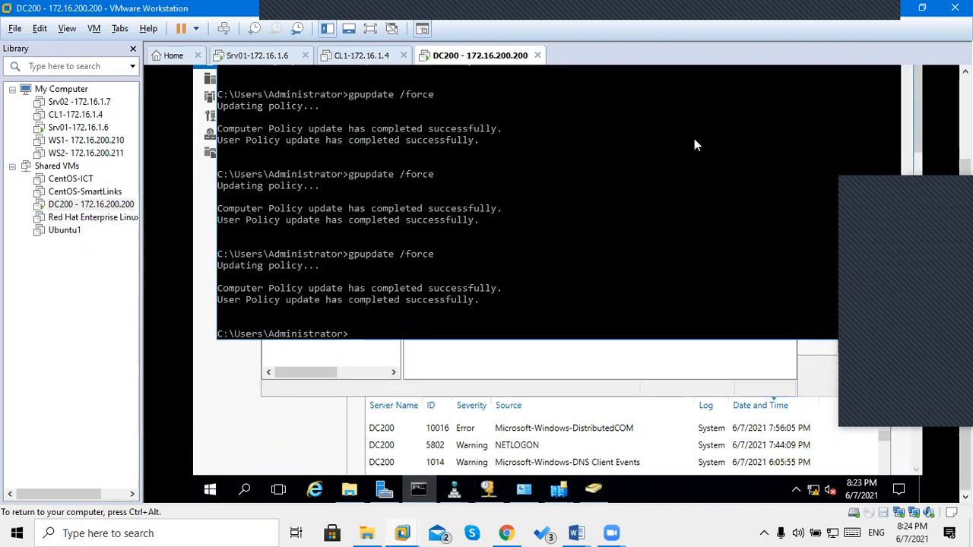
pyautogui.moveTo(965, 168); pyautogui.dragTo(966, 86)
pyautogui.click(376, 212)
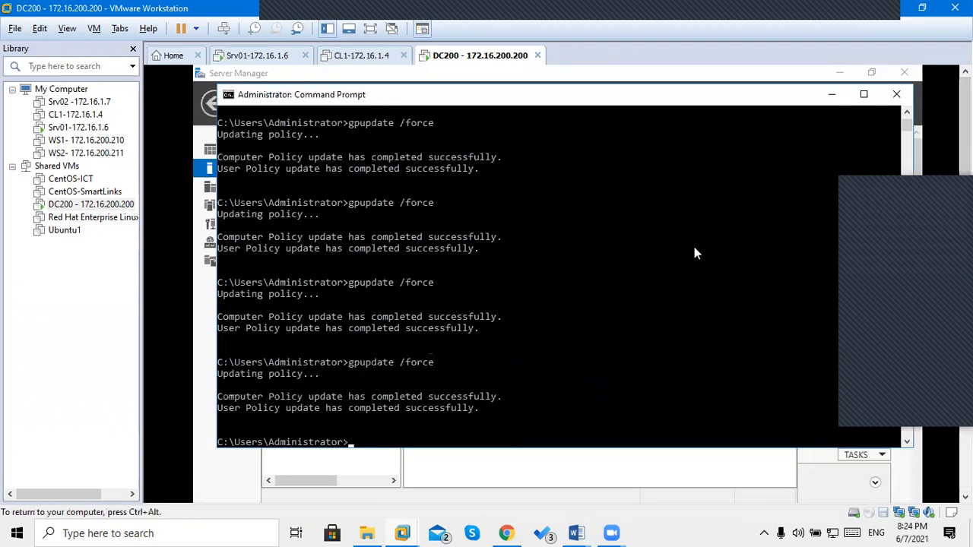
pyautogui.click(229, 95)
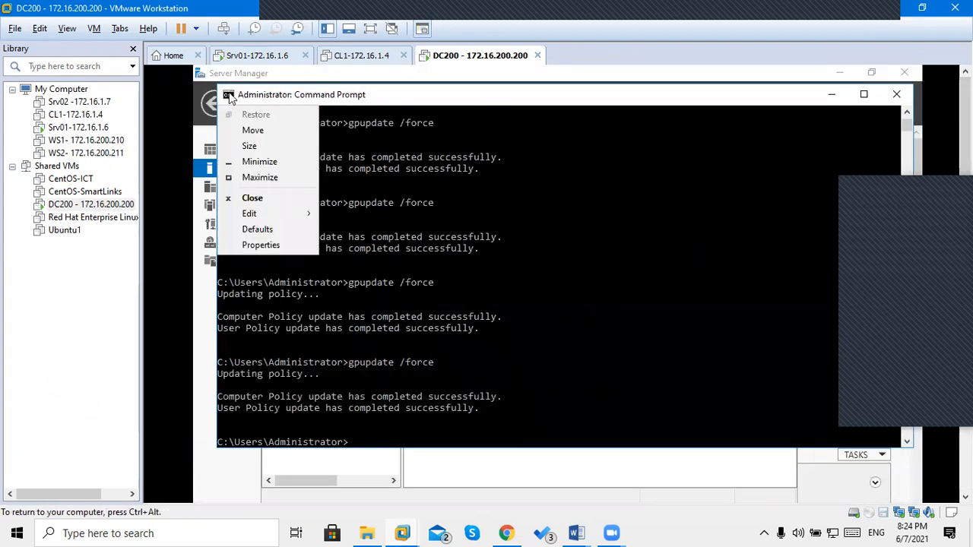
pyautogui.click(288, 242)
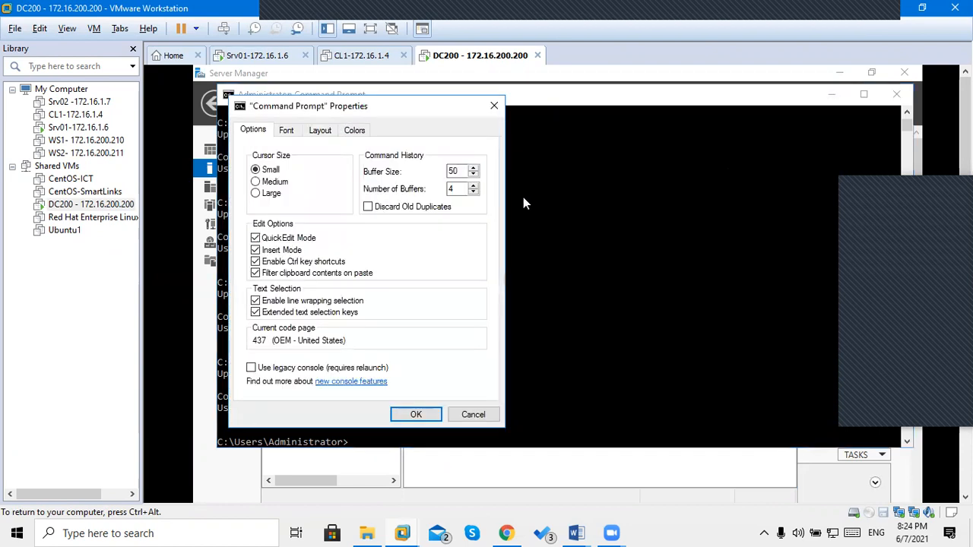
# Set the Command Prompt font size to 24 and dismiss the shortcut update error.
pyautogui.click(286, 130)
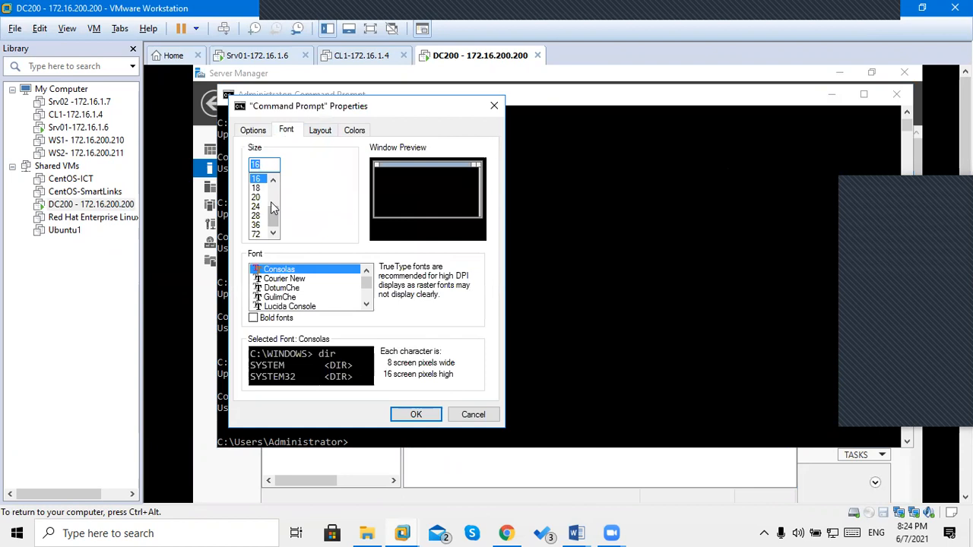
pyautogui.click(256, 224)
pyautogui.click(256, 216)
pyautogui.click(257, 206)
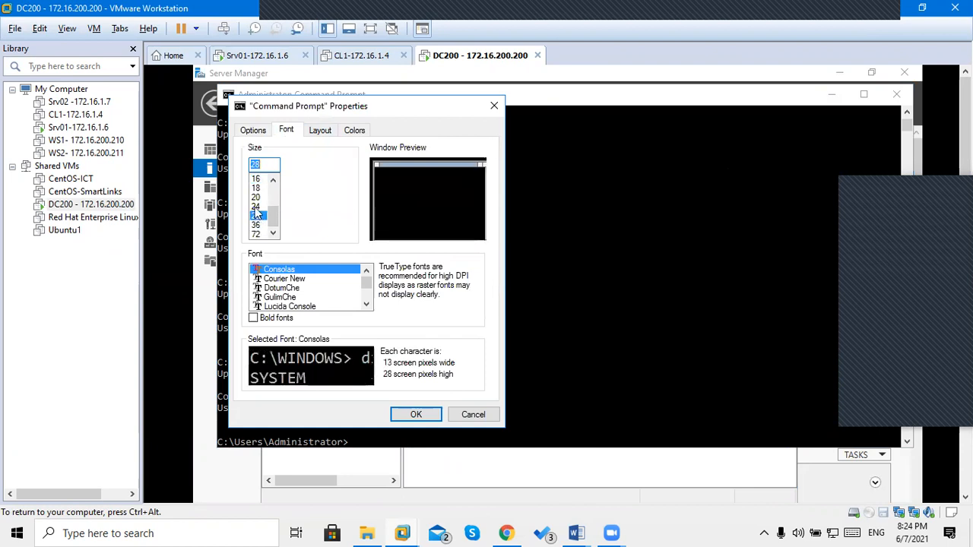
pyautogui.click(414, 412)
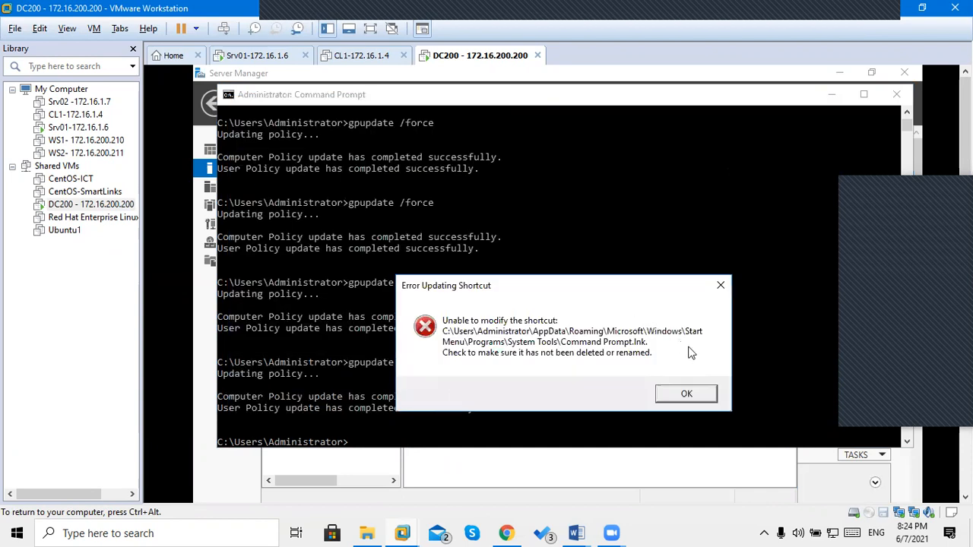
pyautogui.click(682, 396)
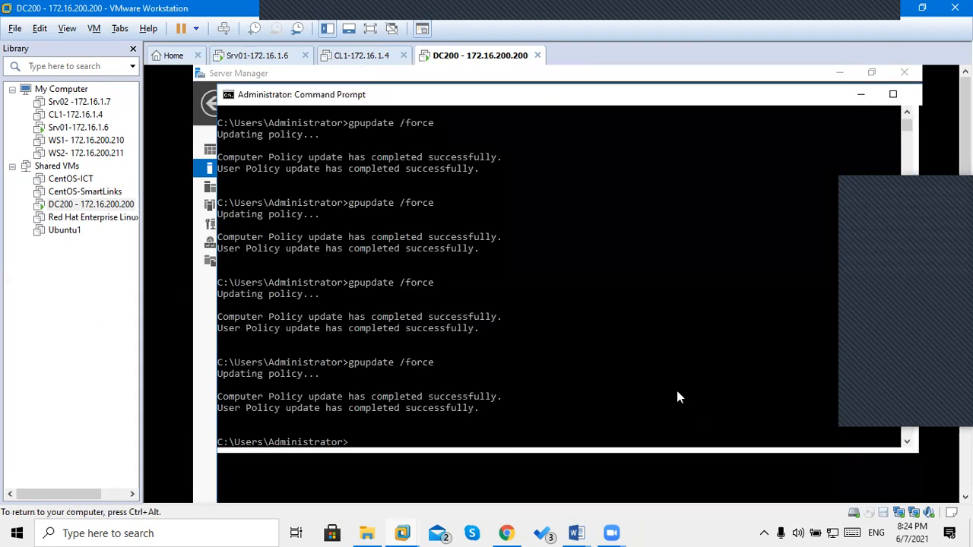
pyautogui.click(677, 391)
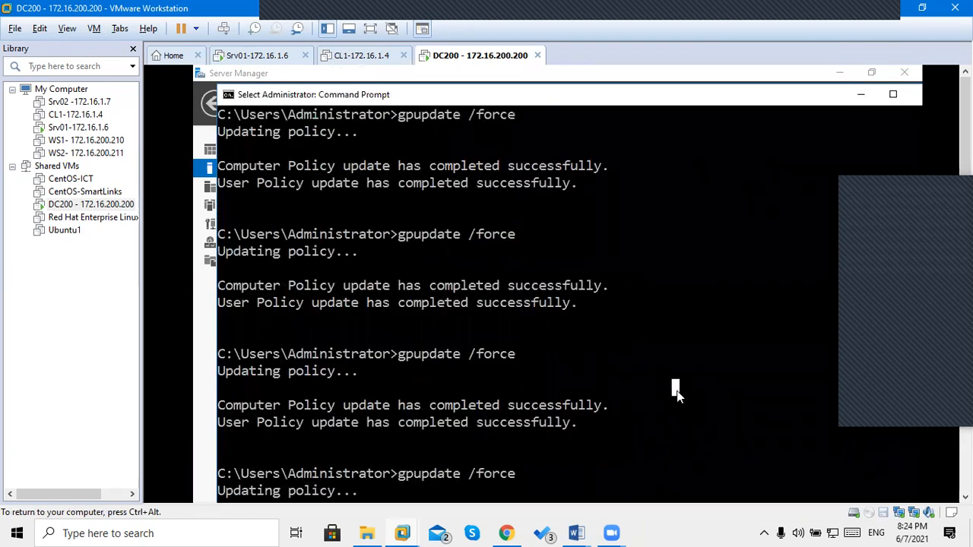
# Clear the console with cls, start ntdsutil and list its available commands.
pyautogui.press('Return')
pyautogui.press('Return')
pyautogui.press('Return')
pyautogui.press('Return')
pyautogui.press('Return')
pyautogui.press('Return')
pyautogui.write('cls')
pyautogui.press('Return')
pyautogui.write('nt')
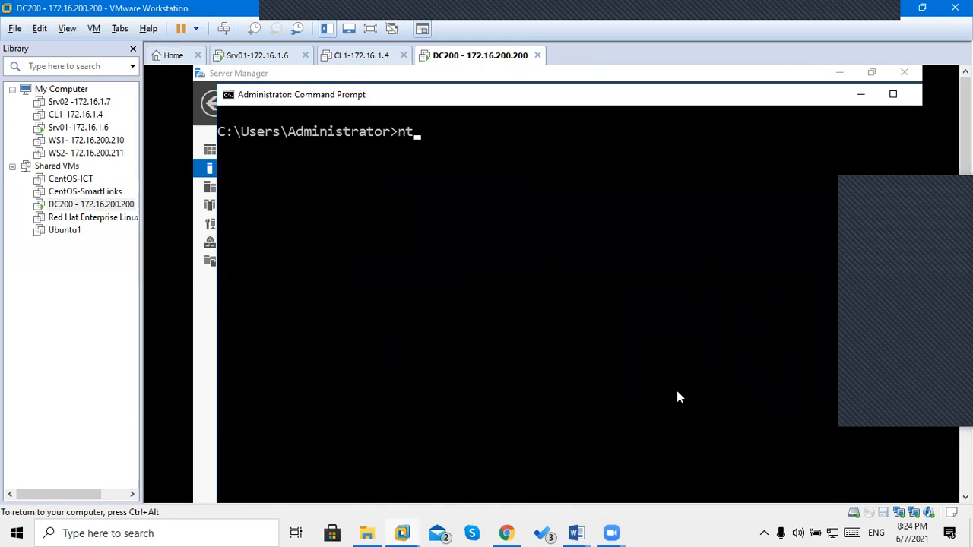
pyautogui.write('dsutil')
pyautogui.press('Return')
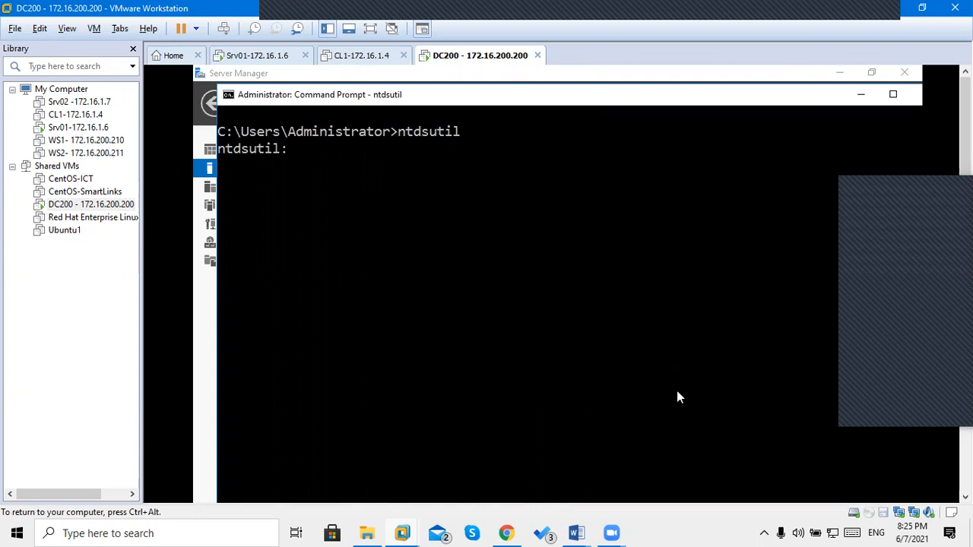
pyautogui.press('Return')
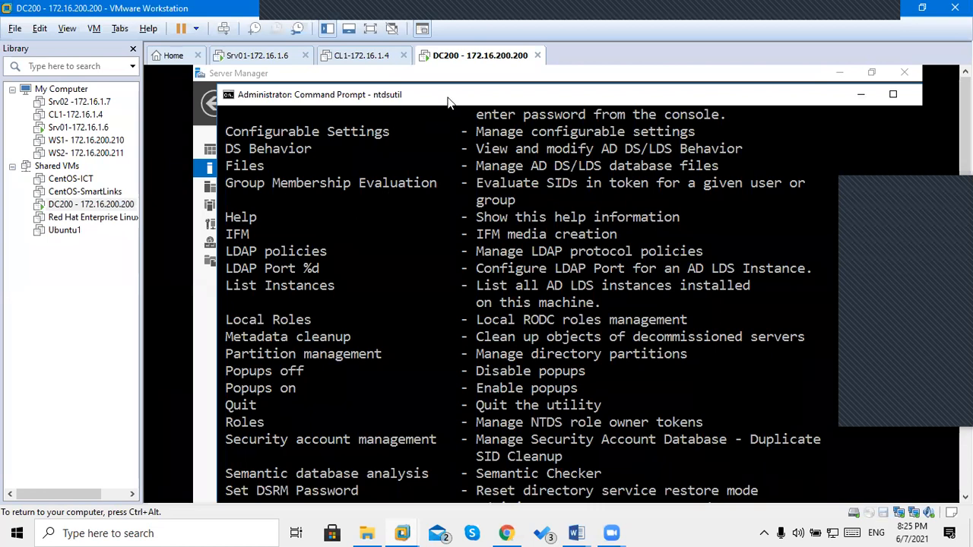
# Highlight the IFM media creation entry in ntdsutil's help output, then clear the highlight.
pyautogui.moveTo(448, 98); pyautogui.dragTo(417, 104)
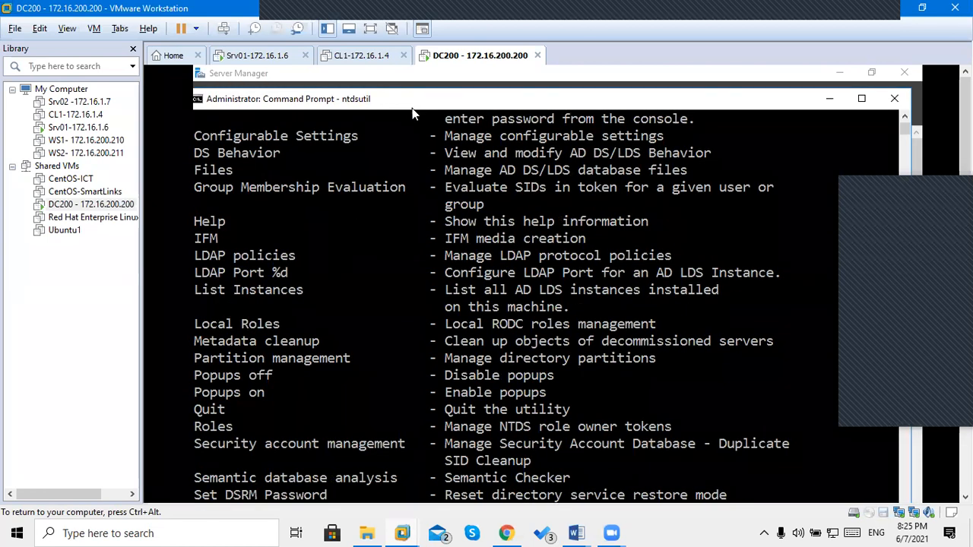
pyautogui.moveTo(196, 242); pyautogui.dragTo(542, 243)
pyautogui.moveTo(601, 240); pyautogui.dragTo(575, 241)
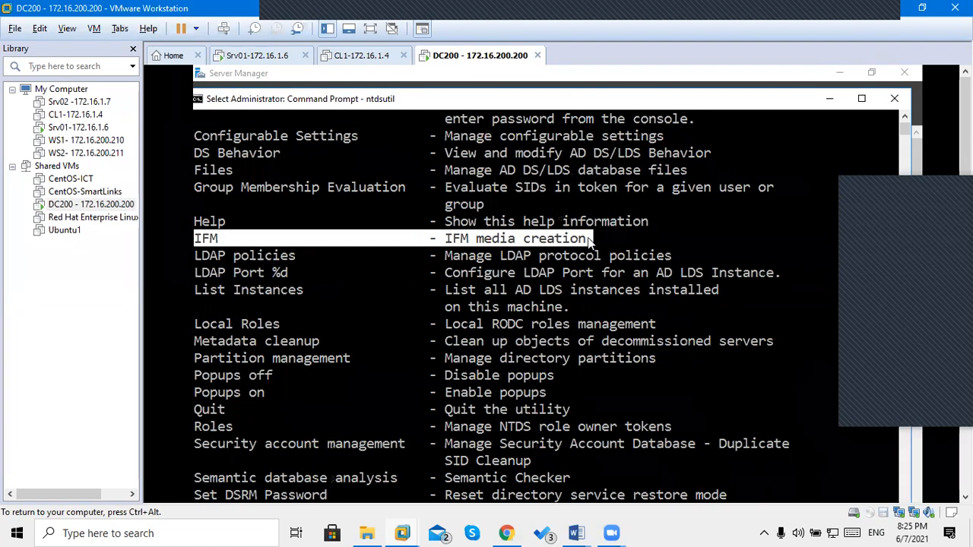
pyautogui.moveTo(537, 105); pyautogui.dragTo(549, 85)
pyautogui.click(697, 373)
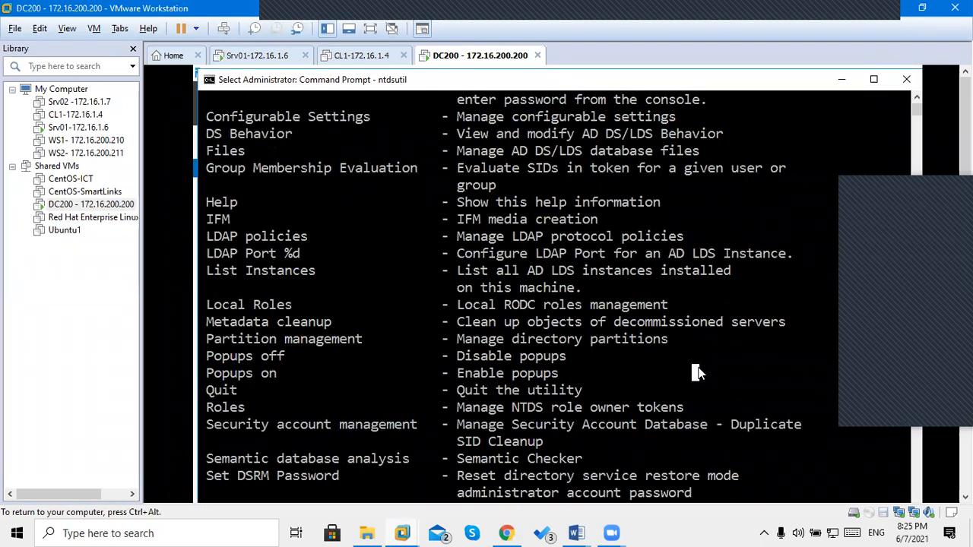
pyautogui.scroll(-1, 697, 373)
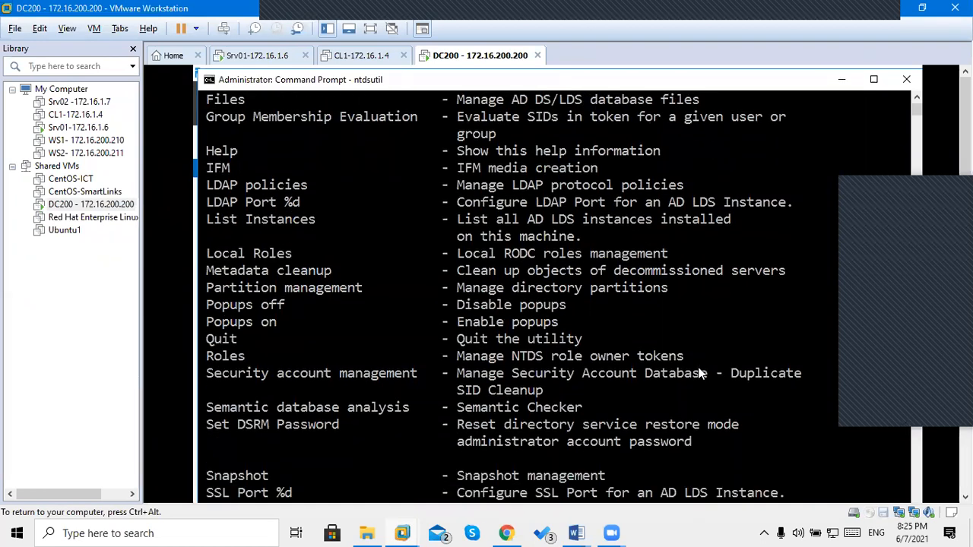
# Submit a stray 'c' at the ntdsutil prompt and resize the console window.
pyautogui.press('Return')
pyautogui.press('Return')
pyautogui.press('Return')
pyautogui.write('c')
pyautogui.press('Return')
pyautogui.press('Return')
pyautogui.press('Return')
pyautogui.press('Return')
pyautogui.press('Return')
pyautogui.press('Return')
pyautogui.press('Return')
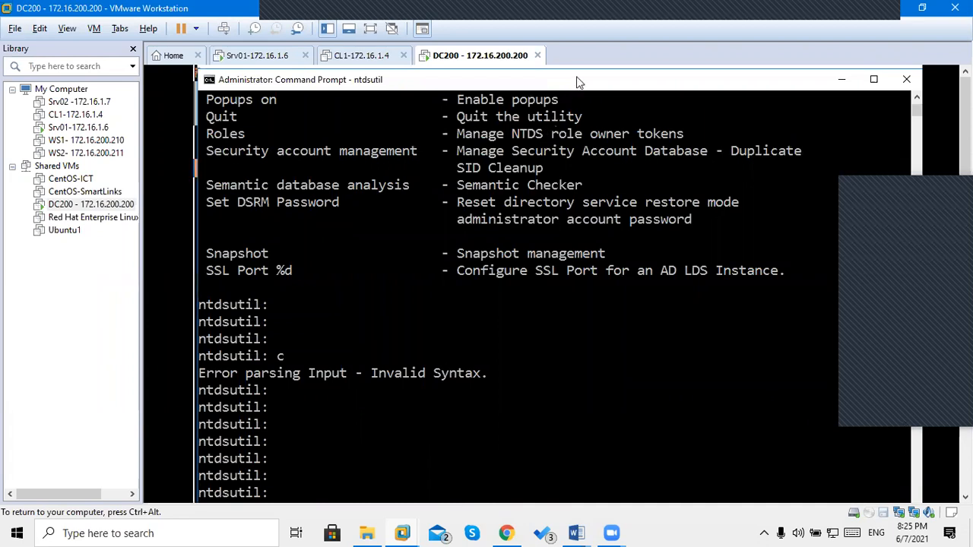
pyautogui.moveTo(574, 73); pyautogui.dragTo(577, 69)
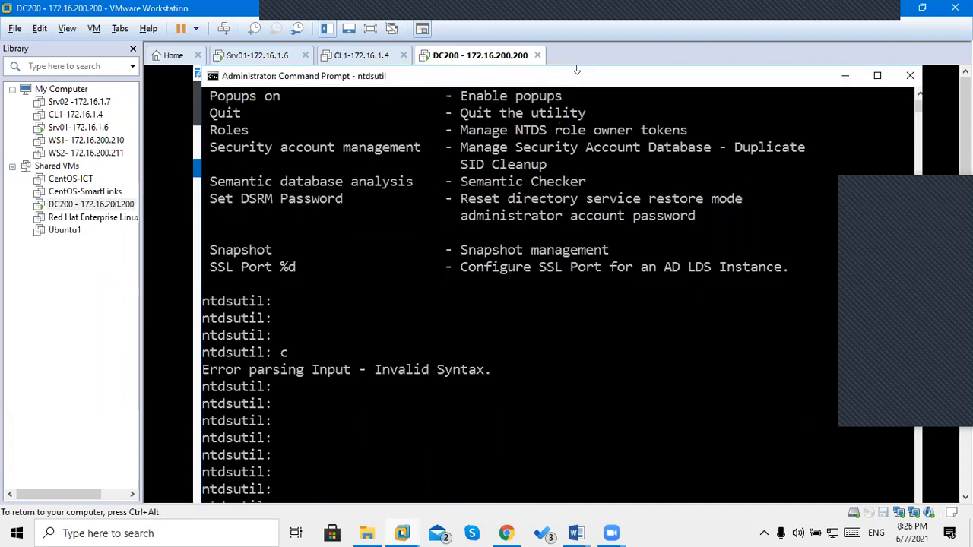
pyautogui.moveTo(582, 68); pyautogui.dragTo(535, 127)
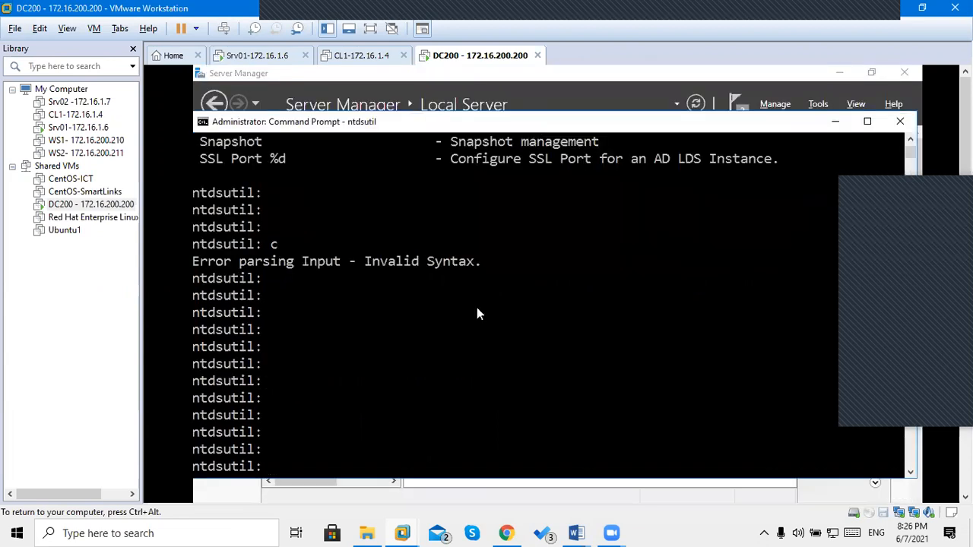
pyautogui.write('ifm')
pyautogui.press('Return')
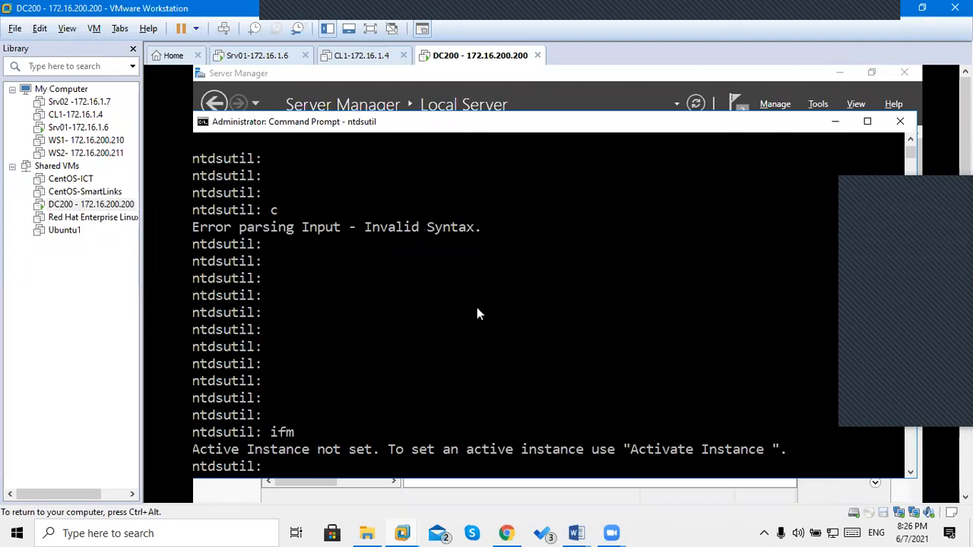
pyautogui.write('?')
pyautogui.press('Return')
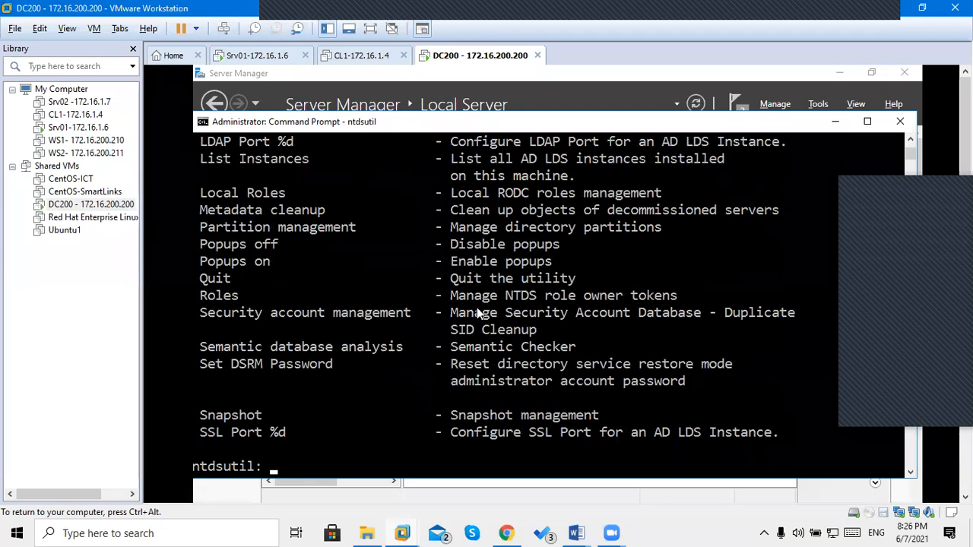
pyautogui.click(910, 142)
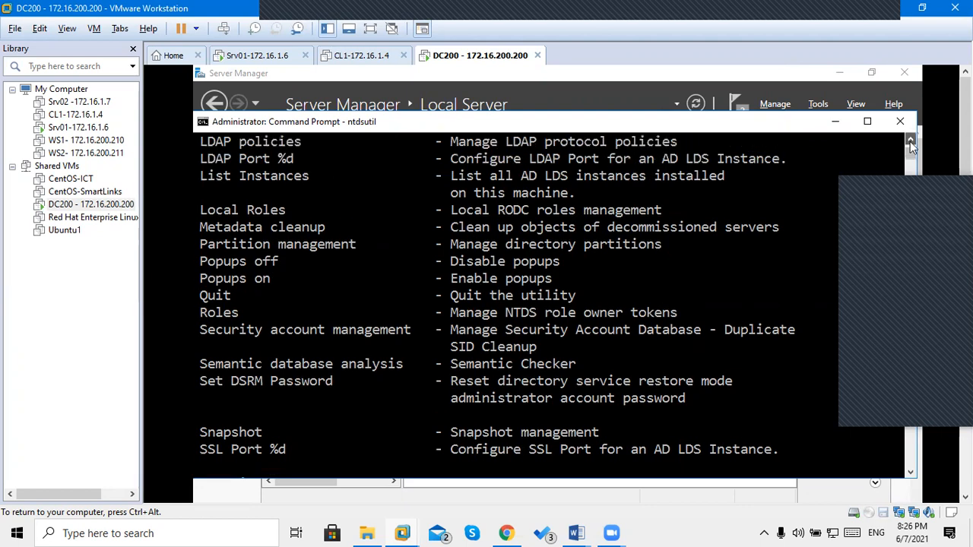
pyautogui.click(910, 141)
pyautogui.click(910, 140)
pyautogui.click(910, 140)
pyautogui.click(910, 141)
pyautogui.click(910, 141)
pyautogui.click(909, 141)
pyautogui.click(910, 140)
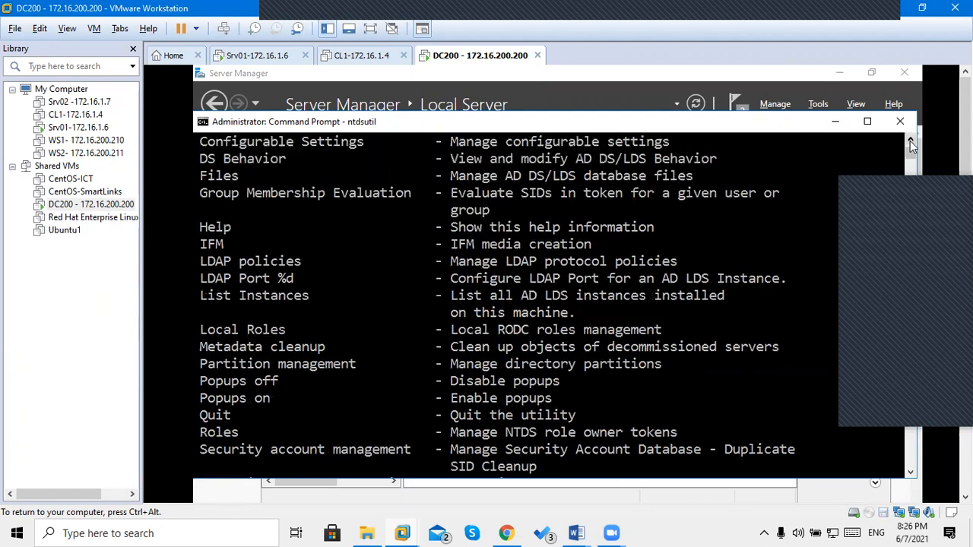
pyautogui.click(910, 141)
pyautogui.click(910, 140)
pyautogui.click(910, 140)
pyautogui.click(910, 141)
pyautogui.click(909, 141)
pyautogui.click(910, 141)
pyautogui.click(910, 140)
pyautogui.click(910, 140)
pyautogui.click(910, 141)
pyautogui.click(910, 141)
pyautogui.click(910, 140)
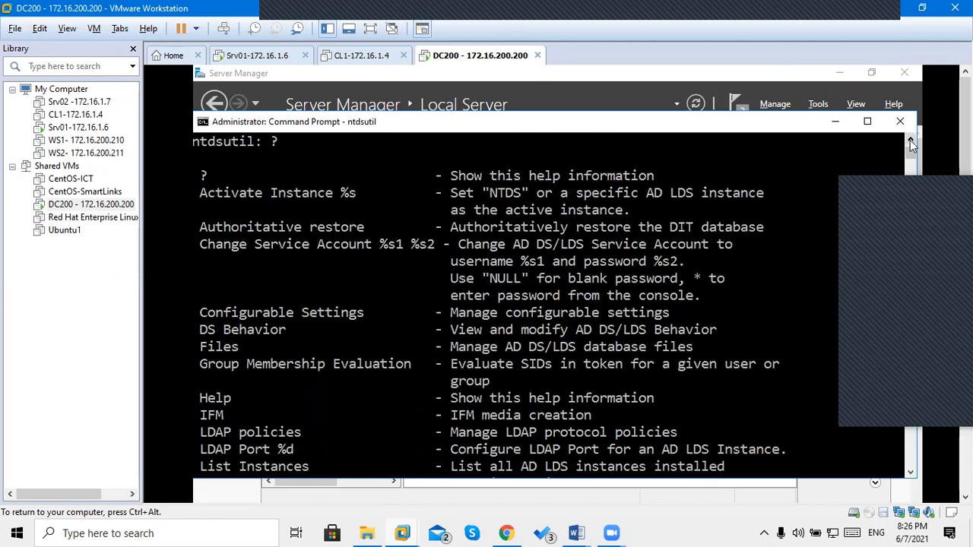
pyautogui.click(910, 140)
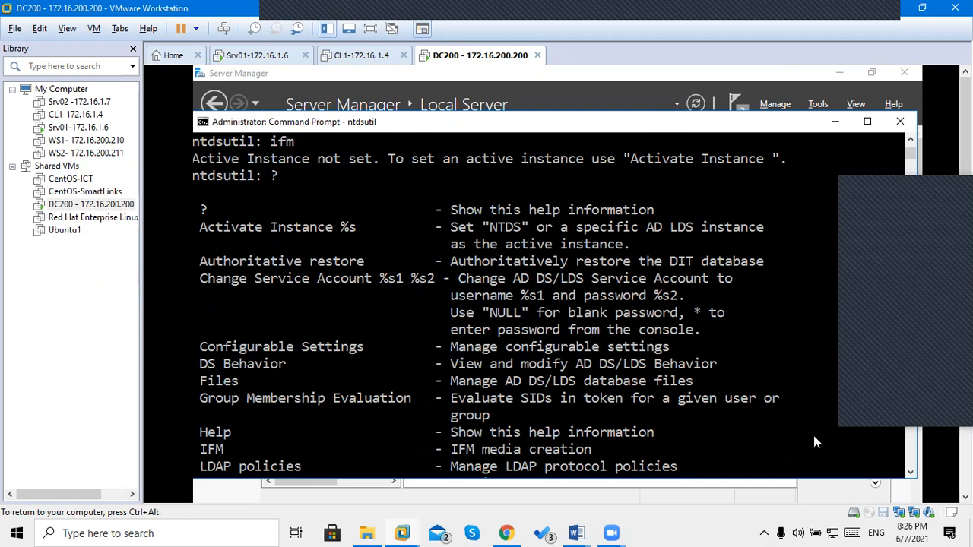
pyautogui.hotkey('ctrl', 'alt')
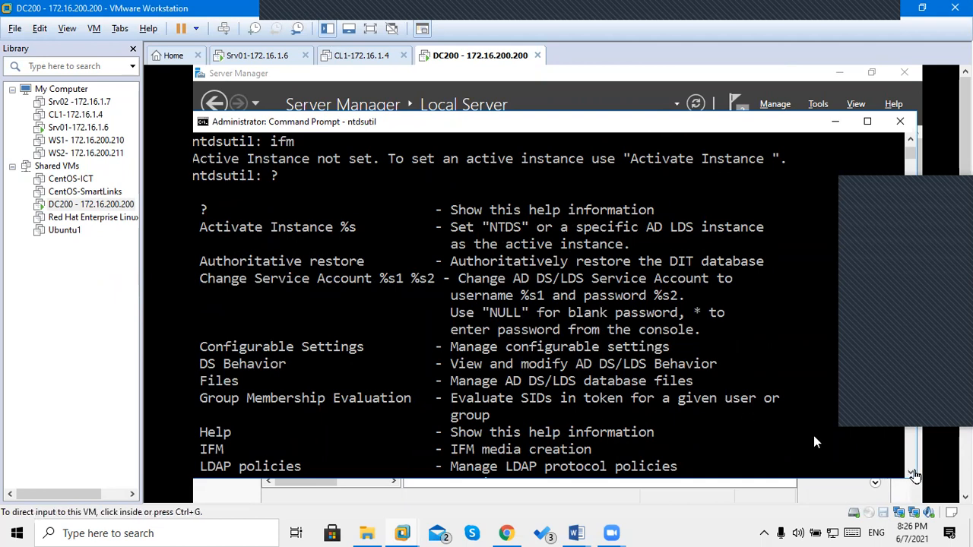
pyautogui.click(914, 475)
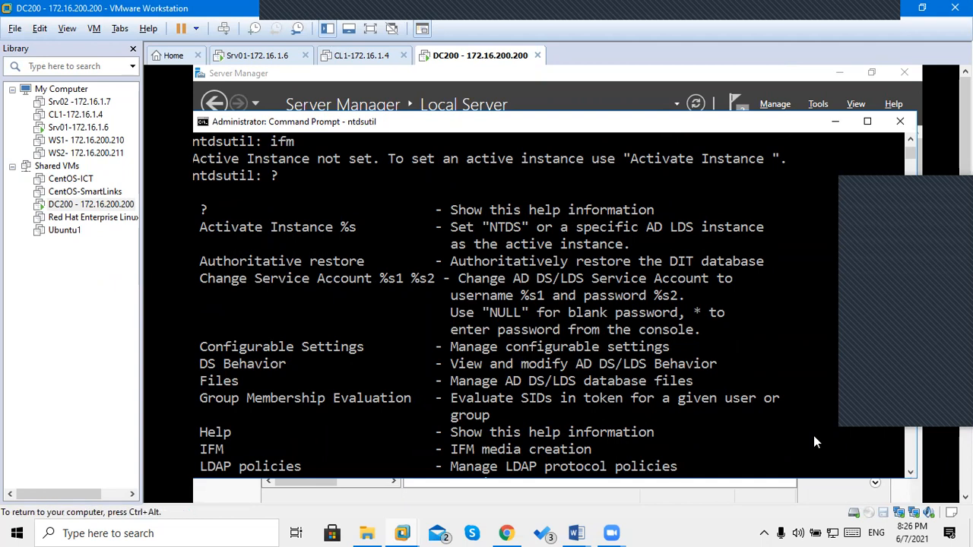
pyautogui.moveTo(195, 222); pyautogui.dragTo(267, 235)
pyautogui.moveTo(374, 237); pyautogui.dragTo(572, 253)
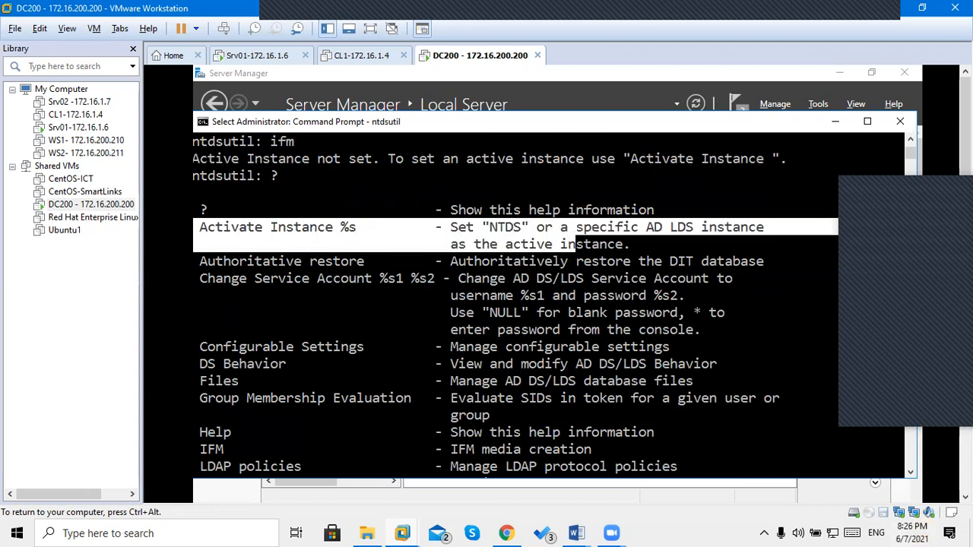
pyautogui.hotkey('ctrl', 'alt')
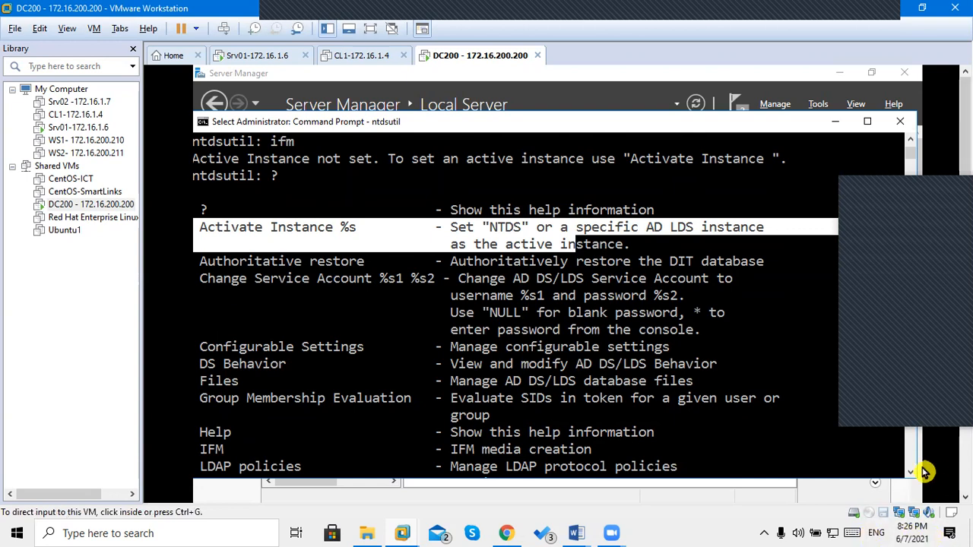
pyautogui.click(910, 472)
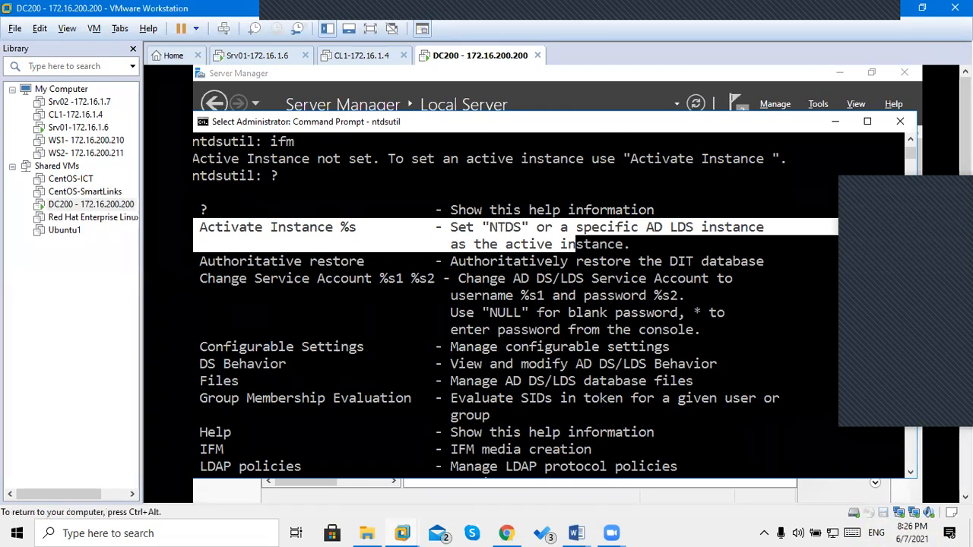
pyautogui.hotkey('ctrl', 'alt')
pyautogui.click(626, 426)
pyautogui.hotkey('ctrl', 'alt')
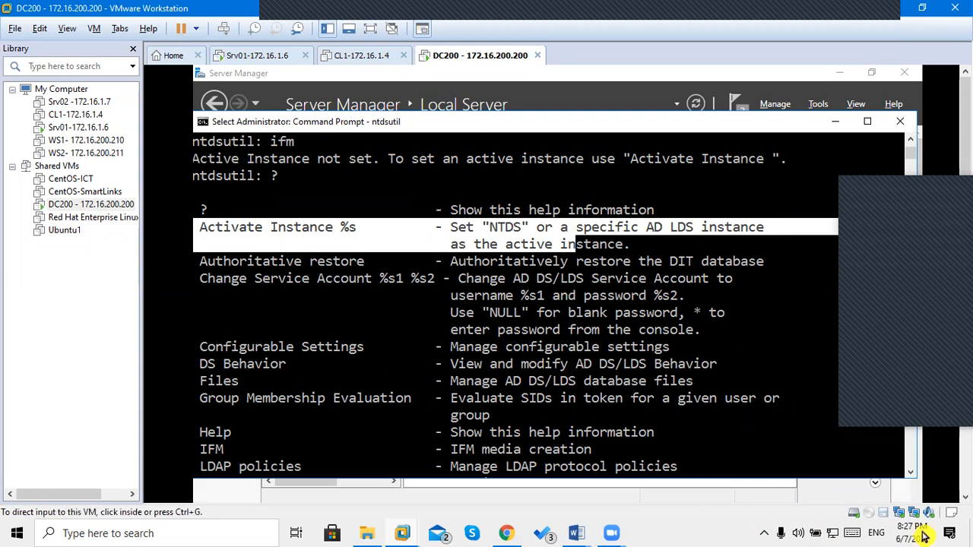
pyautogui.click(796, 453)
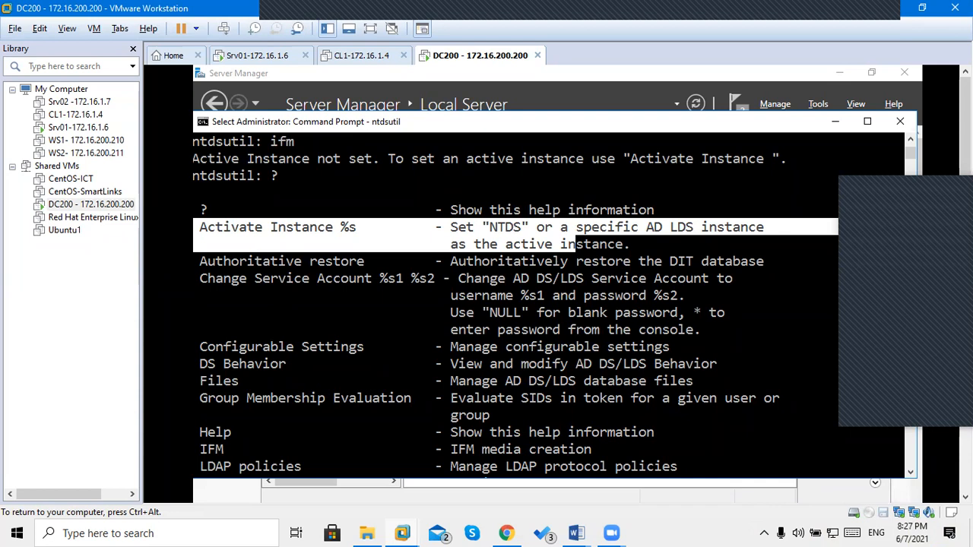
pyautogui.click(546, 381)
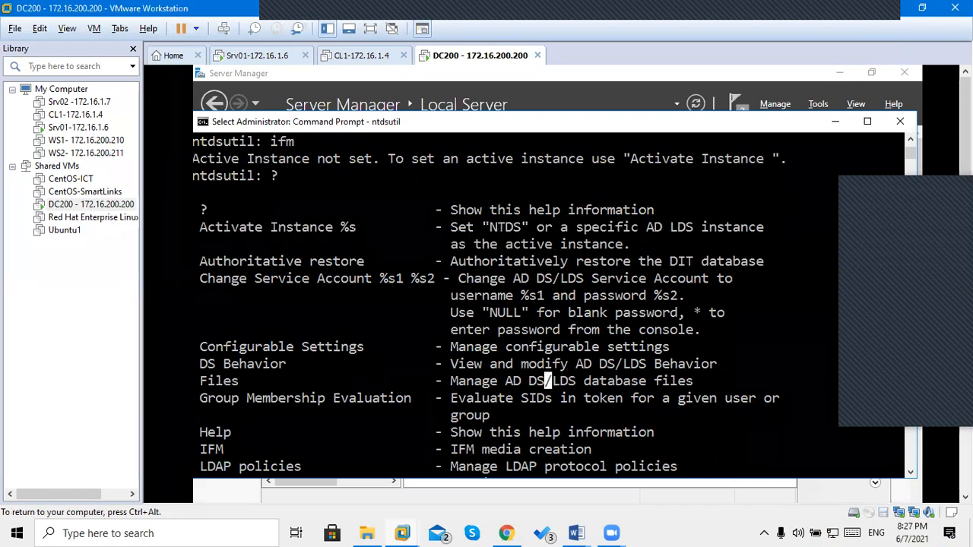
pyautogui.click(911, 472)
pyautogui.moveTo(911, 472); pyautogui.dragTo(911, 472)
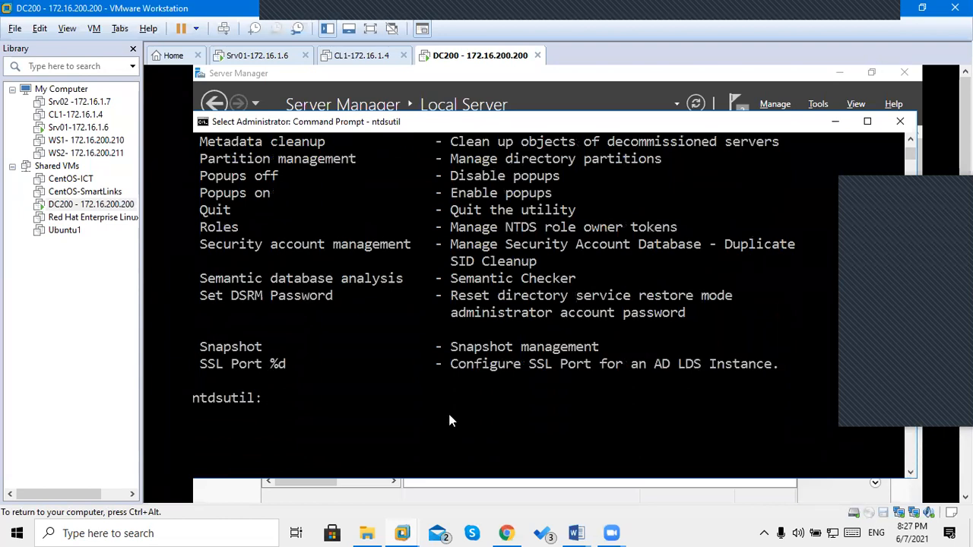
# Make ntds the active ntdsutil instance and switch into the ifm context.
pyautogui.write('activate instance ndtds')
pyautogui.press('Return')
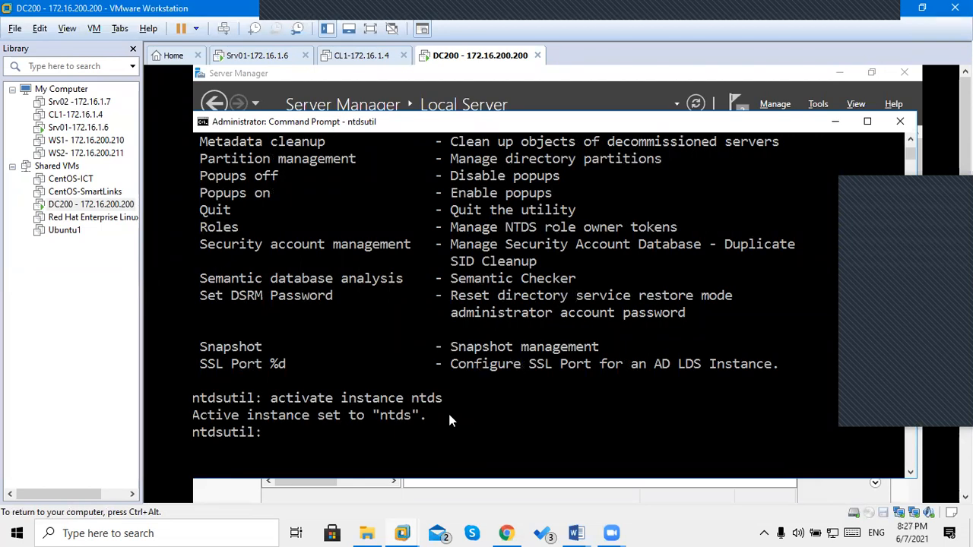
pyautogui.write('ifm')
pyautogui.press('Return')
# List the available IFM commands with ? at the ifm prompt.
pyautogui.write('?')
pyautogui.press('Return')
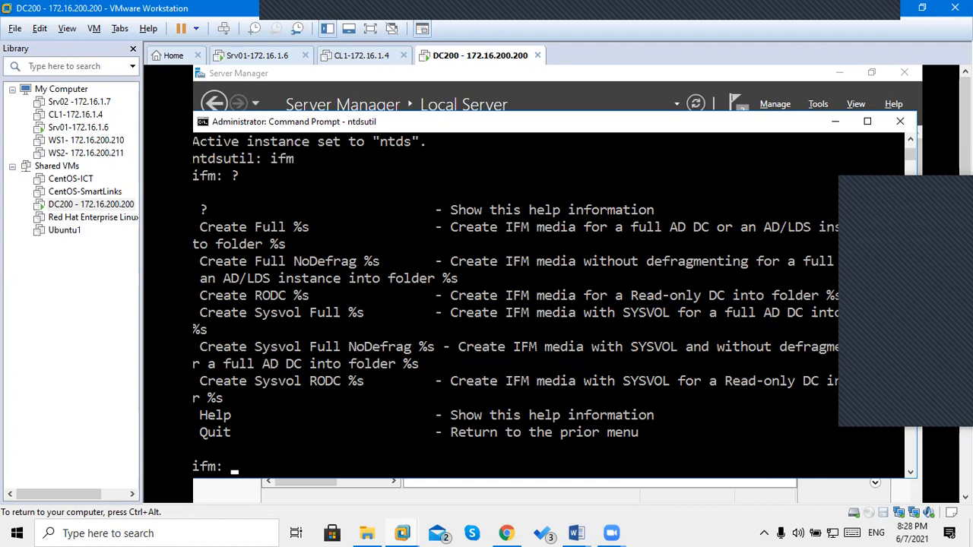
pyautogui.hotkey('ctrl', 'alt')
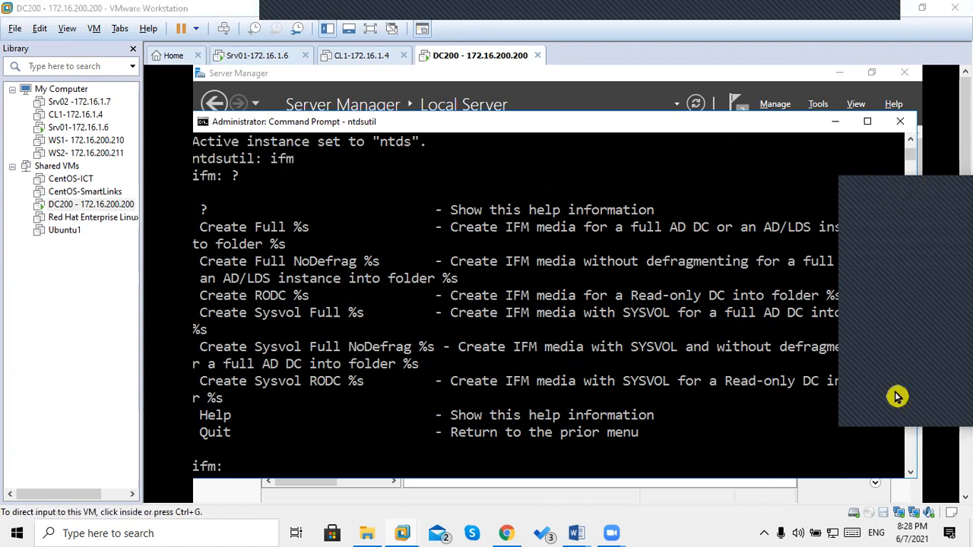
pyautogui.click(895, 192)
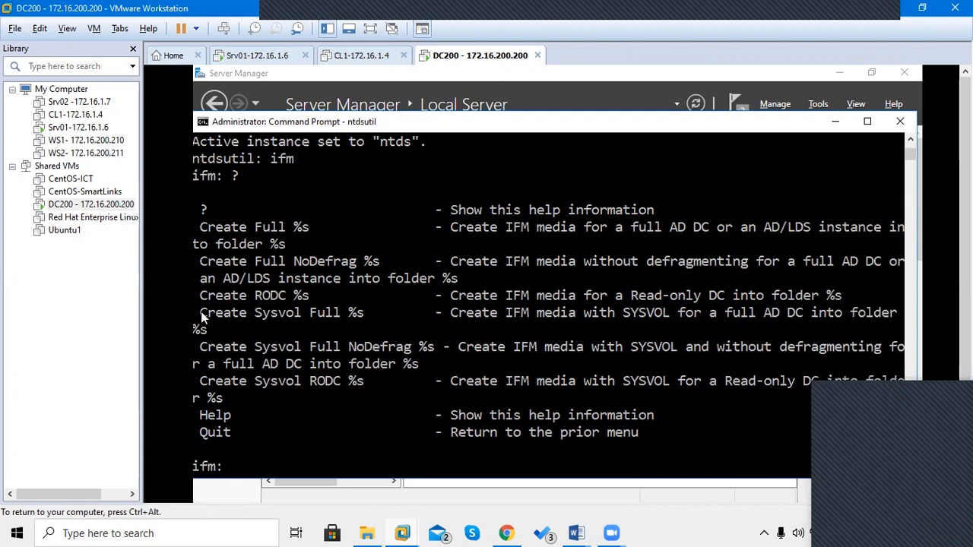
# Highlight the Create Full and Create Sysvol Full entries in the help listing, then clear the highlights.
pyautogui.moveTo(201, 318); pyautogui.dragTo(251, 321)
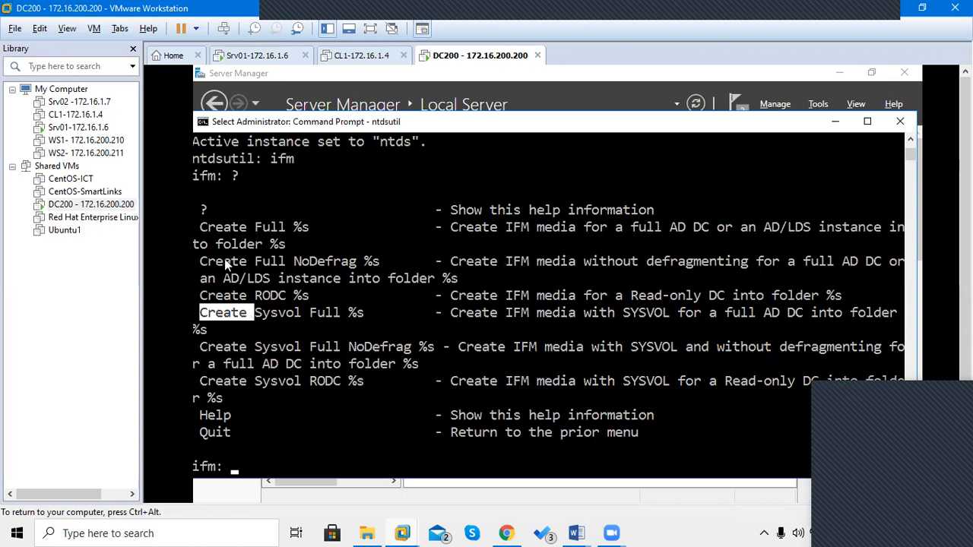
pyautogui.moveTo(200, 228); pyautogui.dragTo(320, 241)
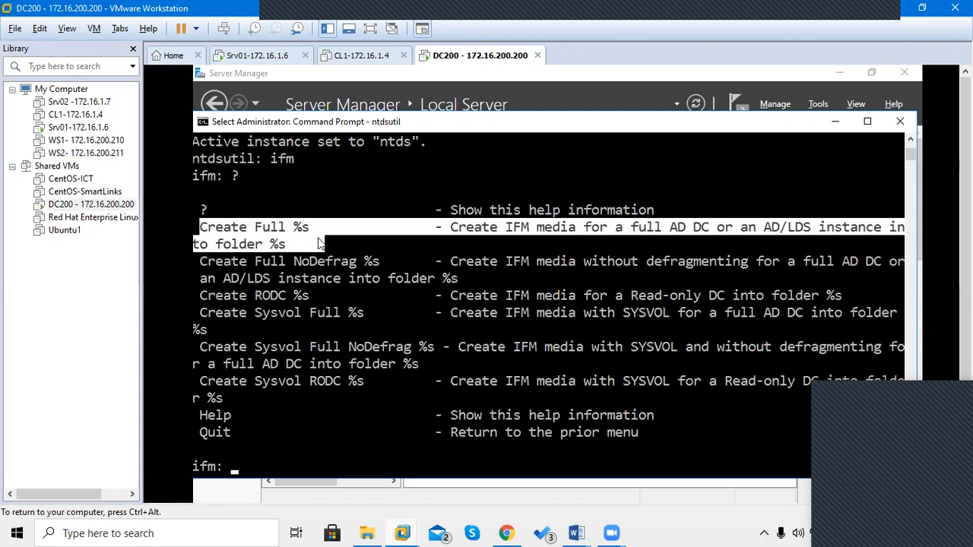
pyautogui.moveTo(319, 242); pyautogui.dragTo(324, 241)
pyautogui.click(251, 246)
pyautogui.moveTo(583, 230); pyautogui.dragTo(682, 235)
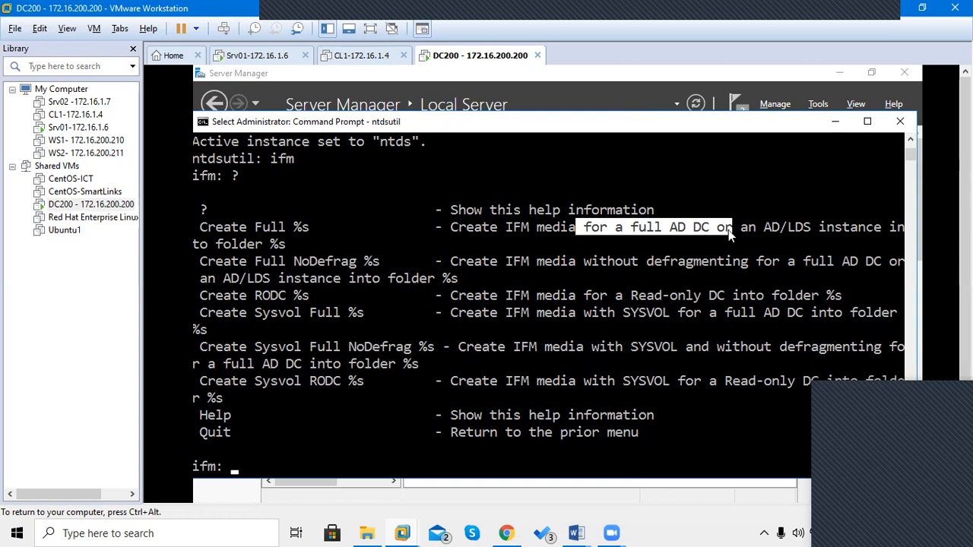
pyautogui.click(728, 229)
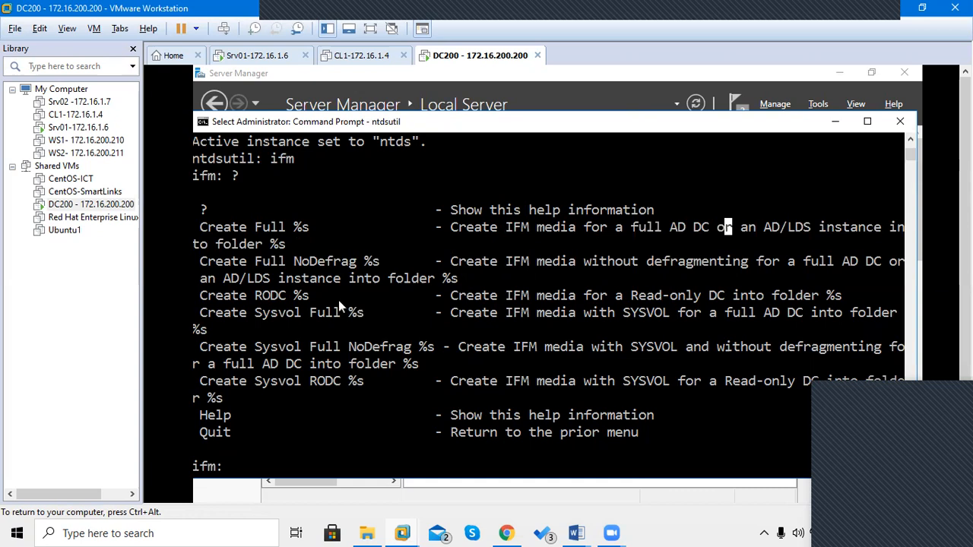
pyautogui.moveTo(200, 313); pyautogui.dragTo(366, 319)
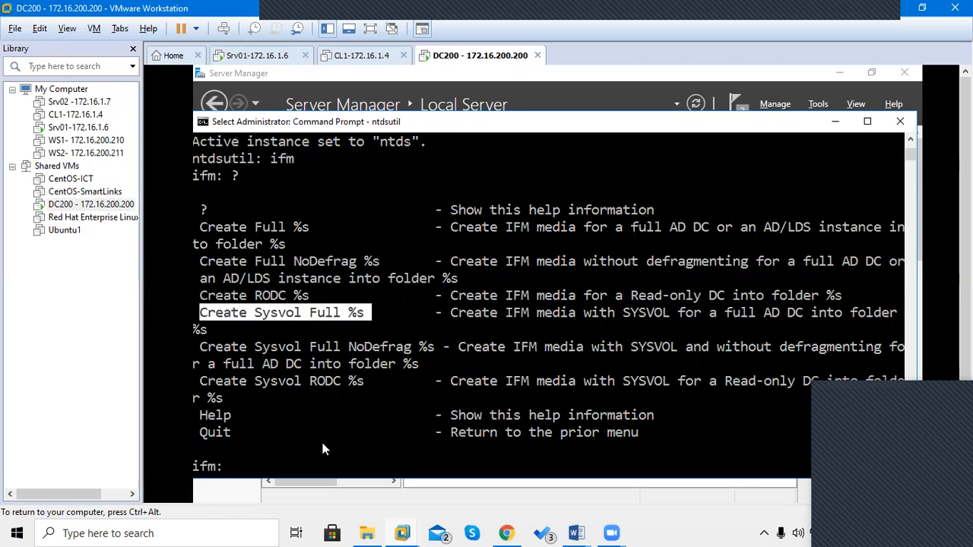
pyautogui.click(316, 463)
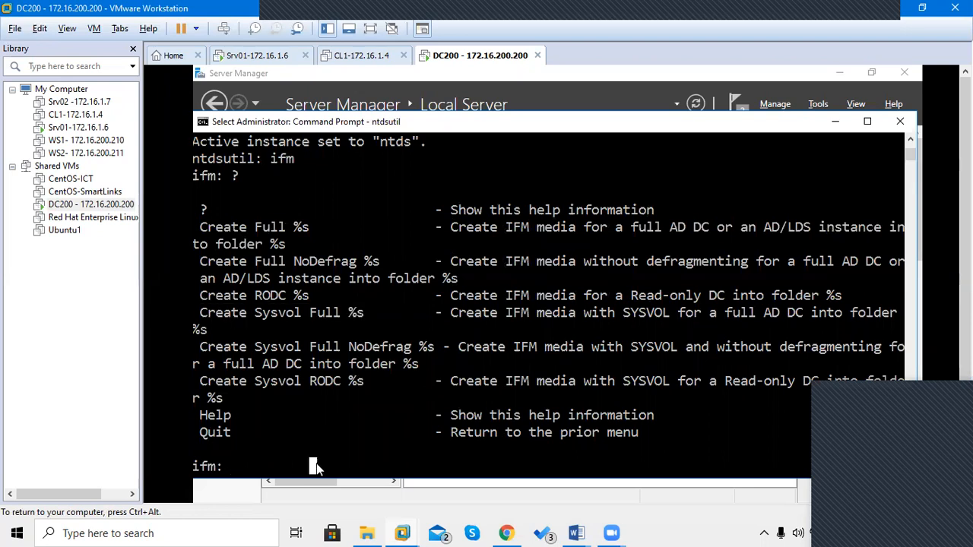
# Type 'create sysvol full' at the ifm prompt, still without a target folder.
pyautogui.write('create sysvol f')
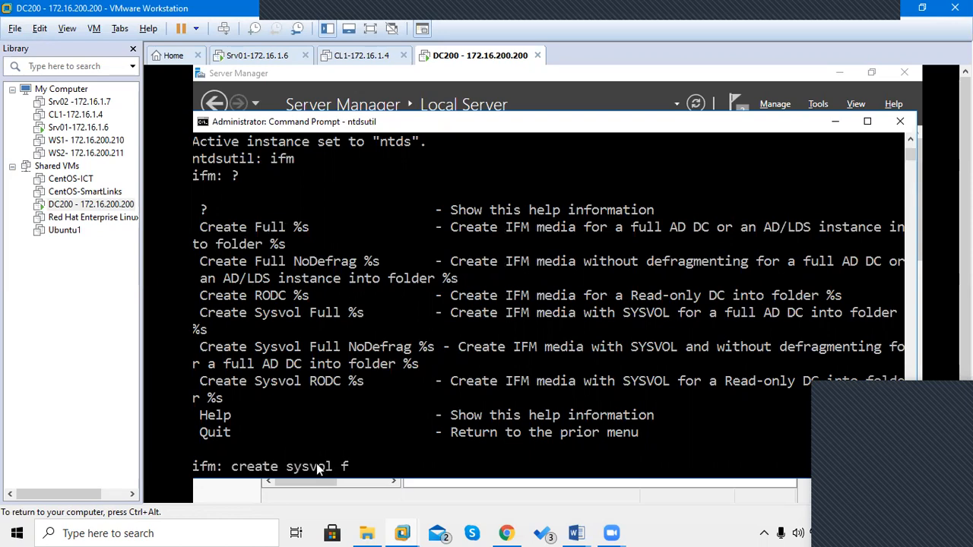
pyautogui.write('ull')
pyautogui.hotkey('ctrl', 'alt')
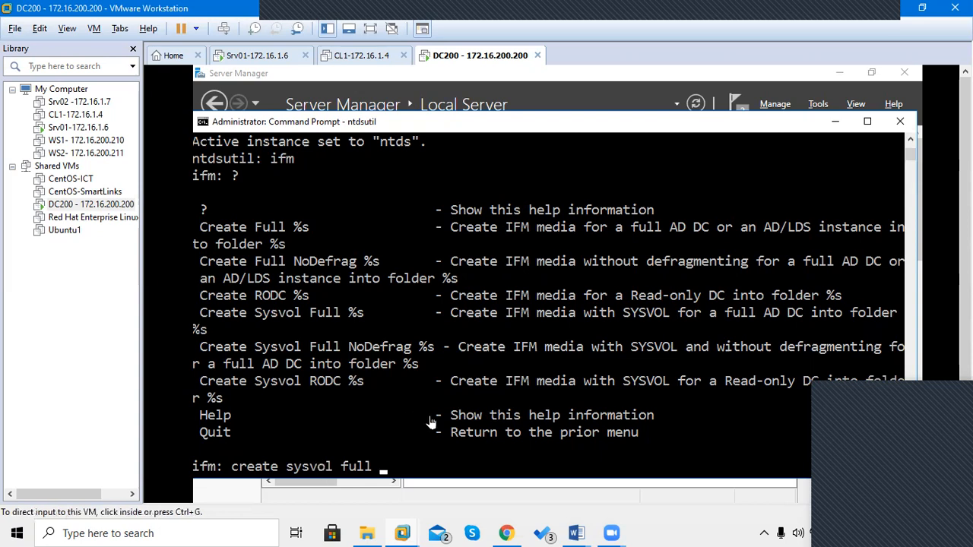
pyautogui.click(384, 362)
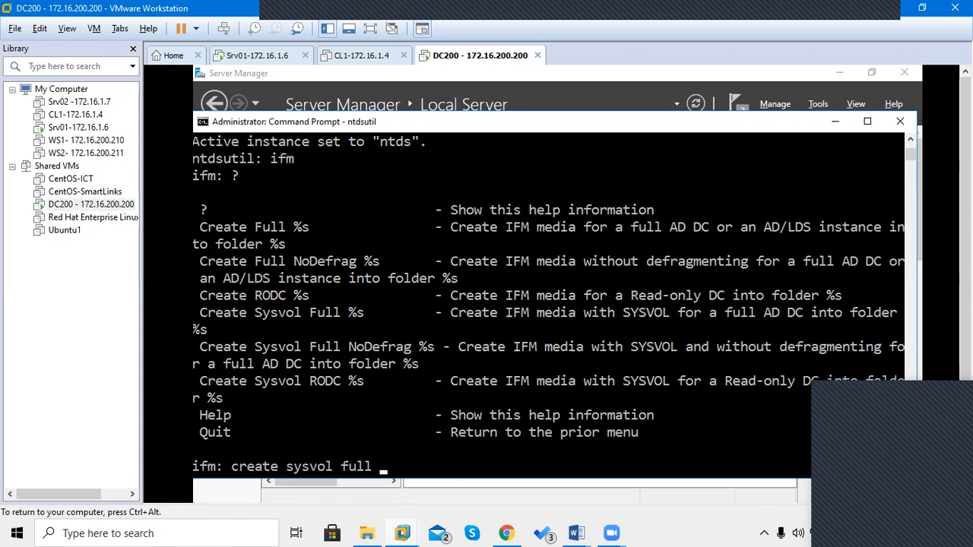
pyautogui.moveTo(579, 536)
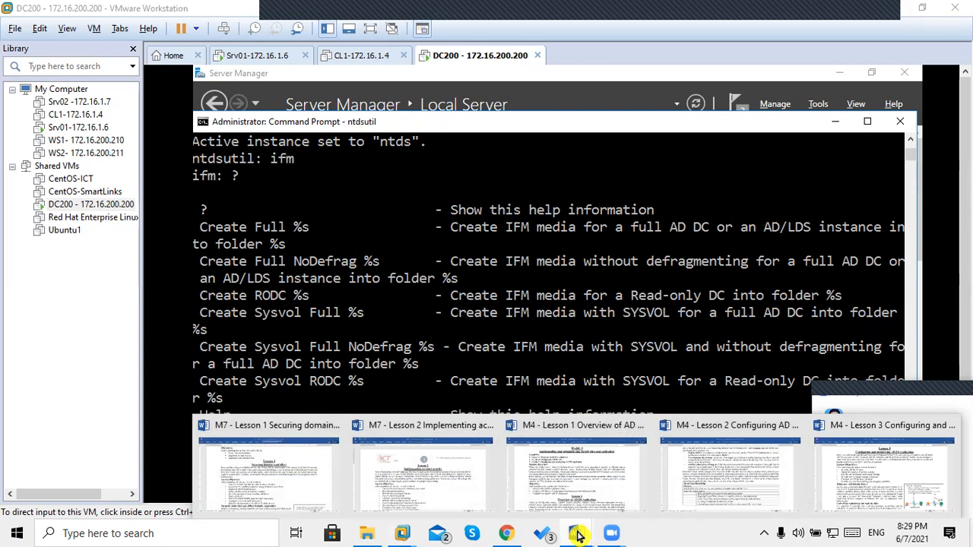
# Open 'M7 - Lesson 1 - EXTRA ADC steps with FSMO roles.docx' from the 70-742 Lessons folder.
pyautogui.click(367, 535)
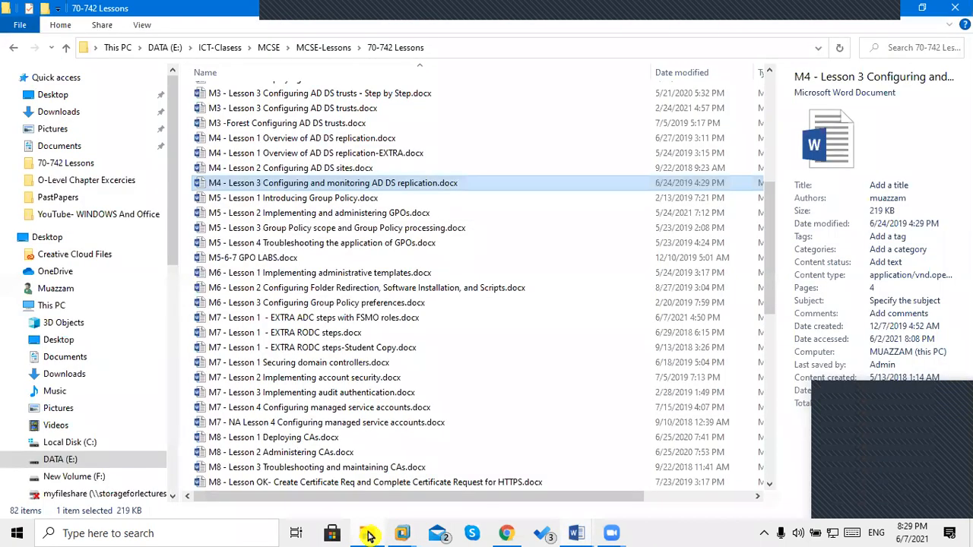
pyautogui.click(303, 213)
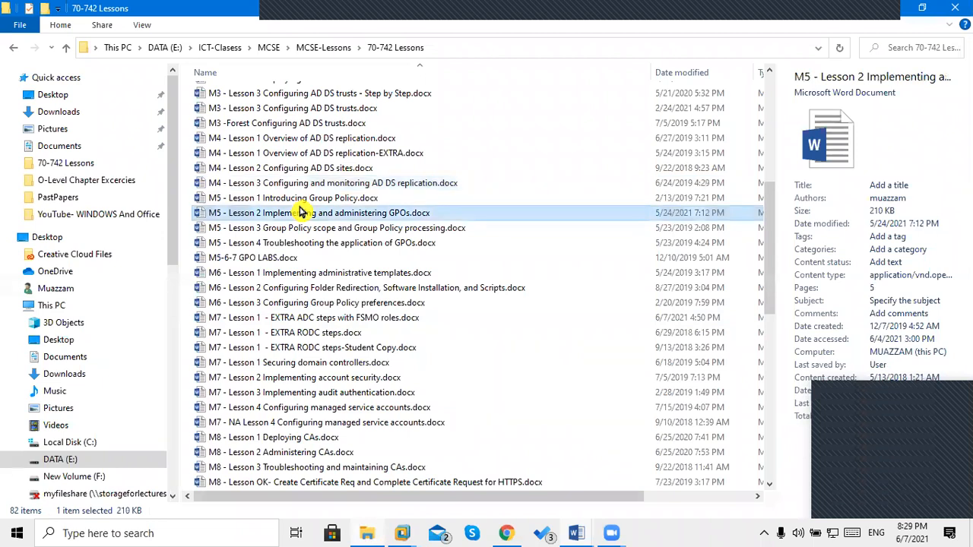
pyautogui.press('Down')
pyautogui.press('Down')
pyautogui.press('Down')
pyautogui.press('Down')
pyautogui.press('Down')
pyautogui.press('Down')
pyautogui.press('Down')
pyautogui.press('Down')
pyautogui.press('Down')
pyautogui.press('Down')
pyautogui.press('Down')
pyautogui.press('Up')
pyautogui.press('Up')
pyautogui.press('Up')
pyautogui.press('Up')
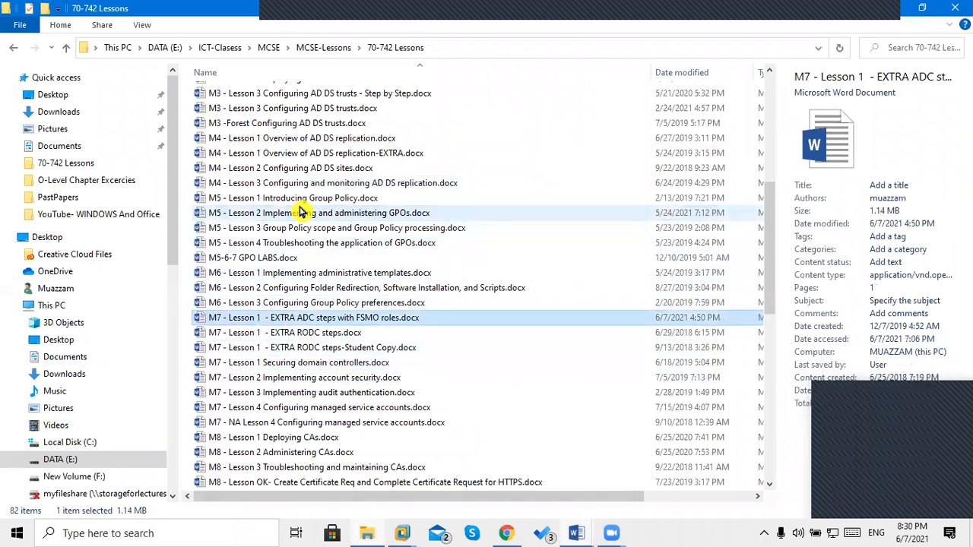
pyautogui.press('Return')
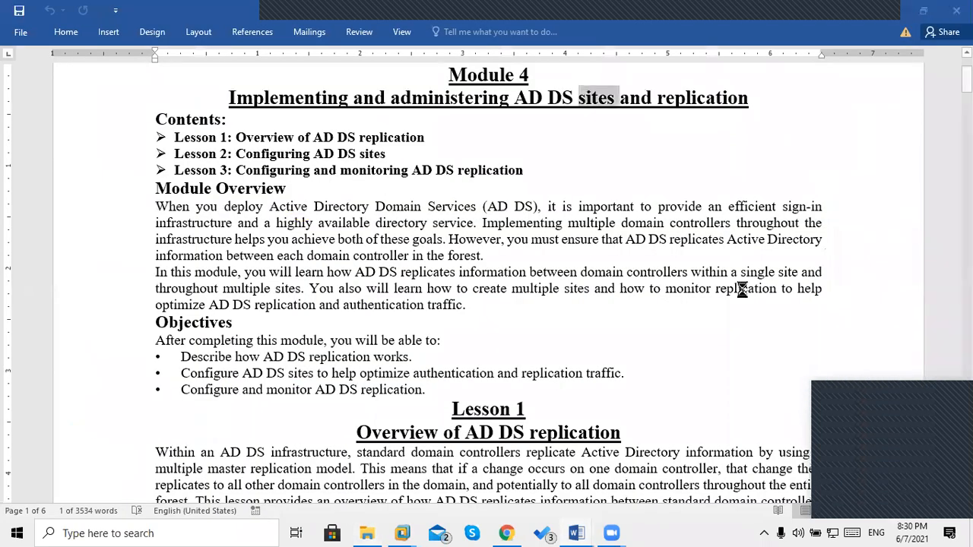
# Find the lesson's 'Create sysvol full C:\IFM' command on page 2, then return to DC200.
pyautogui.scroll(-13, 742, 288)
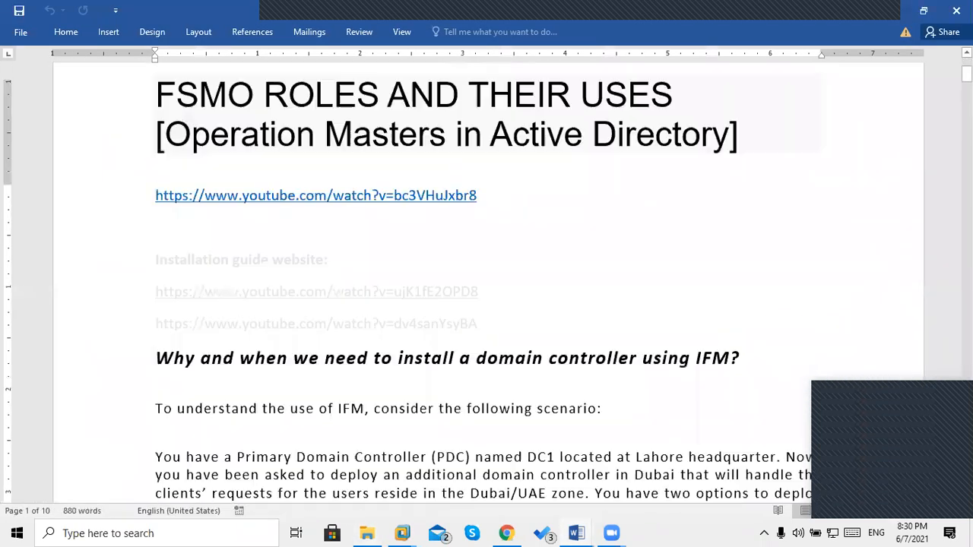
pyautogui.press('Down')
pyautogui.press('Down')
pyautogui.press('Down')
pyautogui.press('Down')
pyautogui.press('Up')
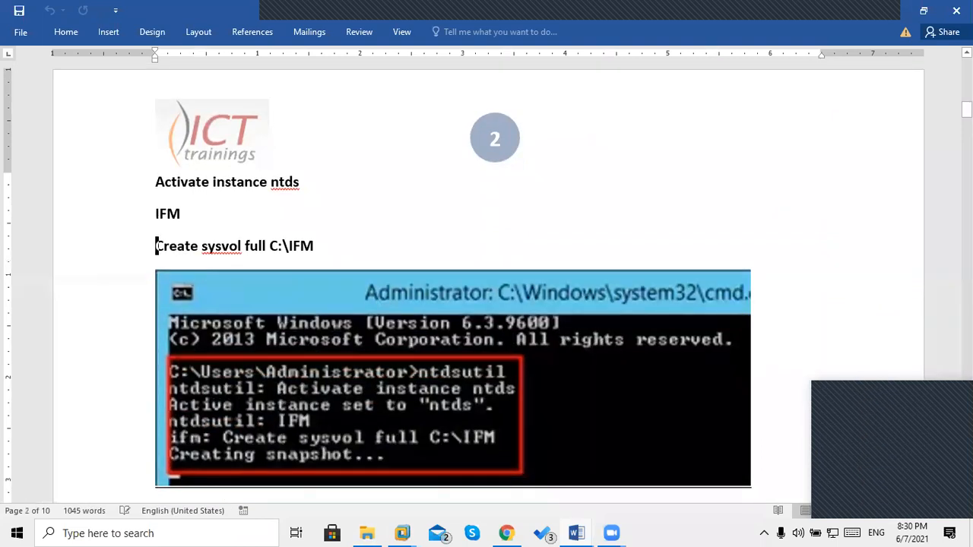
pyautogui.press('Down')
pyautogui.press('Down')
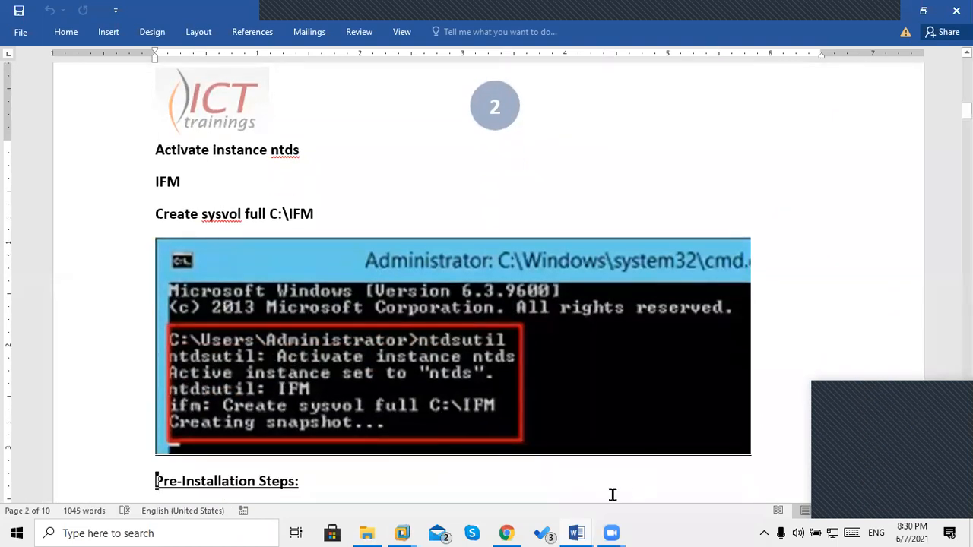
pyautogui.click(280, 414)
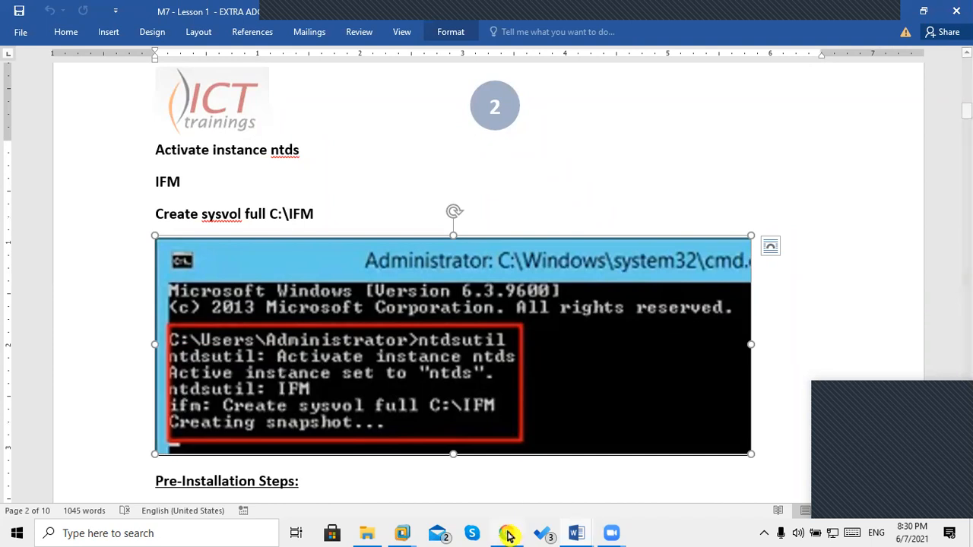
pyautogui.moveTo(403, 536)
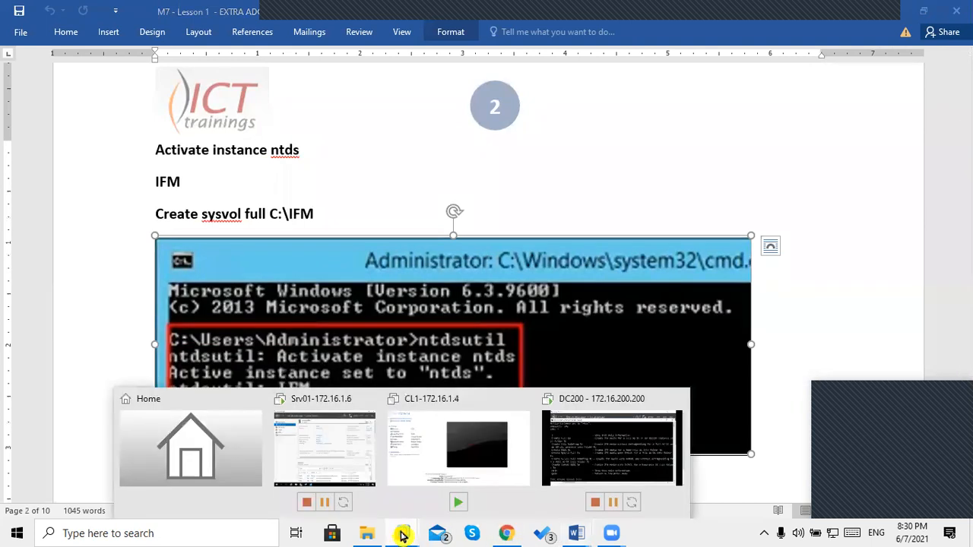
pyautogui.click(615, 463)
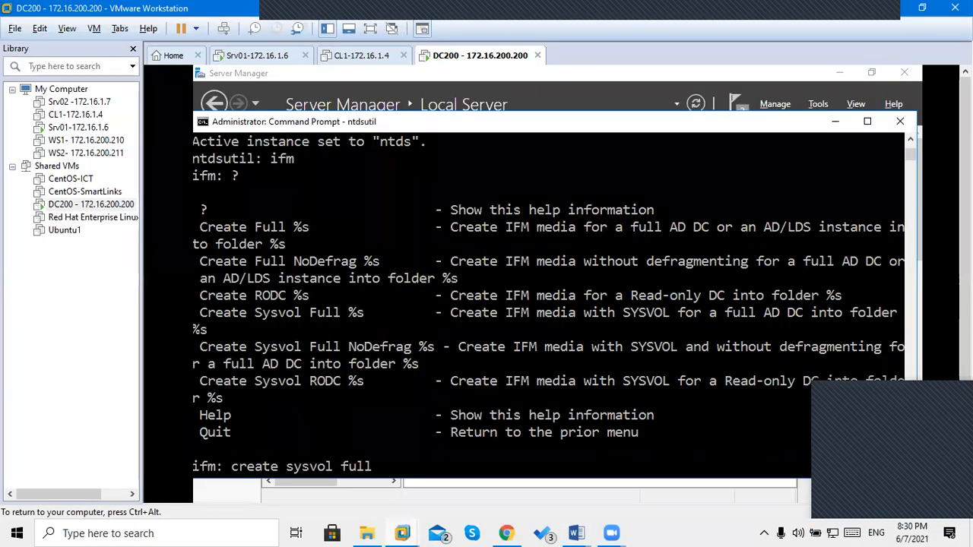
# Run 'create sysvol full c:\ifm' and wait for IFM media created successfully.
pyautogui.write('c:\\ifm')
pyautogui.press('Return')
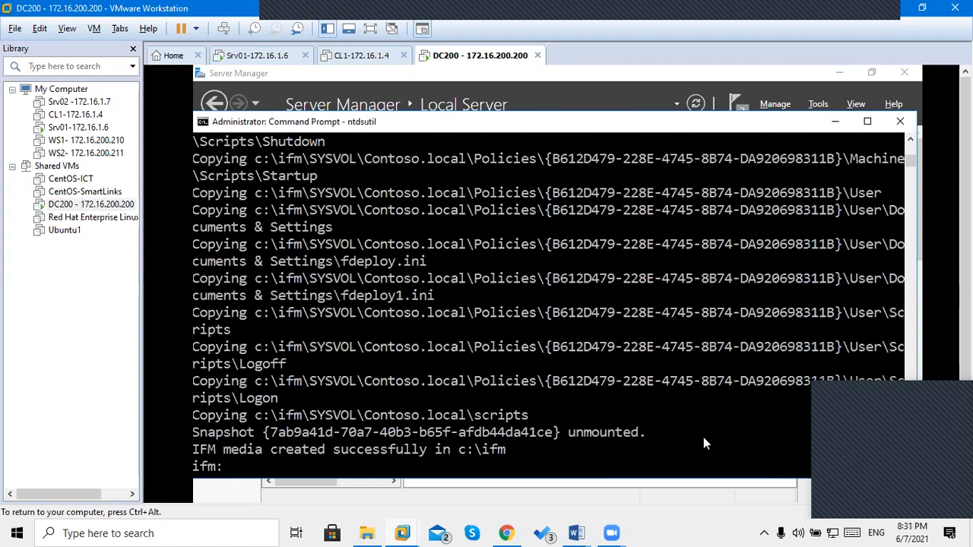
pyautogui.write('create sysvol full c:\\ifm')
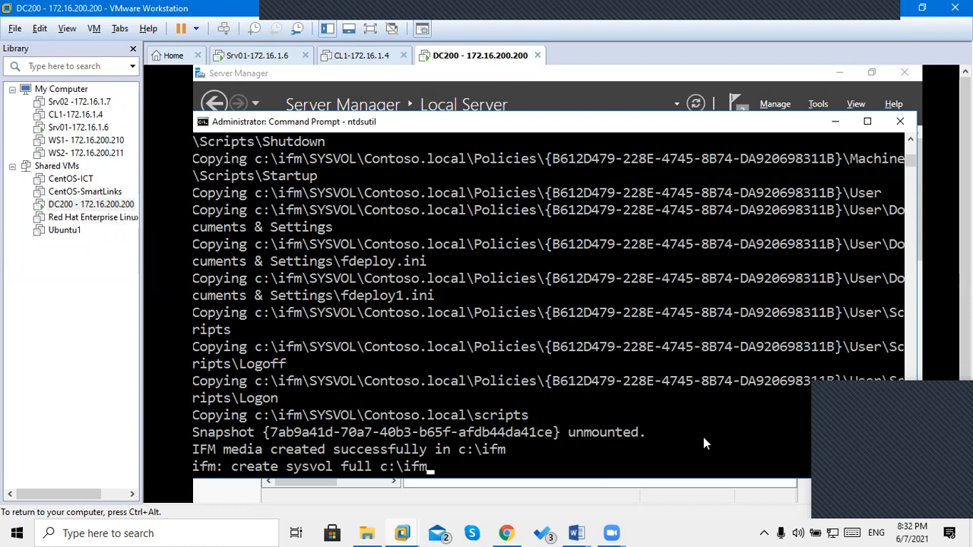
pyautogui.hotkey('ctrl', 'alt')
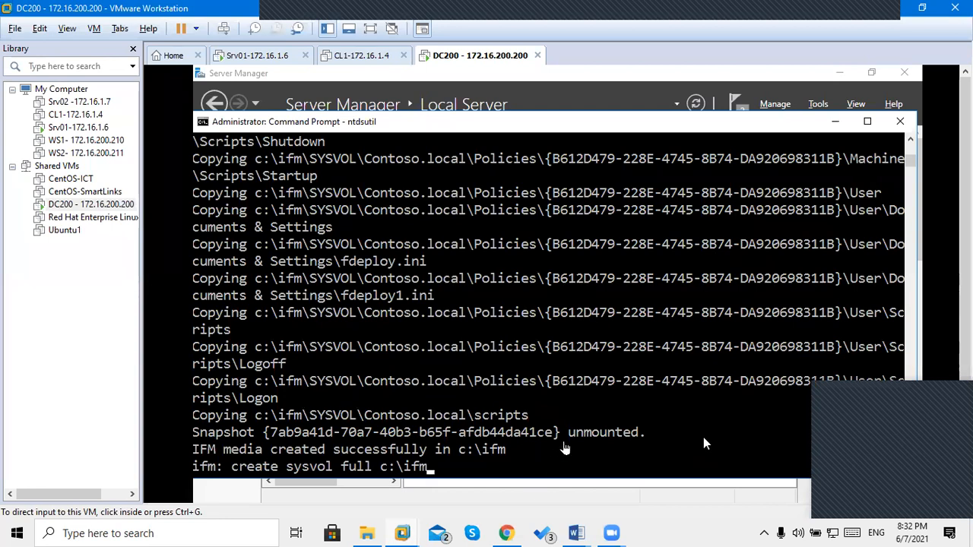
pyautogui.click(703, 438)
pyautogui.press('BackSpace')
pyautogui.press('BackSpace')
pyautogui.press('BackSpace')
pyautogui.press('BackSpace')
pyautogui.press('BackSpace')
pyautogui.press('BackSpace')
pyautogui.press('BackSpace')
pyautogui.press('BackSpace')
pyautogui.press('BackSpace')
pyautogui.press('BackSpace')
pyautogui.press('BackSpace')
pyautogui.press('BackSpace')
pyautogui.press('BackSpace')
pyautogui.press('BackSpace')
pyautogui.press('BackSpace')
pyautogui.press('BackSpace')
pyautogui.press('BackSpace')
pyautogui.press('BackSpace')
pyautogui.press('BackSpace')
pyautogui.press('BackSpace')
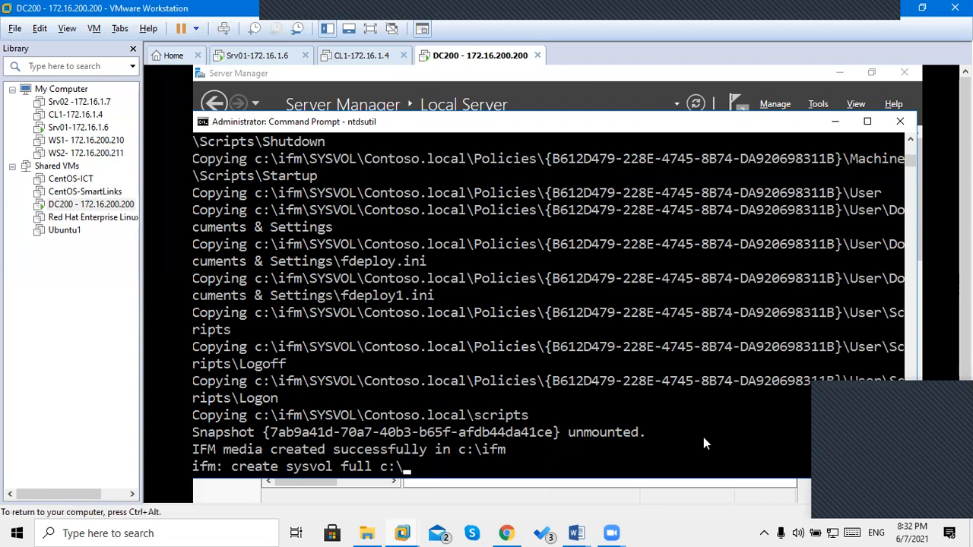
# Quit the ifm menu and ntdsutil with q twice, then close Command Prompt with exit.
pyautogui.press('BackSpace')
pyautogui.press('BackSpace')
pyautogui.press('BackSpace')
pyautogui.write('q')
pyautogui.press('Return')
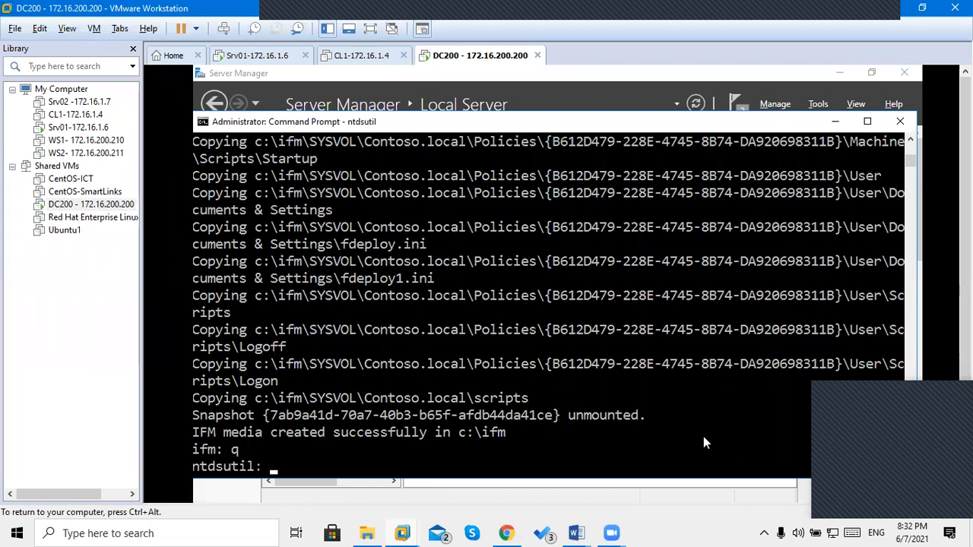
pyautogui.write('q')
pyautogui.press('Return')
pyautogui.write('exit')
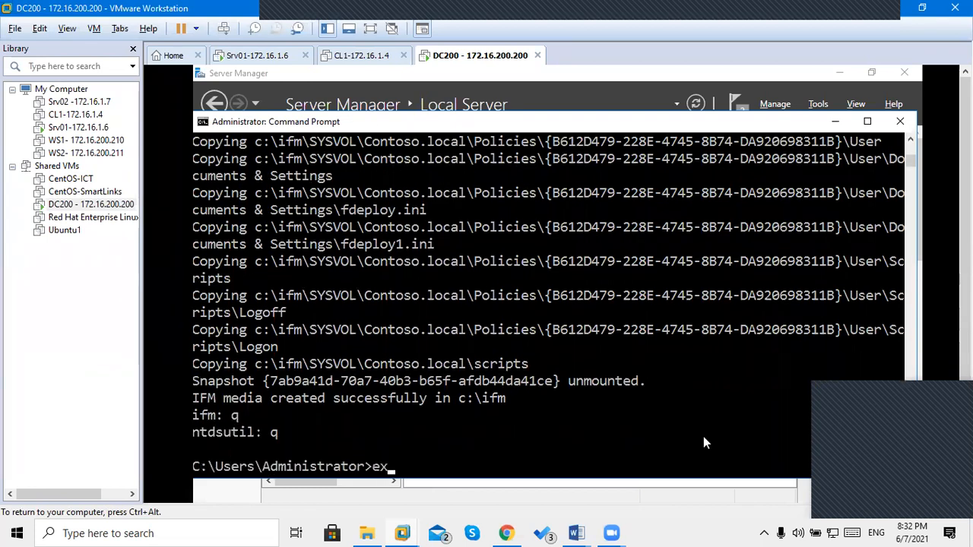
pyautogui.press('Return')
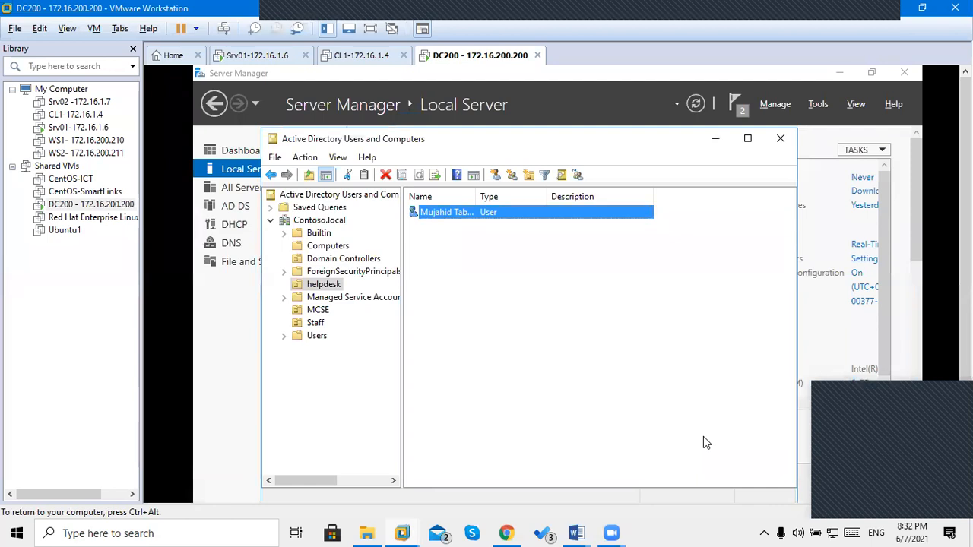
pyautogui.hotkey('ctrl', 'alt')
pyautogui.moveTo(966, 391); pyautogui.dragTo(965, 475)
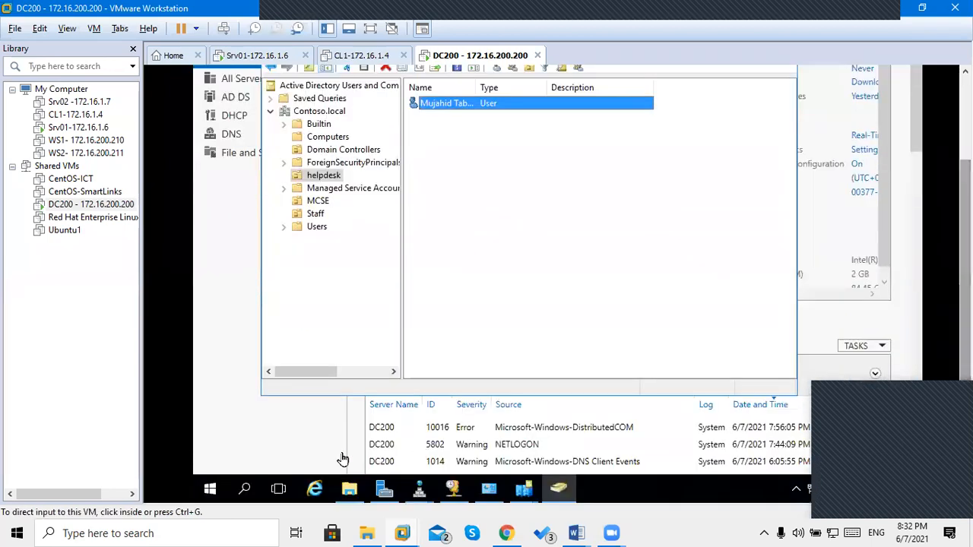
pyautogui.click(256, 411)
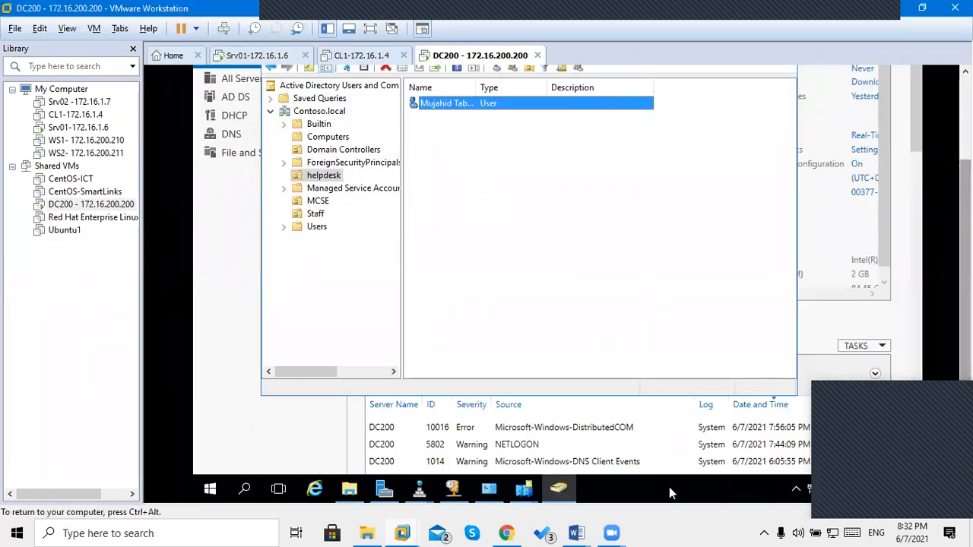
# Open C:\ifm in File Explorer to confirm its Active Directory, registry and SYSVOL folders.
pyautogui.click(349, 490)
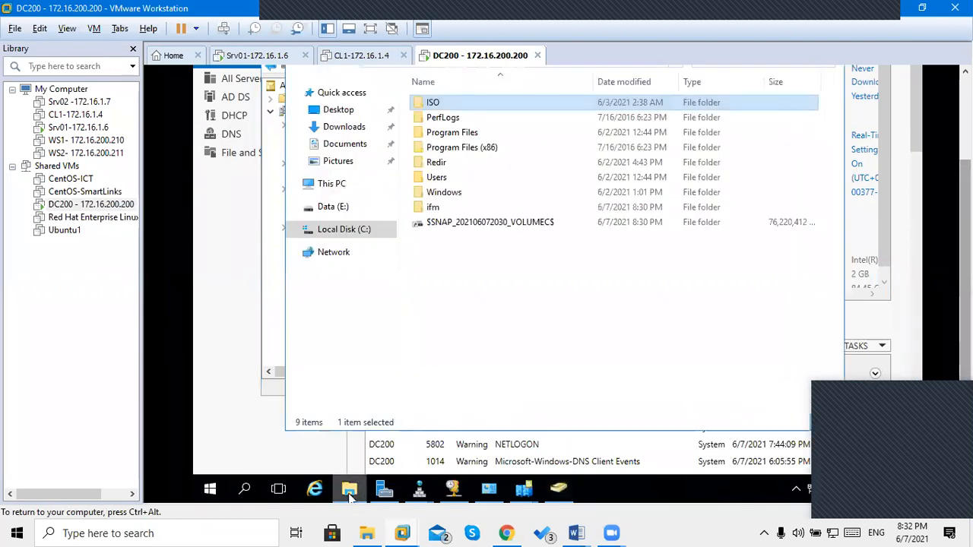
pyautogui.click(434, 208)
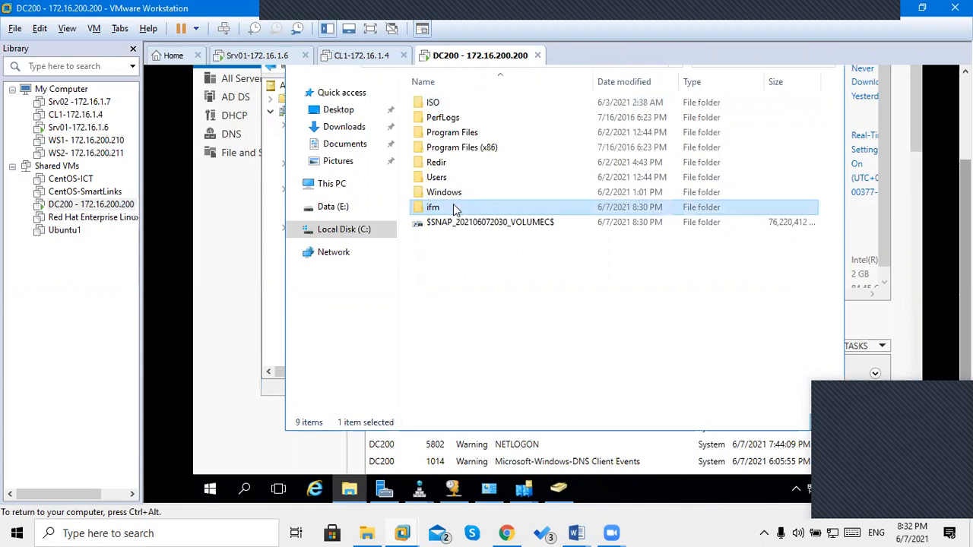
pyautogui.doubleClick(454, 207)
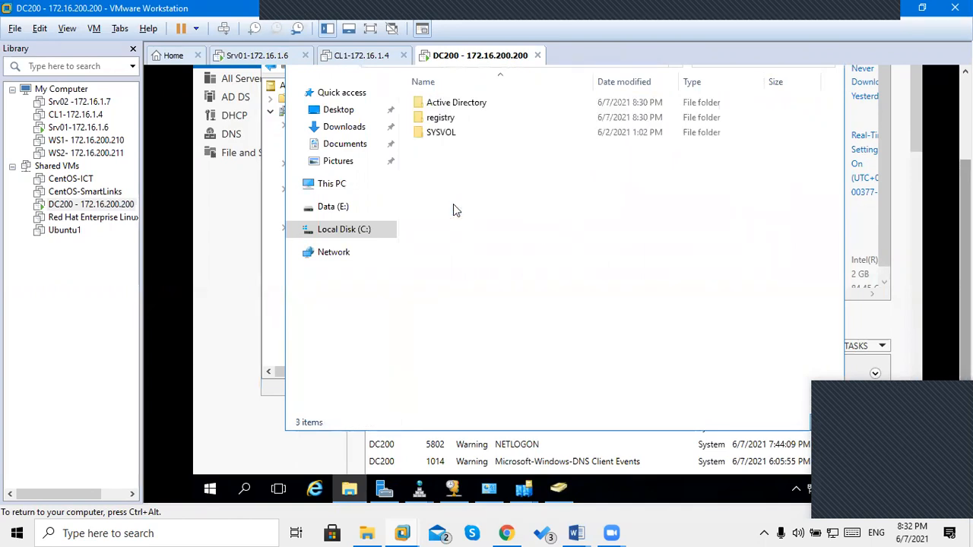
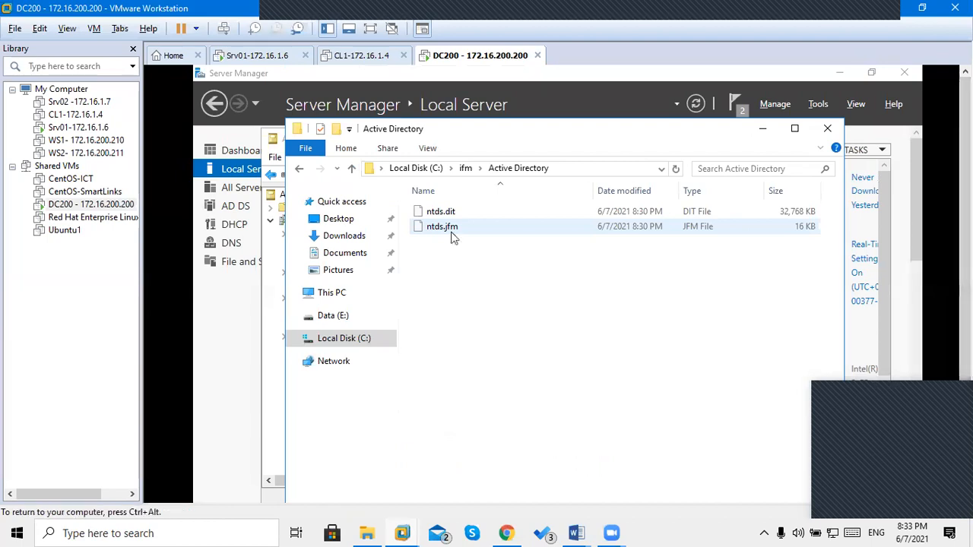
# Look inside the registry folder of the C:\ifm media.
pyautogui.click(466, 169)
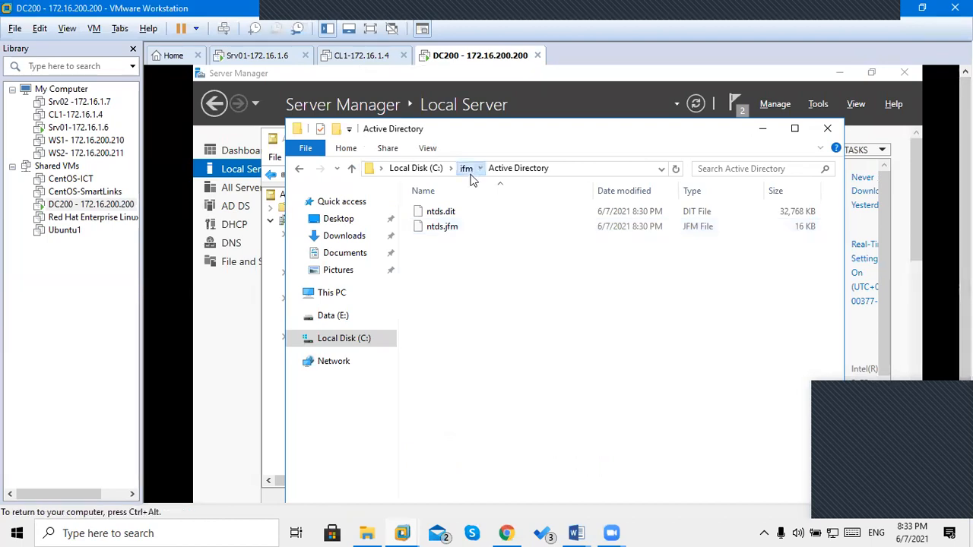
pyautogui.doubleClick(439, 231)
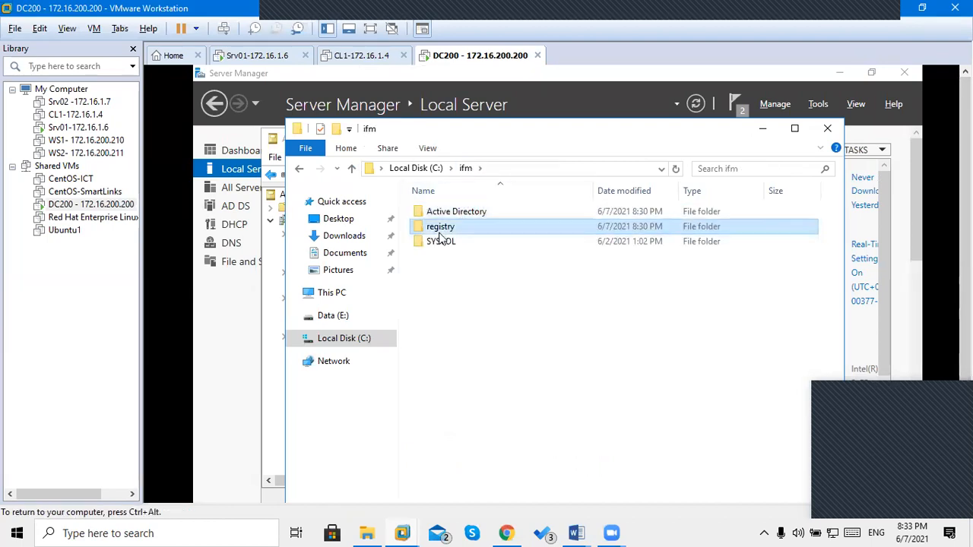
pyautogui.click(468, 171)
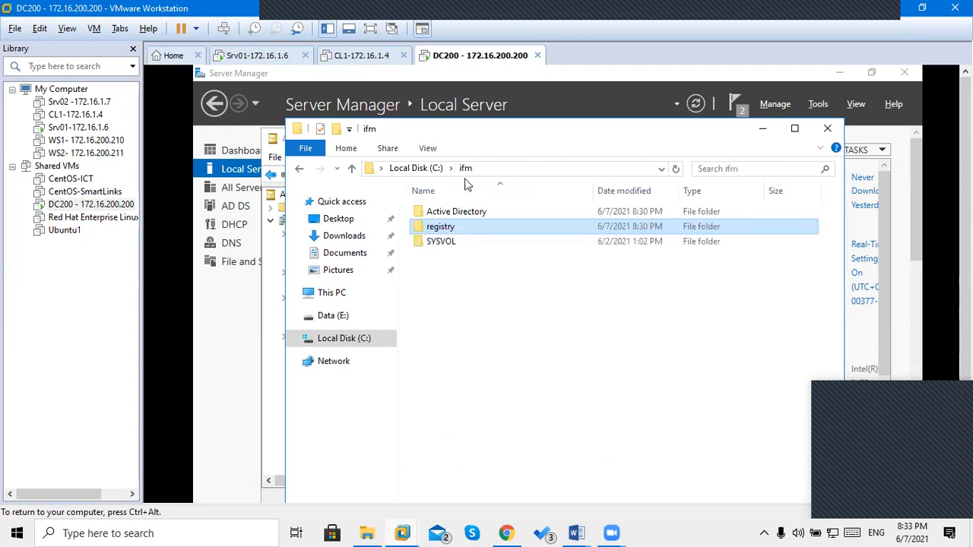
# Browse SYSVOL\Contoso.local\Policies with the Name column widened to show GPO GUIDs, then return to SYSVOL.
pyautogui.click(443, 240)
pyautogui.doubleClick(443, 240)
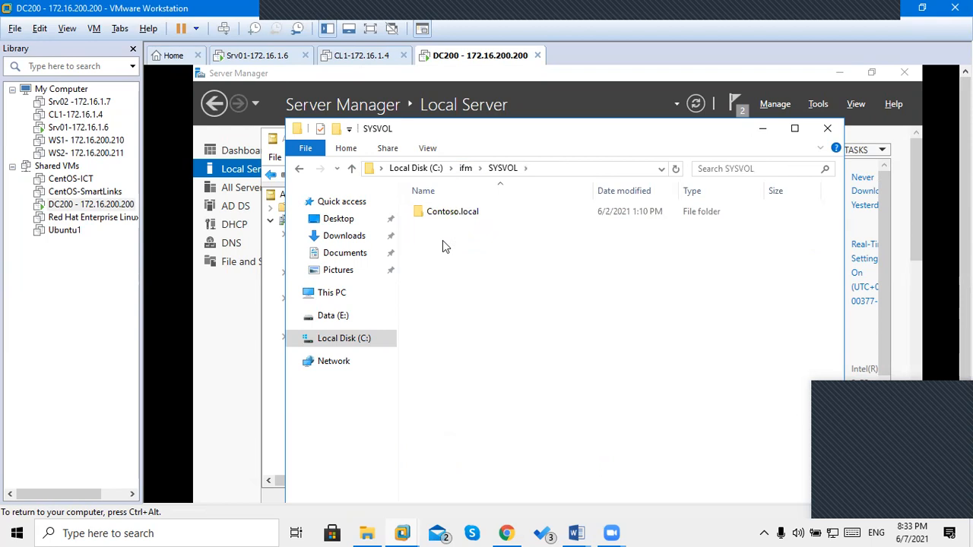
pyautogui.doubleClick(441, 213)
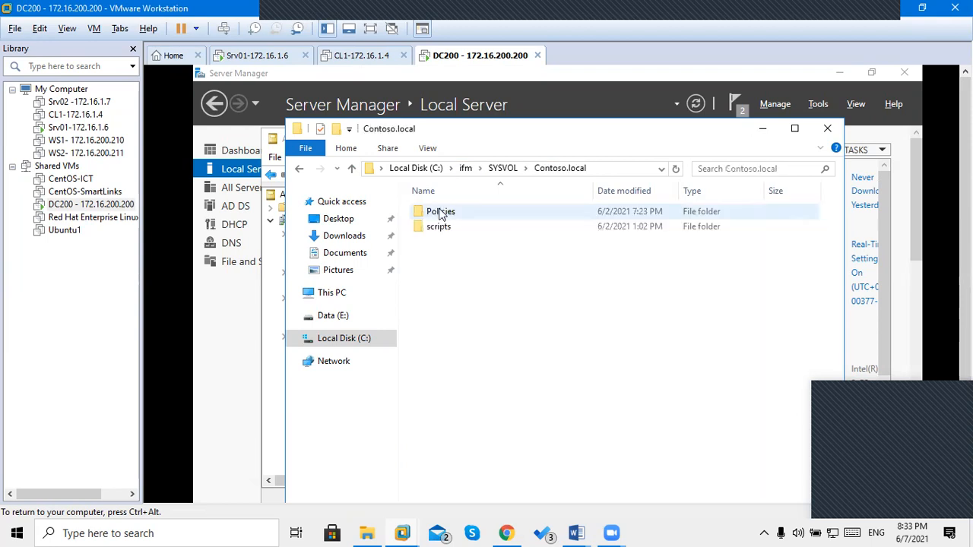
pyautogui.doubleClick(441, 213)
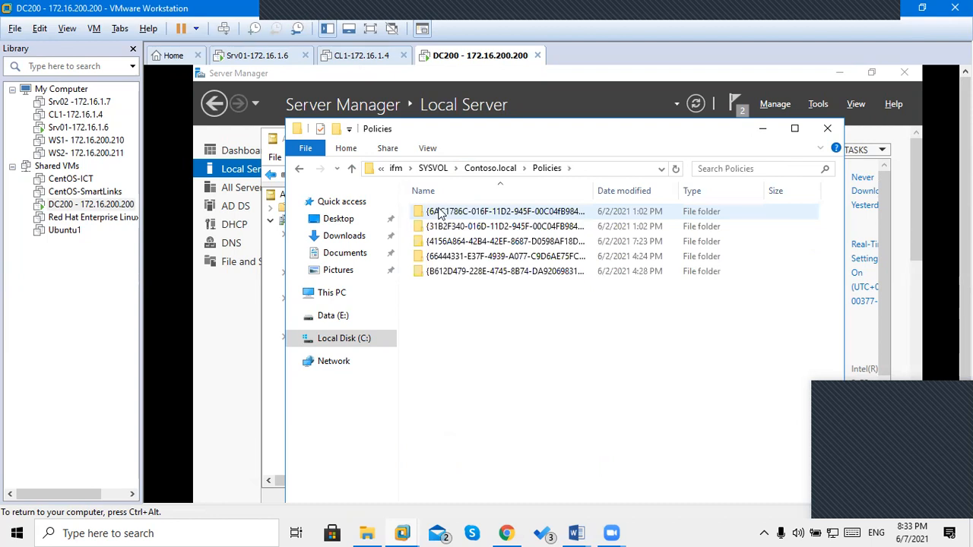
pyautogui.doubleClick(592, 191)
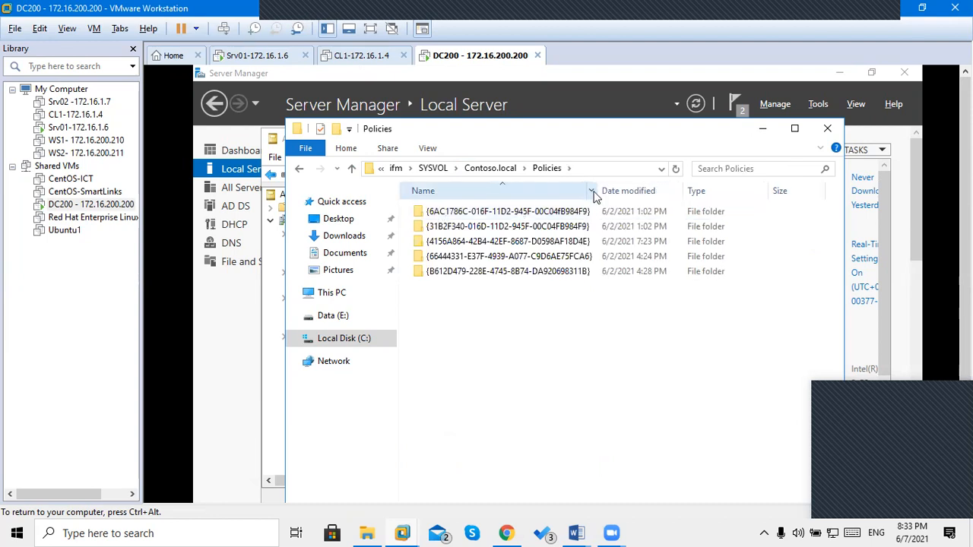
pyautogui.click(432, 169)
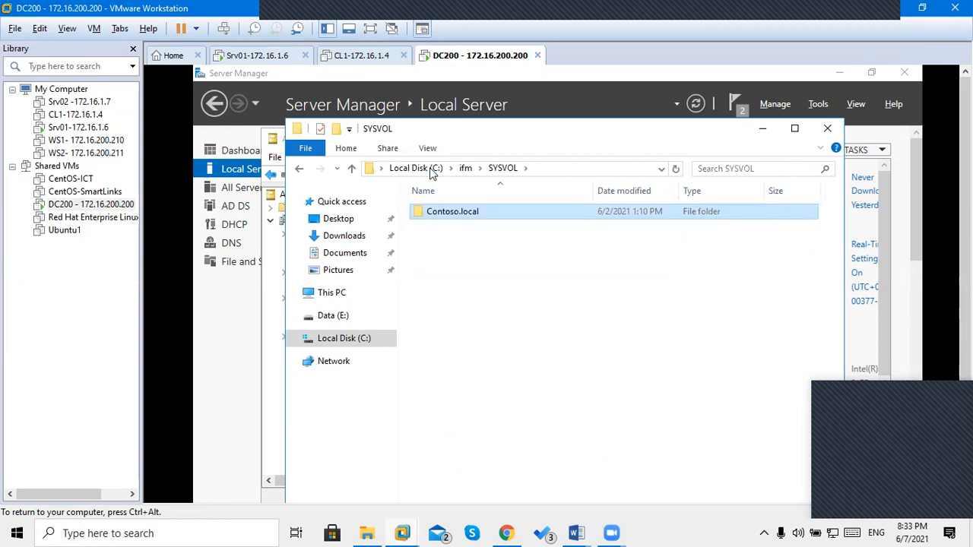
pyautogui.hotkey('ctrl', 'alt')
# Switch to Srv01 and refresh Server Manager's Local Server page.
pyautogui.click(247, 55)
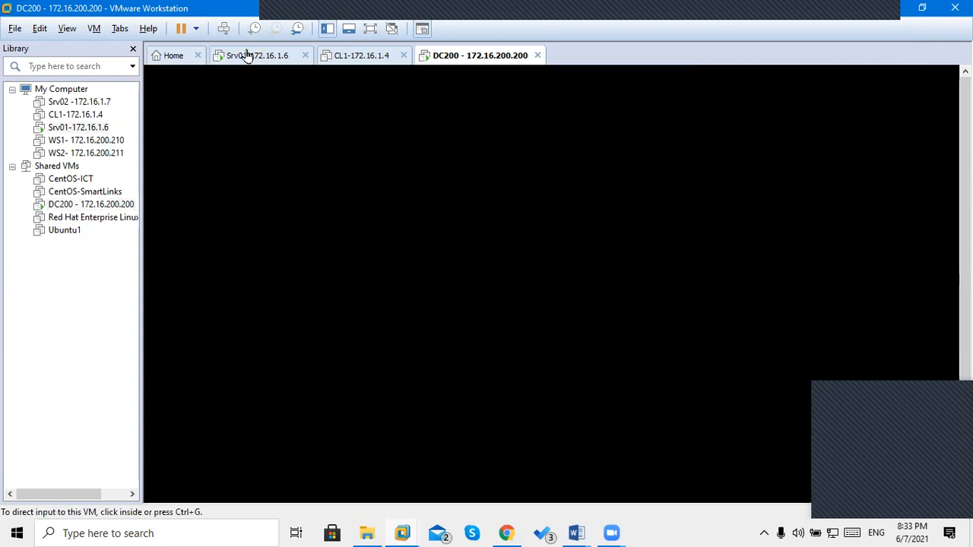
pyautogui.click(520, 67)
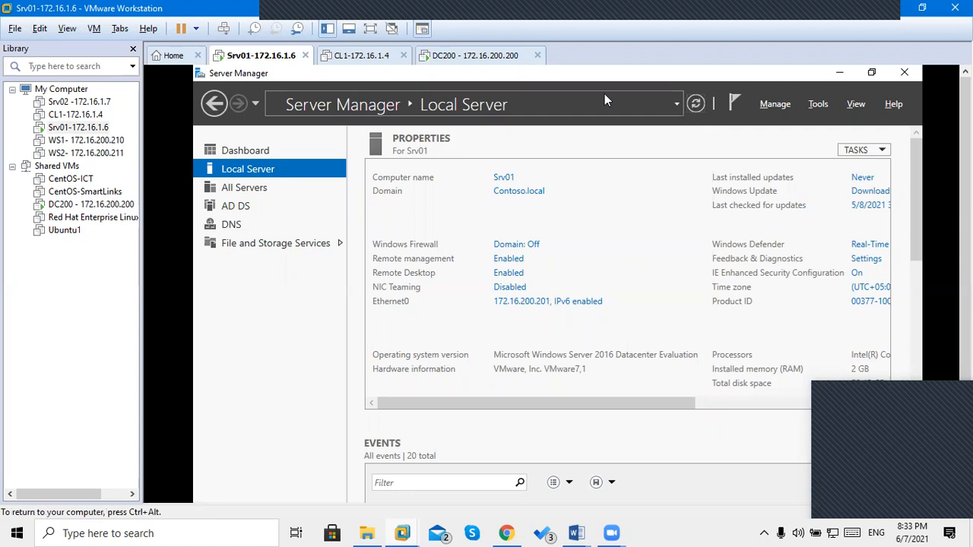
pyautogui.click(694, 105)
pyautogui.hotkey('ctrl', 'alt')
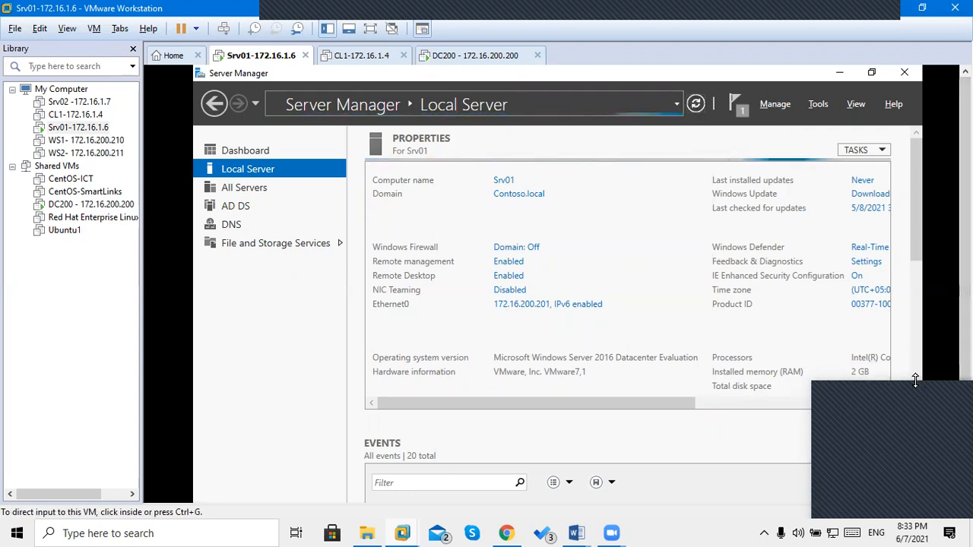
# Scroll the Srv01 VM view down to reveal the guest taskbar.
pyautogui.click(912, 394)
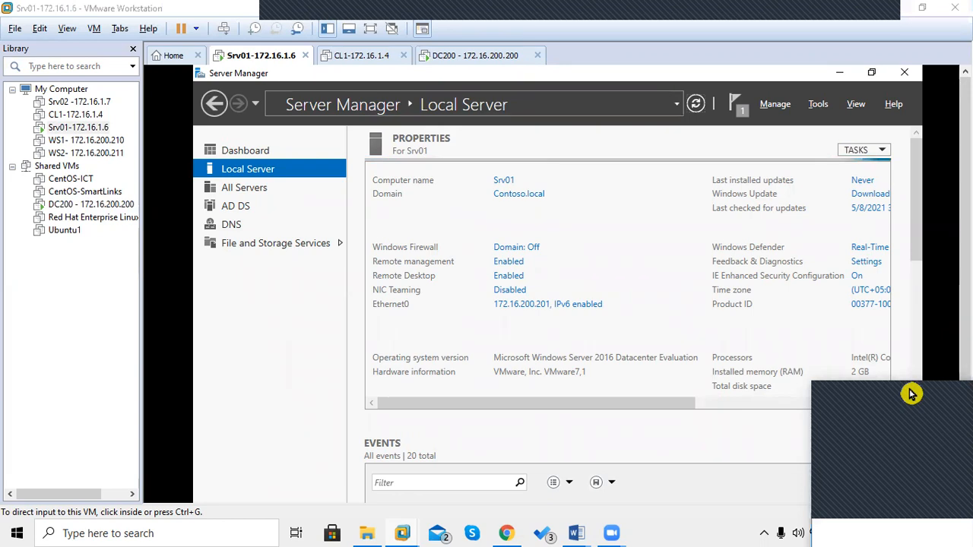
pyautogui.moveTo(911, 394); pyautogui.dragTo(863, 169)
pyautogui.click(953, 173)
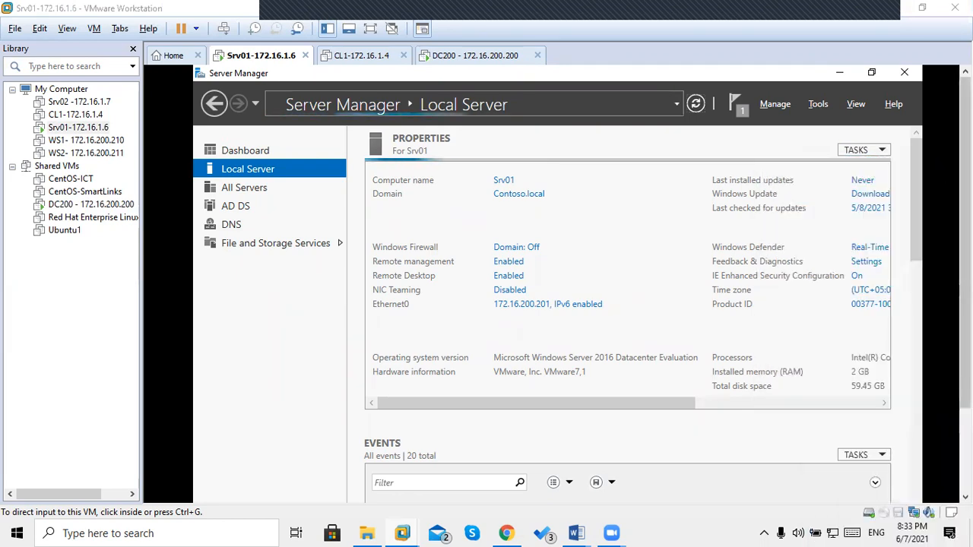
pyautogui.moveTo(966, 187); pyautogui.dragTo(966, 282)
pyautogui.click(251, 398)
pyautogui.scroll(-1, 566, 150)
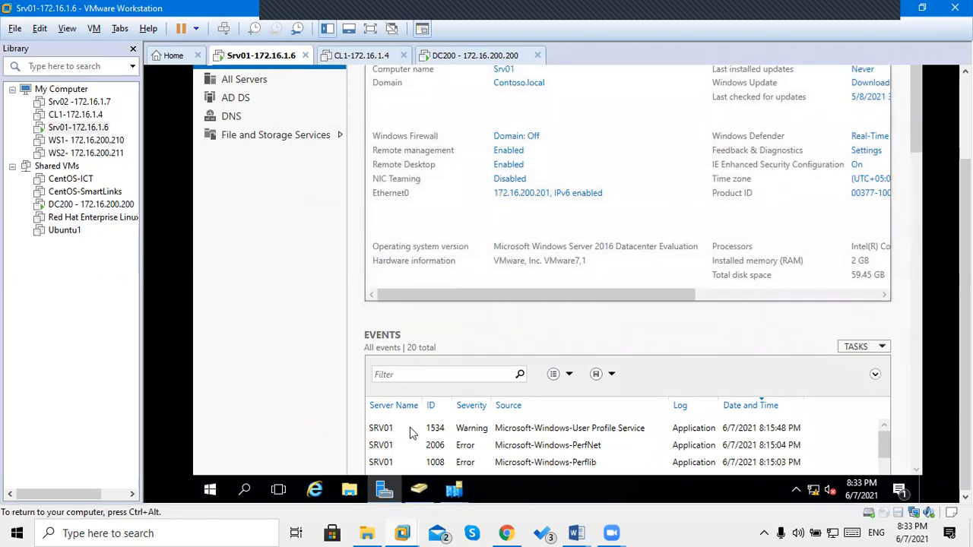
# Bring Active Directory Users and Computers forward, select the helpdesk OU, and cancel the New Object - Group dialog.
pyautogui.click(421, 493)
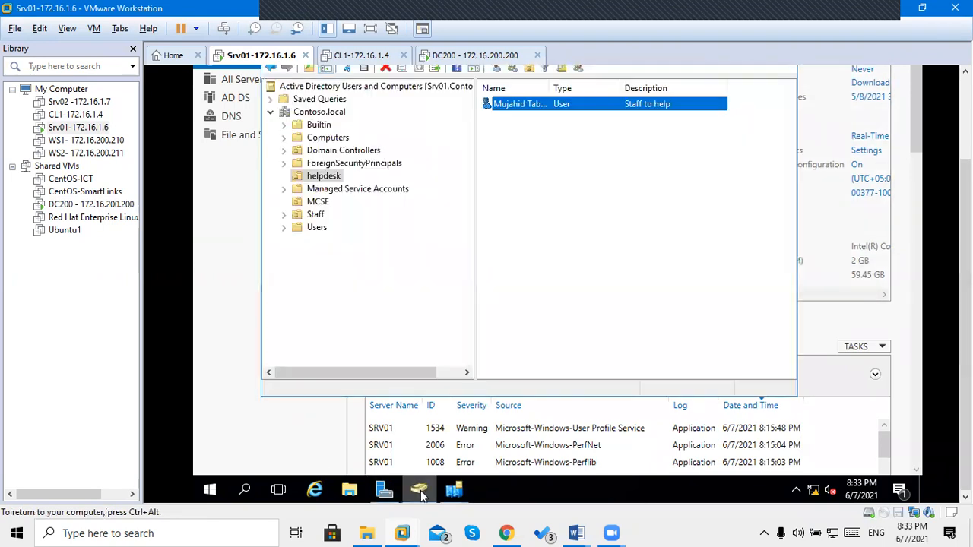
pyautogui.hotkey('ctrl', 'alt')
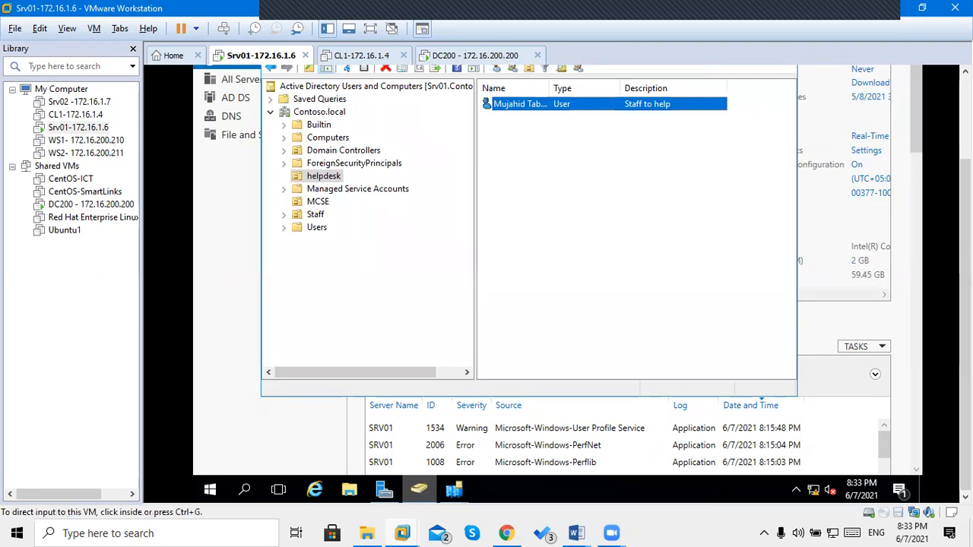
pyautogui.moveTo(966, 319); pyautogui.dragTo(965, 236)
pyautogui.click(615, 380)
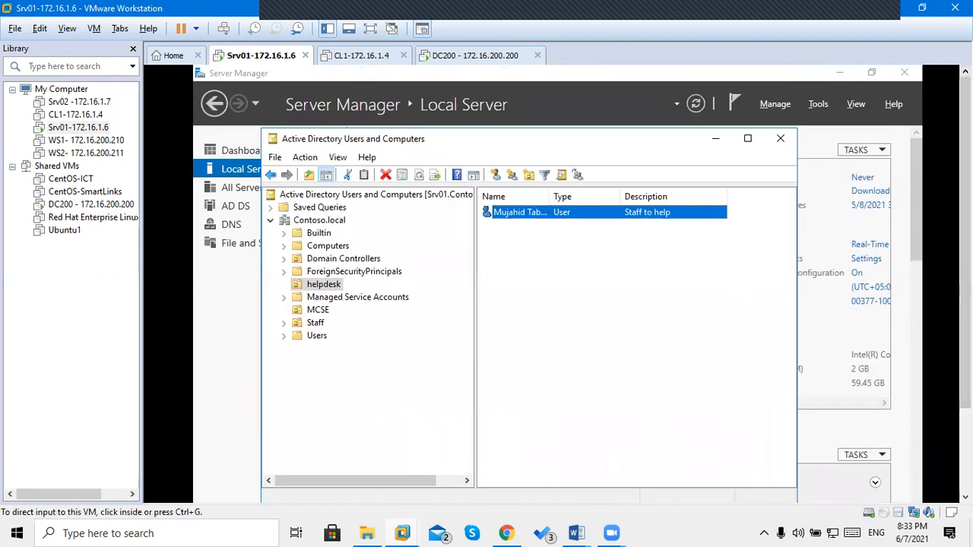
pyautogui.click(416, 342)
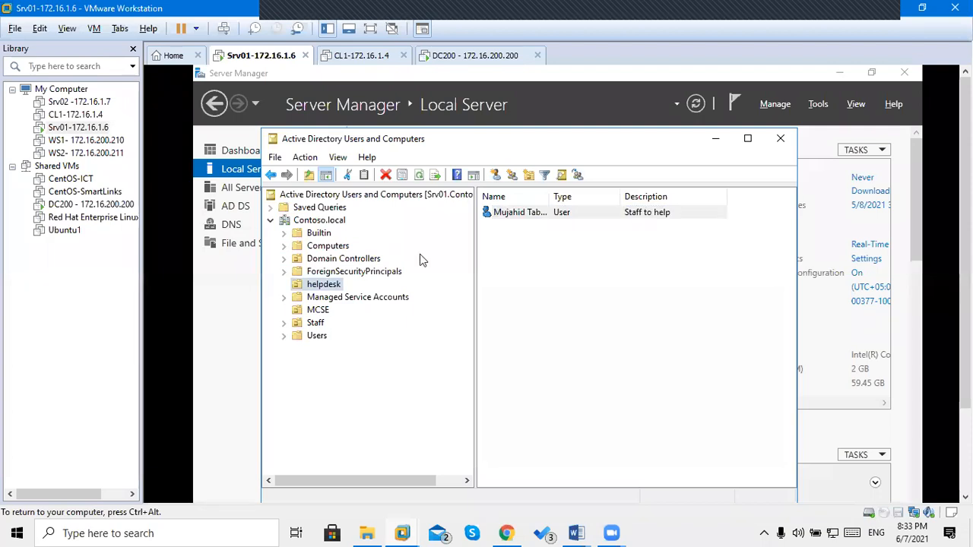
pyautogui.click(420, 178)
pyautogui.click(420, 178)
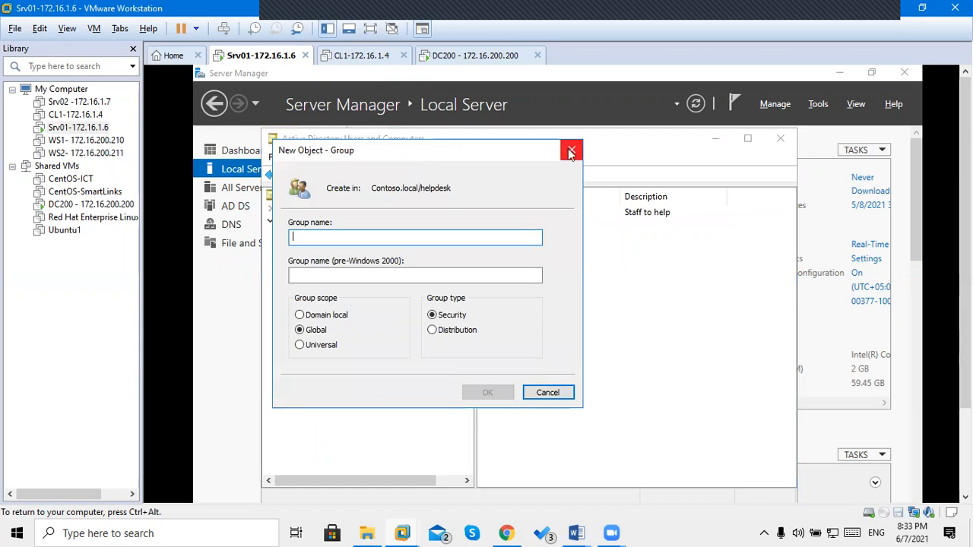
pyautogui.click(572, 151)
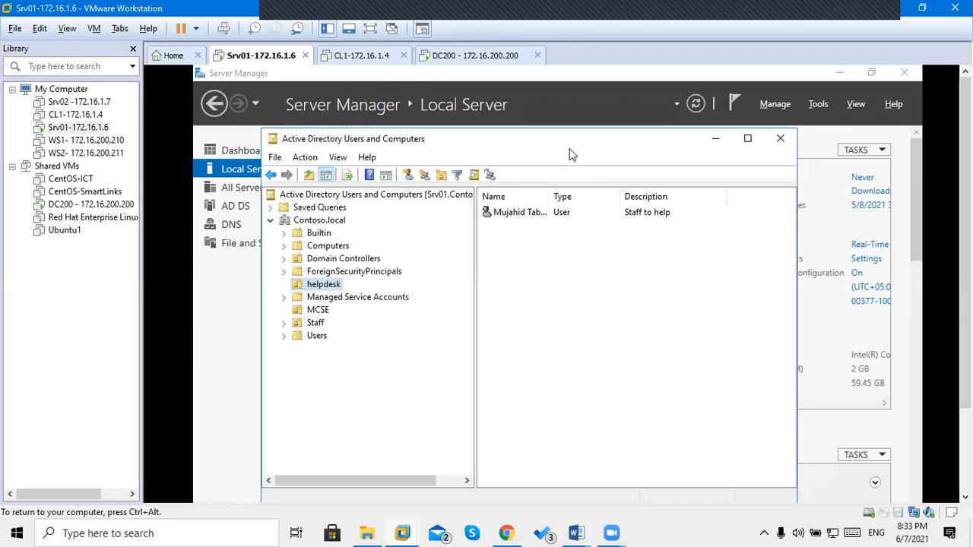
# Review the helpdesk user's Properties and close them without changes.
pyautogui.click(508, 214)
pyautogui.doubleClick(508, 216)
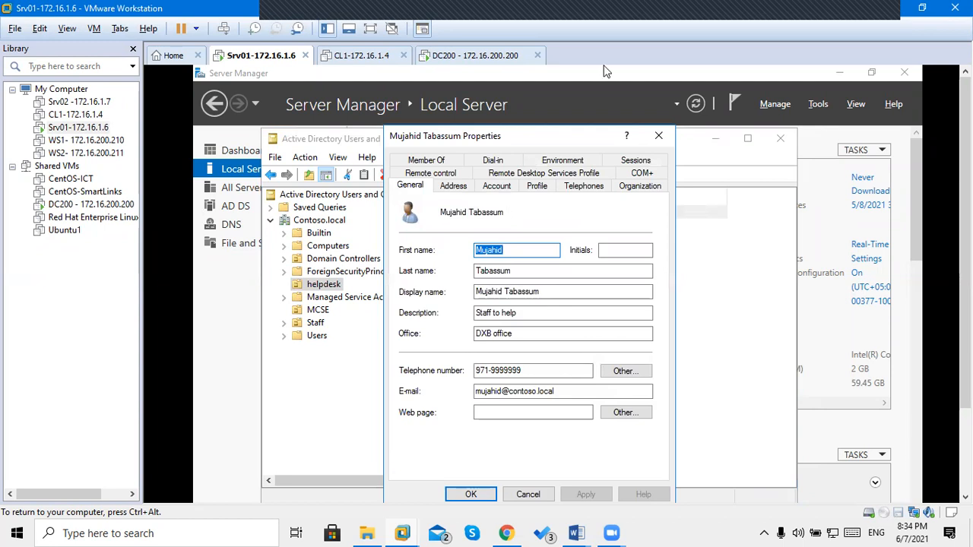
pyautogui.click(658, 135)
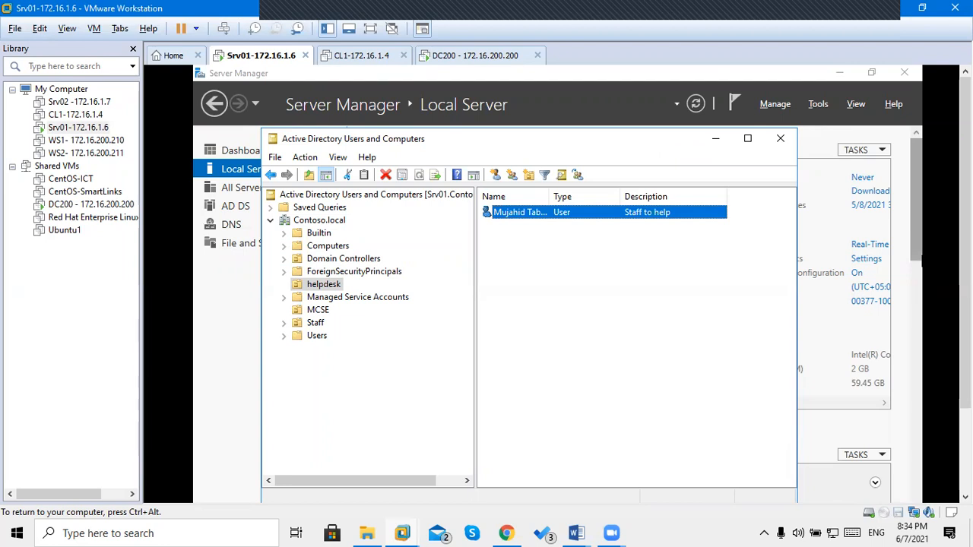
# Show the open Sites and Services windows from the Srv01 taskbar.
pyautogui.moveTo(964, 278); pyautogui.dragTo(964, 376)
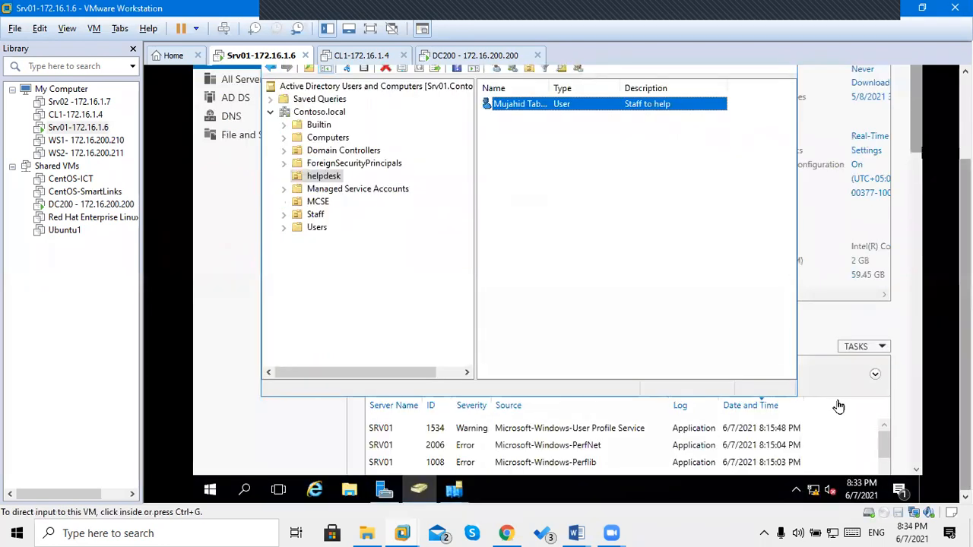
pyautogui.click(371, 271)
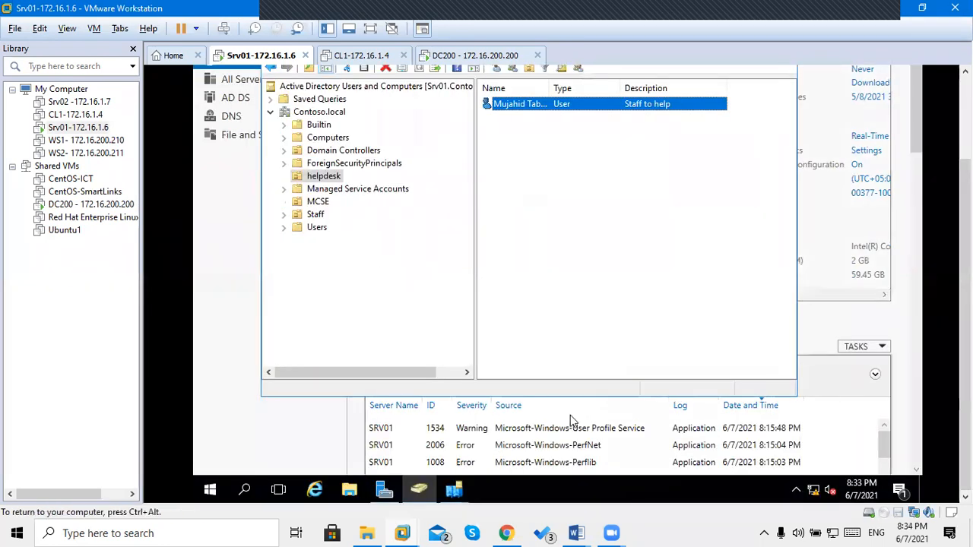
pyautogui.click(460, 492)
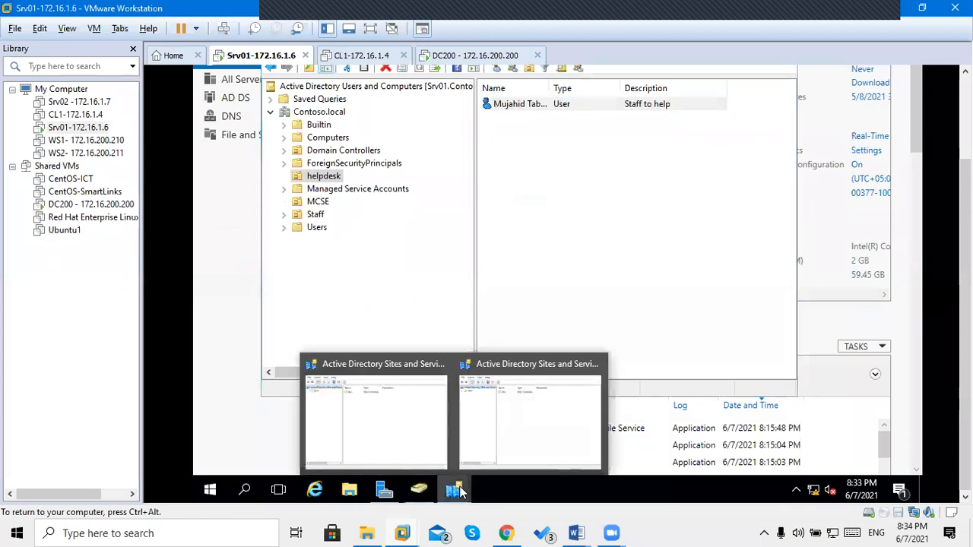
# Bring the second Sites and Services window forward and expand the DXB and HO sites down to their Servers.
pyautogui.click(574, 382)
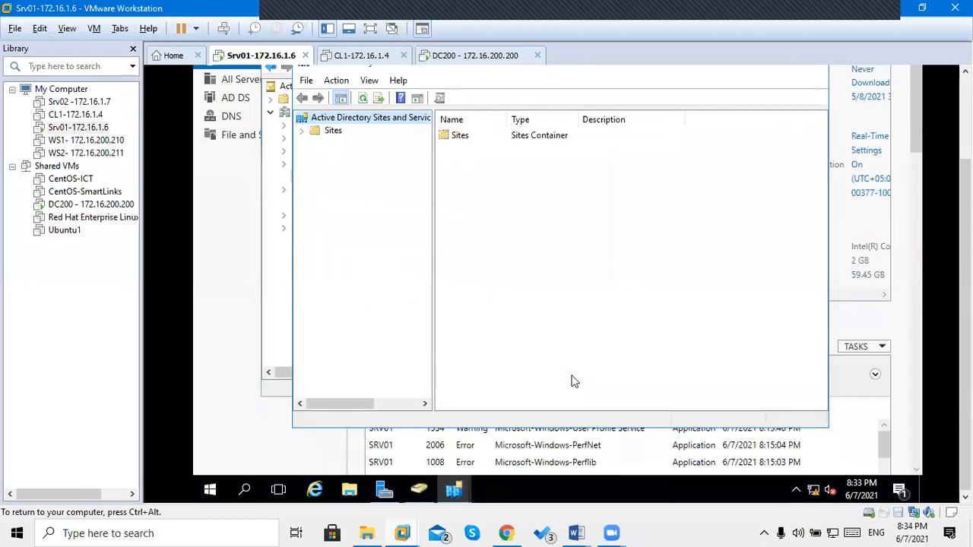
pyautogui.hotkey('ctrl', 'alt')
pyautogui.moveTo(965, 280); pyautogui.dragTo(965, 196)
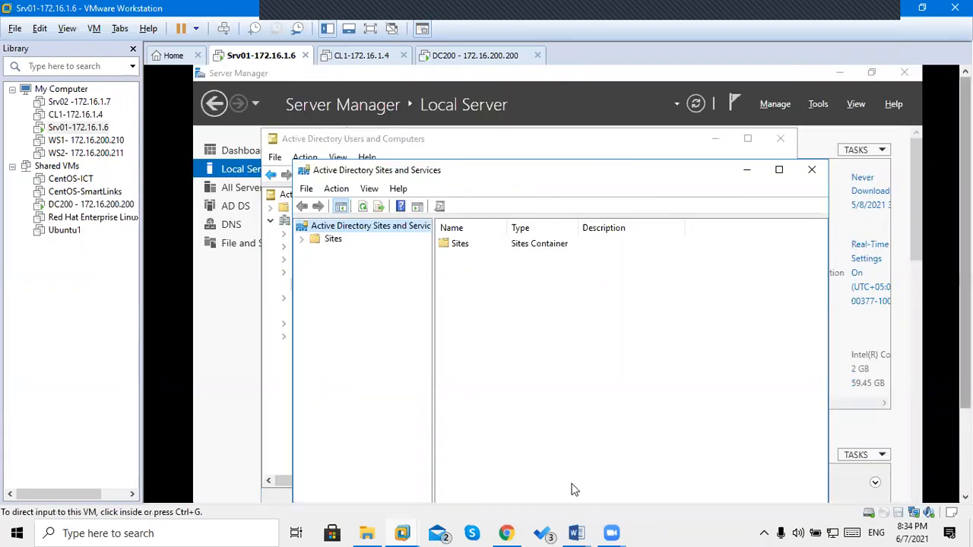
pyautogui.click(574, 488)
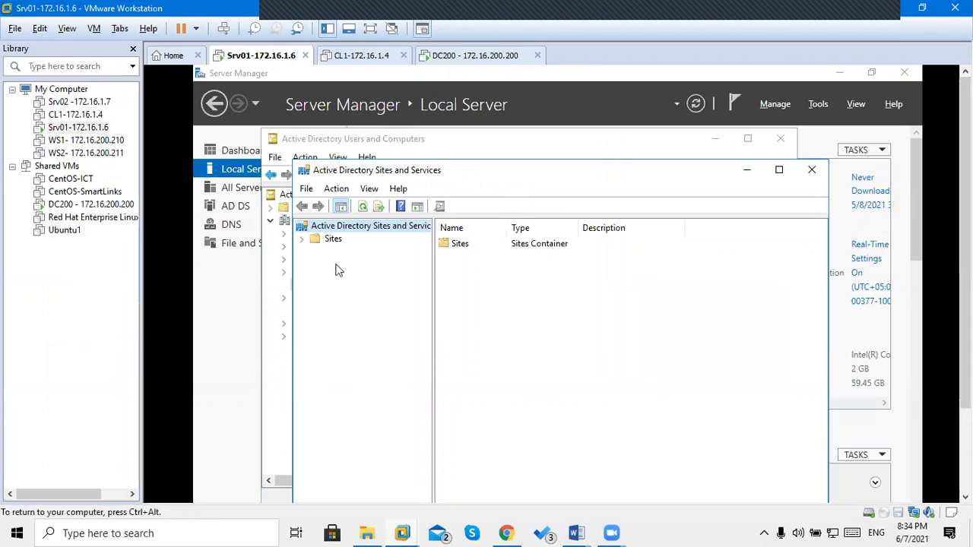
pyautogui.click(301, 239)
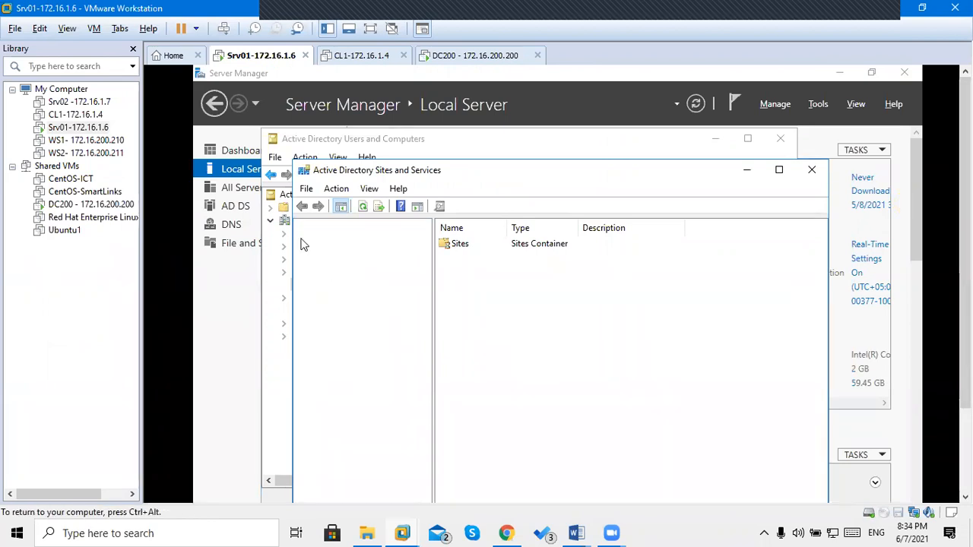
pyautogui.click(316, 277)
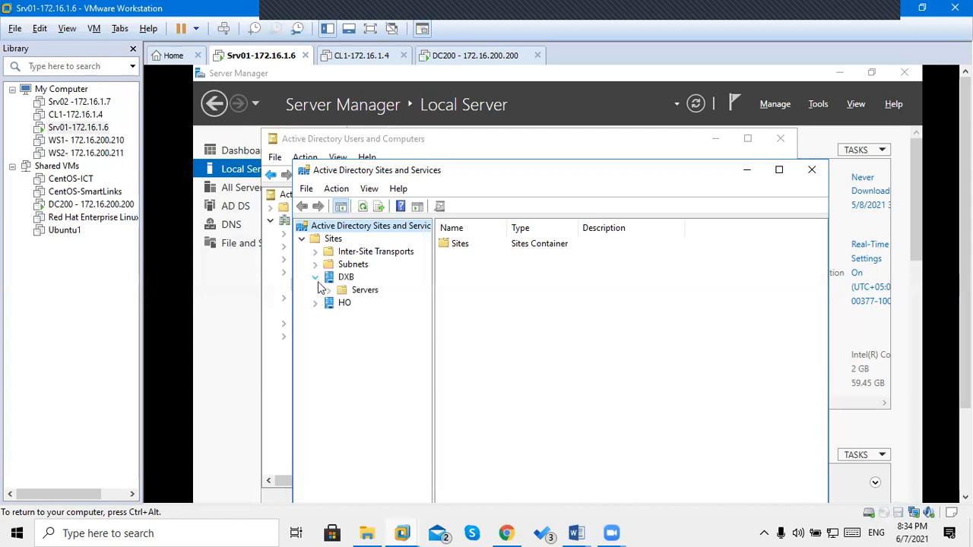
pyautogui.click(316, 302)
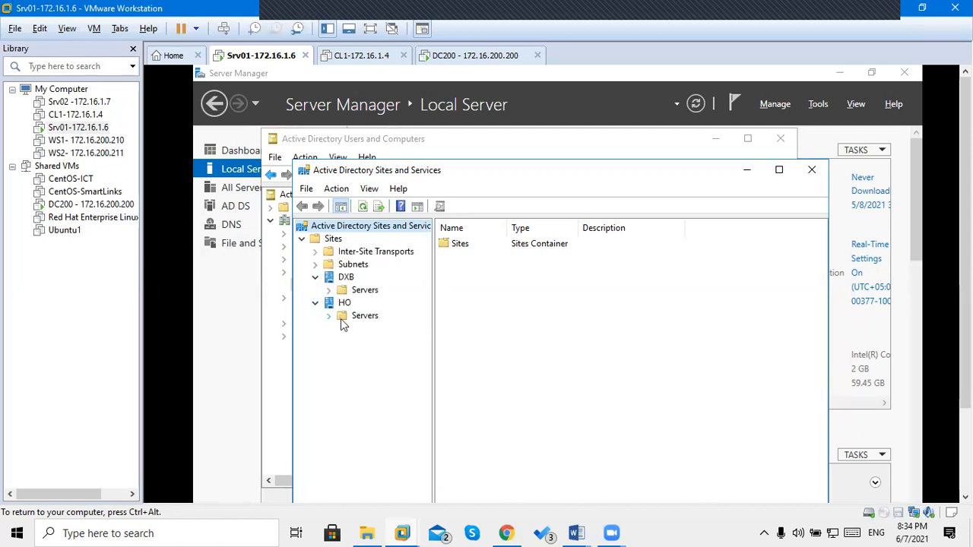
pyautogui.click(328, 316)
pyautogui.click(329, 289)
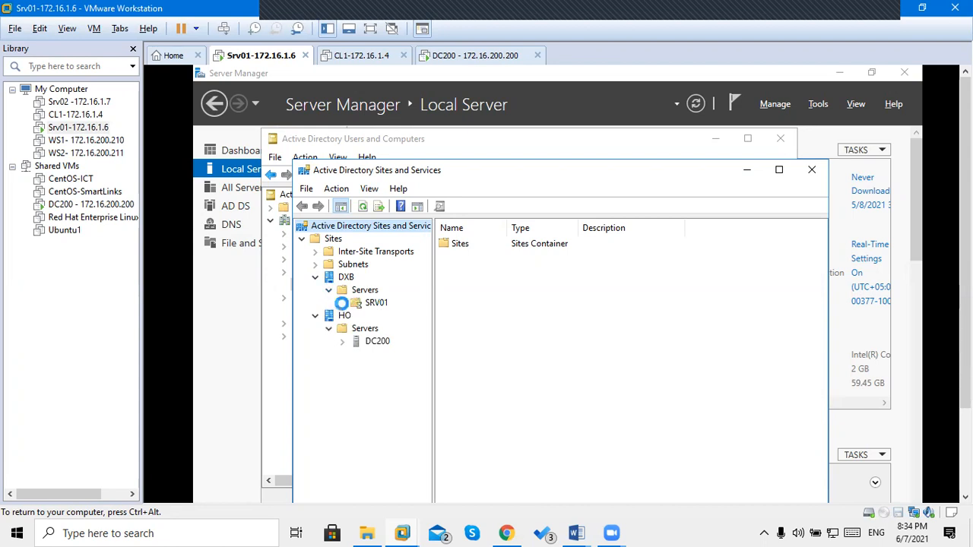
# Check SRV01's and DC200's NTDS Settings, then reopen SRV01's and widen the Name column.
pyautogui.click(342, 304)
pyautogui.click(385, 320)
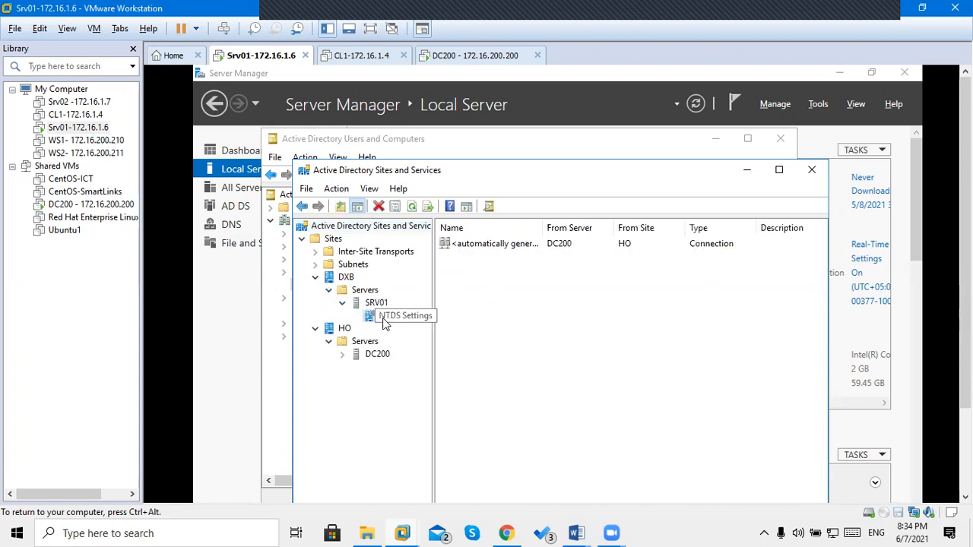
pyautogui.click(342, 355)
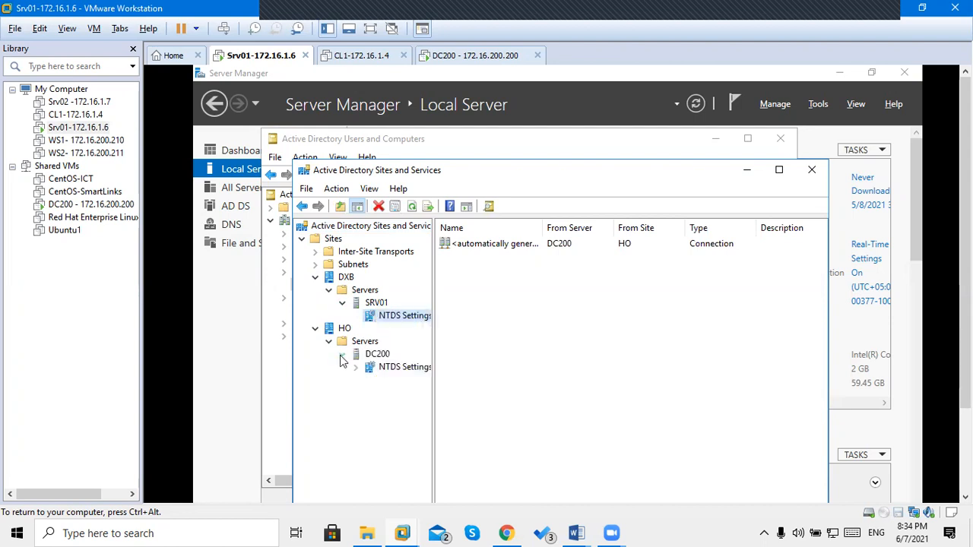
pyautogui.click(384, 368)
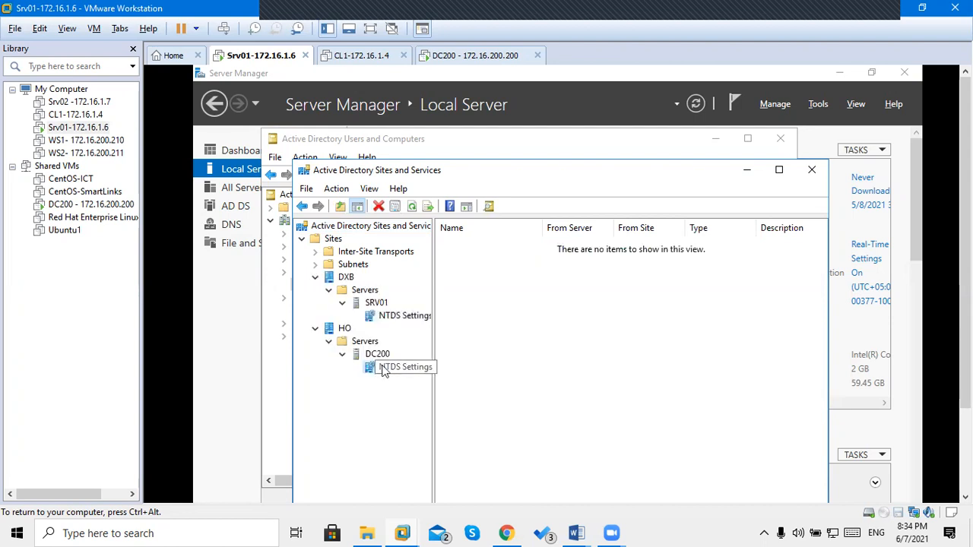
pyautogui.click(412, 207)
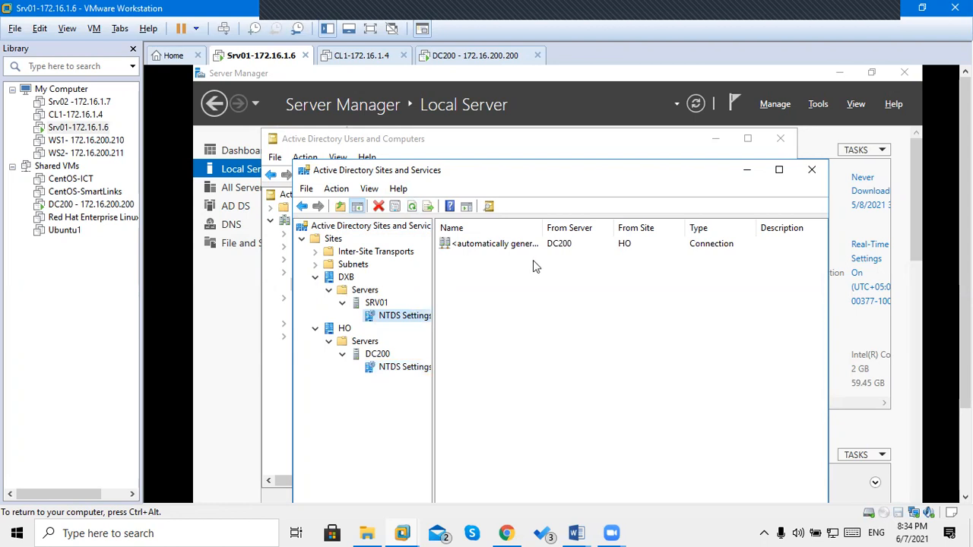
pyautogui.moveTo(541, 227); pyautogui.dragTo(583, 230)
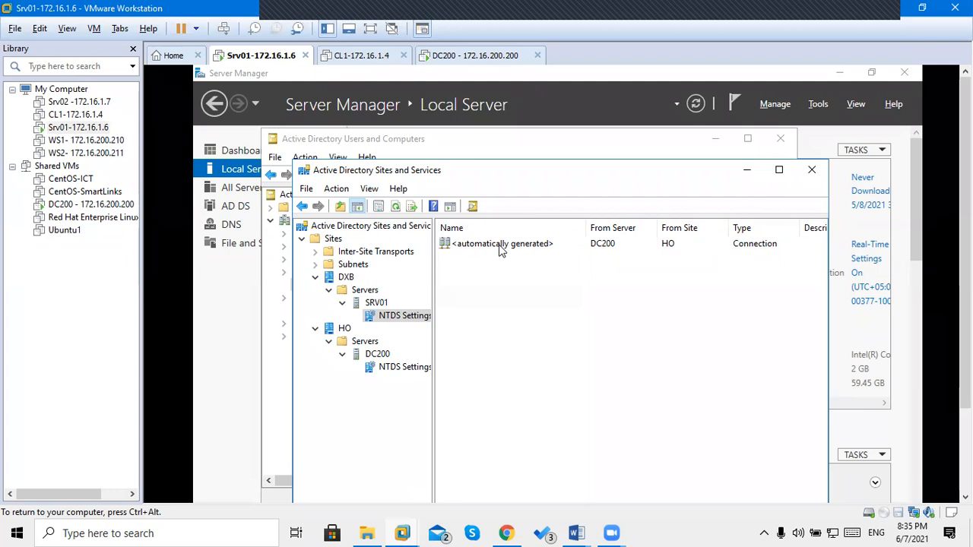
# Dismiss SRV01's NTDS Settings menu, cancel renaming the DC200 connection, and maximize the console.
pyautogui.rightClick(371, 318)
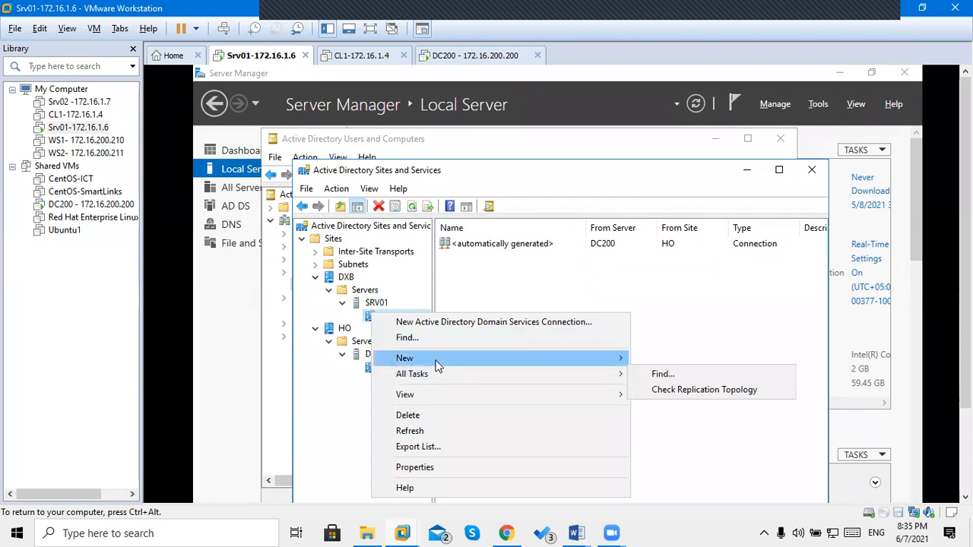
pyautogui.moveTo(437, 365)
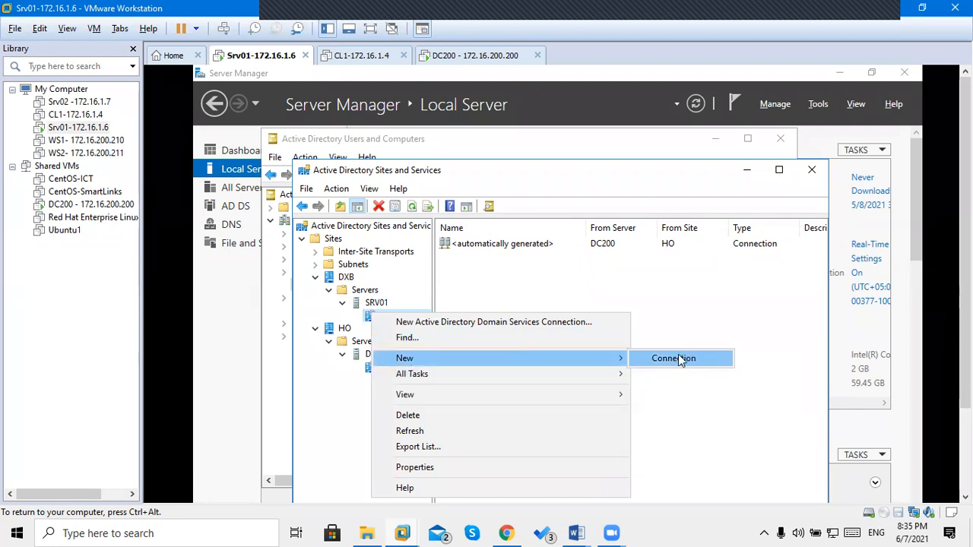
pyautogui.click(669, 297)
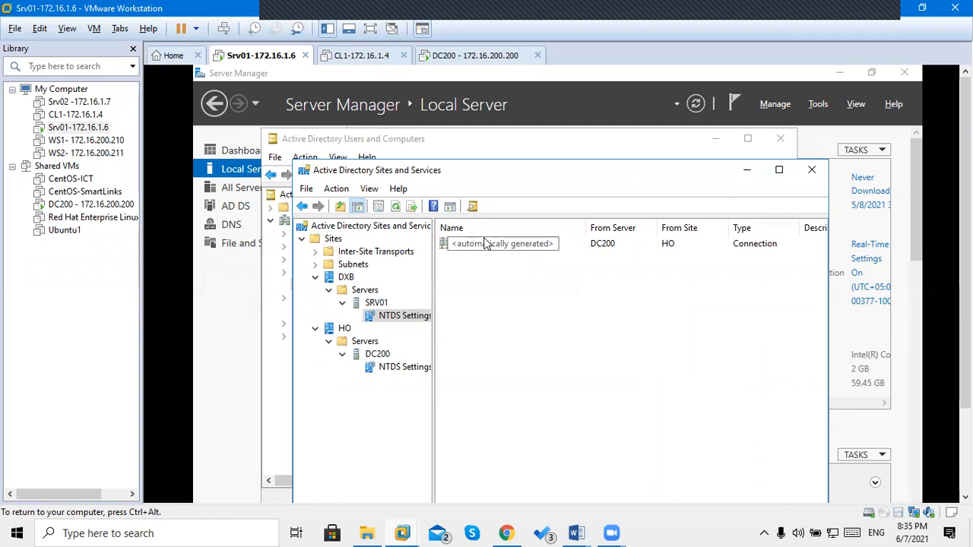
pyautogui.click(513, 248)
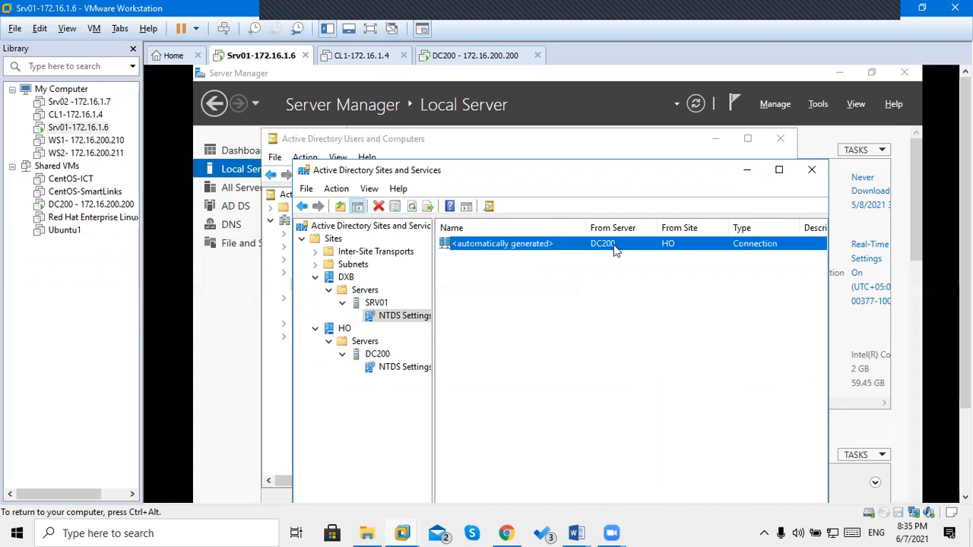
pyautogui.press('F2')
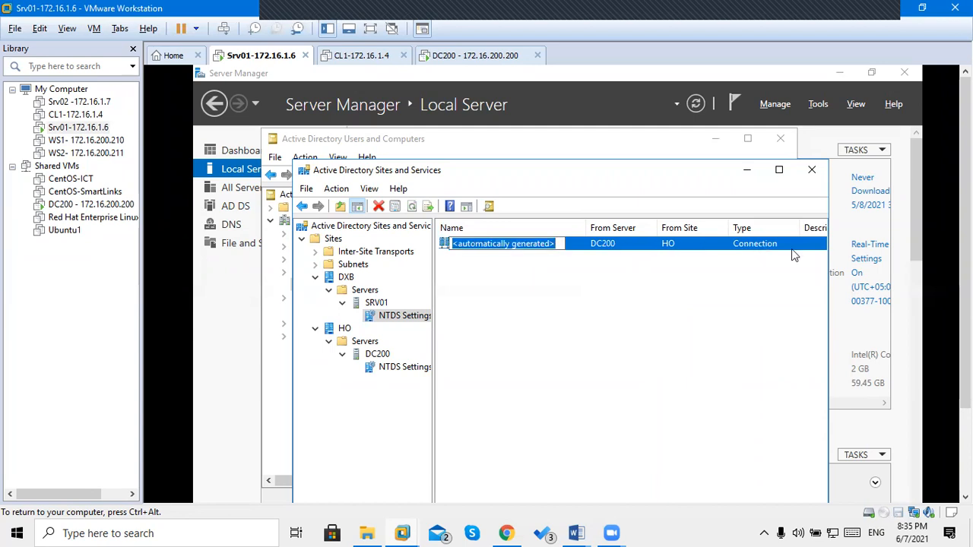
pyautogui.click(779, 170)
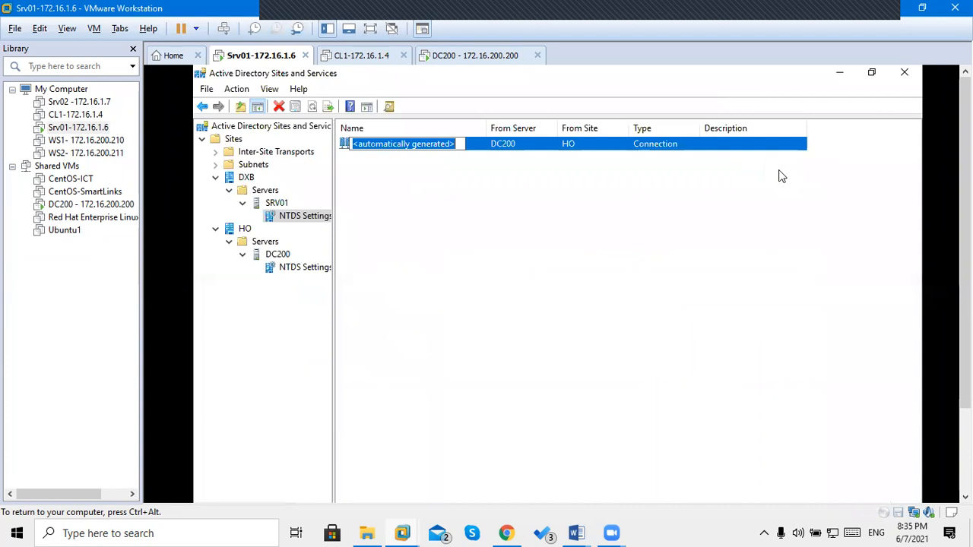
pyautogui.click(499, 148)
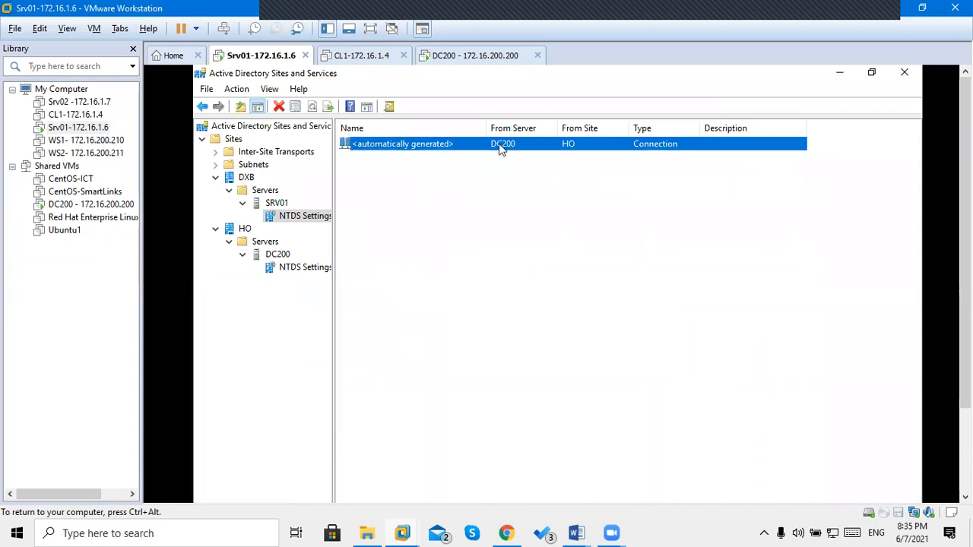
# Open the automatically generated connection's Properties, review its replicated naming contexts, and keep IP transport.
pyautogui.doubleClick(499, 148)
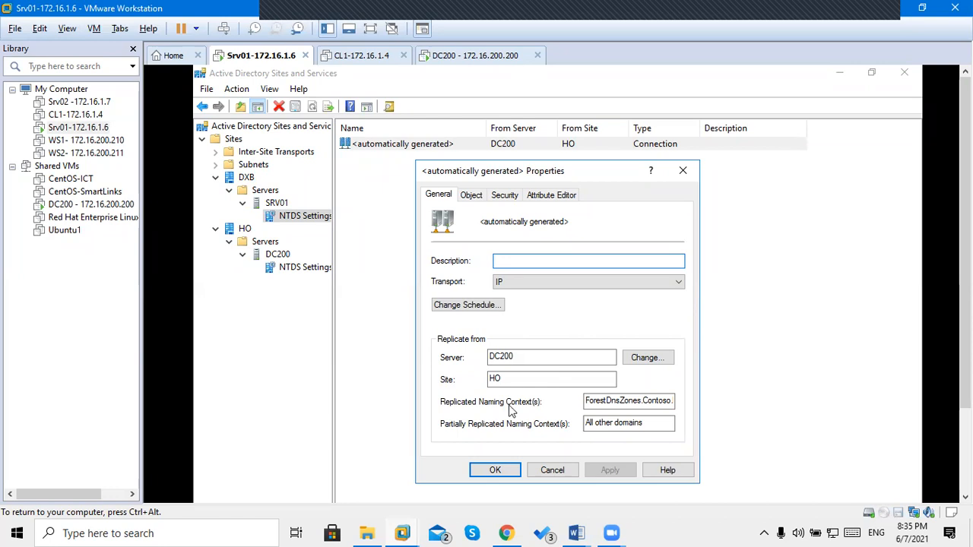
pyautogui.doubleClick(657, 405)
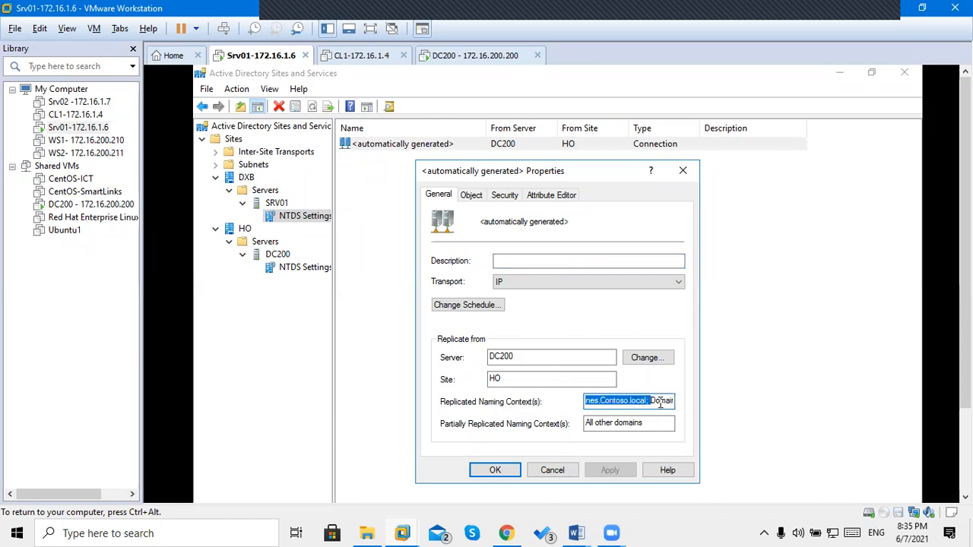
pyautogui.press('Right')
pyautogui.press('Right')
pyautogui.press('Right')
pyautogui.press('Right')
pyautogui.press('Right')
pyautogui.press('Right')
pyautogui.press('Right')
pyautogui.press('Right')
pyautogui.press('Right')
pyautogui.press('Right')
pyautogui.press('Right')
pyautogui.press('Right')
pyautogui.press('Right')
pyautogui.press('Right')
pyautogui.press('Right')
pyautogui.press('Right')
pyautogui.press('Right')
pyautogui.press('Right')
pyautogui.press('Right')
pyautogui.press('Right')
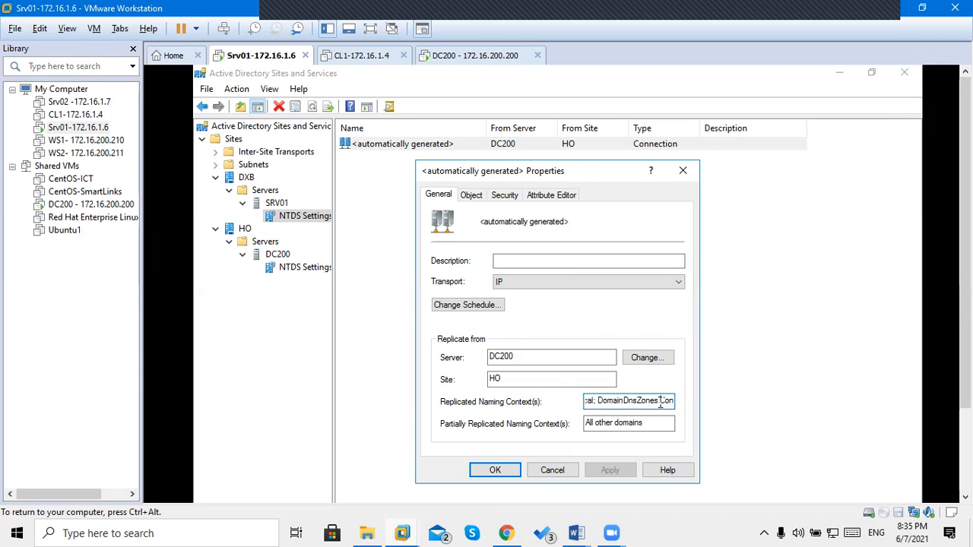
pyautogui.press('Right')
pyautogui.press('Right')
pyautogui.press('Right')
pyautogui.press('Right')
pyautogui.press('Right')
pyautogui.press('Right')
pyautogui.press('Right')
pyautogui.press('Right')
pyautogui.press('Right')
pyautogui.press('Right')
pyautogui.press('Right')
pyautogui.press('Right')
pyautogui.press('Right')
pyautogui.press('Right')
pyautogui.press('Right')
pyautogui.press('Right')
pyautogui.press('Right')
pyautogui.press('Right')
pyautogui.click(553, 289)
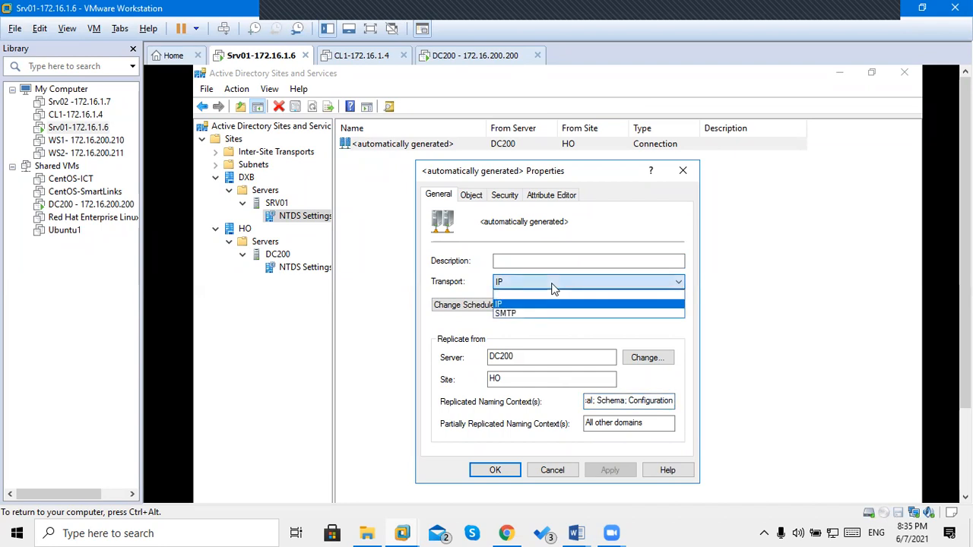
pyautogui.click(554, 289)
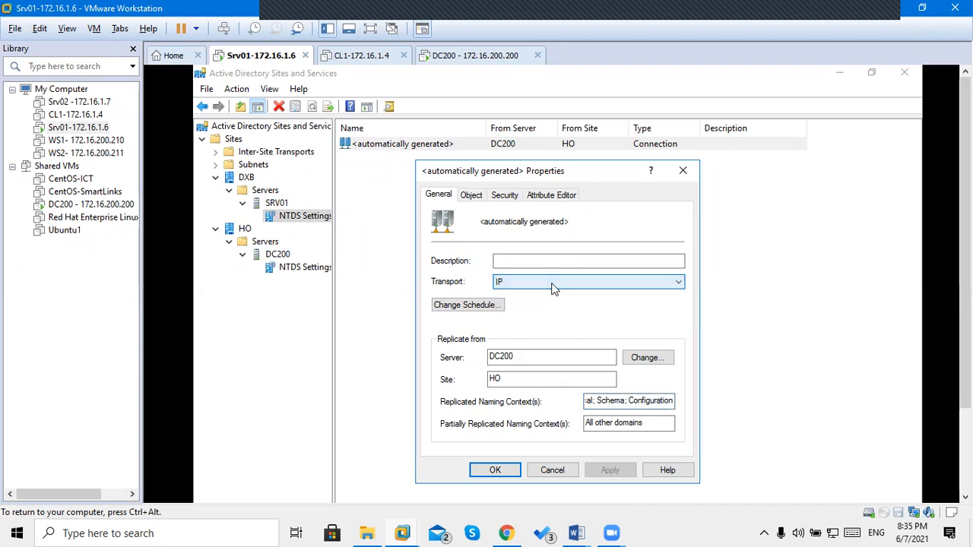
pyautogui.click(467, 307)
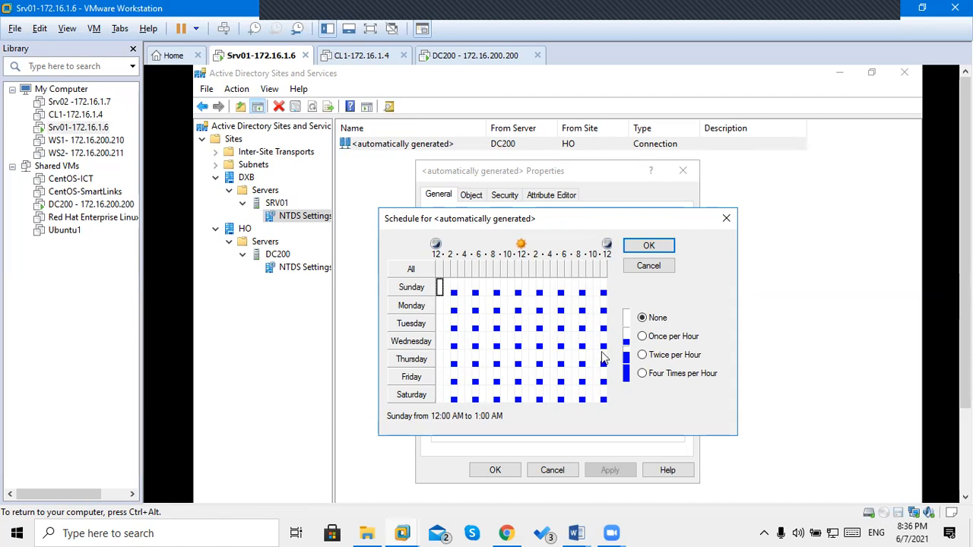
pyautogui.click(668, 378)
pyautogui.moveTo(438, 294); pyautogui.dragTo(609, 408)
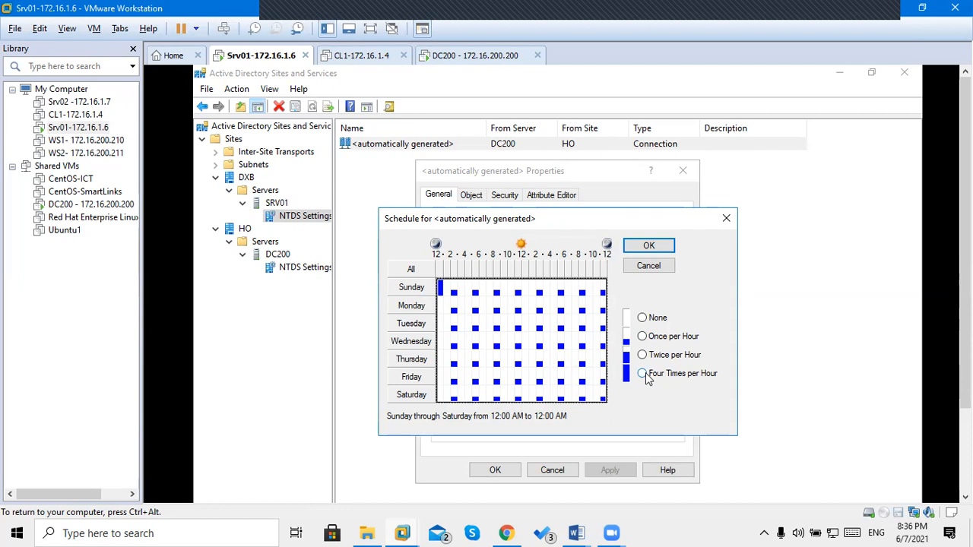
pyautogui.click(646, 379)
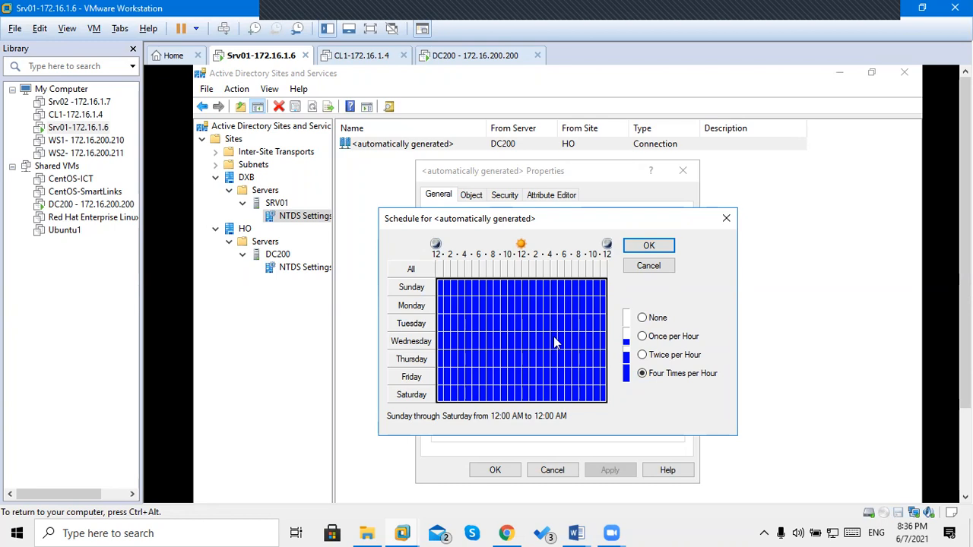
pyautogui.click(660, 270)
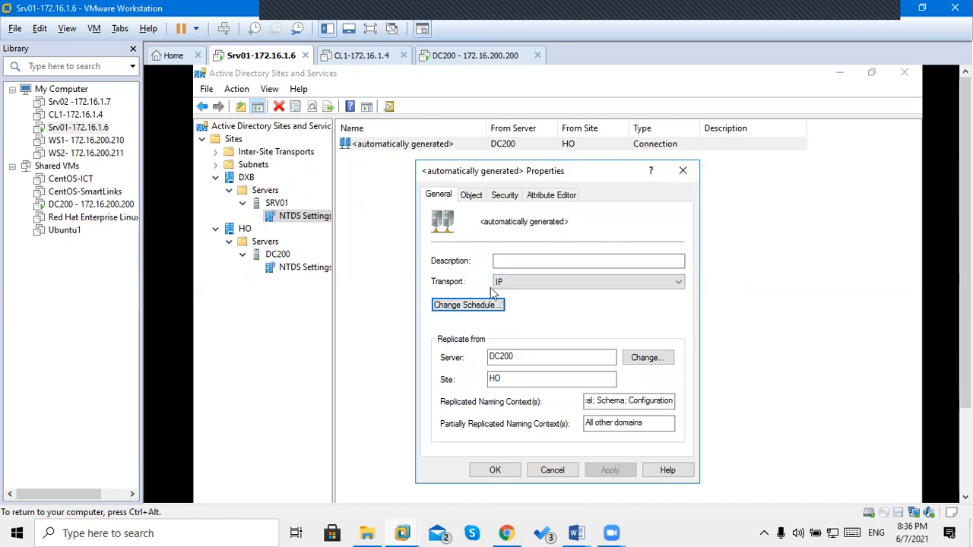
pyautogui.click(477, 309)
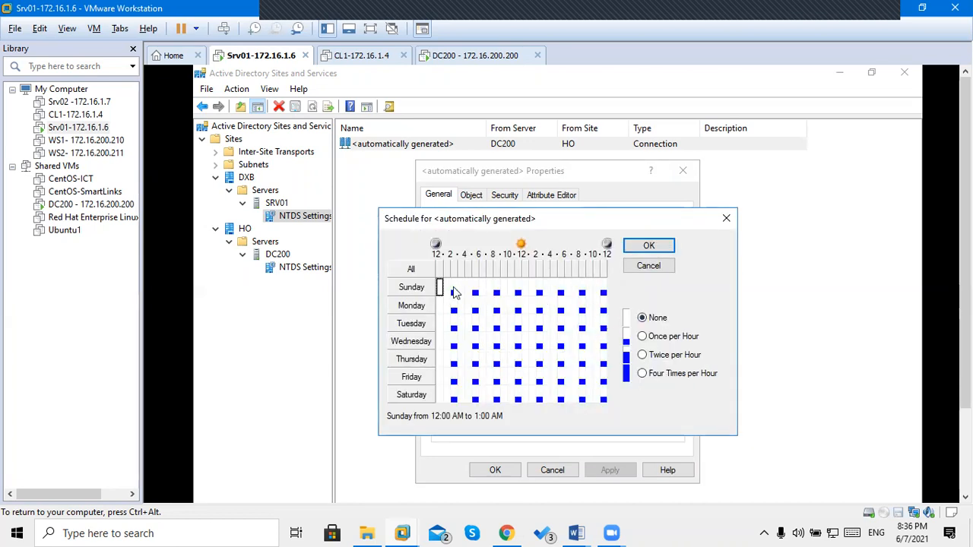
pyautogui.click(454, 291)
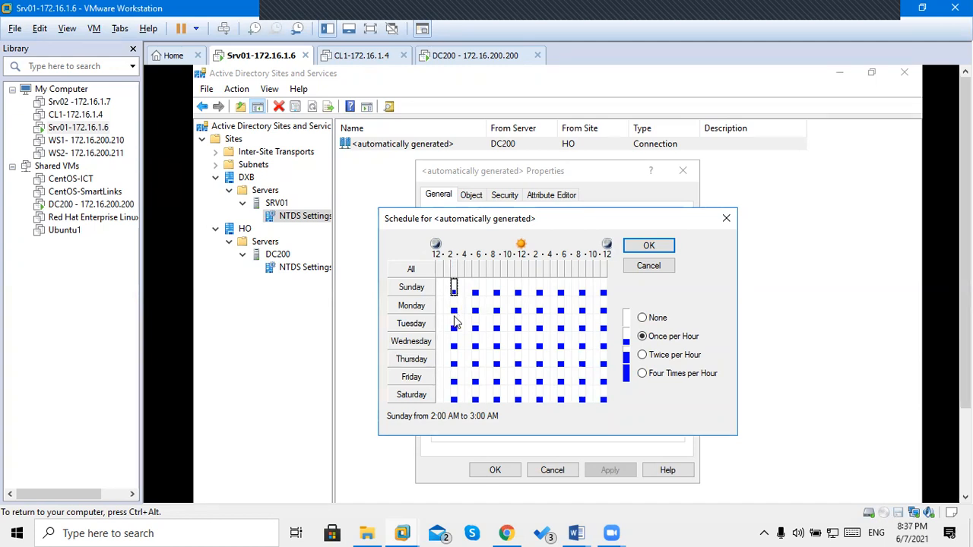
pyautogui.click(455, 308)
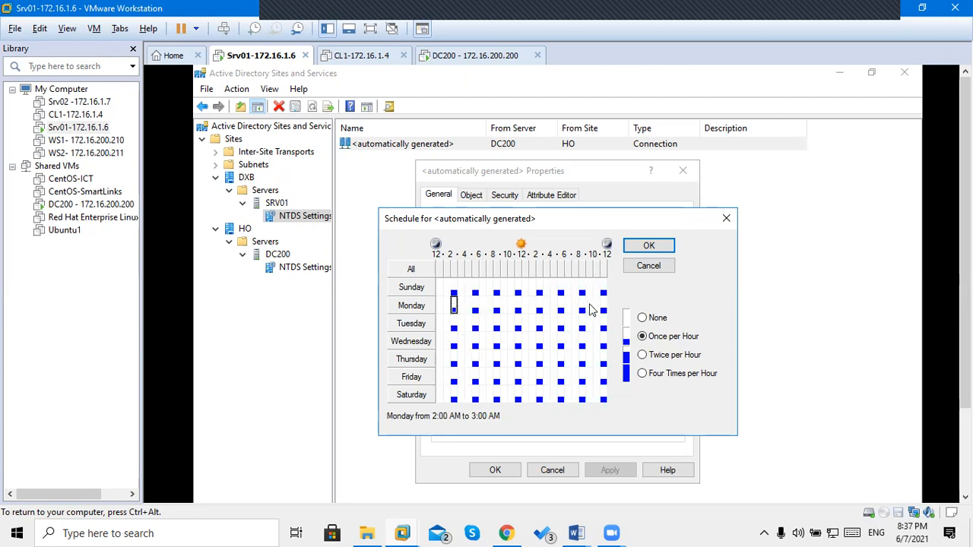
pyautogui.click(581, 313)
pyautogui.click(603, 312)
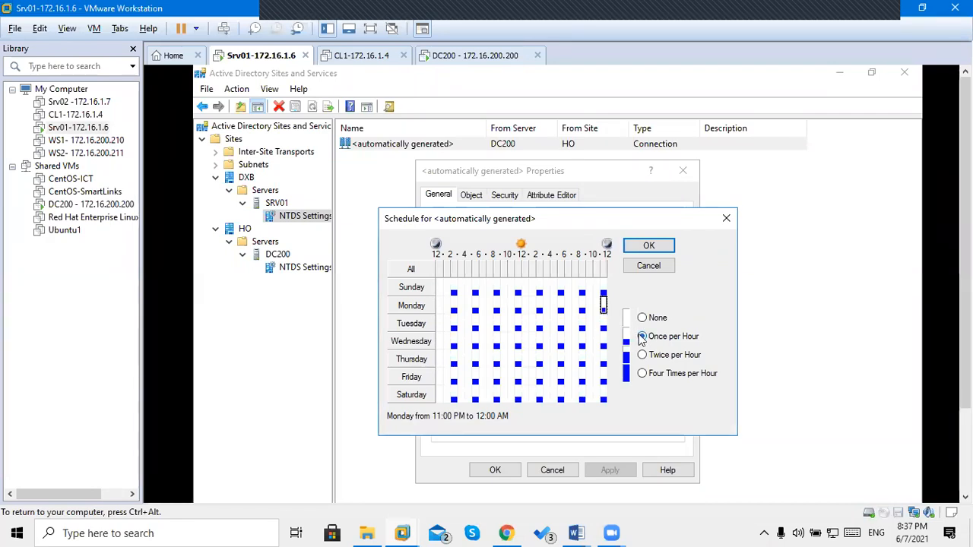
pyautogui.click(601, 304)
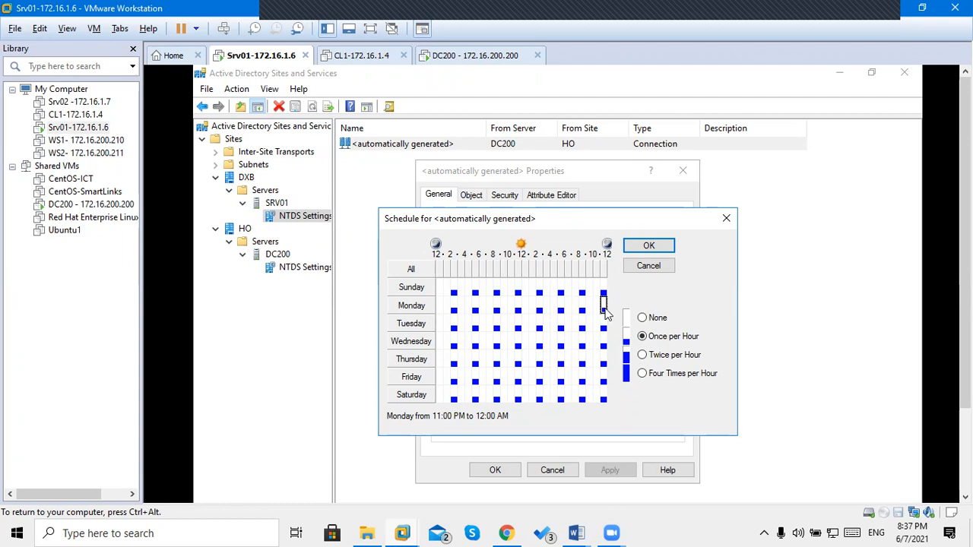
pyautogui.click(655, 361)
pyautogui.click(646, 378)
pyautogui.click(660, 338)
pyautogui.click(658, 320)
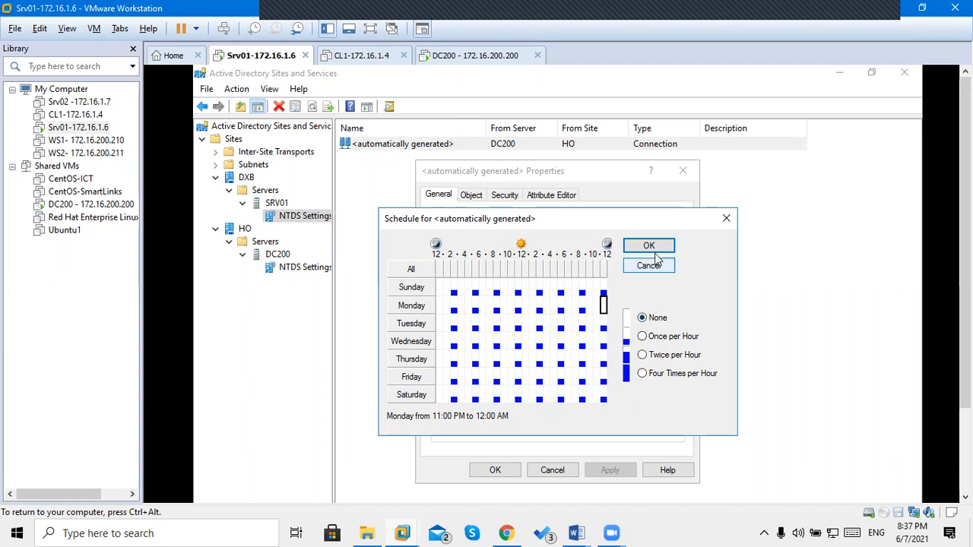
pyautogui.click(650, 265)
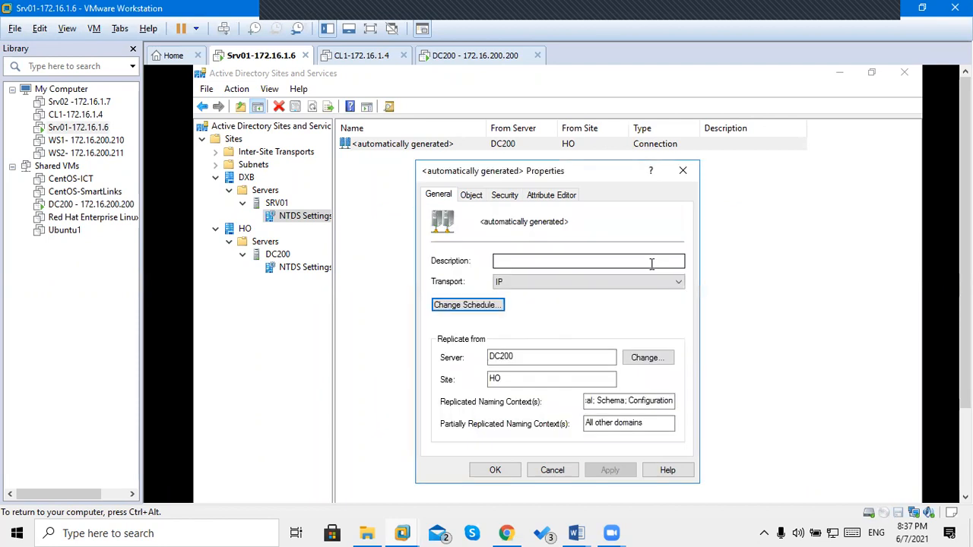
# Close the connection properties, run Replicate Now on the DC200 connection, and acknowledge the message.
pyautogui.click(553, 472)
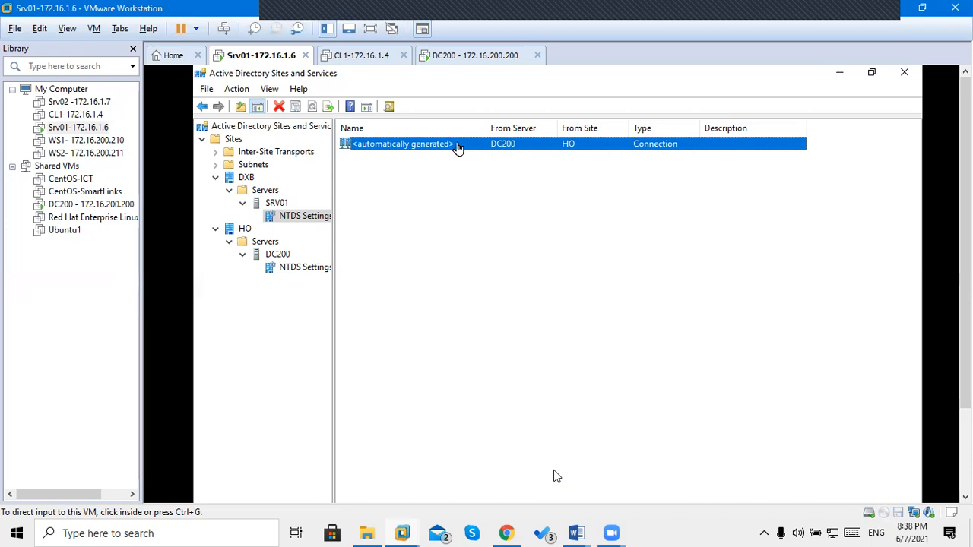
pyautogui.click(554, 475)
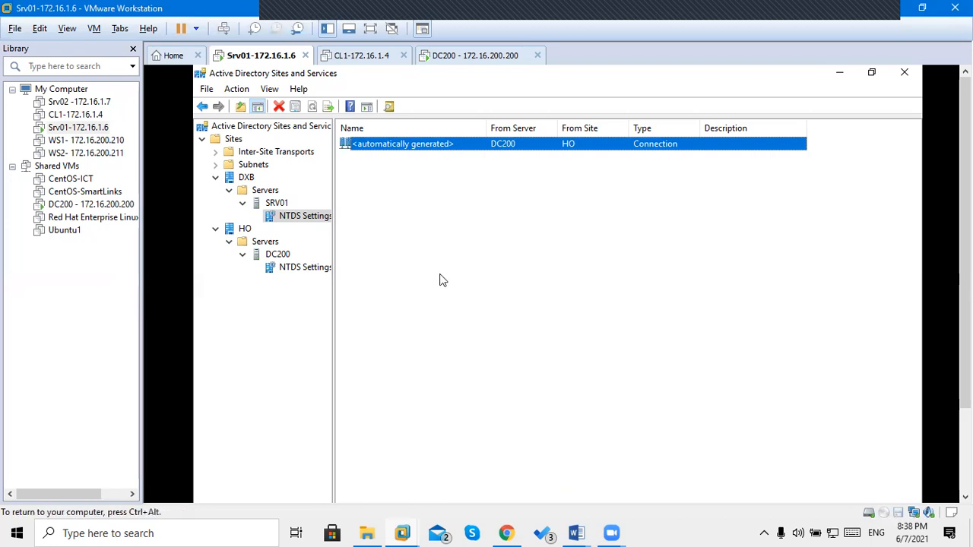
pyautogui.rightClick(445, 149)
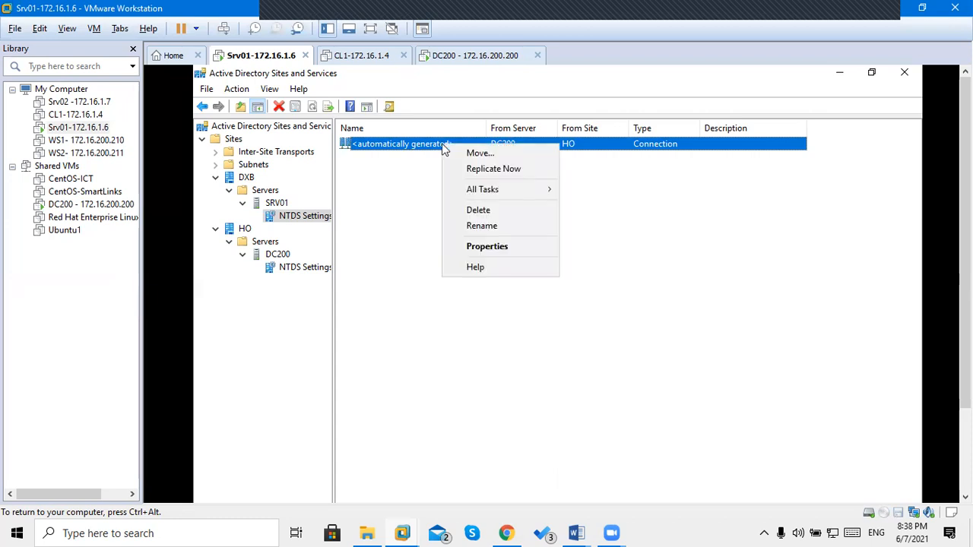
pyautogui.click(508, 170)
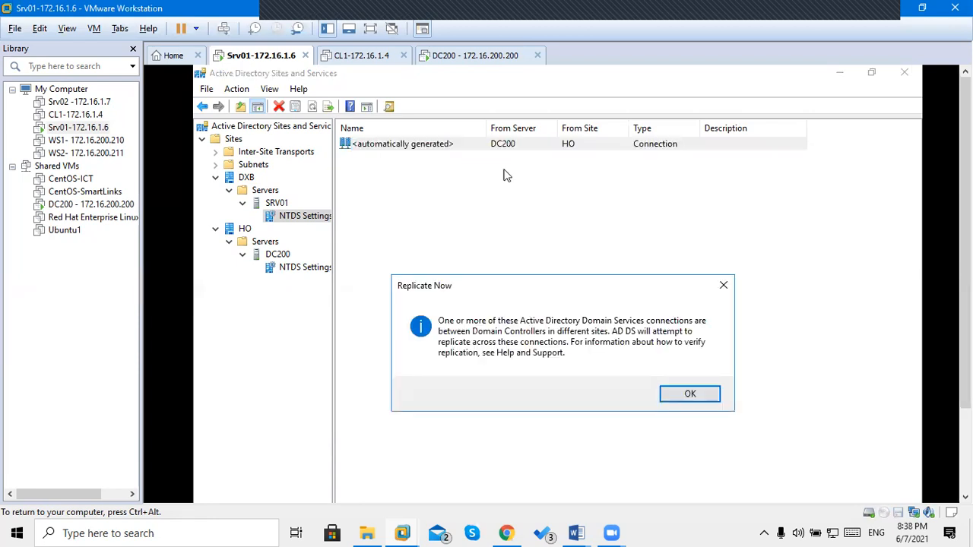
pyautogui.click(685, 394)
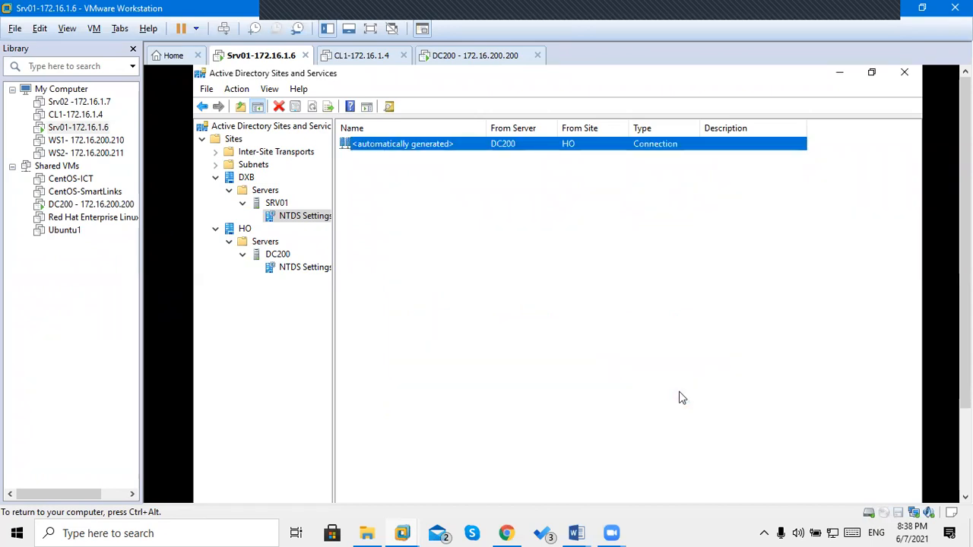
pyautogui.click(494, 58)
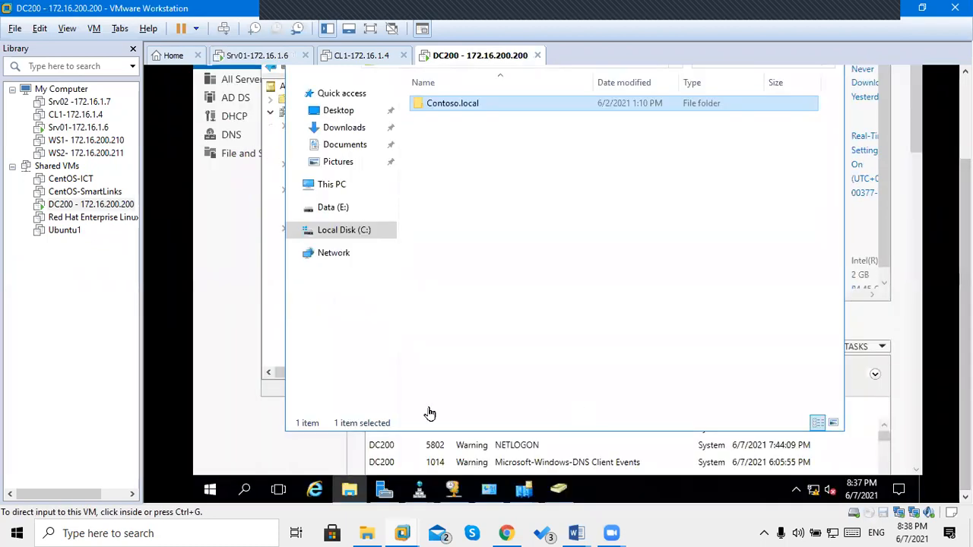
# On DC200, bring the third Sites and Services window to the front.
pyautogui.click(250, 445)
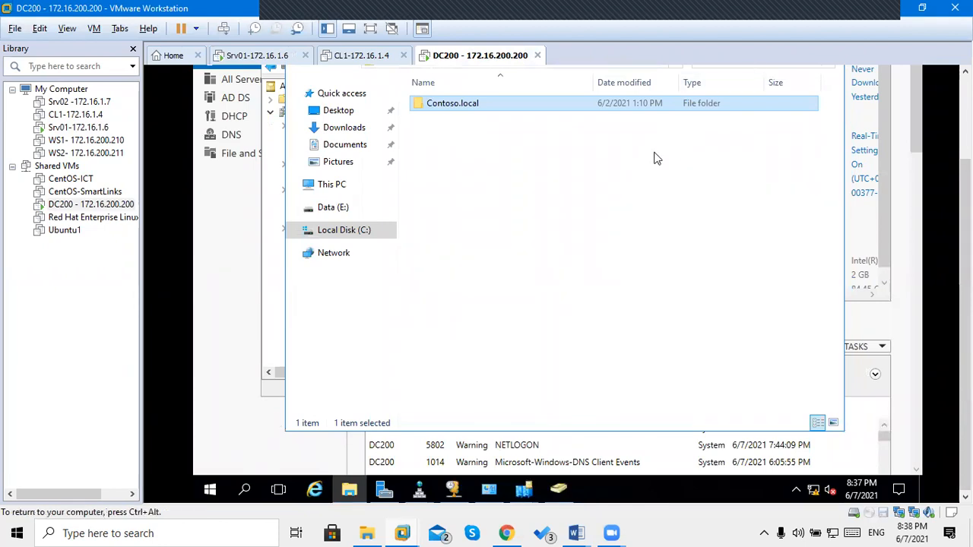
pyautogui.click(524, 491)
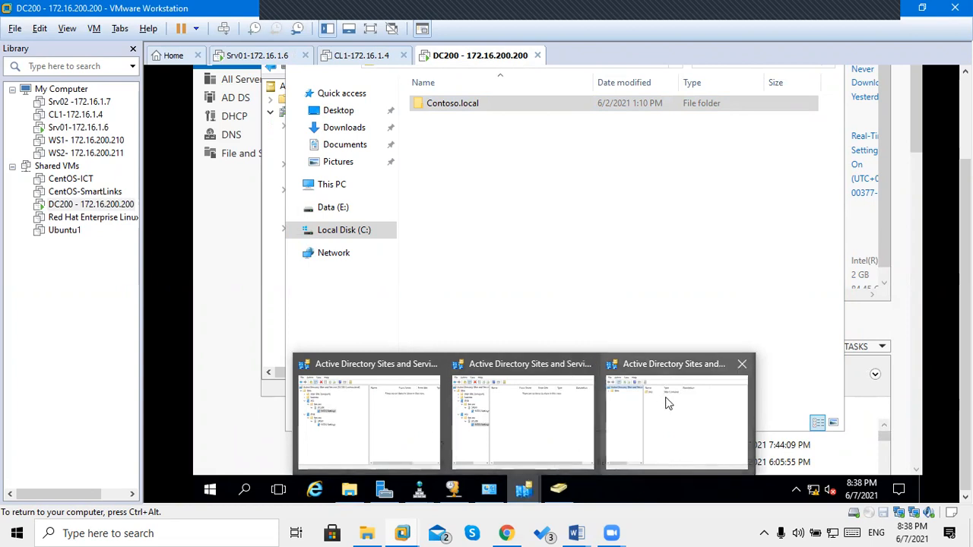
pyautogui.click(667, 402)
pyautogui.hotkey('ctrl', 'alt')
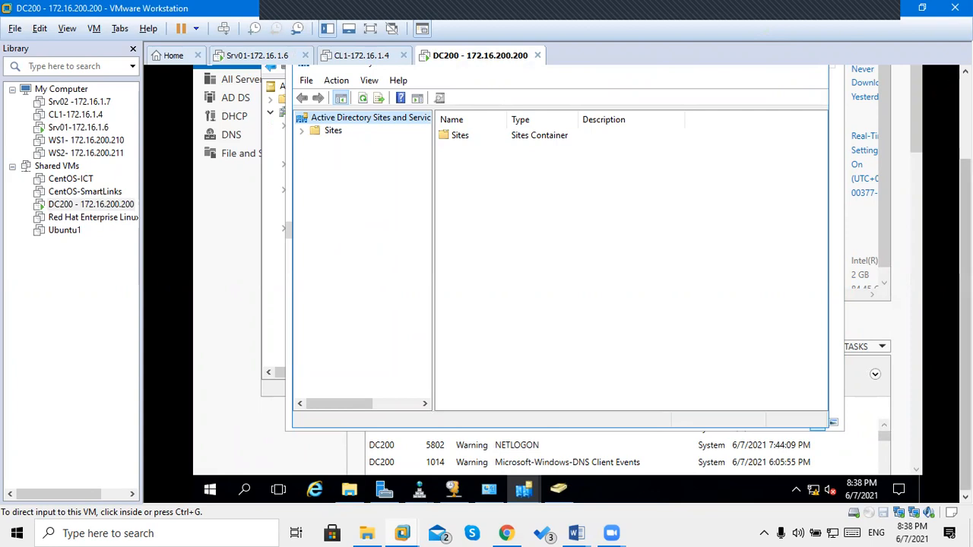
pyautogui.scroll(3, 526, 219)
pyautogui.click(526, 219)
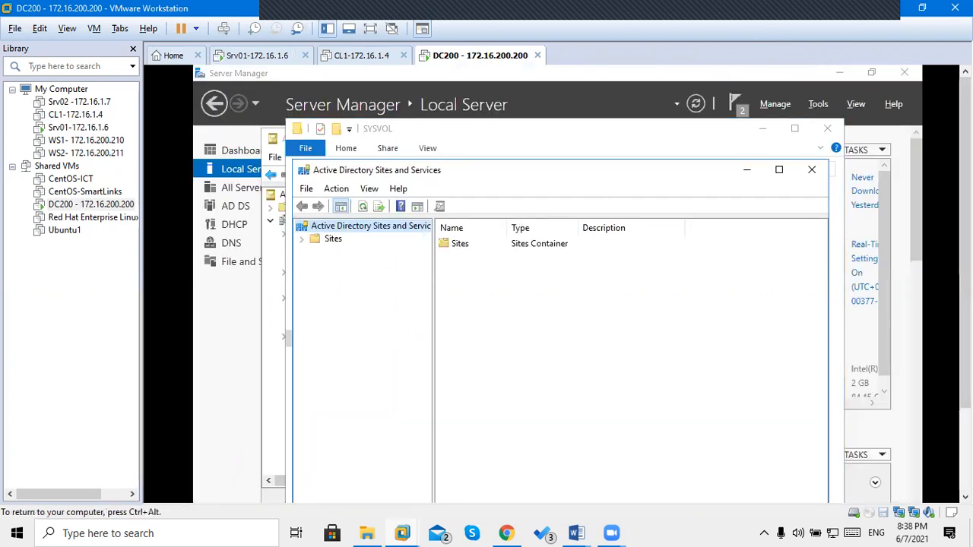
# Expand Sites, the DXB and HO sites, their Servers folders, and the DC200 and SRV01 servers.
pyautogui.click(302, 240)
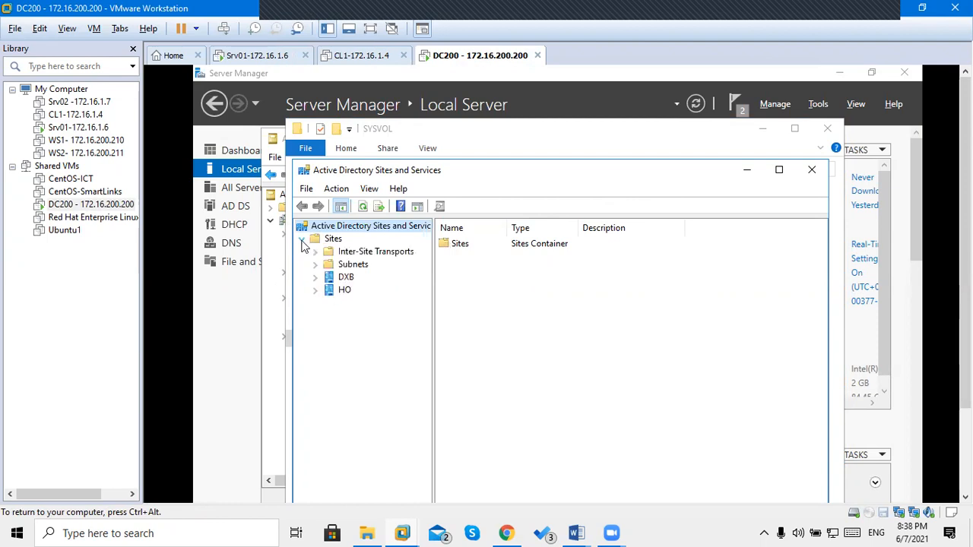
pyautogui.click(316, 278)
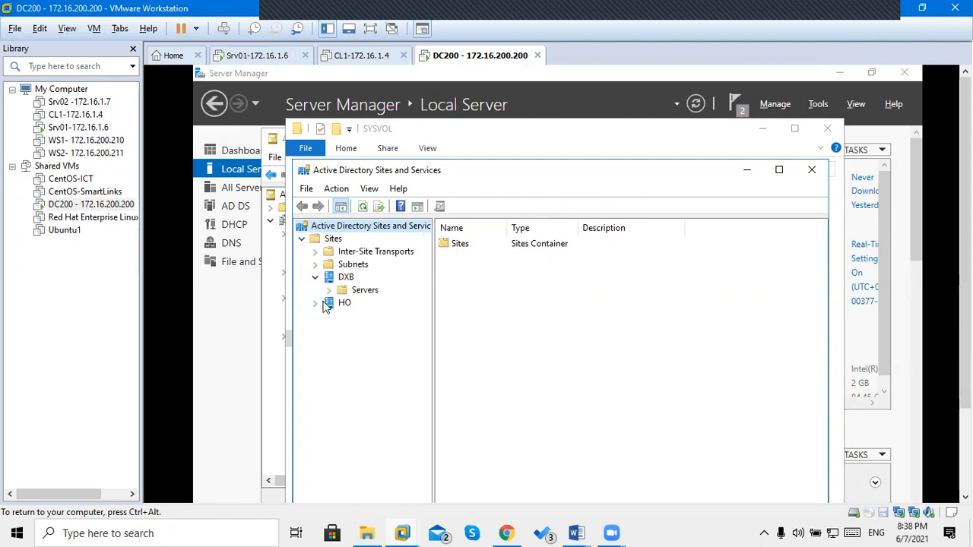
pyautogui.click(315, 304)
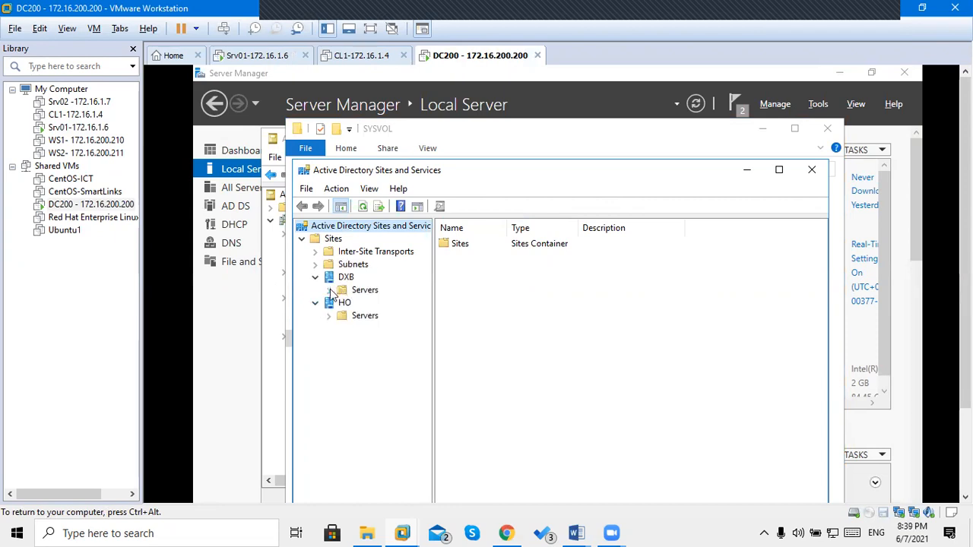
pyautogui.click(328, 291)
pyautogui.click(328, 328)
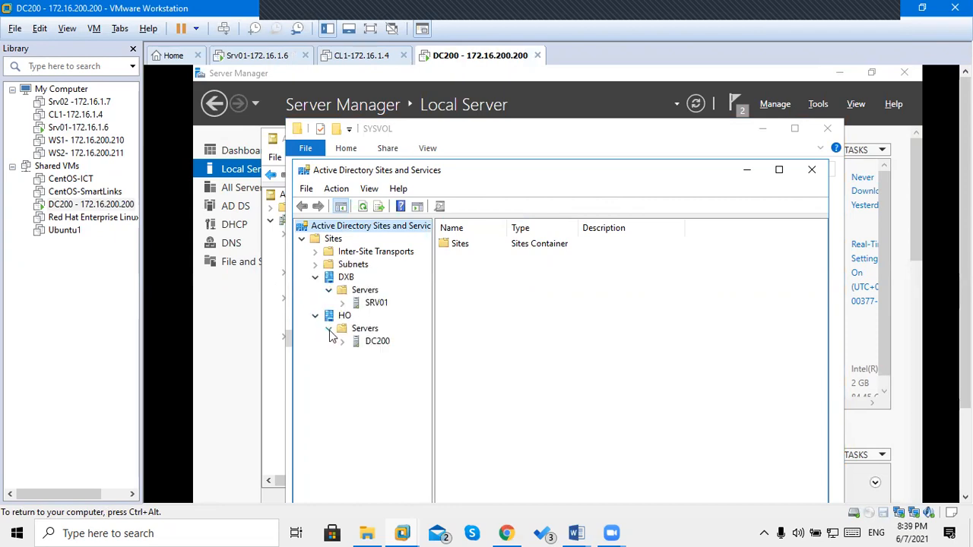
pyautogui.click(343, 342)
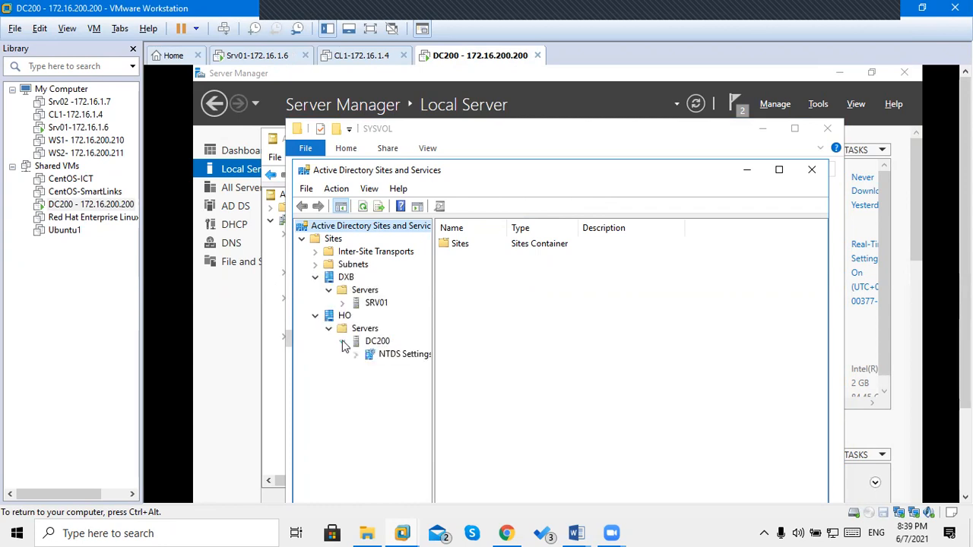
pyautogui.click(342, 303)
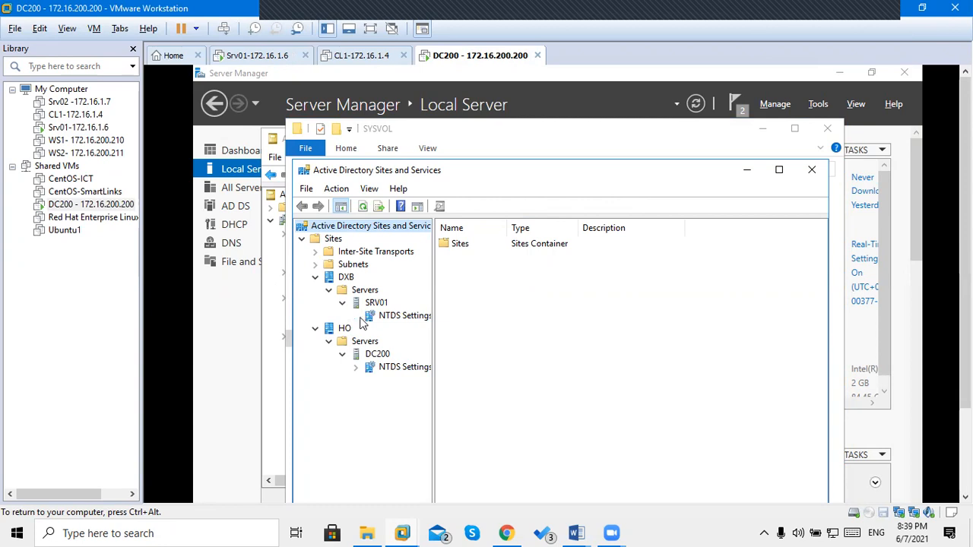
# Show and refresh DC200's NTDS Settings, widen the Name column, and select the generated connection.
pyautogui.click(390, 323)
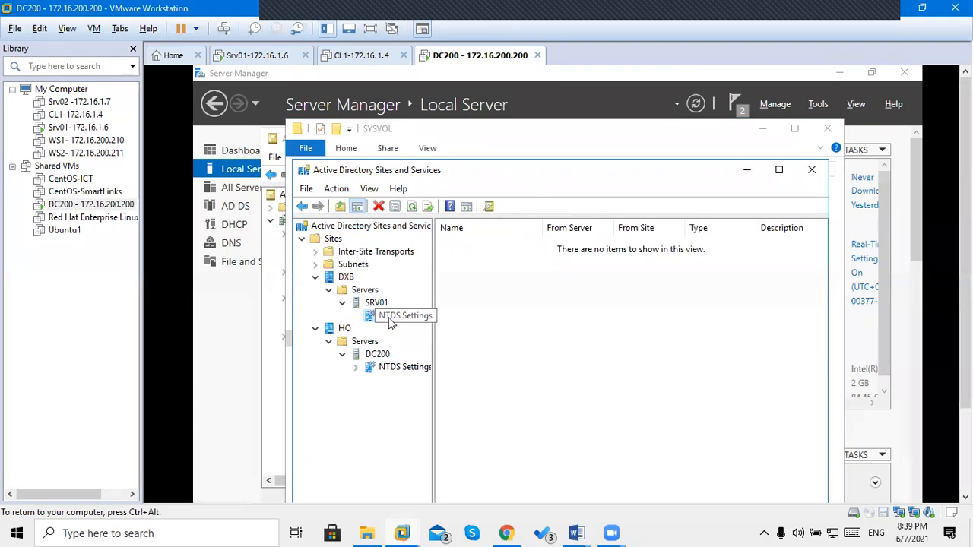
pyautogui.click(355, 367)
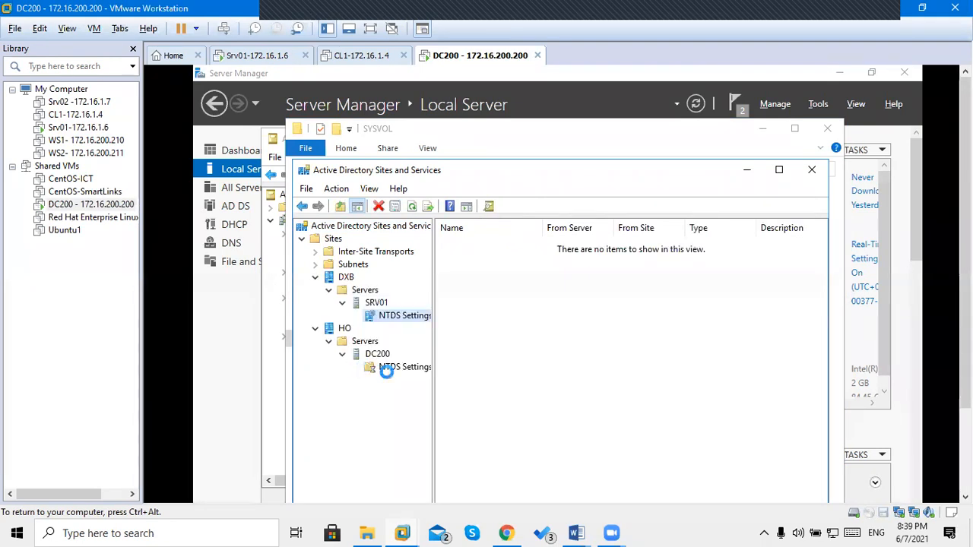
pyautogui.click(405, 370)
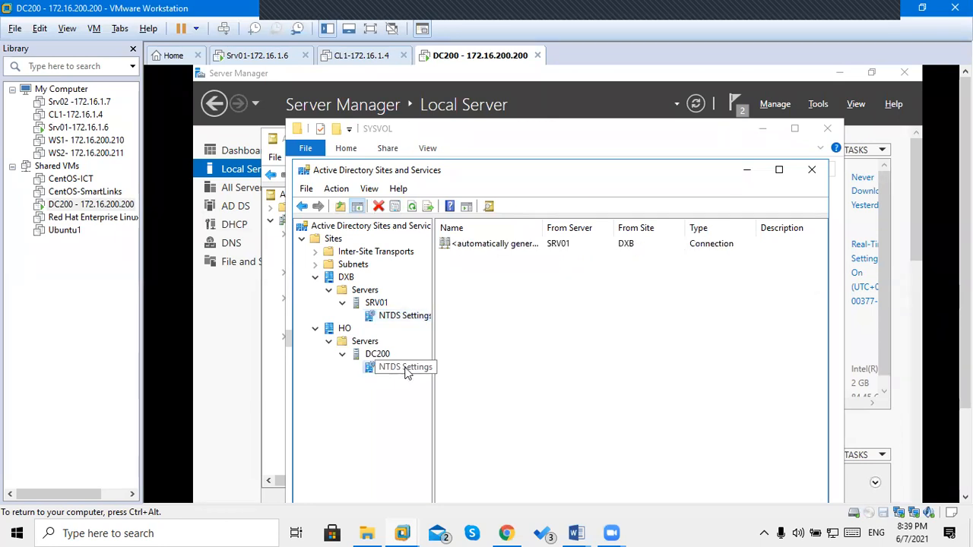
pyautogui.click(409, 207)
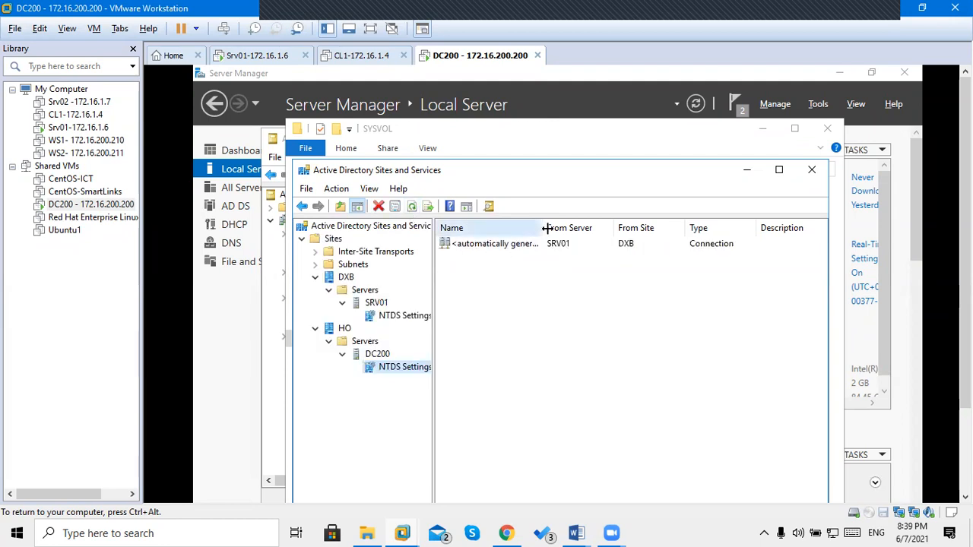
pyautogui.moveTo(543, 227); pyautogui.dragTo(590, 228)
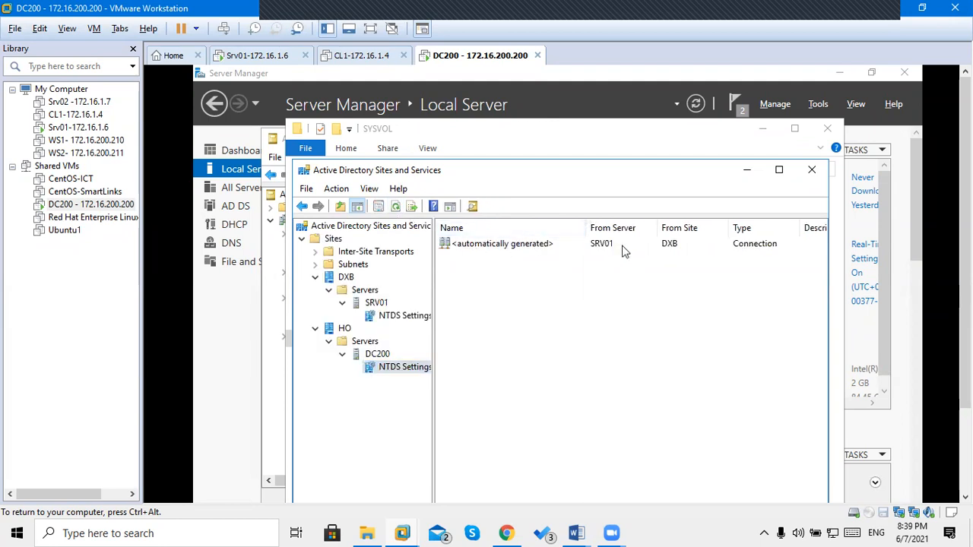
pyautogui.click(606, 245)
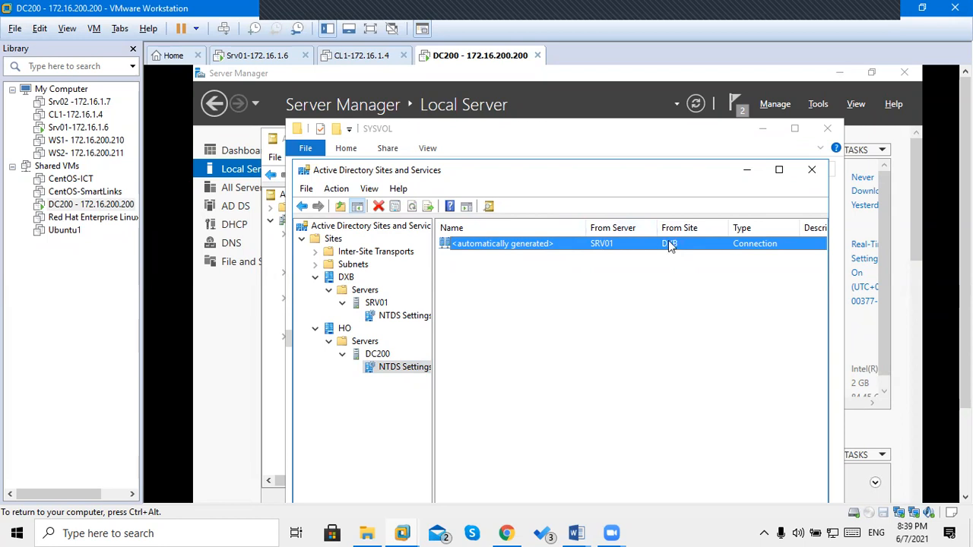
# Open the DC200 connection's Properties, view and cancel its schedule, then close the dialog.
pyautogui.rightClick(630, 245)
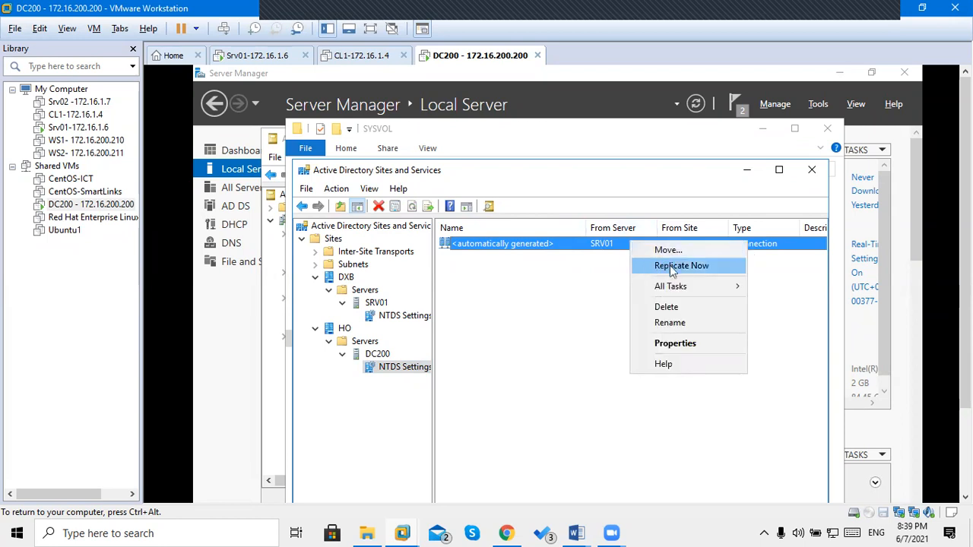
pyautogui.click(672, 344)
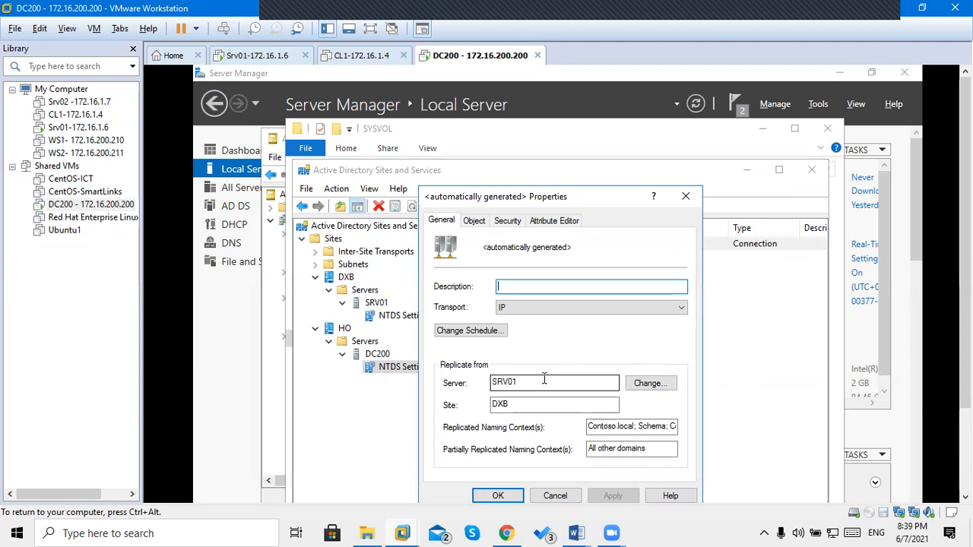
pyautogui.click(471, 330)
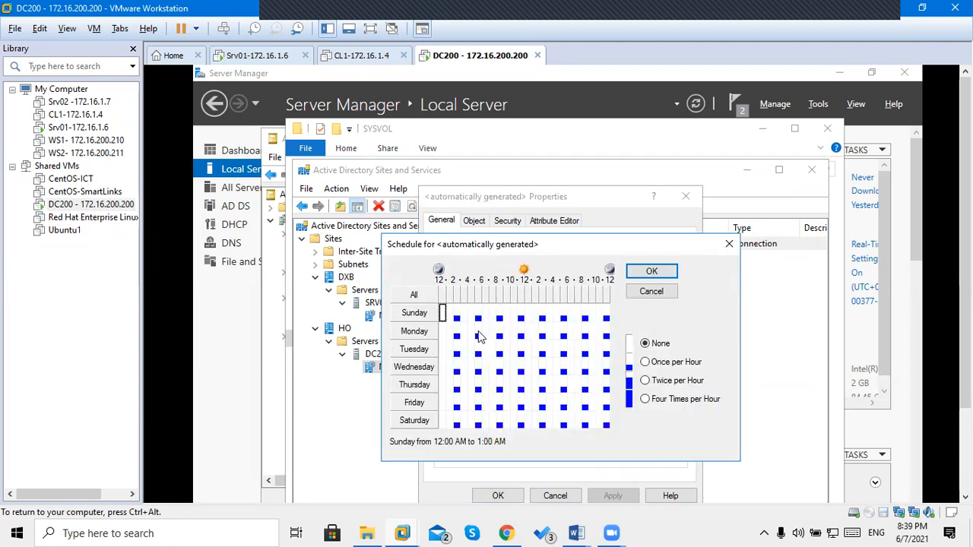
pyautogui.click(650, 293)
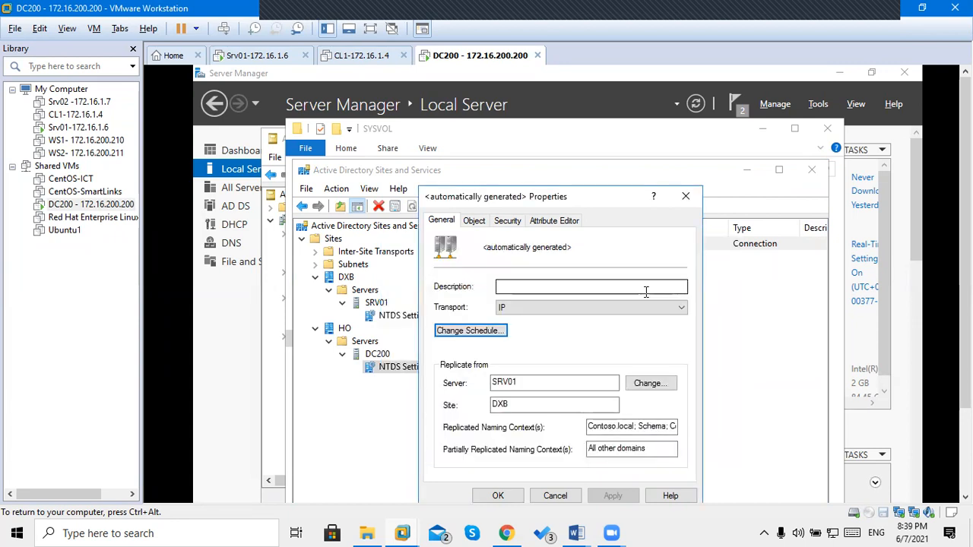
pyautogui.moveTo(613, 202); pyautogui.dragTo(714, 149)
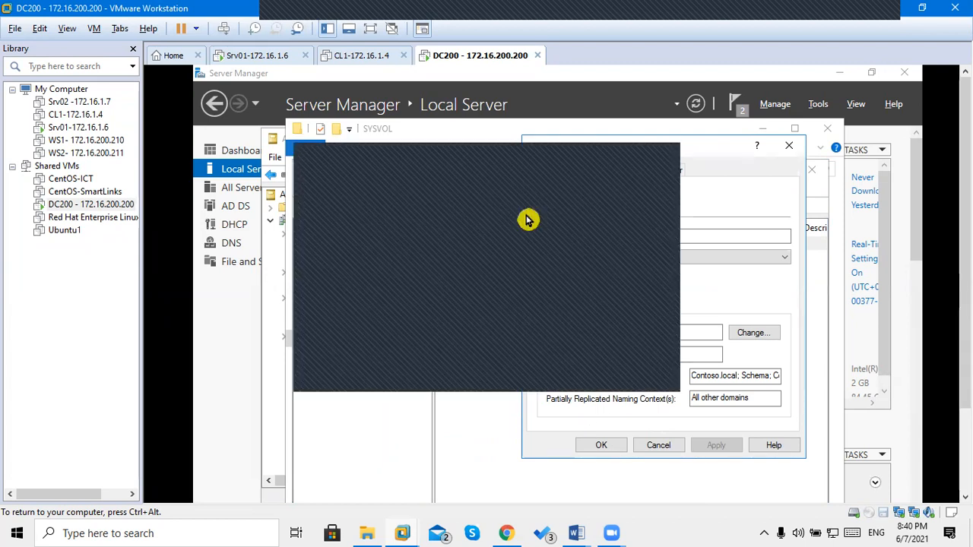
pyautogui.hotkey('ctrl', 'alt')
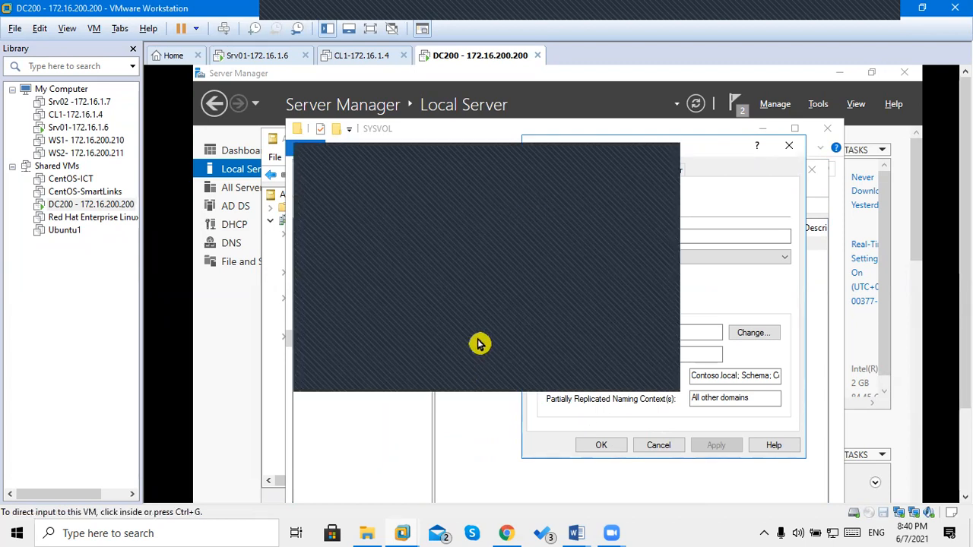
pyautogui.click(479, 344)
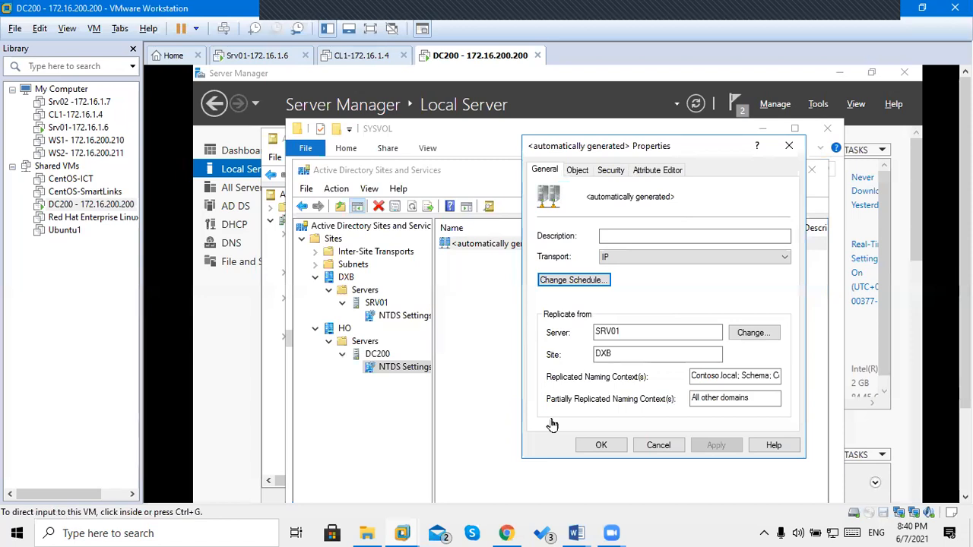
pyautogui.click(488, 350)
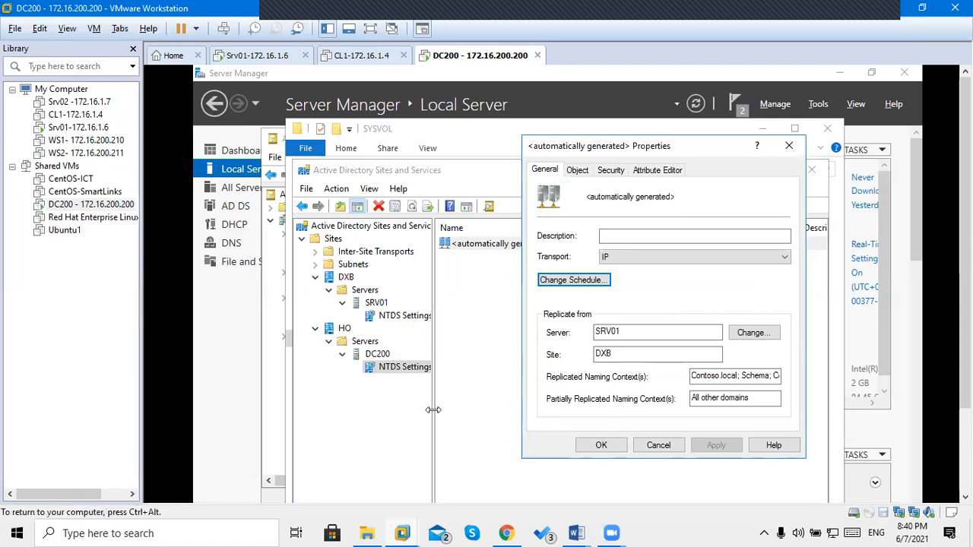
pyautogui.click(601, 446)
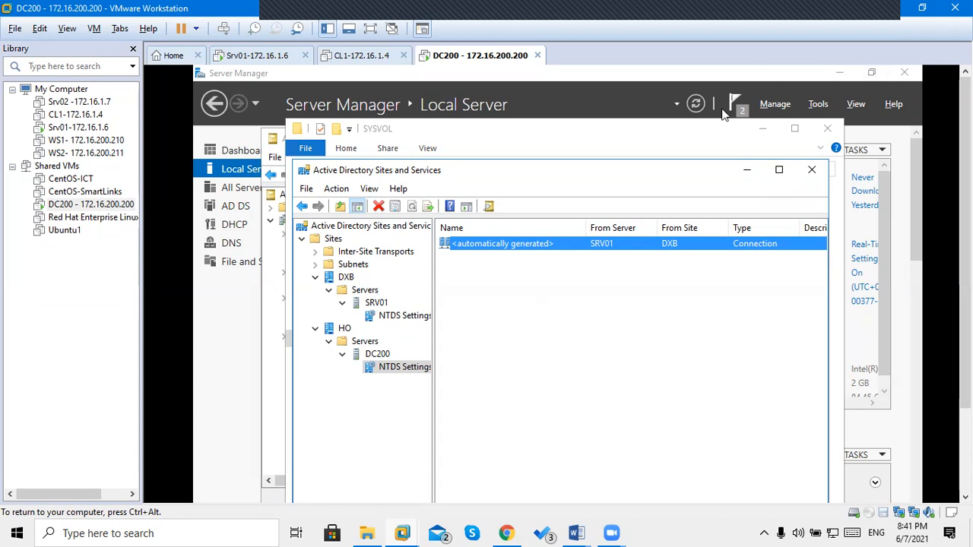
# Refresh DC200's Local Server page twice so it now shows 51 events.
pyautogui.click(696, 104)
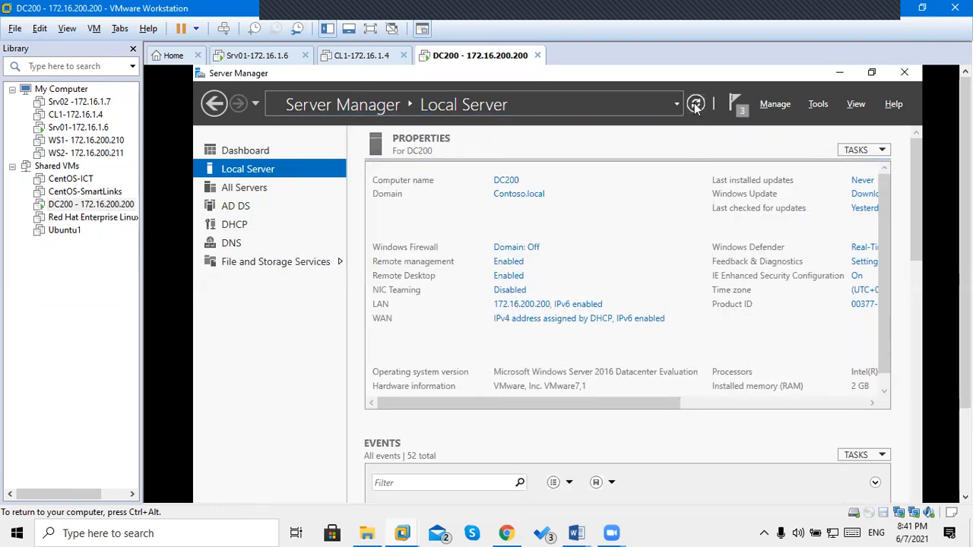
pyautogui.click(696, 107)
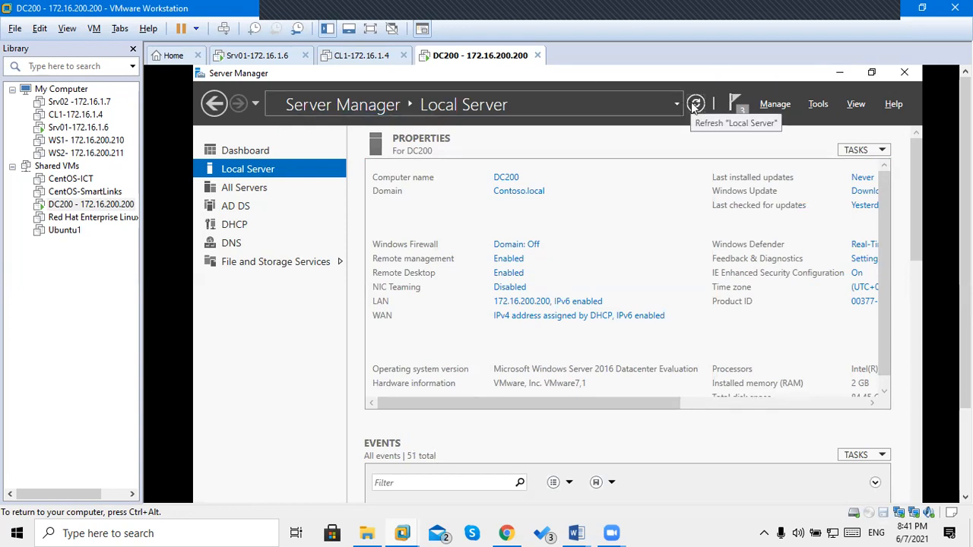
pyautogui.click(695, 107)
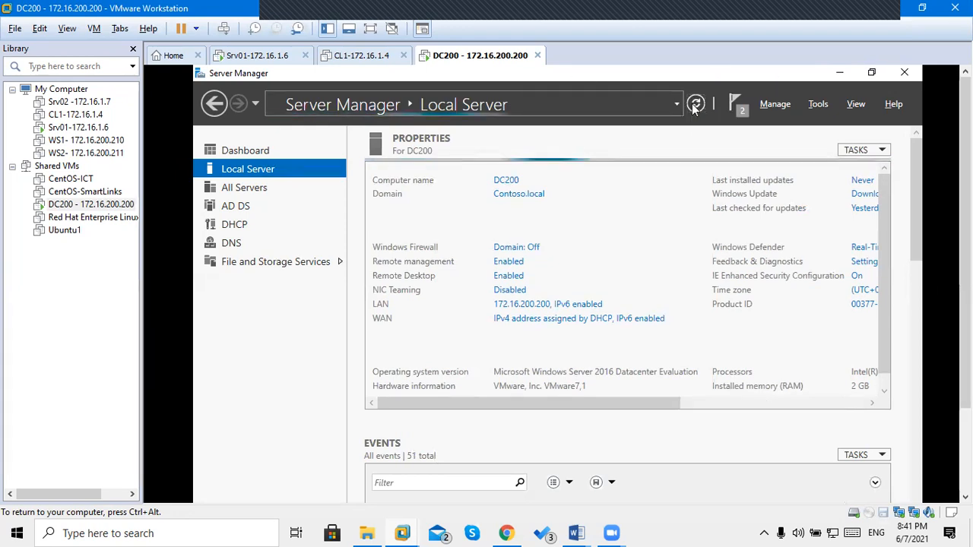